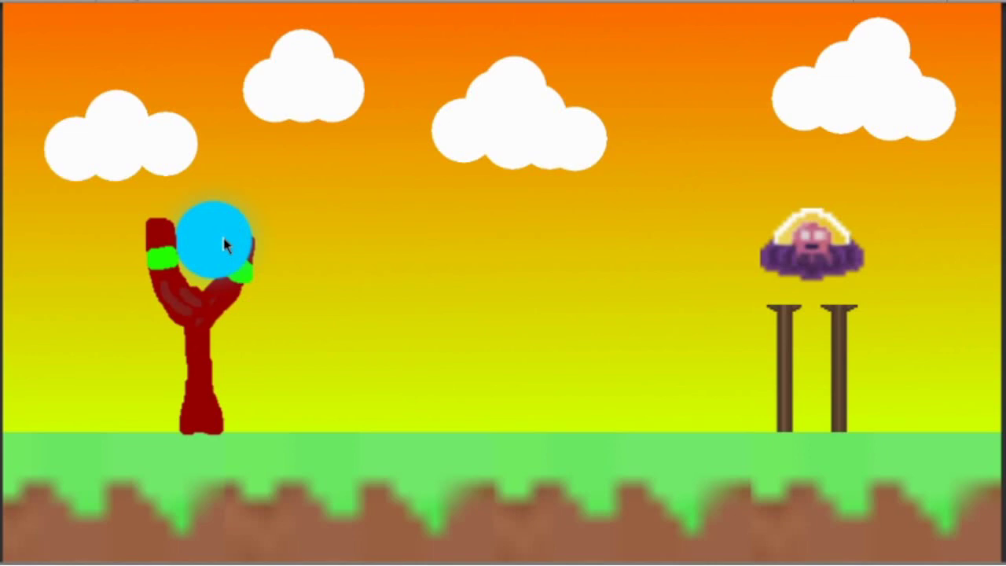
# In the running game, drag the blue ball back behind the slingshot to show the launch
pyautogui.moveTo(224, 244)
pyautogui.mouseDown()
pyautogui.moveTo(86, 305)
pyautogui.moveTo(75, 286)
pyautogui.moveTo(64, 285)
pyautogui.mouseUp()
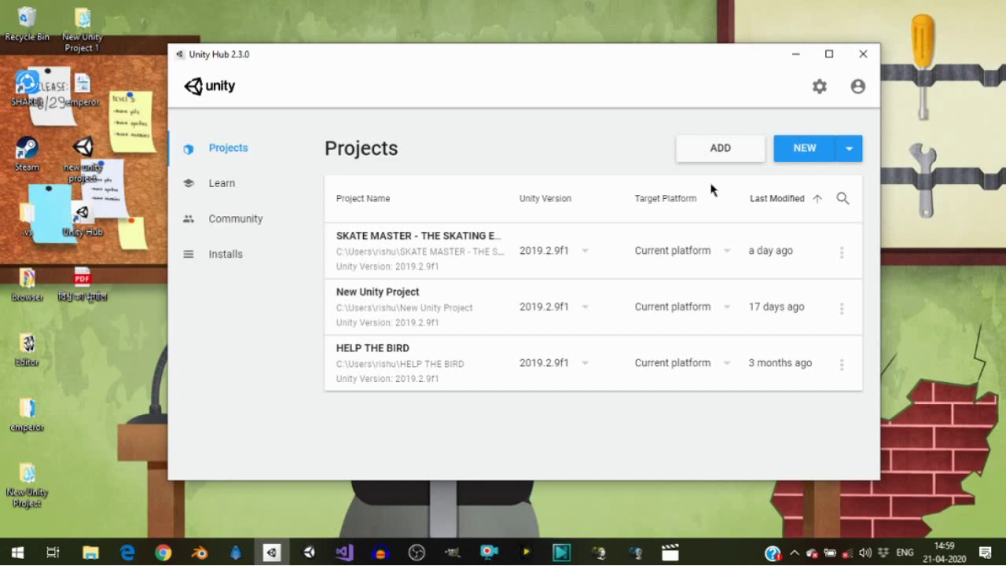
# Create a new project from the 2D template named 'Destroy Aliens', correcting the typo in the name
pyautogui.click(803, 163)
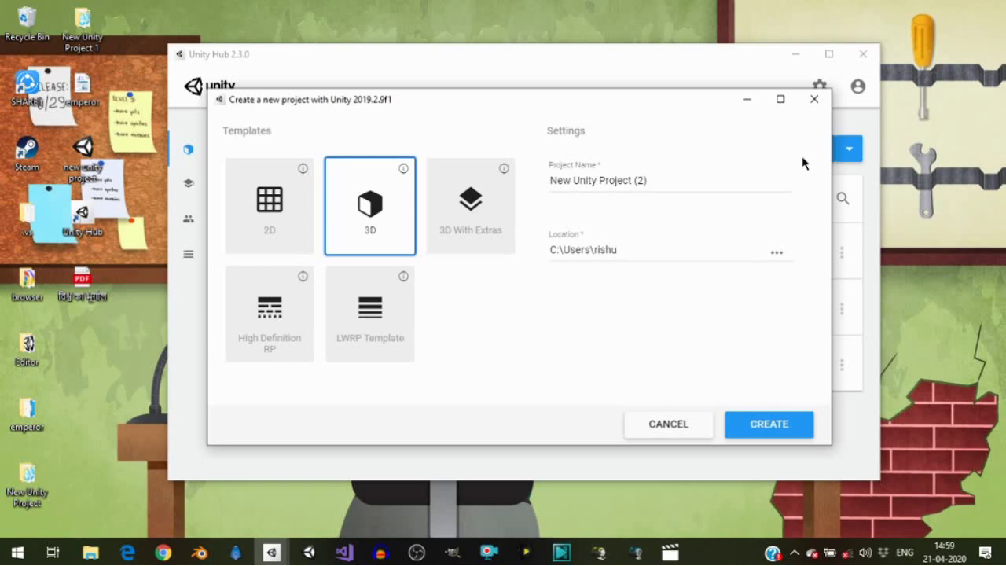
pyautogui.click(662, 180)
pyautogui.press('BackSpace')
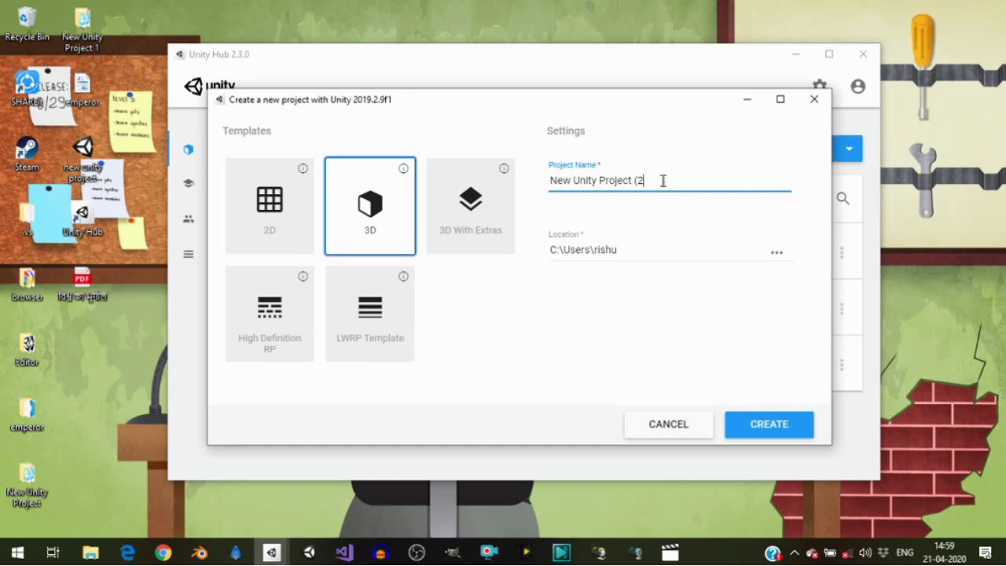
pyautogui.hotkey('ctrl', 'a')
pyautogui.press('BackSpace')
pyautogui.write('Dest')
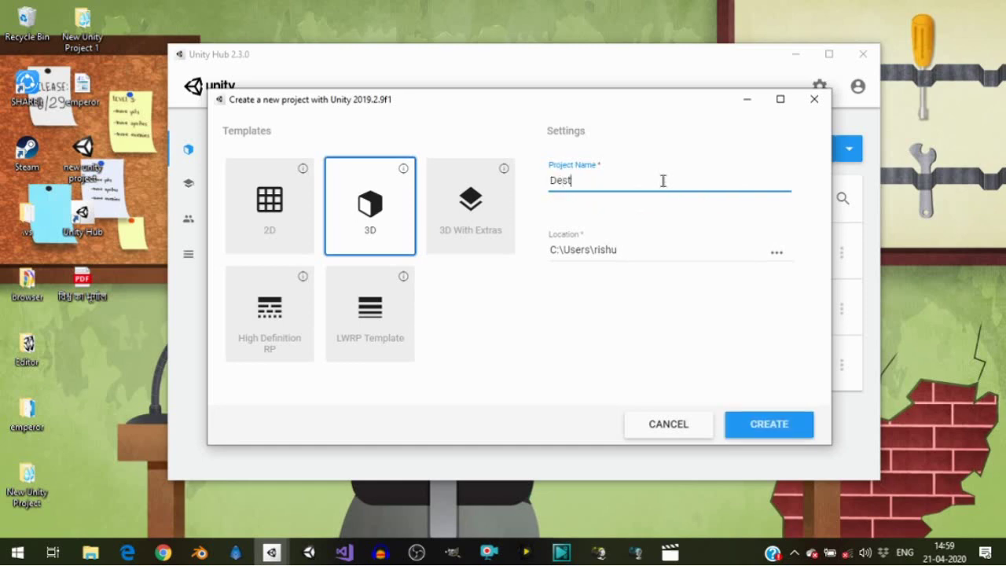
pyautogui.write('roy')
pyautogui.write(' Lie')
pyautogui.write('ns')
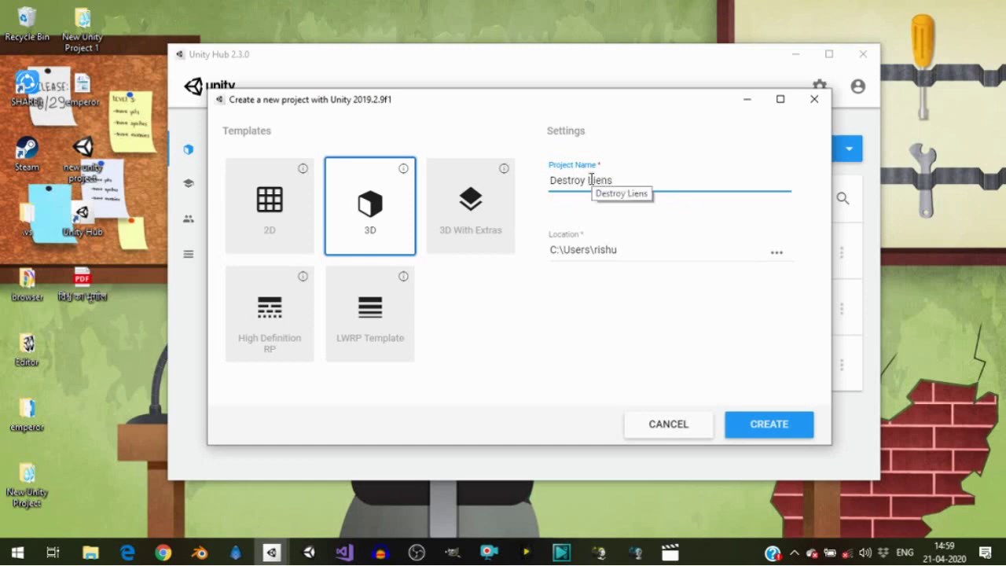
pyautogui.click(589, 179)
pyautogui.write('A')
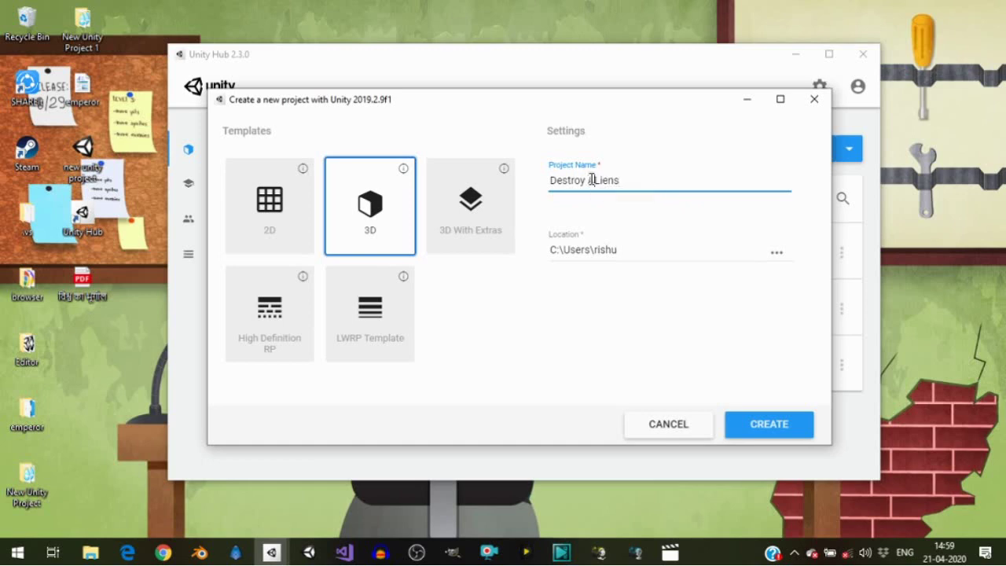
pyautogui.press('Delete')
pyautogui.write('l')
pyautogui.click(269, 214)
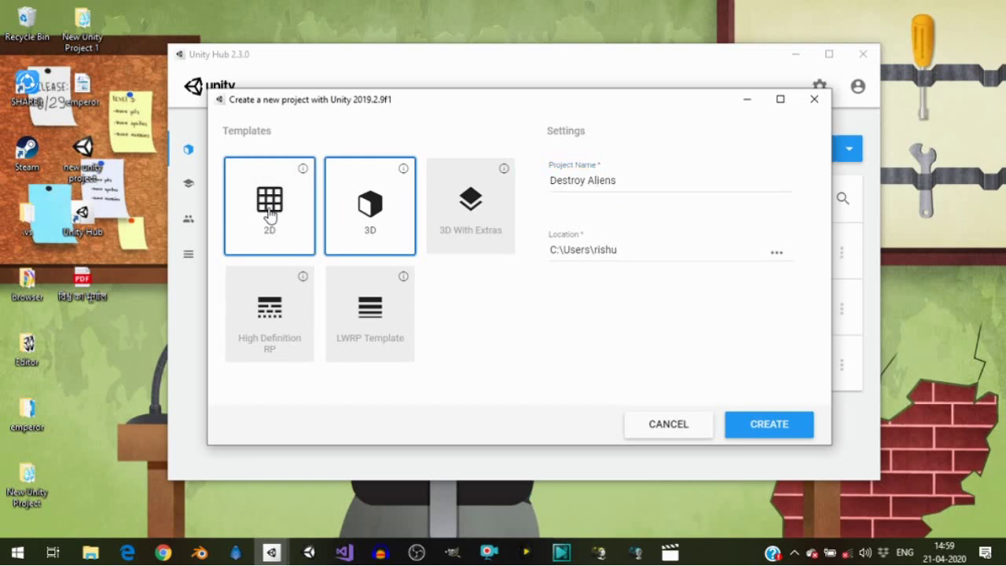
pyautogui.click(759, 428)
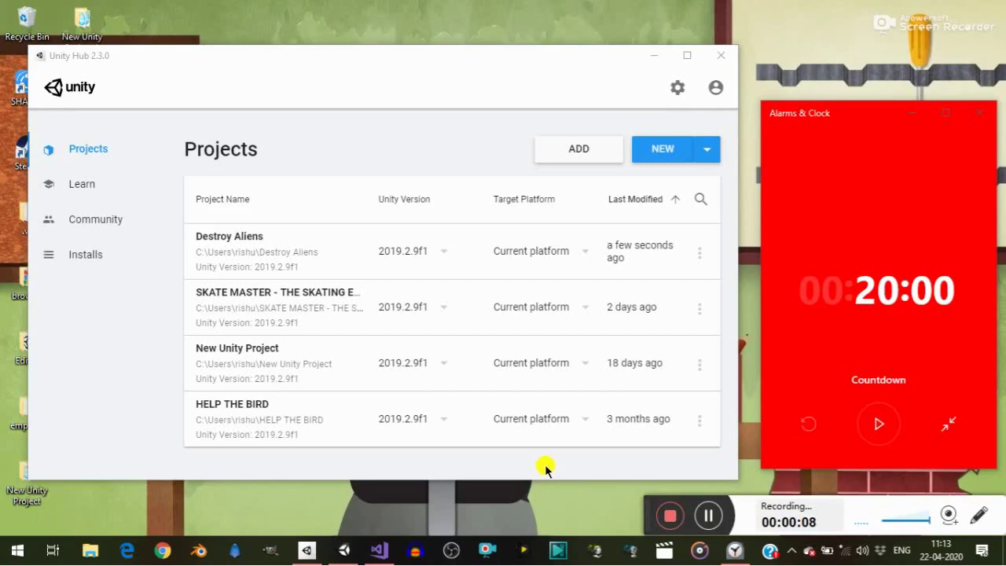
# Begin a second 2D project named 'Destroy', then abandon it and minimize Unity Hub
pyautogui.click(681, 151)
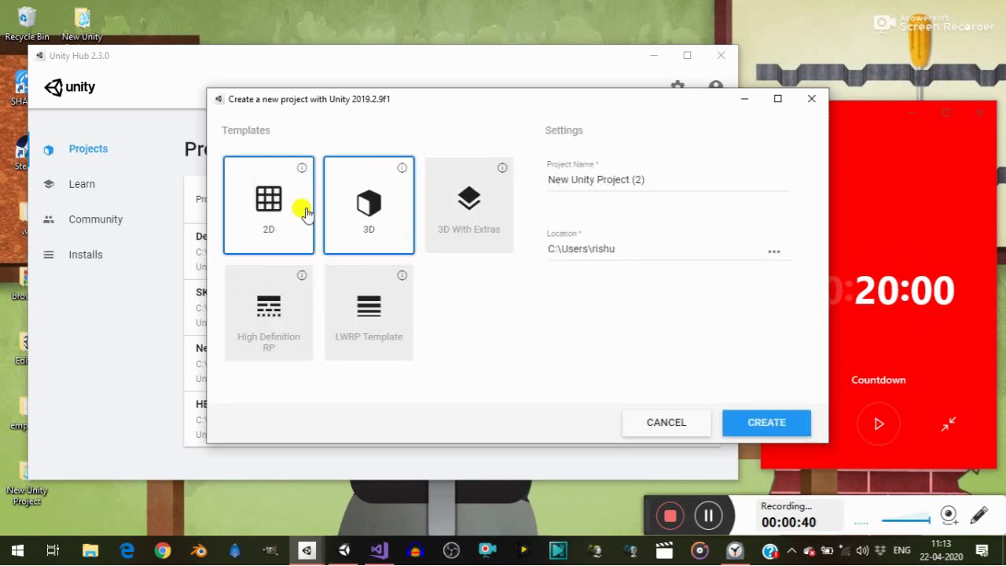
pyautogui.click(285, 214)
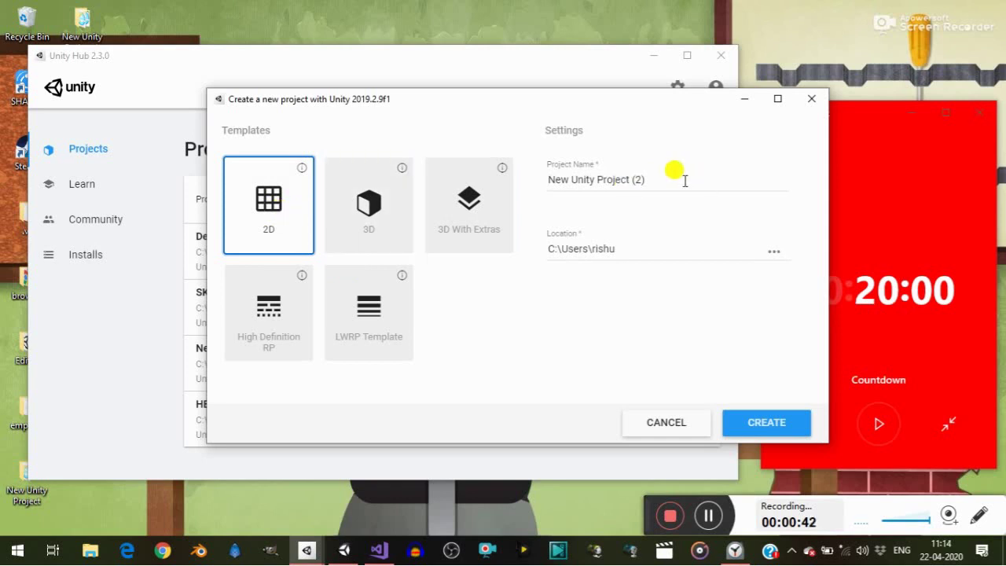
pyautogui.click(685, 181)
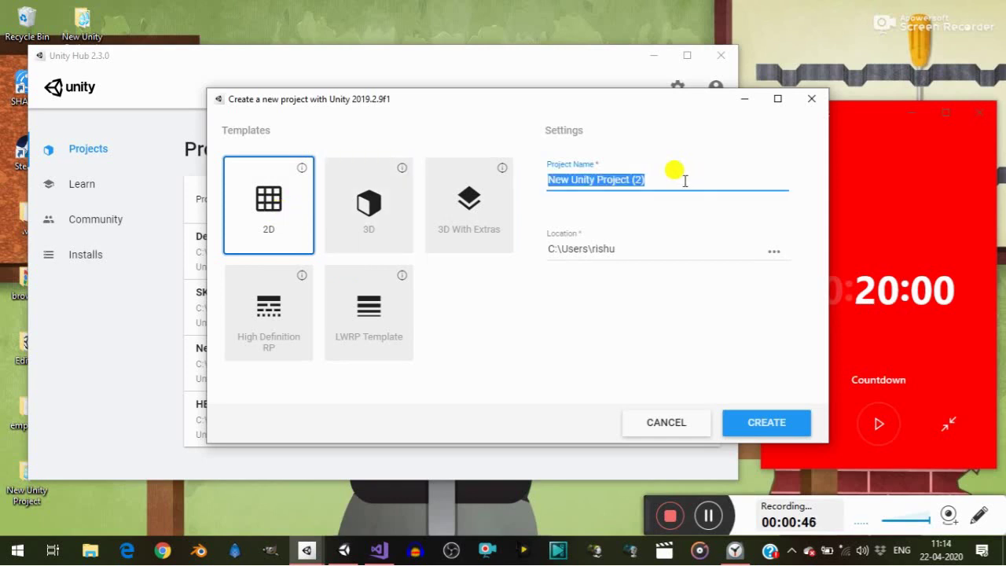
pyautogui.write('Destr')
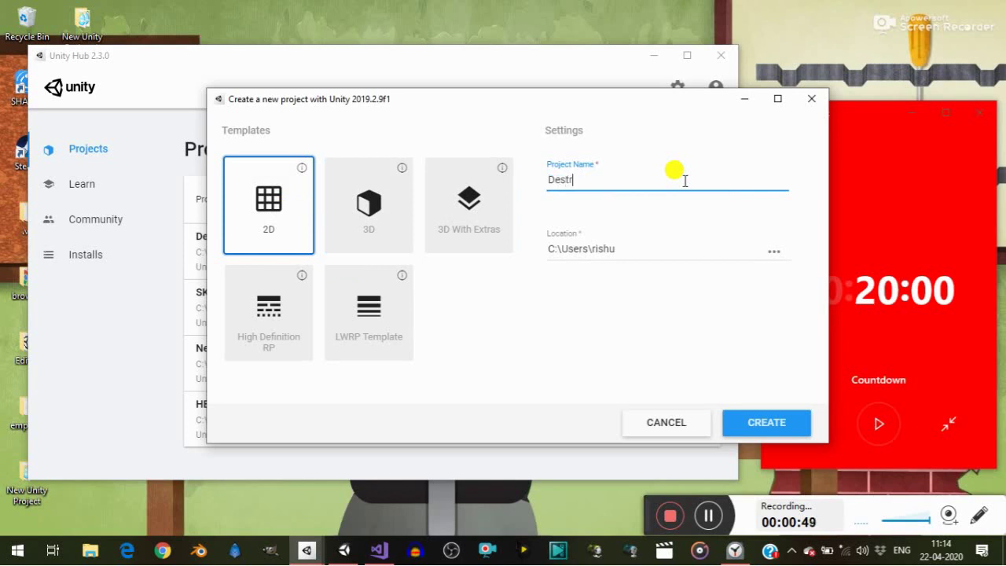
pyautogui.write('oy')
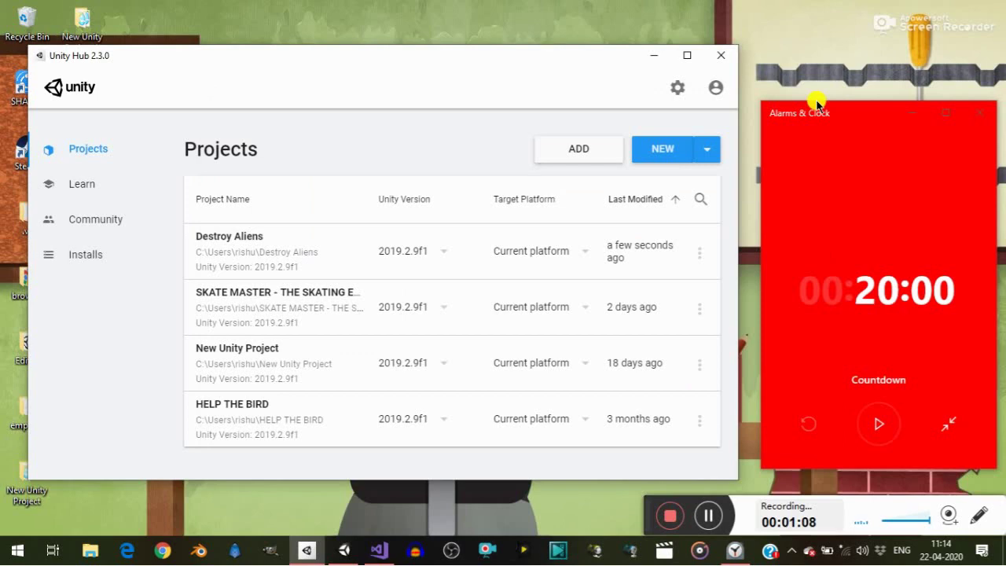
pyautogui.click(647, 61)
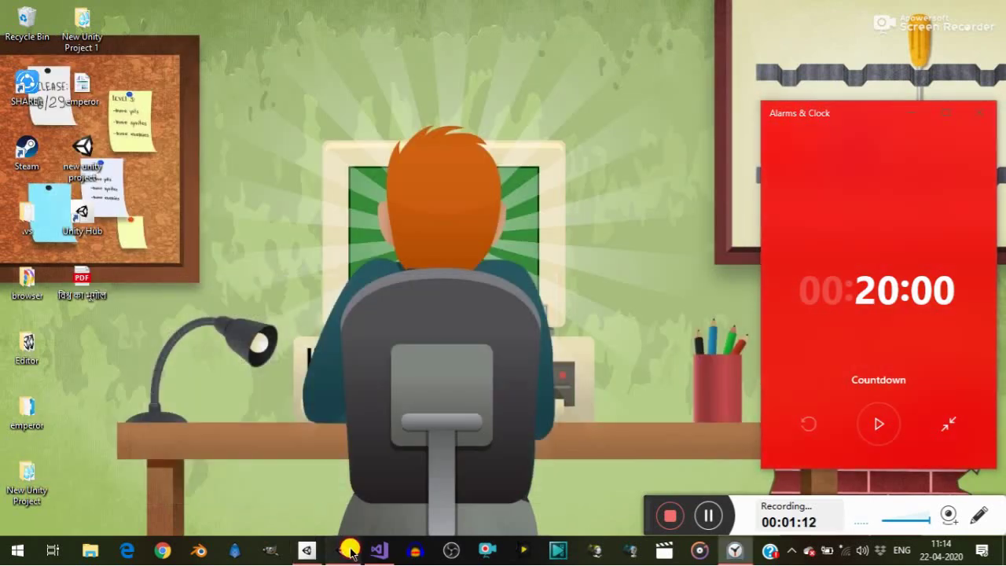
# Bring the Unity editor forward and browse the prefab and scripts folders in the Project window
pyautogui.click(346, 551)
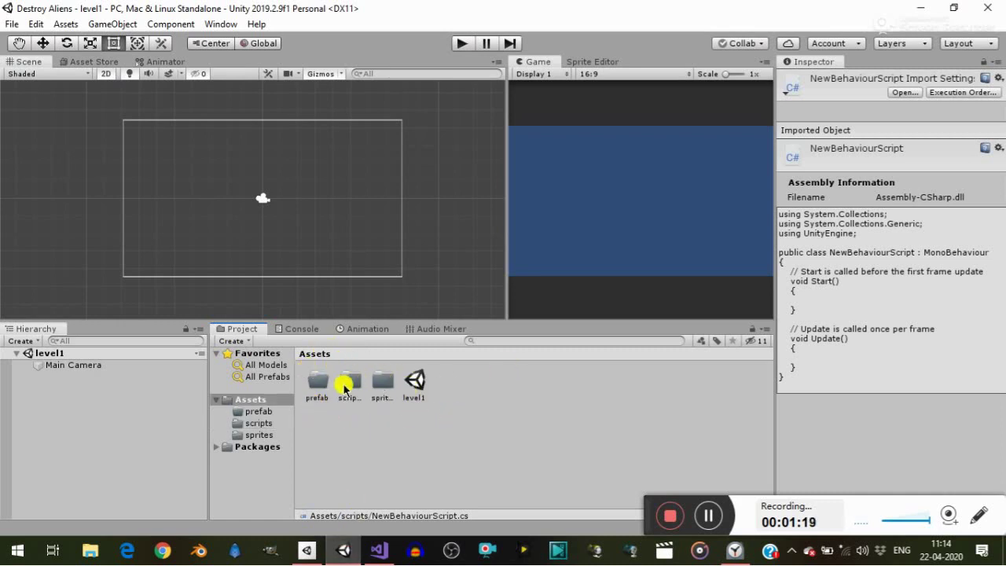
pyautogui.click(317, 389)
pyautogui.doubleClick(317, 389)
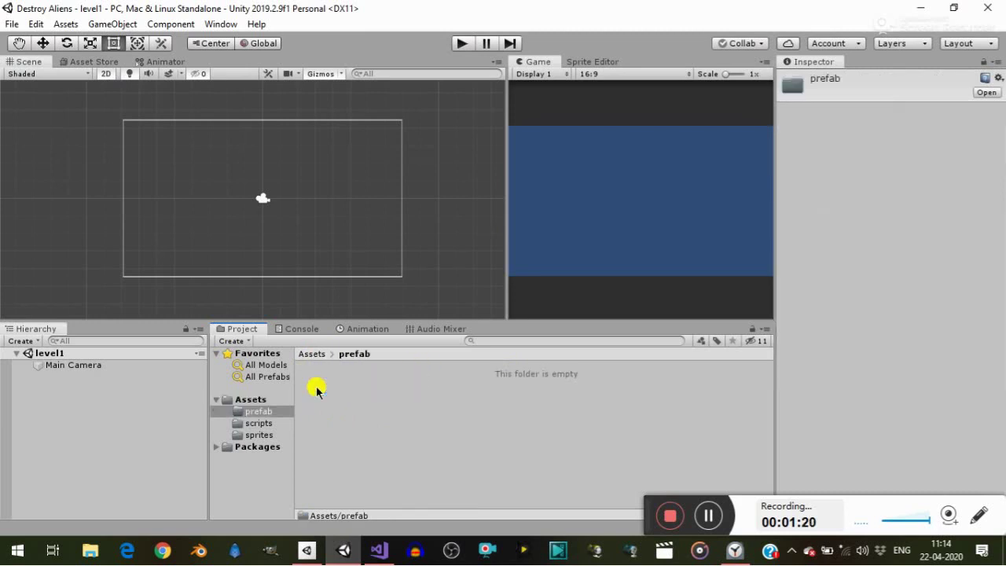
pyautogui.click(316, 354)
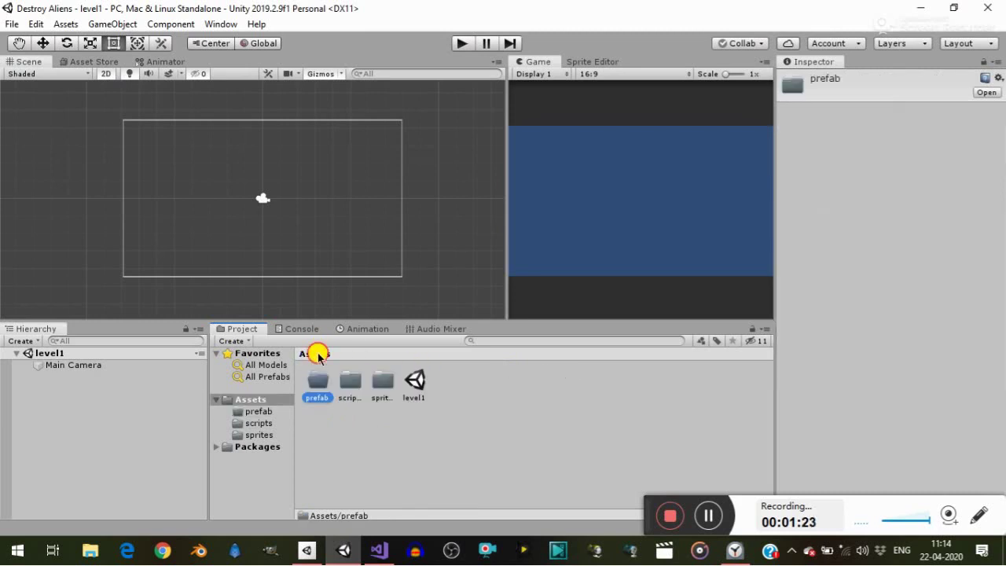
pyautogui.click(345, 385)
pyautogui.doubleClick(345, 385)
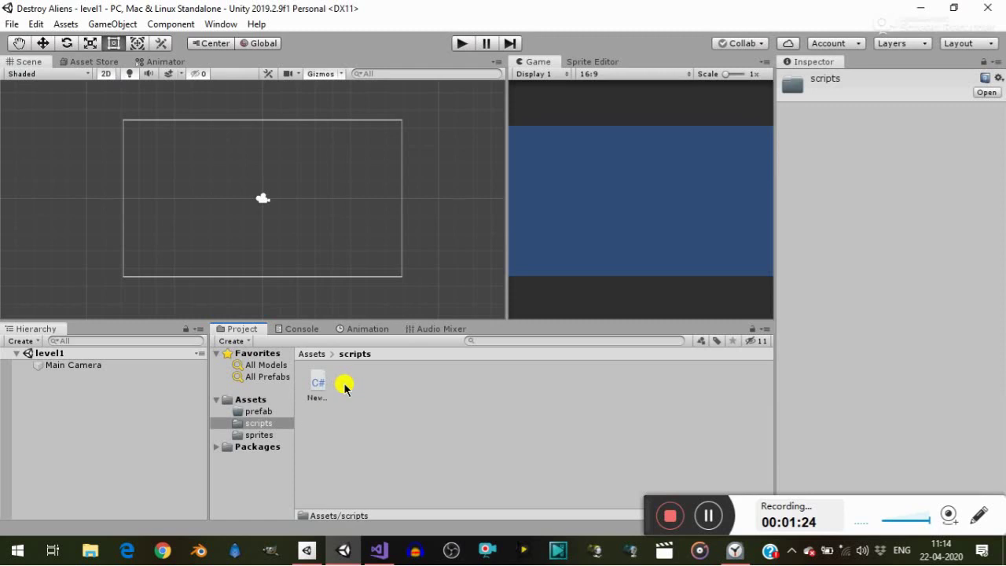
pyautogui.click(315, 382)
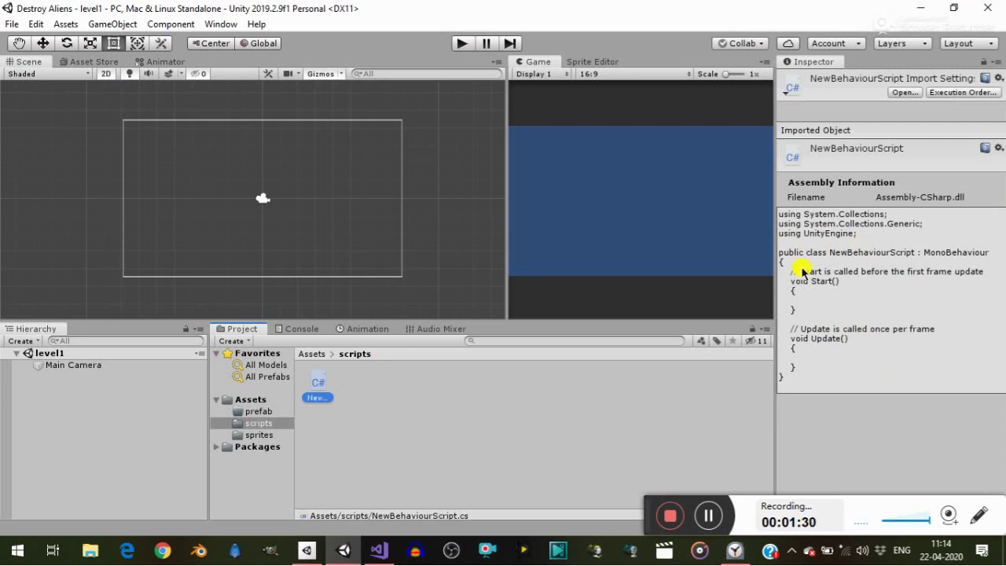
pyautogui.click(322, 356)
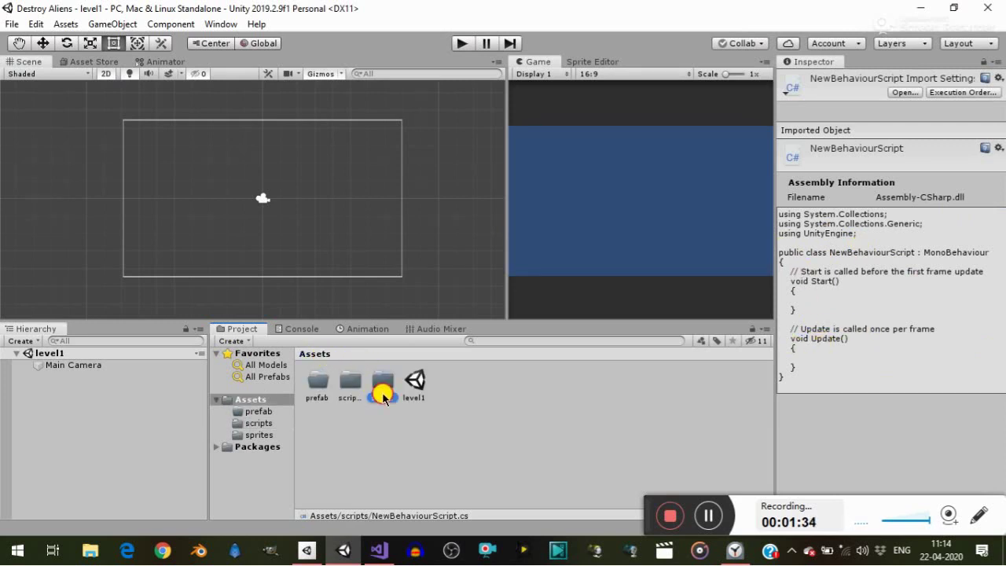
# Open the sprites folder, minimizing the countdown timer window along the way
pyautogui.doubleClick(383, 391)
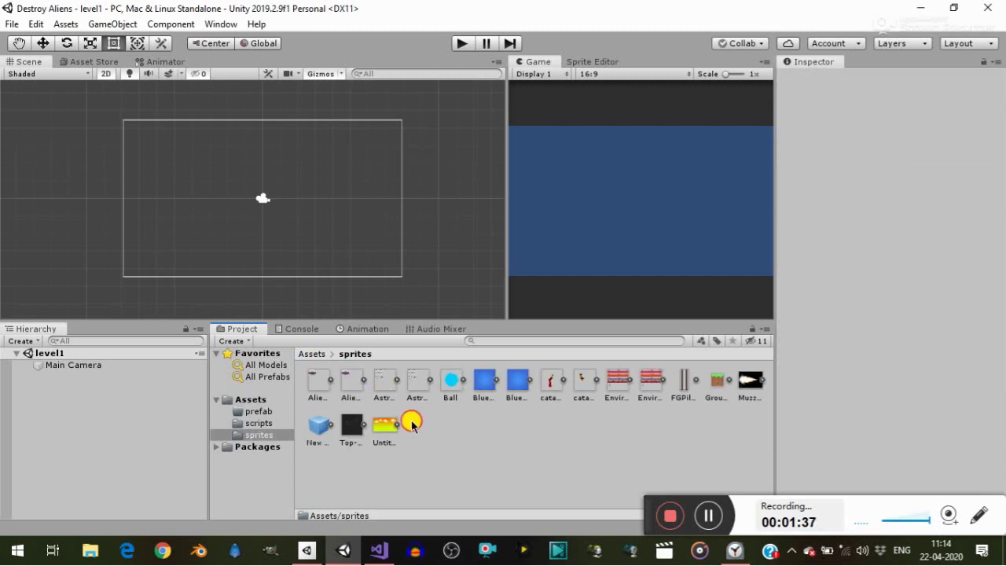
pyautogui.click(411, 441)
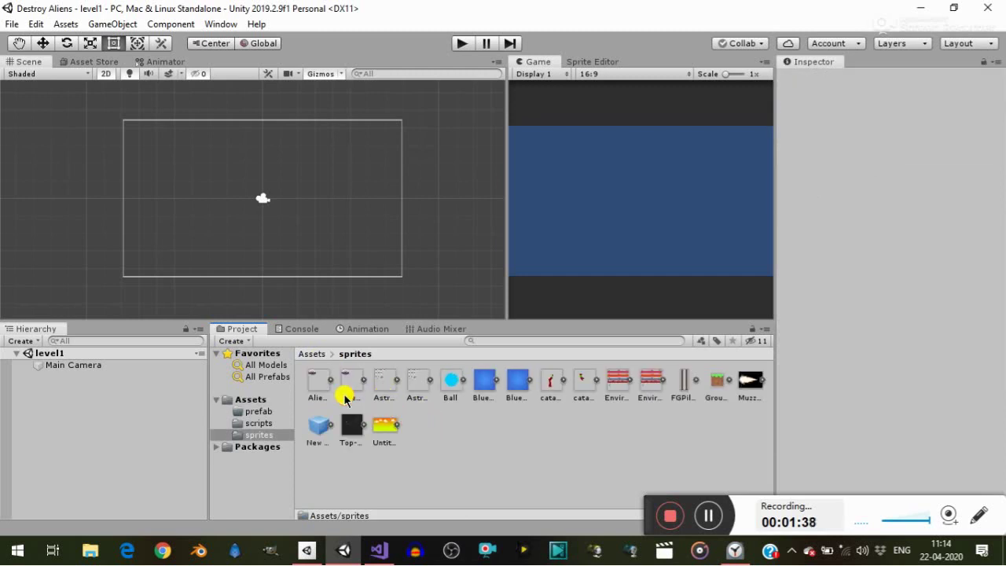
pyautogui.click(311, 355)
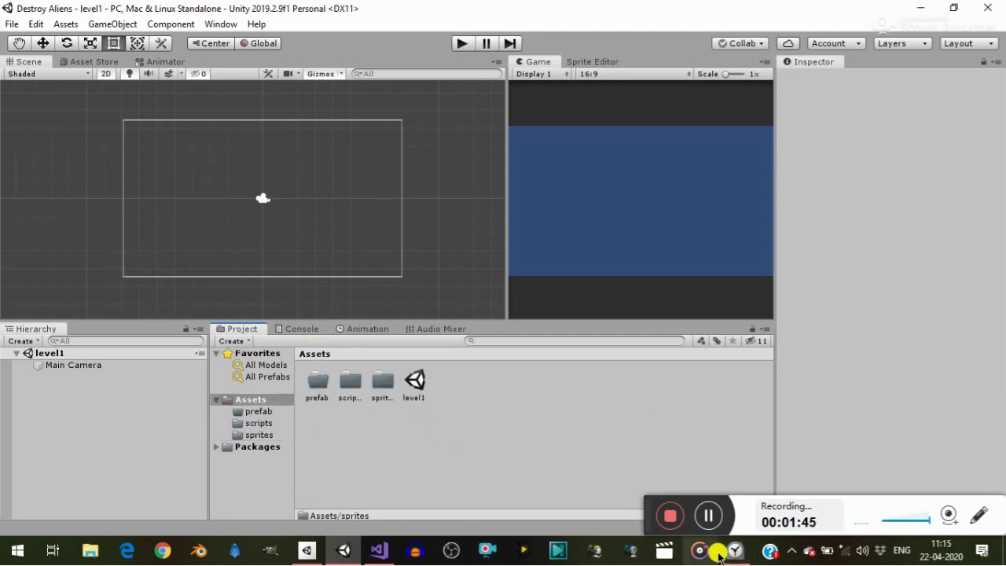
pyautogui.moveTo(728, 558)
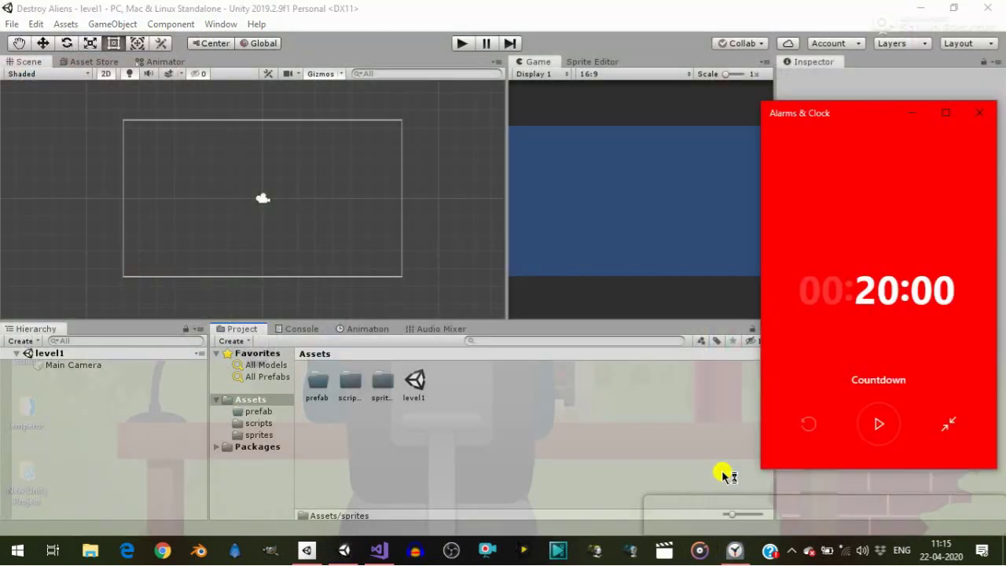
pyautogui.click(722, 474)
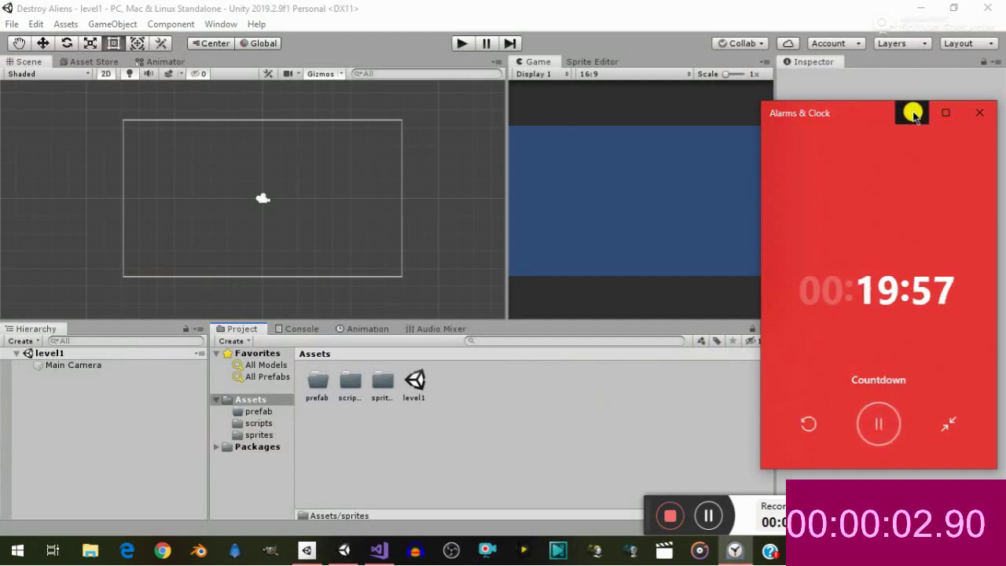
pyautogui.click(913, 115)
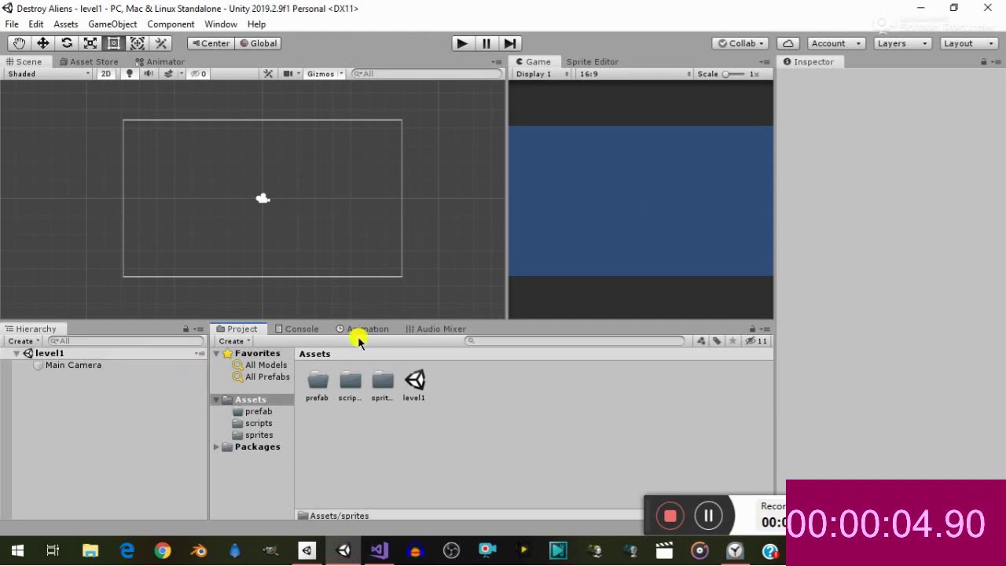
pyautogui.doubleClick(381, 380)
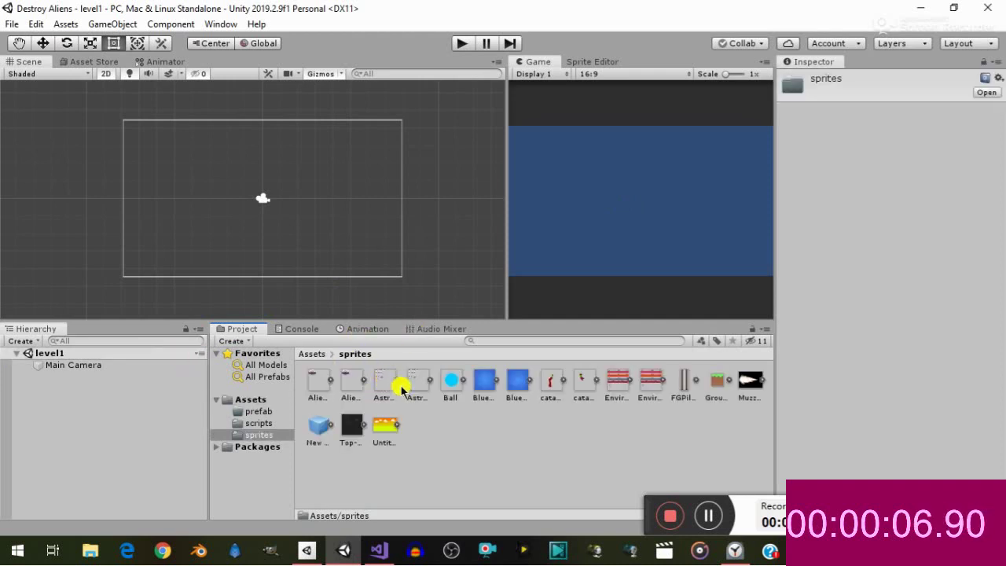
# Place the orange-to-yellow sky background and the GroundTile sprite in the scene, widening the Game preview
pyautogui.moveTo(382, 433); pyautogui.dragTo(268, 205)
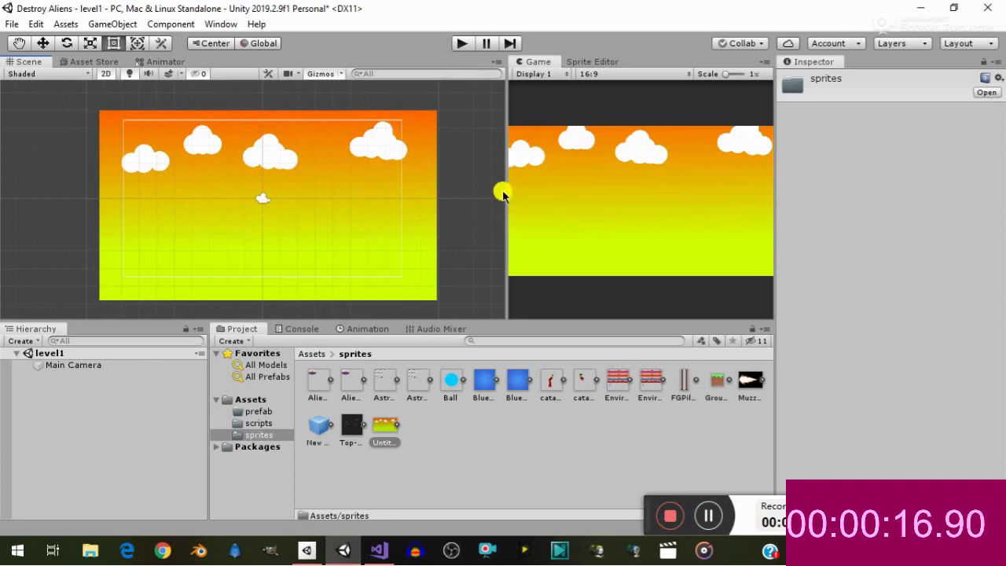
pyautogui.click(499, 105)
pyautogui.moveTo(492, 113); pyautogui.dragTo(471, 97)
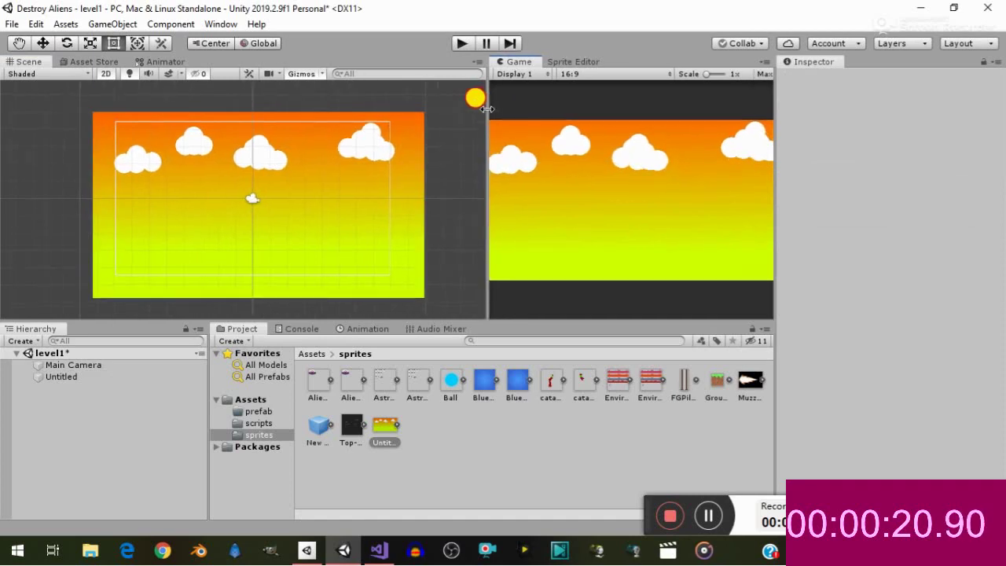
pyautogui.click(350, 169)
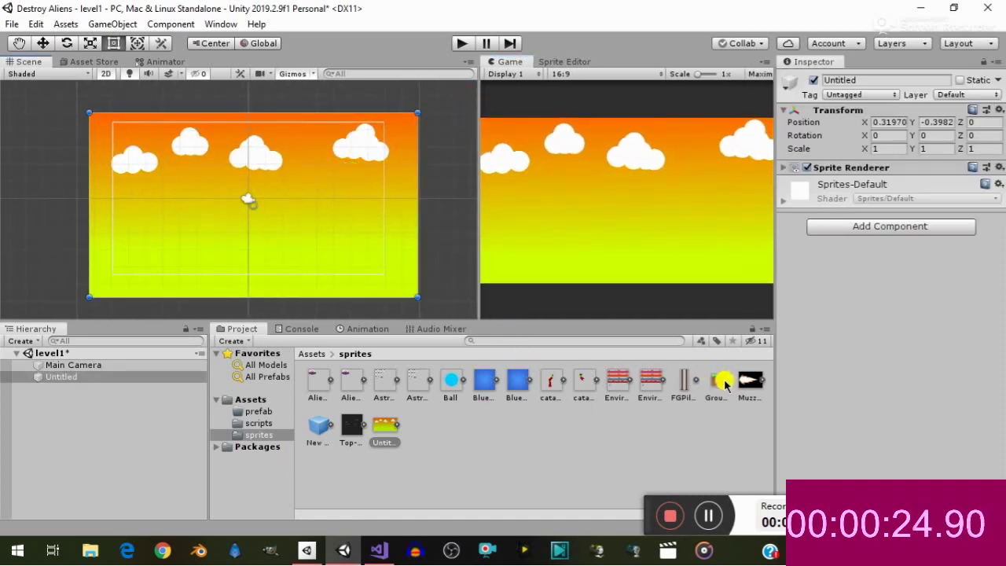
pyautogui.moveTo(708, 378)
pyautogui.mouseDown()
pyautogui.moveTo(374, 288)
pyautogui.moveTo(383, 267)
pyautogui.moveTo(372, 265)
pyautogui.mouseUp()
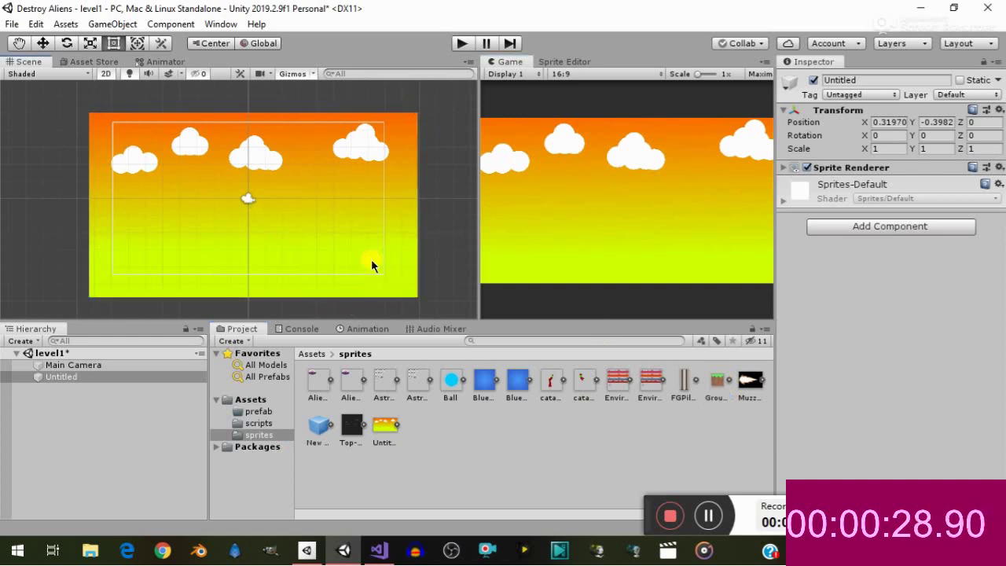
# Rename the Untitled sprite to 'Background' and set its Sprite Renderer Order in Layer to -10
pyautogui.click(93, 378)
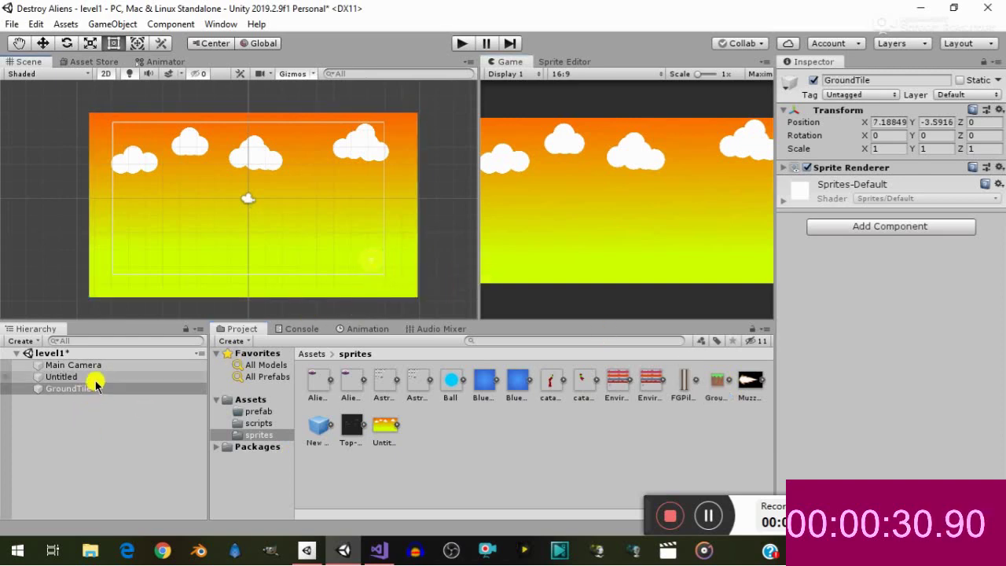
pyautogui.click(869, 81)
pyautogui.write('Background')
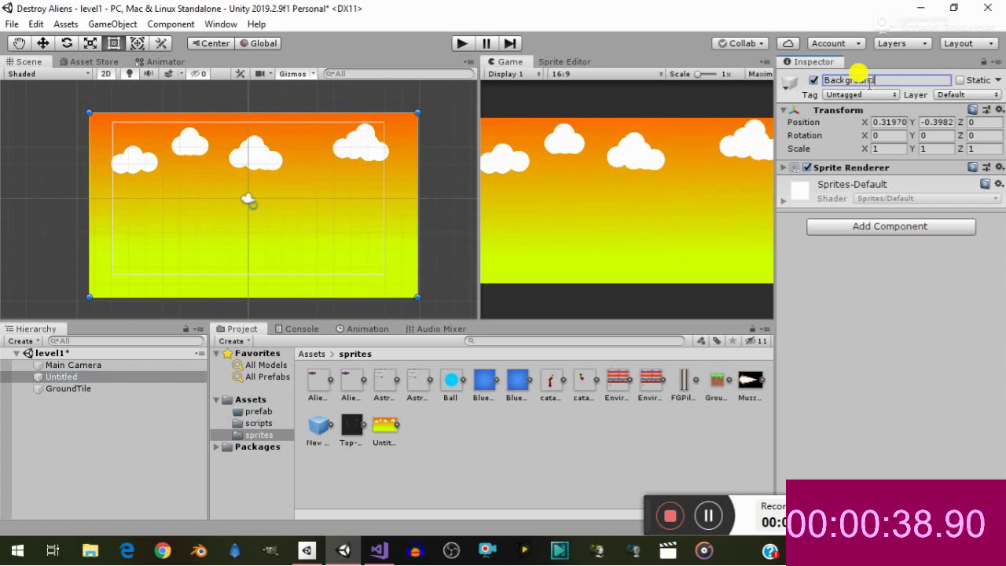
pyautogui.press('Return')
pyautogui.click(784, 168)
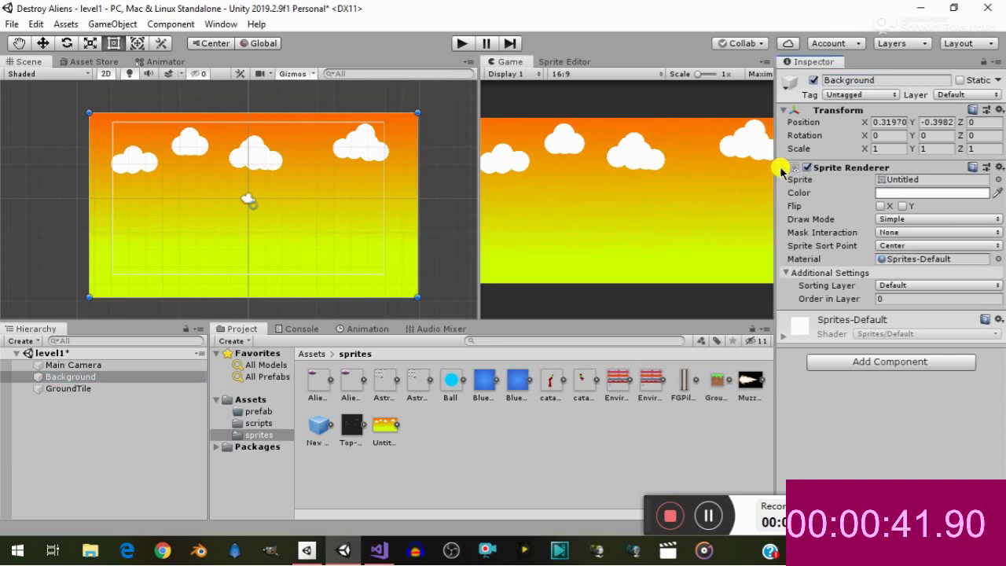
pyautogui.click(895, 299)
pyautogui.write('-10')
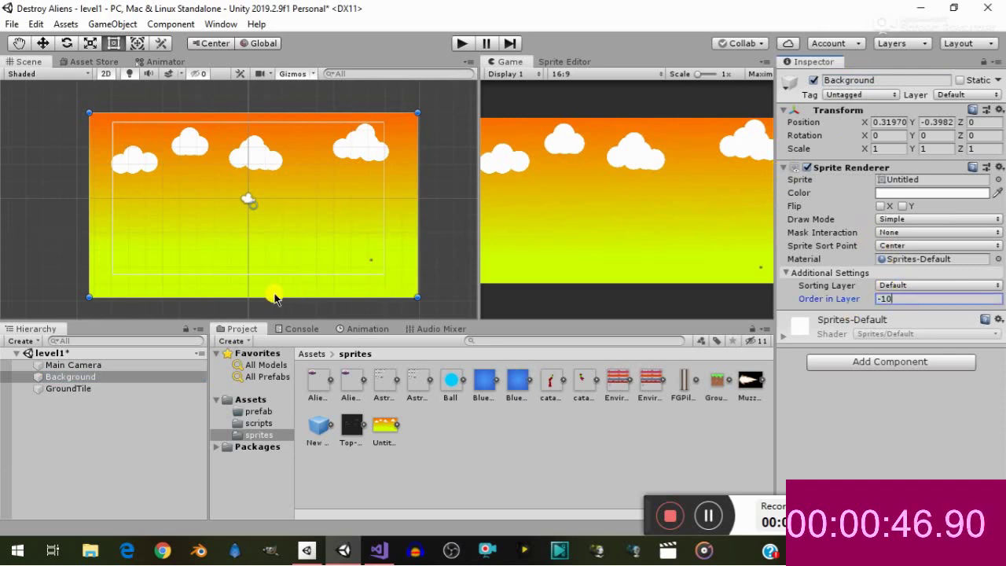
pyautogui.click(138, 390)
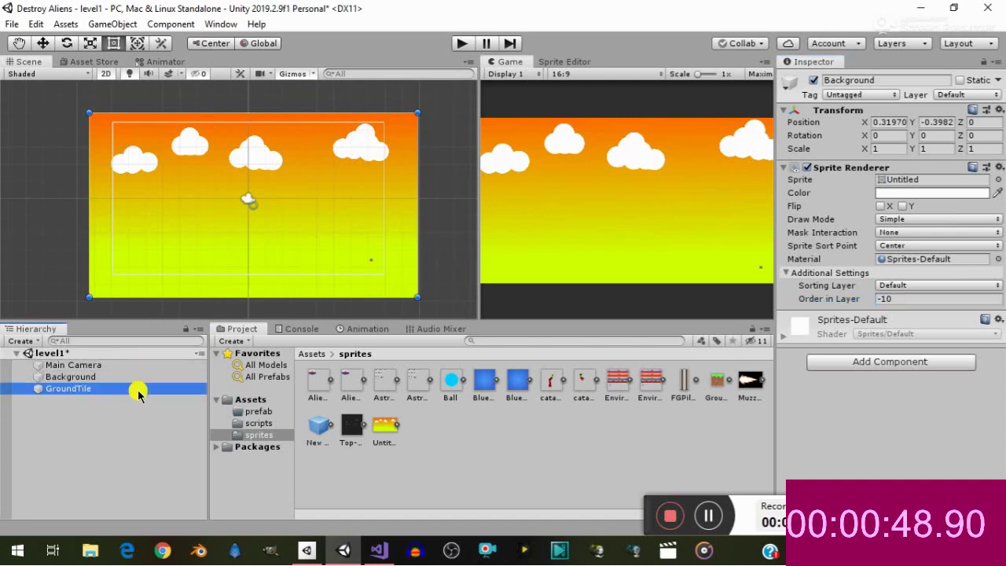
# Scale the GroundTile to 30 by 30 and move it down toward the bottom
pyautogui.click(883, 148)
pyautogui.write('3')
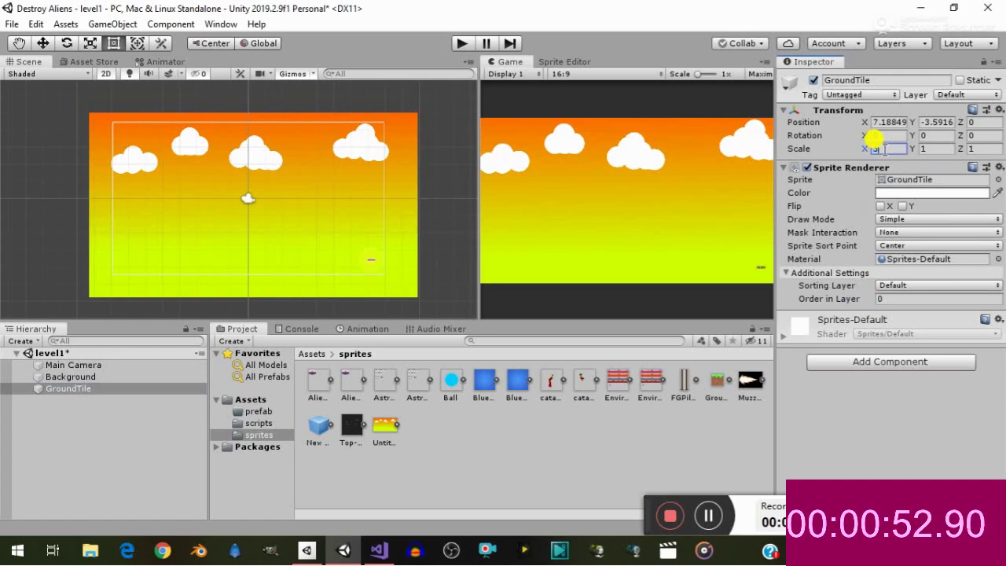
pyautogui.write('0')
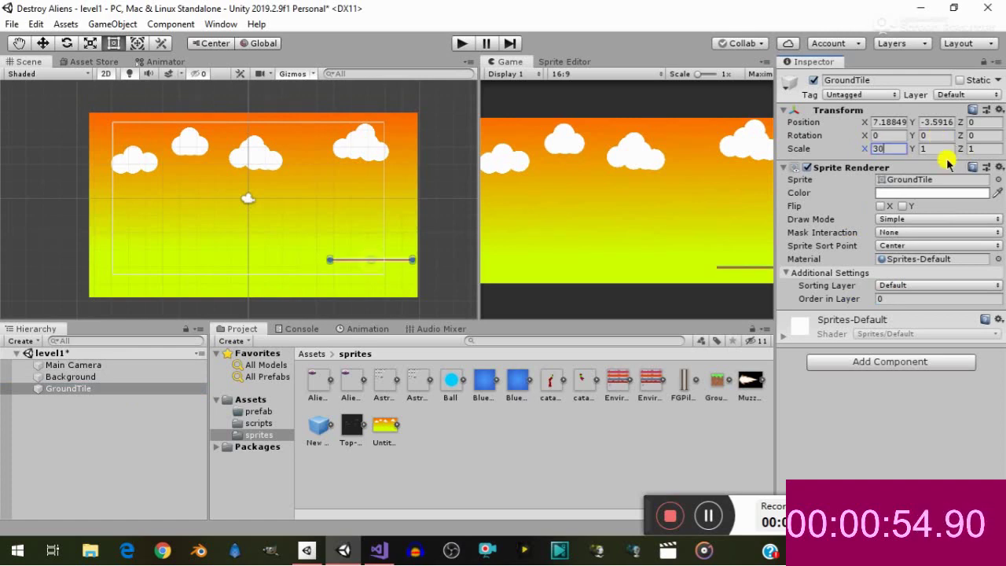
pyautogui.write('30')
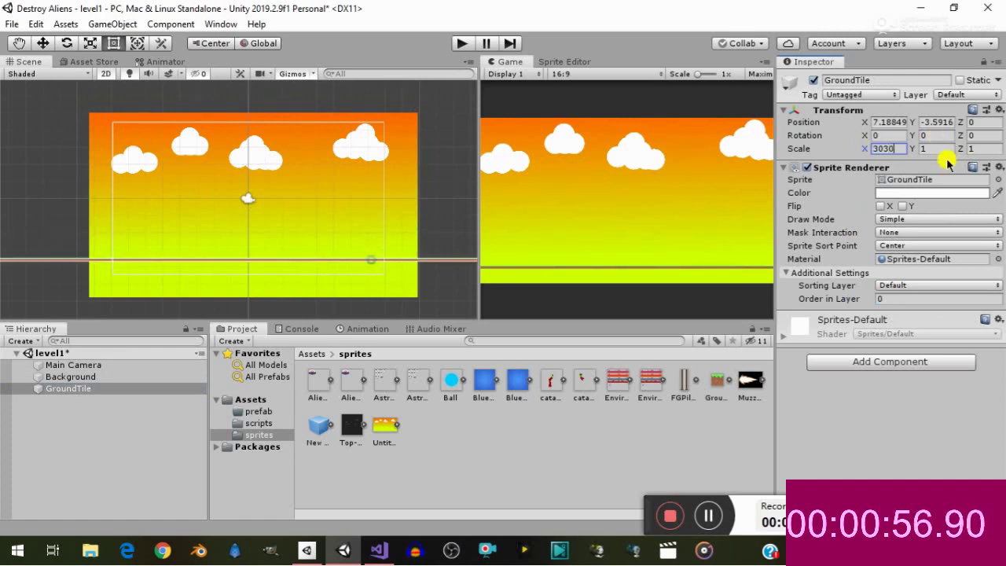
pyautogui.press('BackSpace')
pyautogui.click(936, 148)
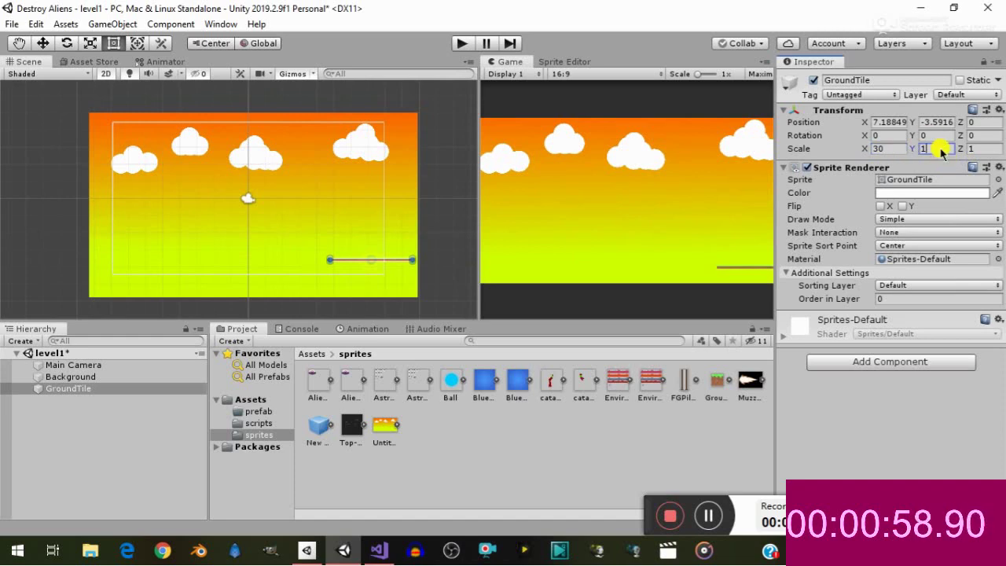
pyautogui.write('30')
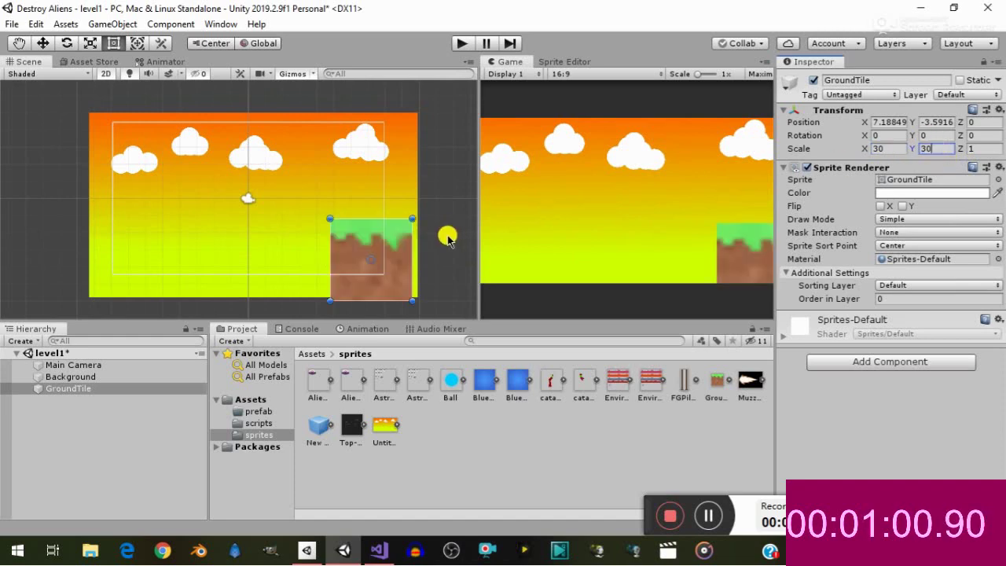
pyautogui.moveTo(373, 251); pyautogui.dragTo(347, 276)
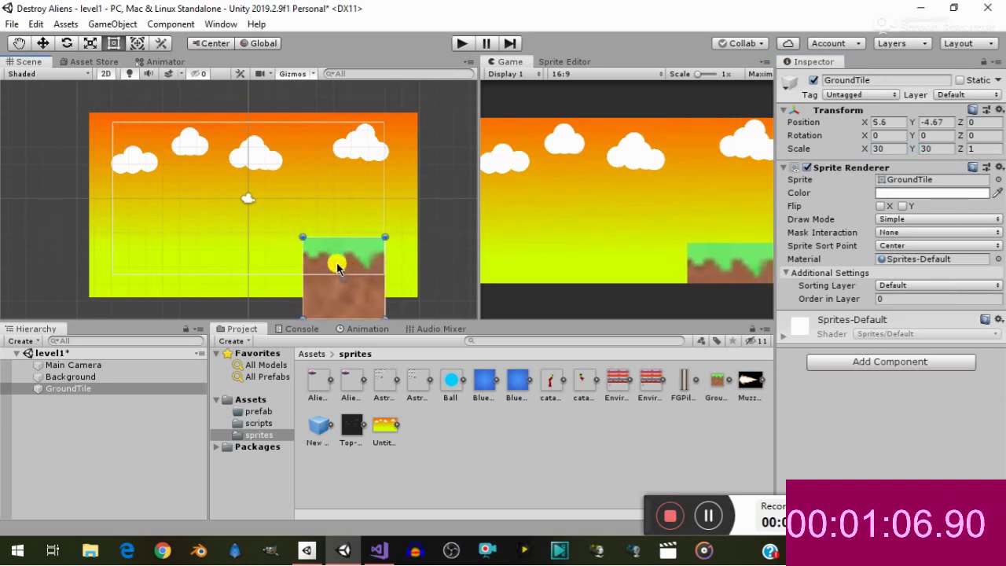
# Duplicate the tile into four GroundTiles and slide them left to form the bottom strip
pyautogui.hotkey('ctrl', 'd')
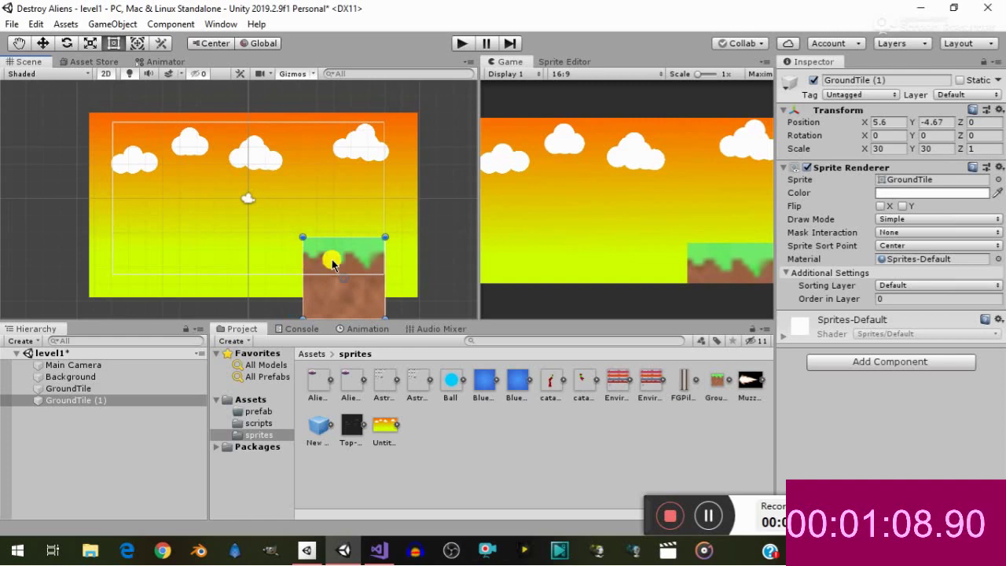
pyautogui.moveTo(333, 262)
pyautogui.mouseDown()
pyautogui.moveTo(236, 259)
pyautogui.moveTo(246, 265)
pyautogui.mouseUp()
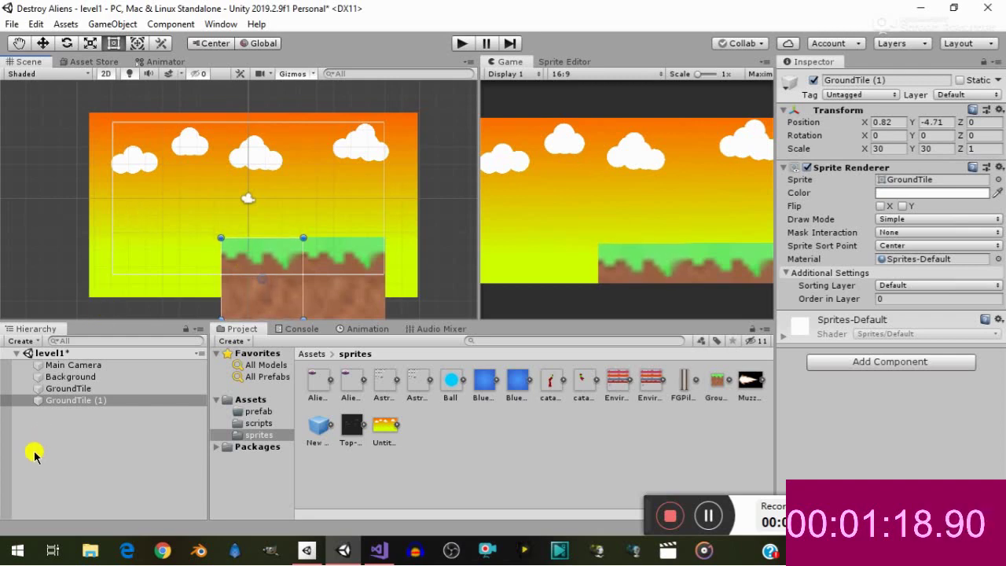
pyautogui.click(38, 389)
pyautogui.keyDown('ctrl'); pyautogui.click(37, 398); pyautogui.keyUp('ctrl')
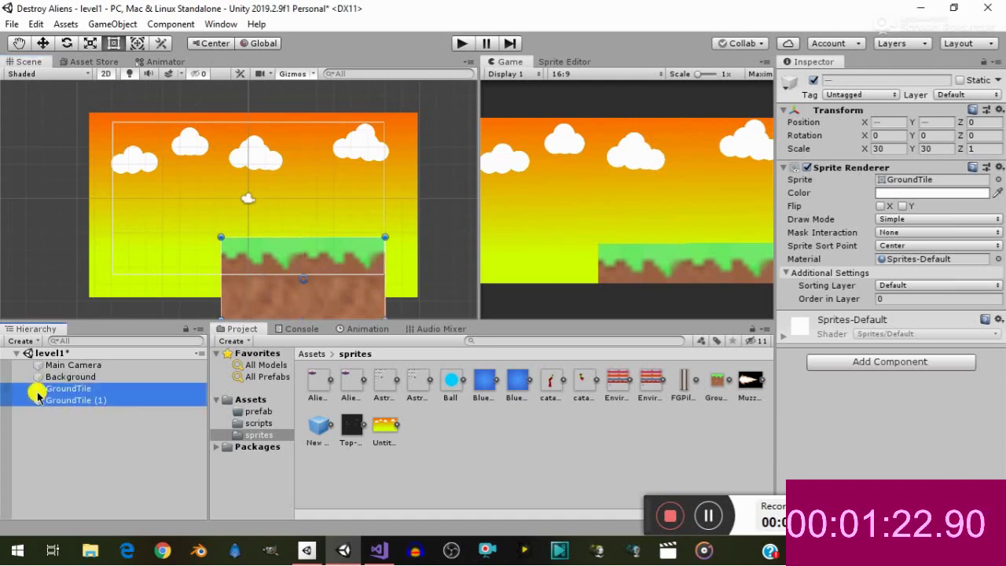
pyautogui.hotkey('ctrl', 'd')
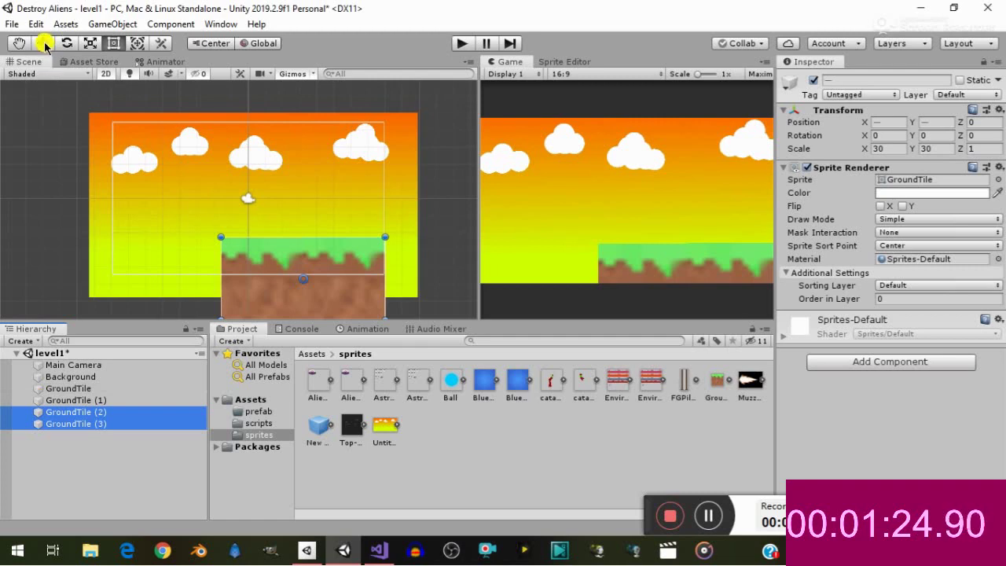
pyautogui.click(43, 44)
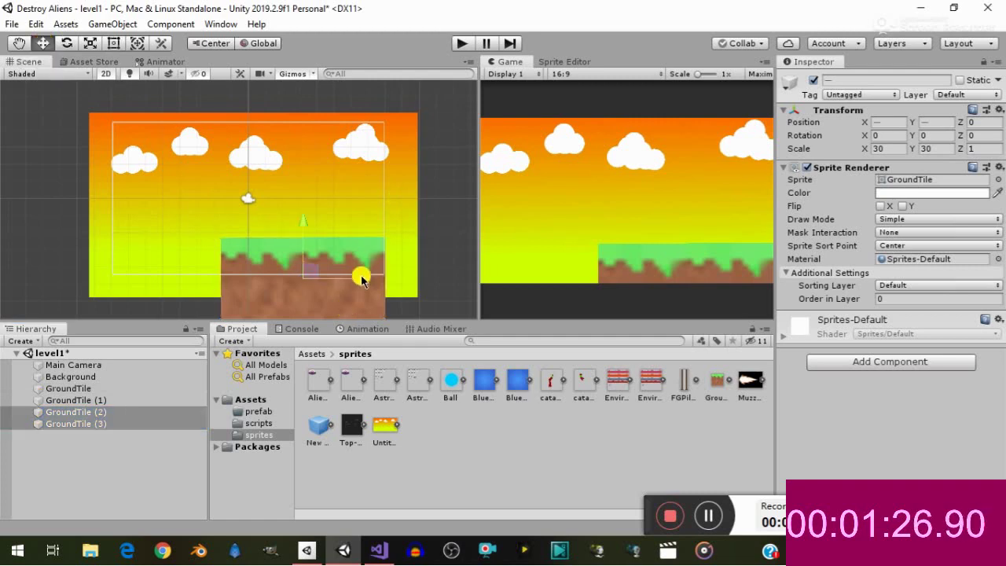
pyautogui.moveTo(361, 279)
pyautogui.mouseDown()
pyautogui.moveTo(190, 281)
pyautogui.moveTo(199, 282)
pyautogui.mouseUp()
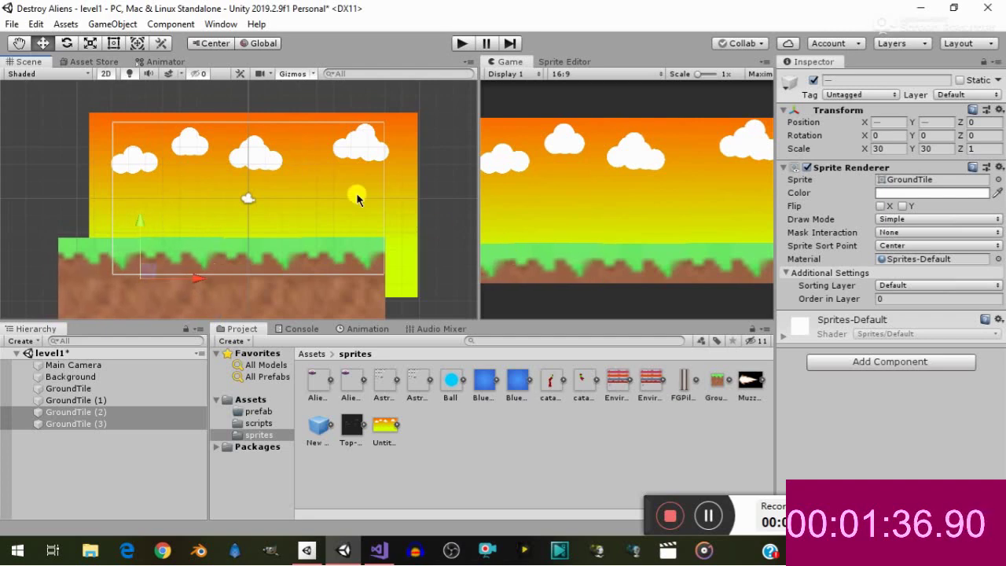
# Create an empty GameObject reset to the origin and name it 'ground'
pyautogui.click(33, 192)
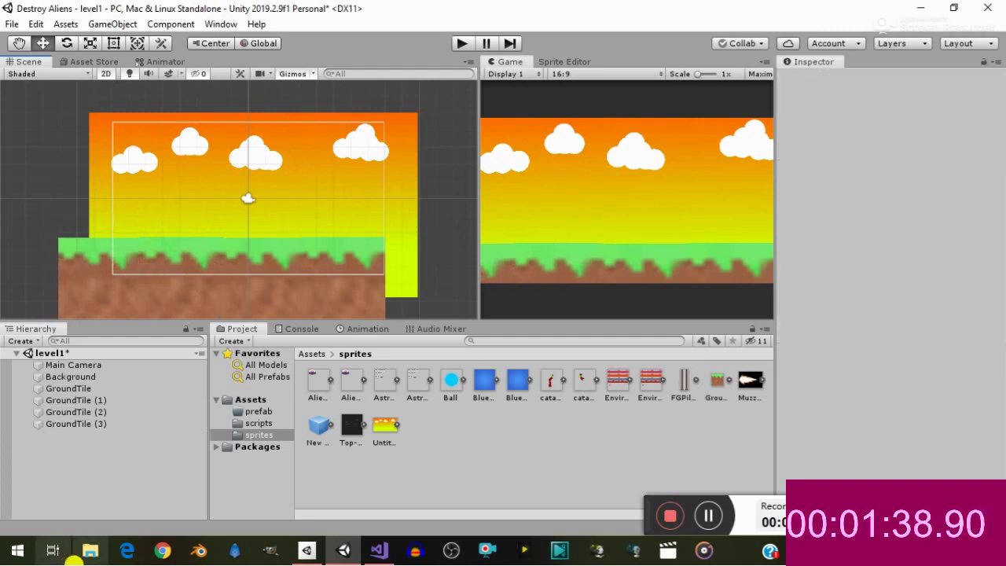
pyautogui.rightClick(79, 454)
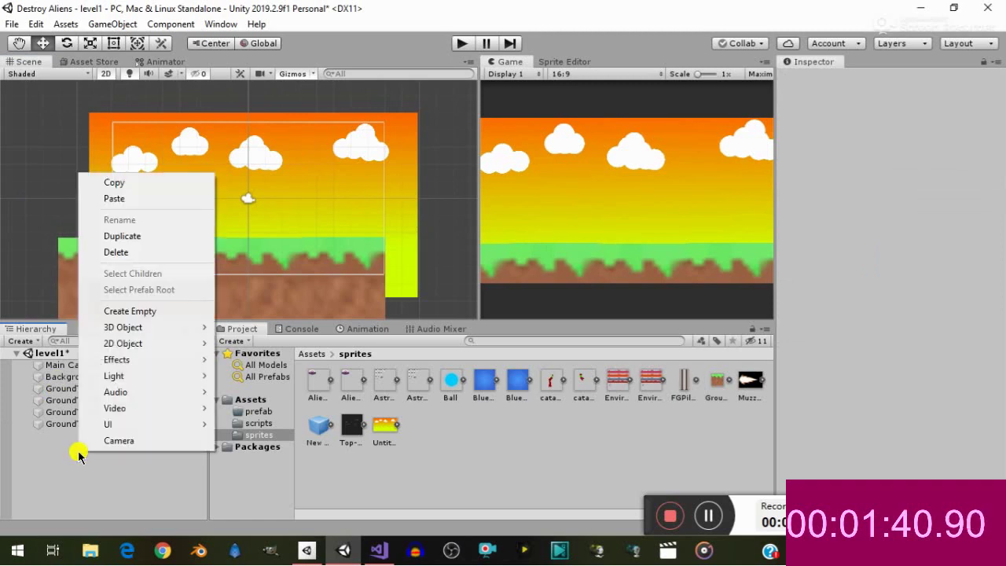
pyautogui.click(146, 312)
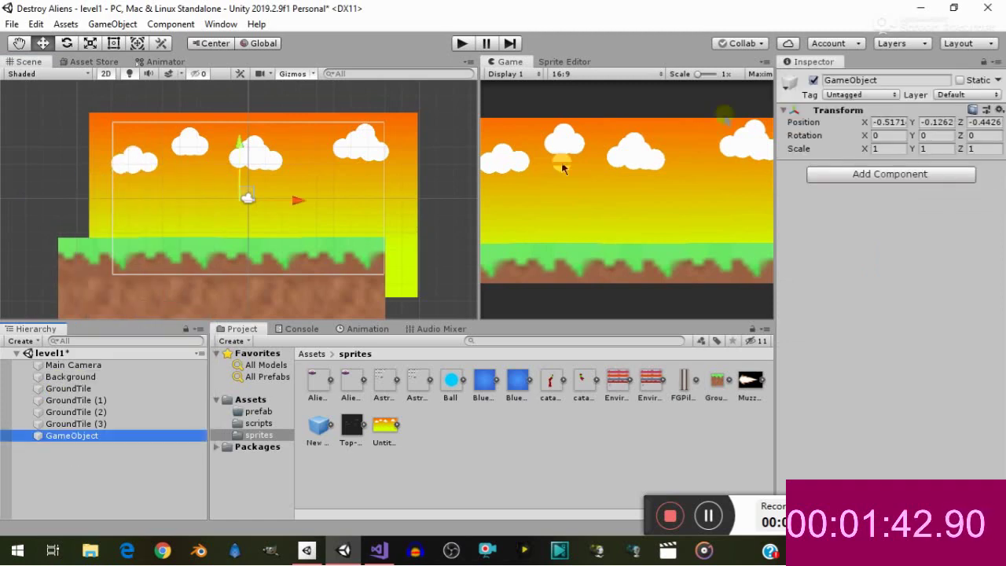
pyautogui.rightClick(855, 114)
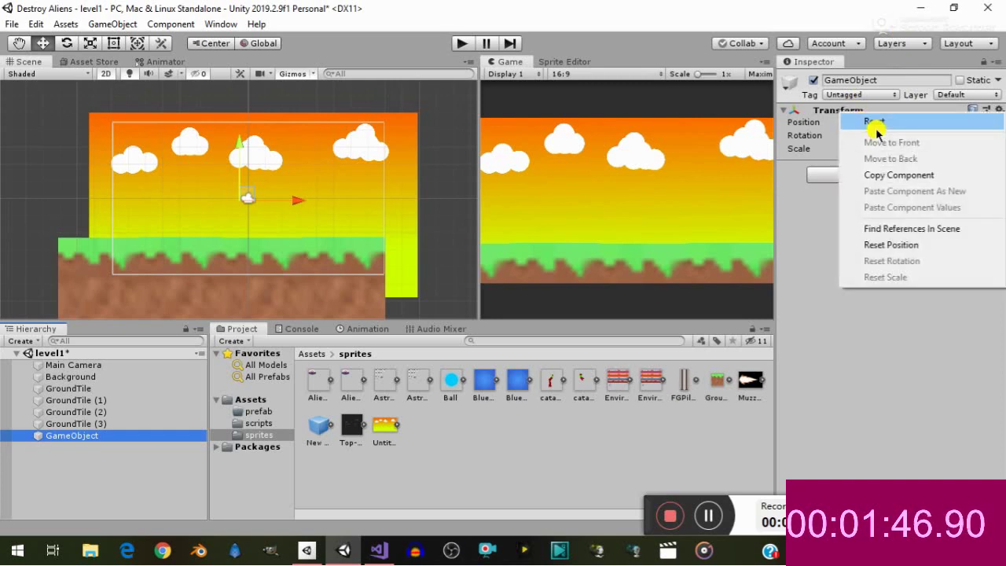
pyautogui.click(872, 123)
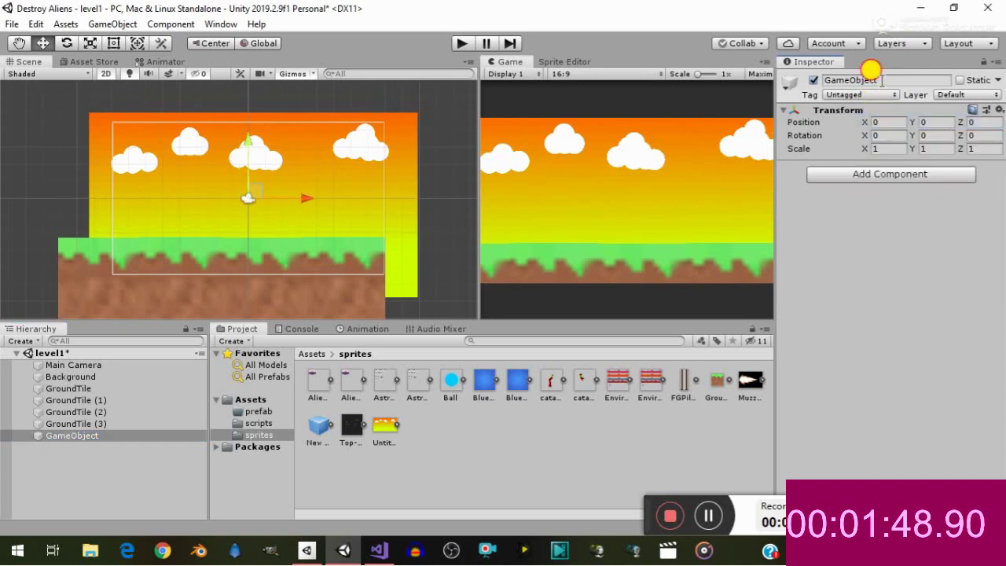
pyautogui.click(880, 81)
pyautogui.press('BackSpace')
pyautogui.write('ground')
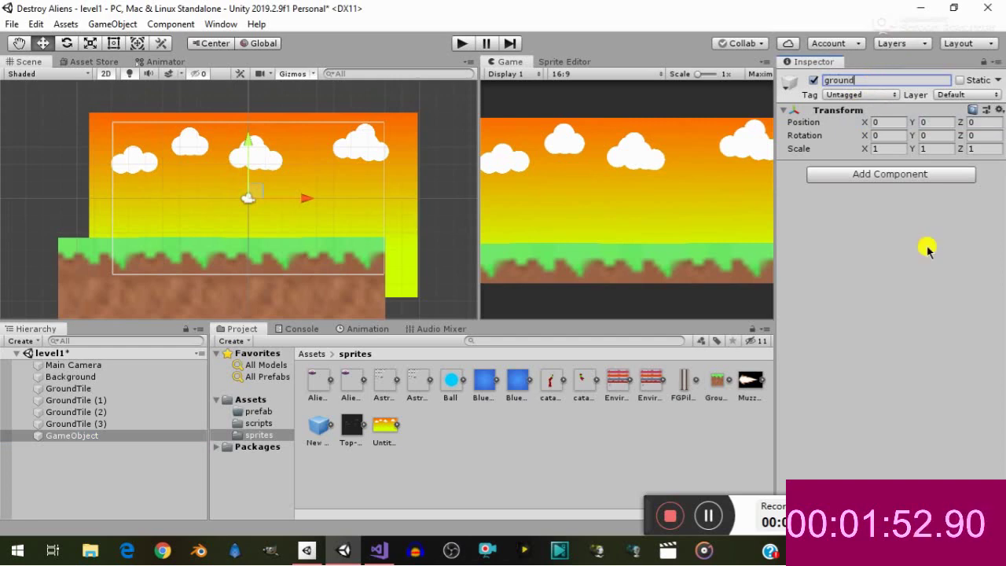
pyautogui.press('Return')
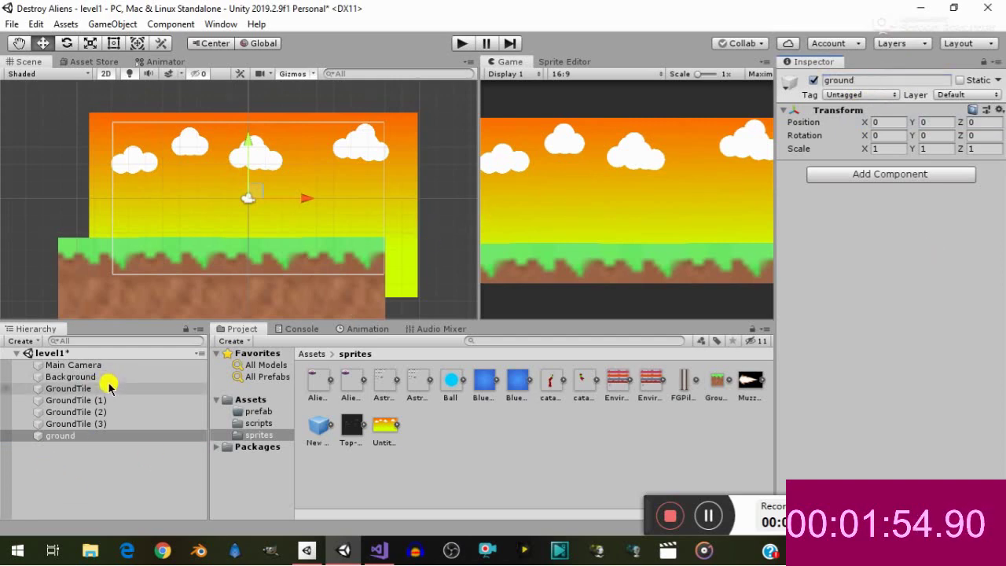
# Parent the four GroundTile pieces under ground and give it the Ground tag
pyautogui.click(105, 388)
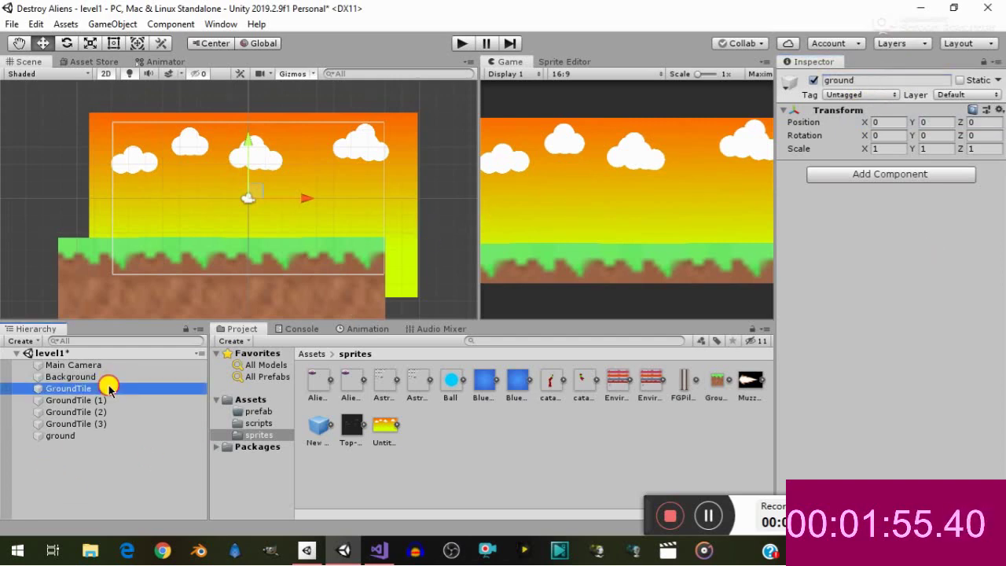
pyautogui.keyDown('shift'); pyautogui.click(117, 425); pyautogui.keyUp('shift')
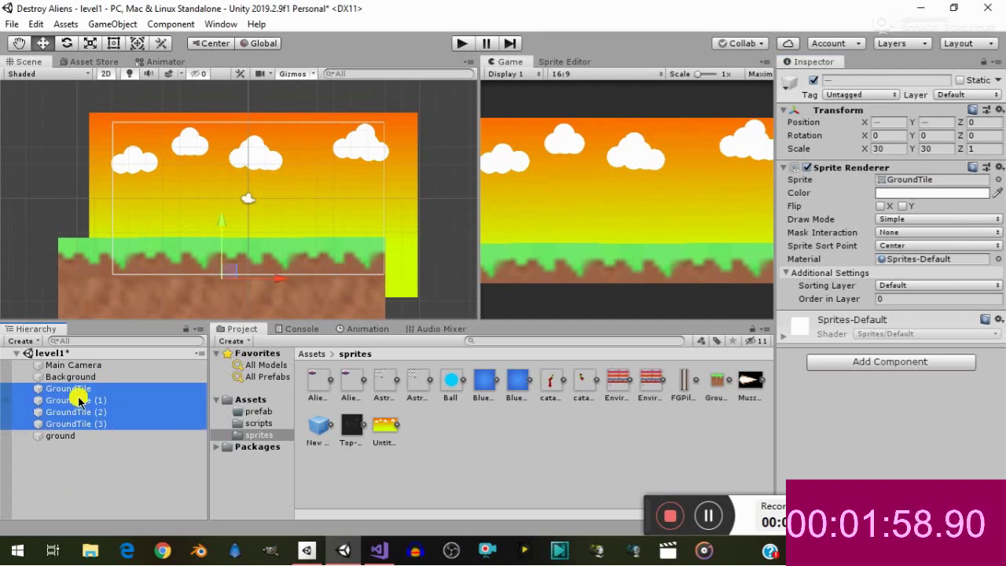
pyautogui.moveTo(79, 399); pyautogui.dragTo(84, 435)
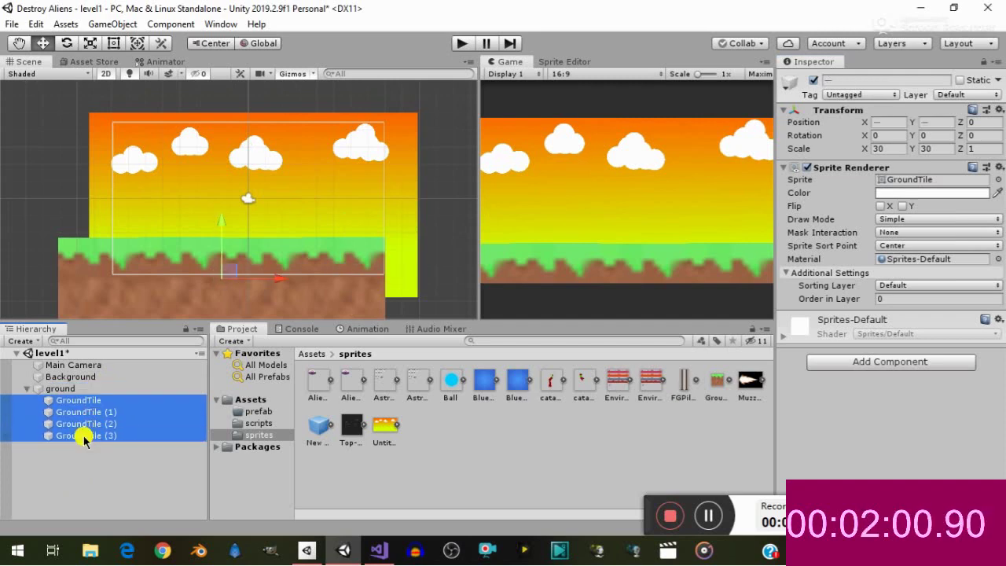
pyautogui.click(27, 390)
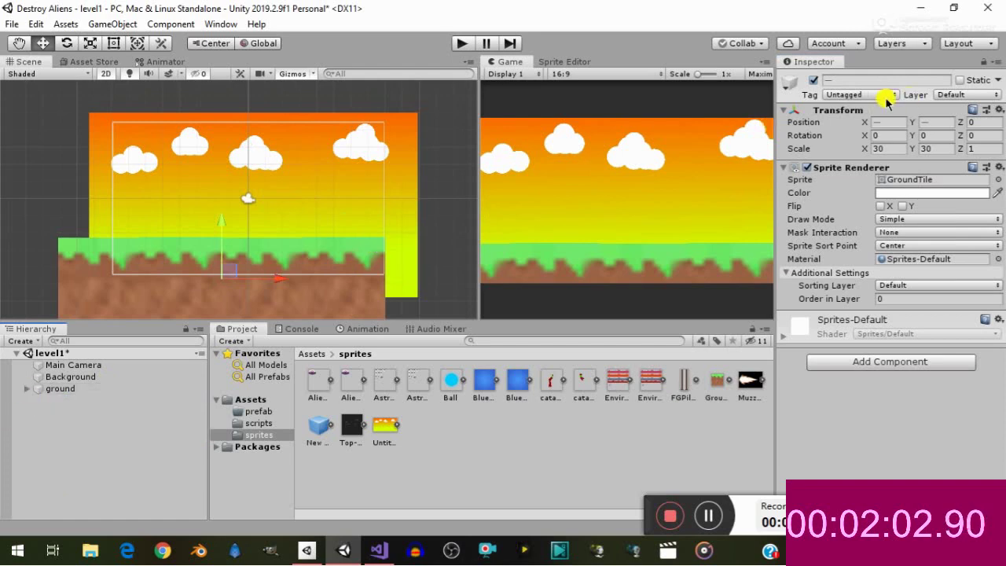
pyautogui.click(41, 389)
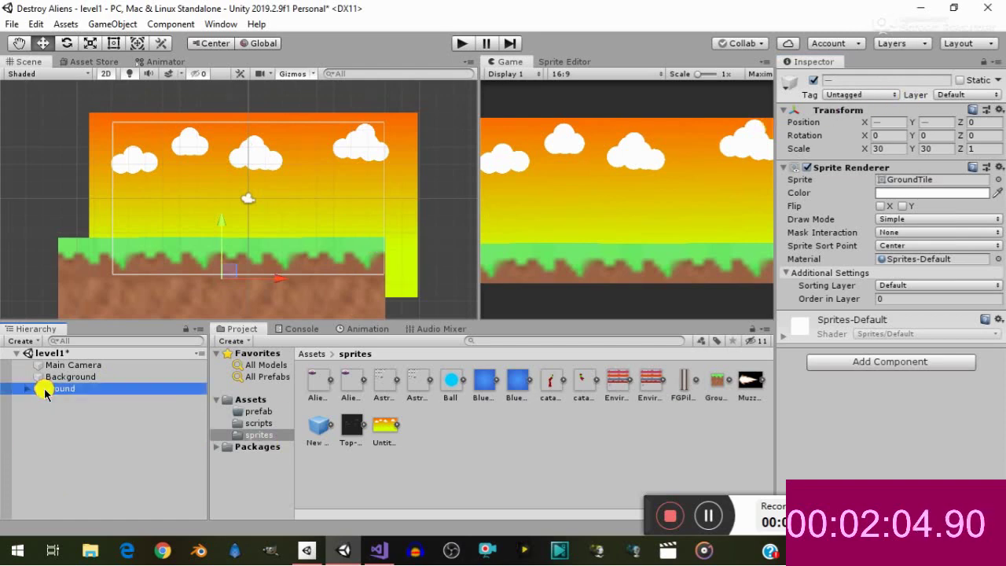
pyautogui.click(852, 95)
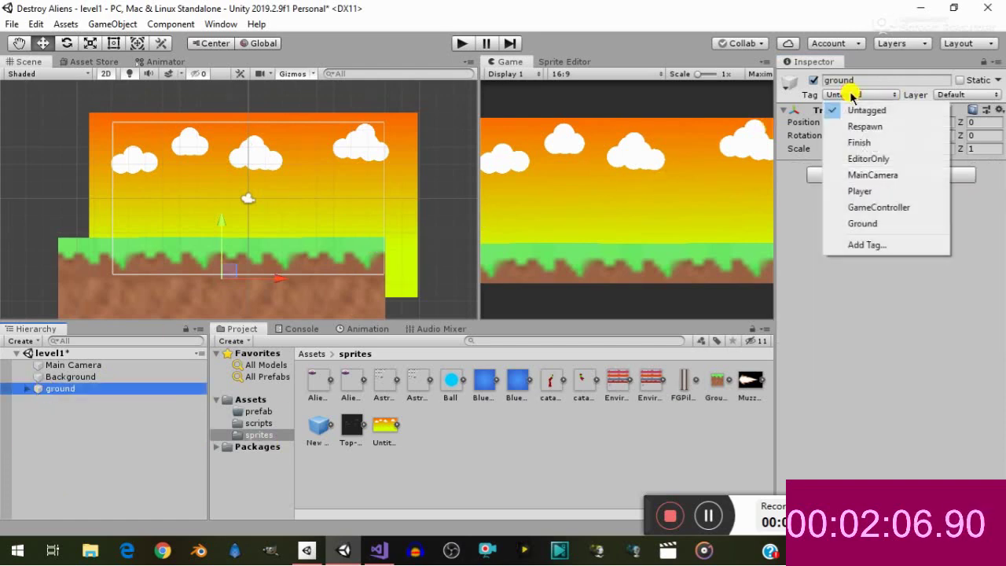
pyautogui.click(864, 226)
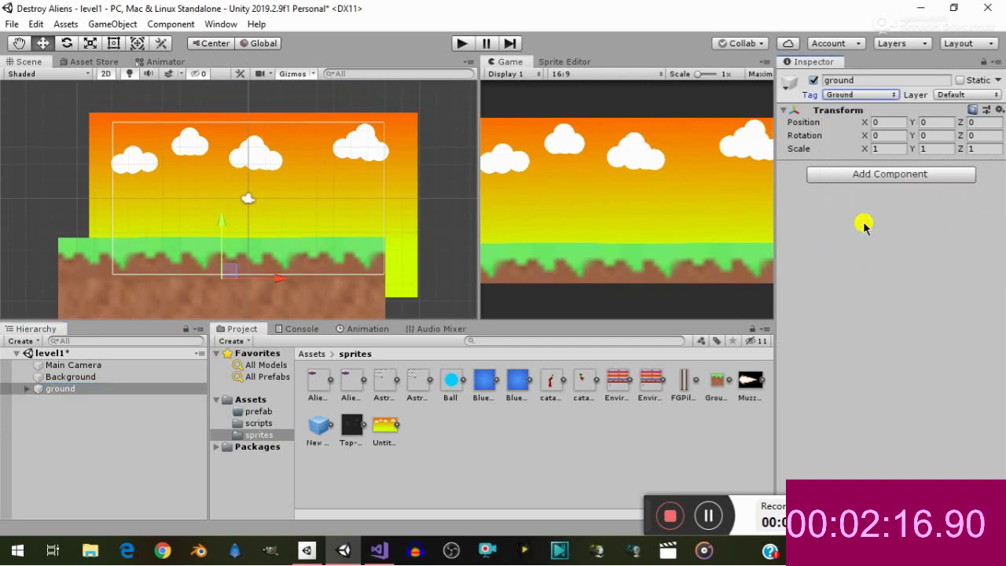
pyautogui.click(136, 444)
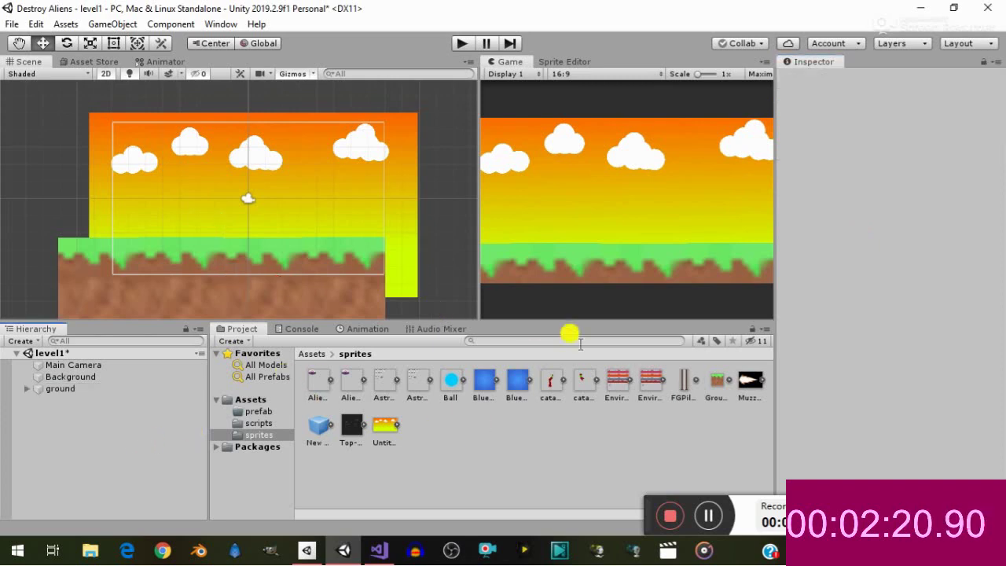
# Place the catapultback sprite left of centre at scale 1.5 with Order in Layer 1
pyautogui.moveTo(553, 385); pyautogui.dragTo(197, 225)
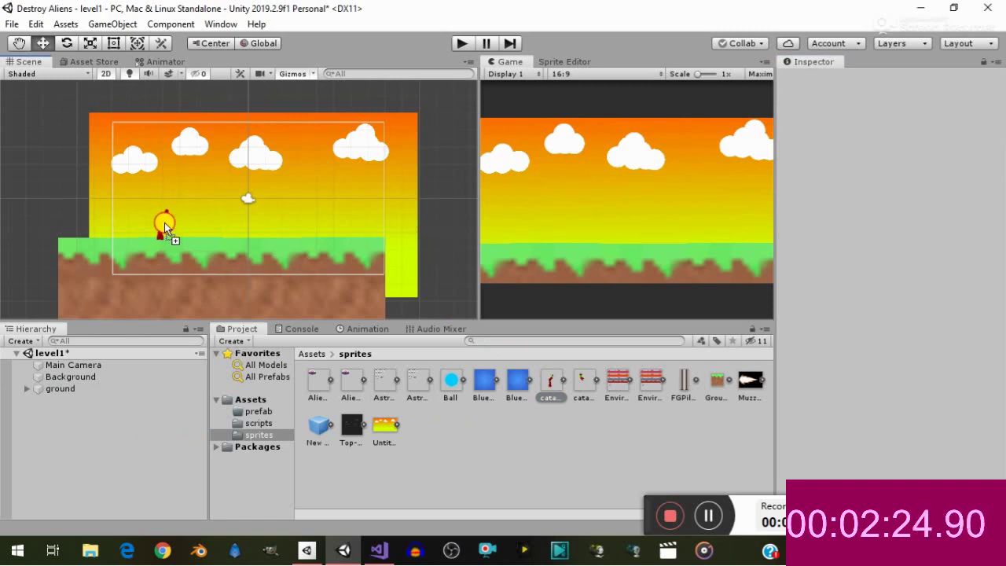
pyautogui.moveTo(164, 222); pyautogui.dragTo(170, 221)
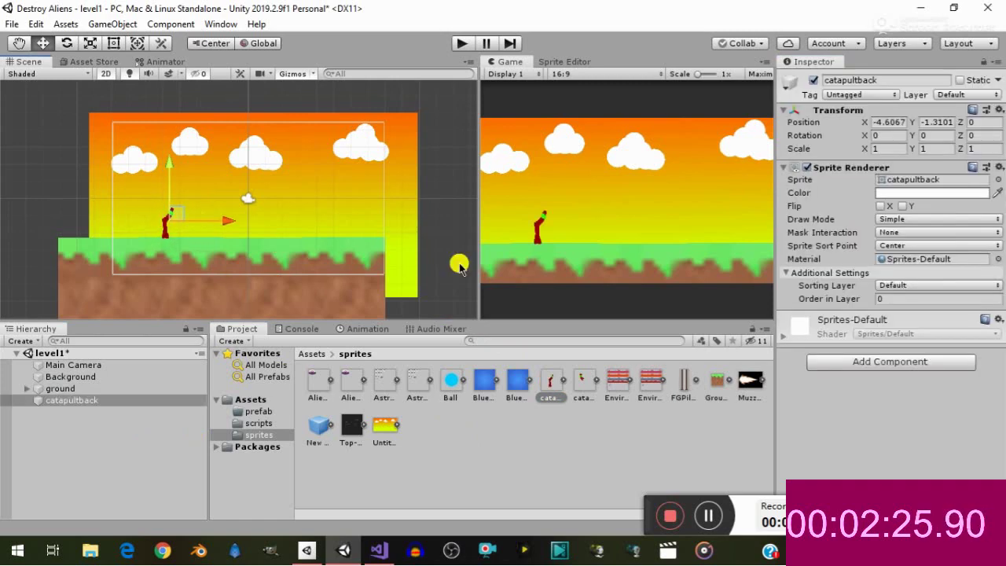
pyautogui.click(888, 149)
pyautogui.write('.5')
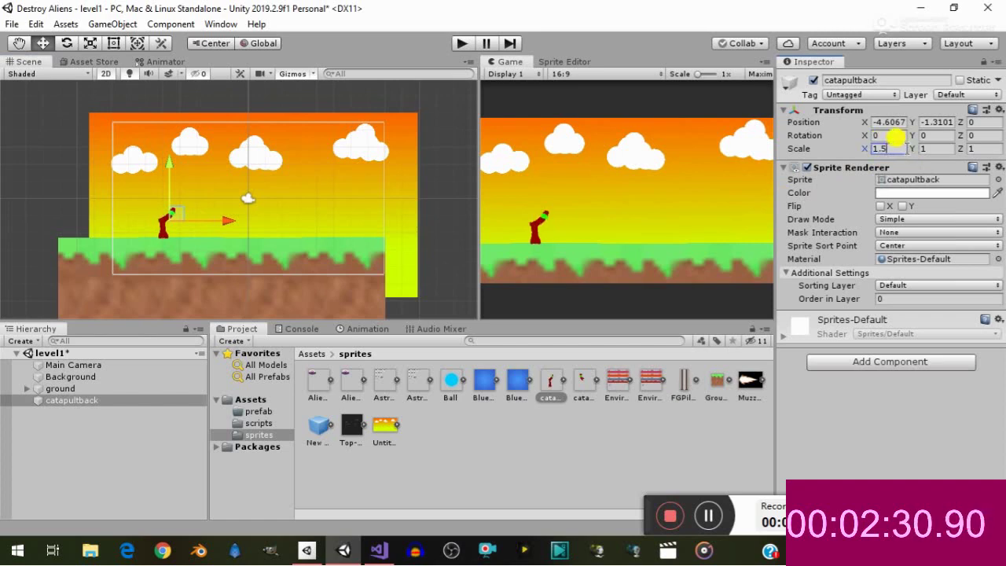
pyautogui.click(947, 149)
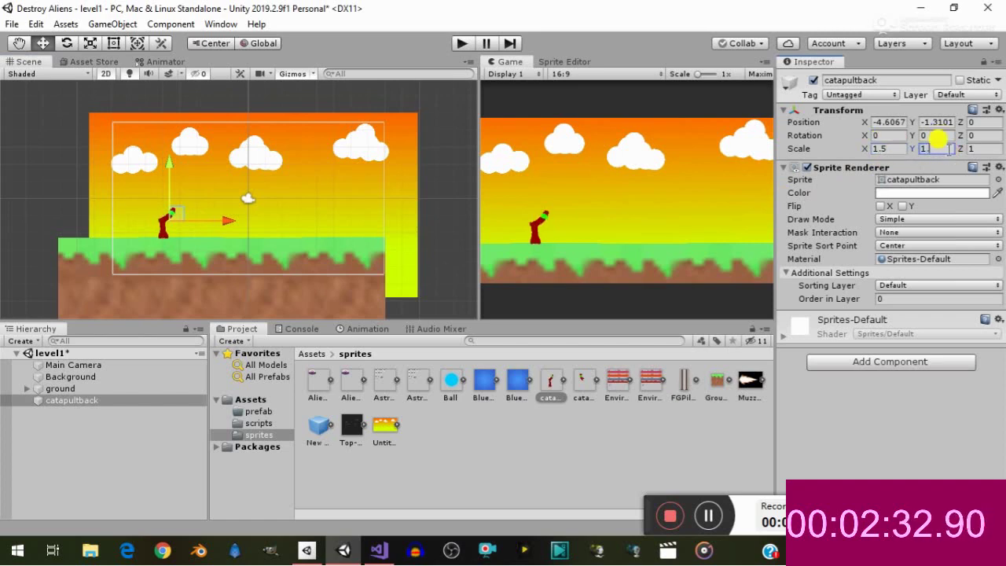
pyautogui.write('1.5')
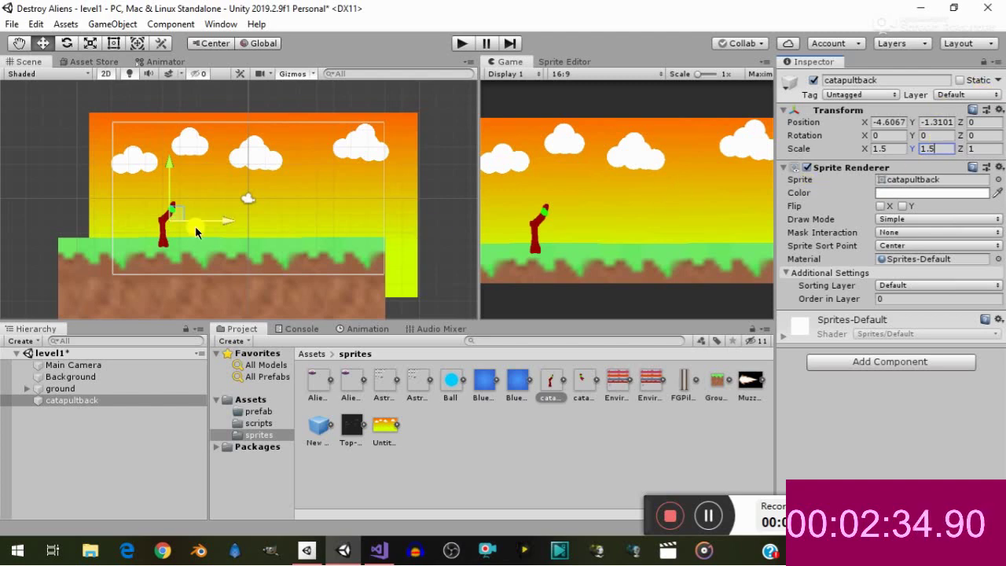
pyautogui.click(899, 299)
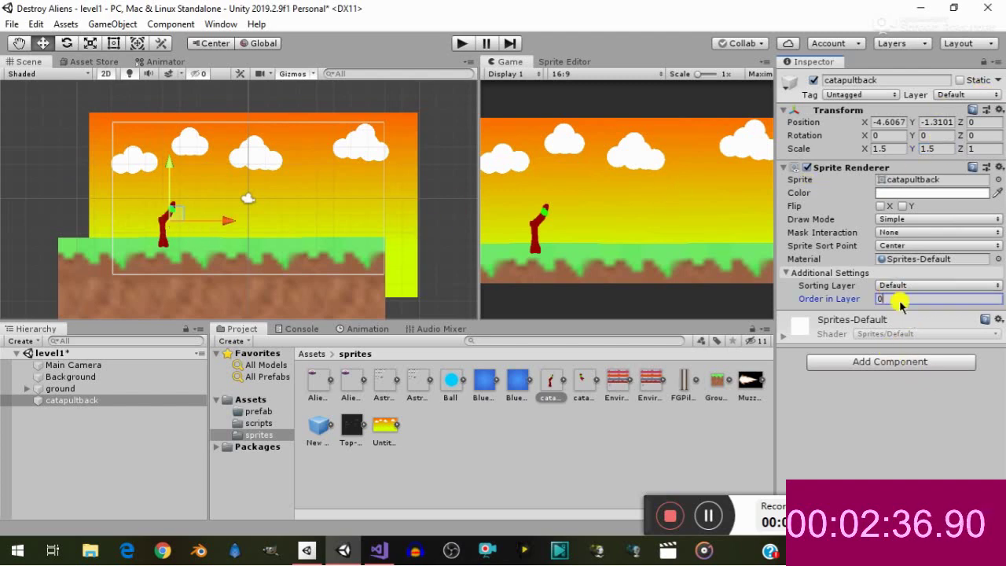
pyautogui.write('1')
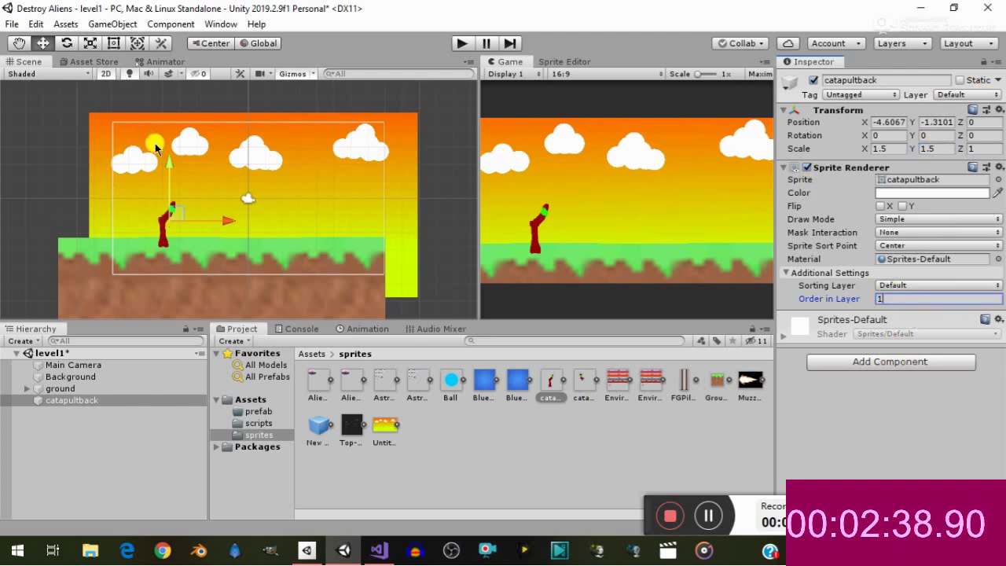
pyautogui.click(176, 149)
pyautogui.moveTo(177, 149); pyautogui.dragTo(177, 154)
pyautogui.write('ri')
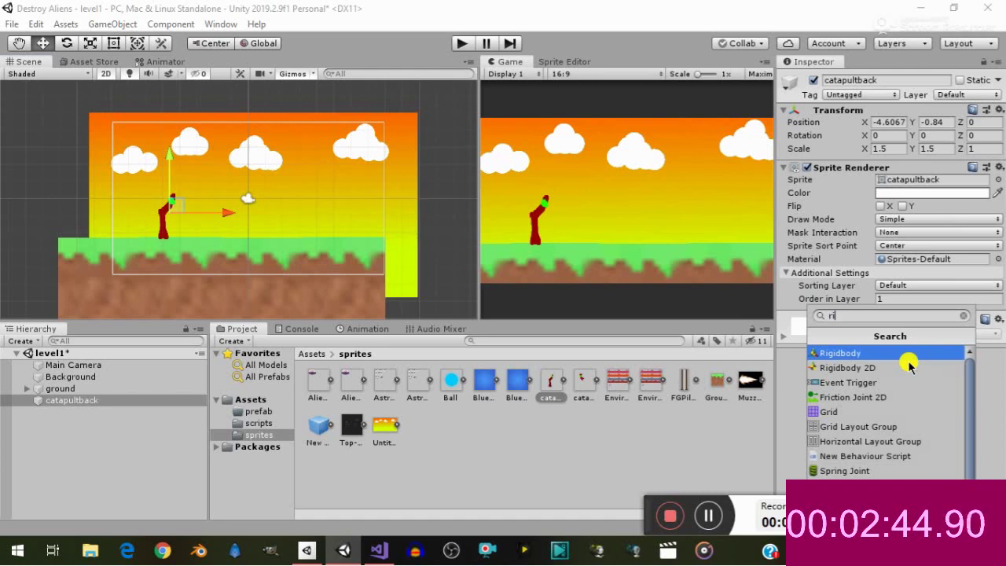
# Add a Rigidbody 2D to catapultback with Body Type set to Kinematic
pyautogui.click(907, 367)
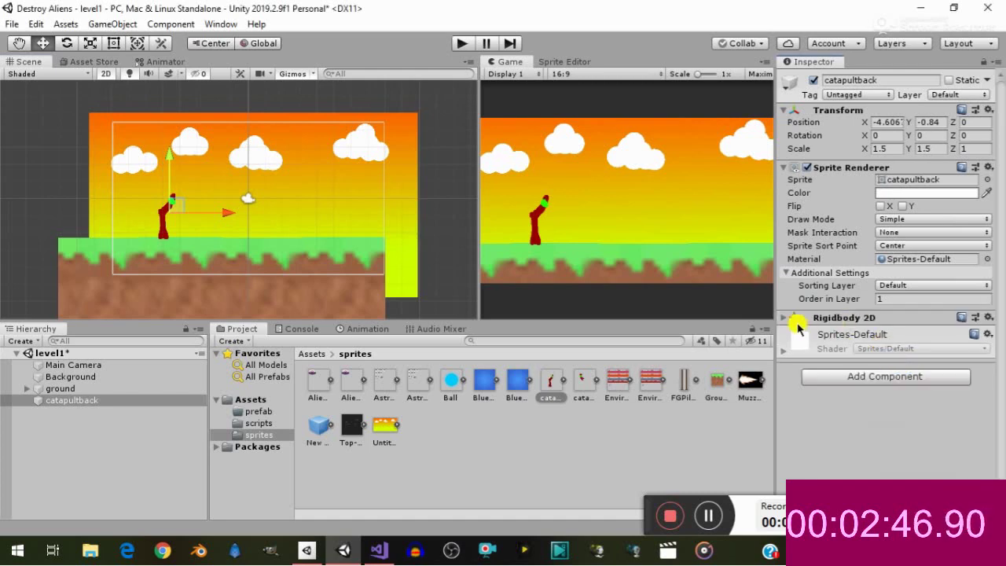
pyautogui.click(789, 317)
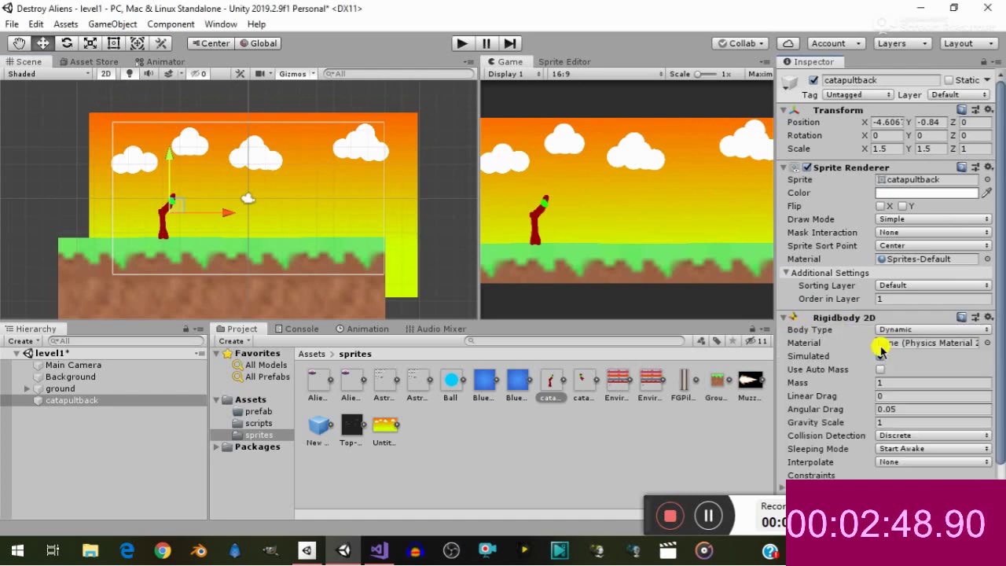
pyautogui.click(895, 331)
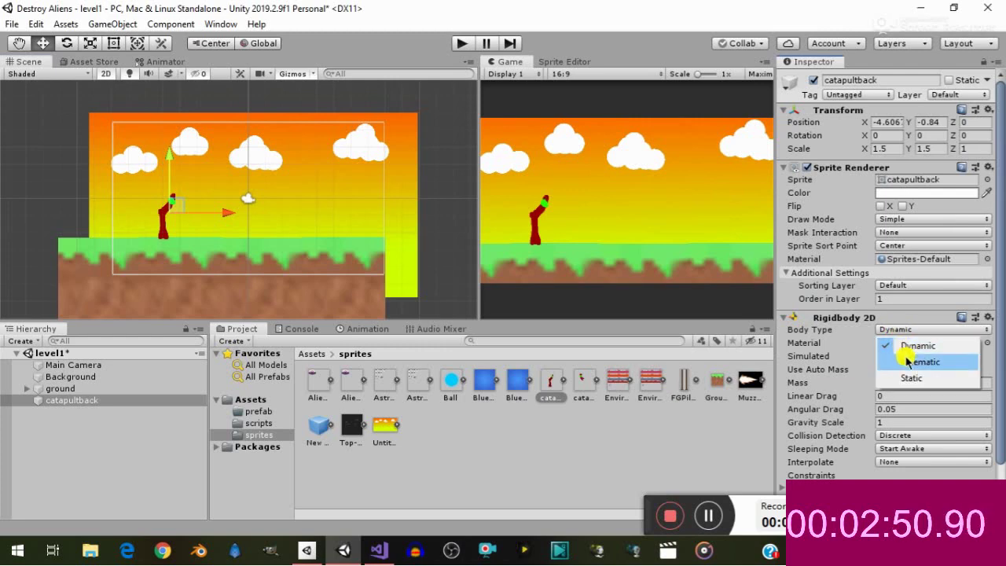
pyautogui.click(903, 358)
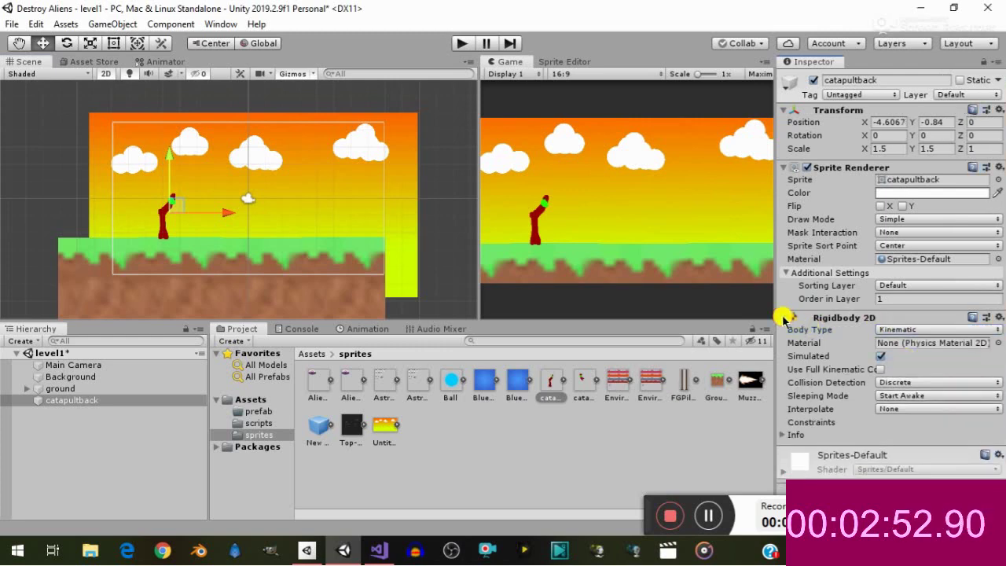
pyautogui.click(785, 317)
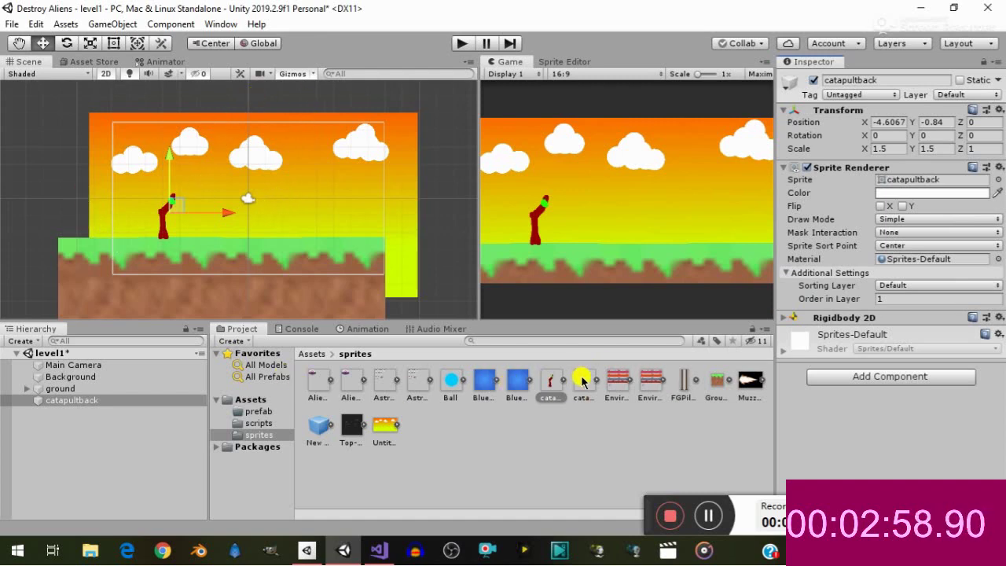
# Add catapultfront with Order in Layer 3 and scale 1.5, aligned over the catapultback
pyautogui.moveTo(583, 379)
pyautogui.mouseDown()
pyautogui.moveTo(139, 206)
pyautogui.moveTo(161, 212)
pyautogui.mouseUp()
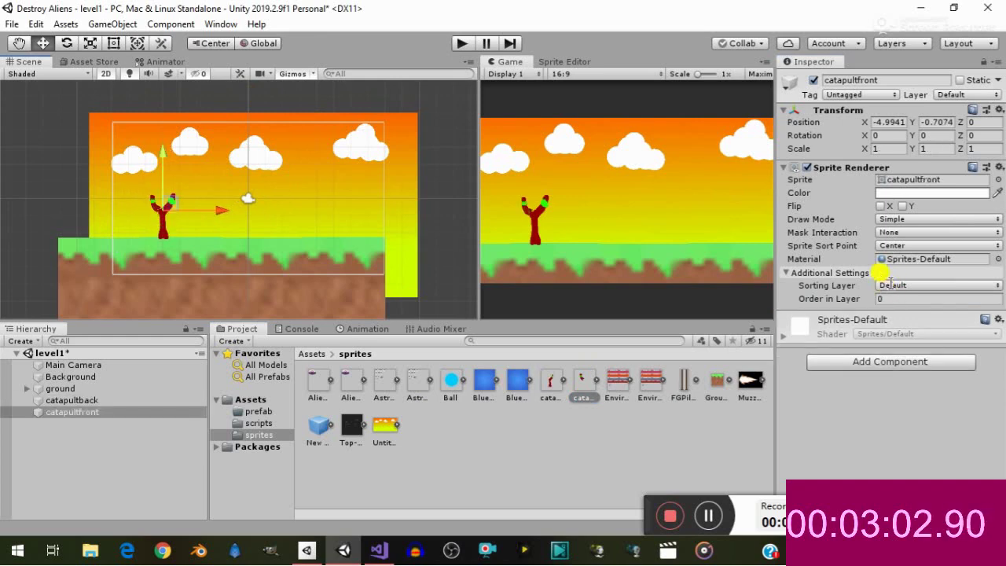
pyautogui.click(896, 300)
pyautogui.write('3')
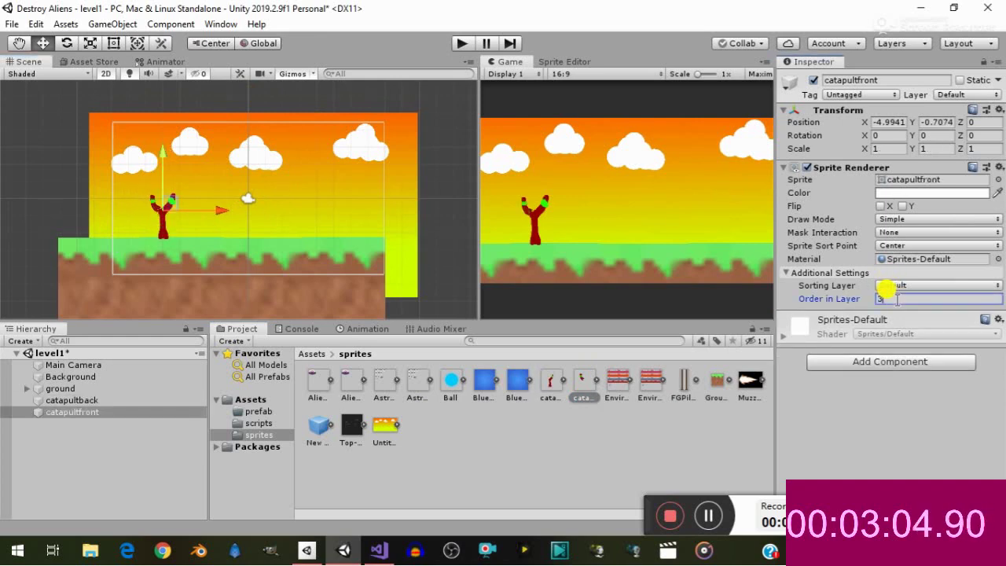
pyautogui.click(893, 148)
pyautogui.write('.5')
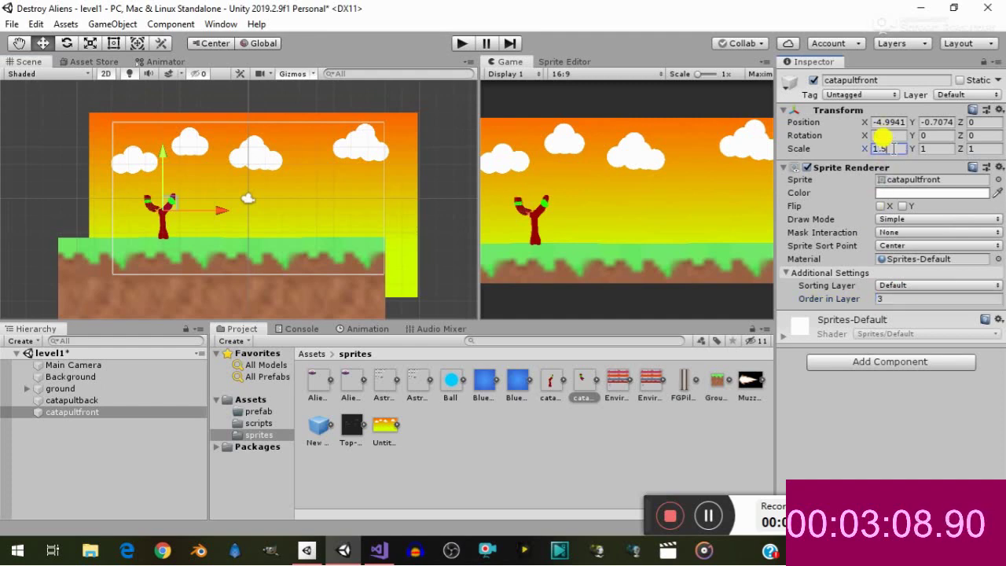
pyautogui.click(928, 149)
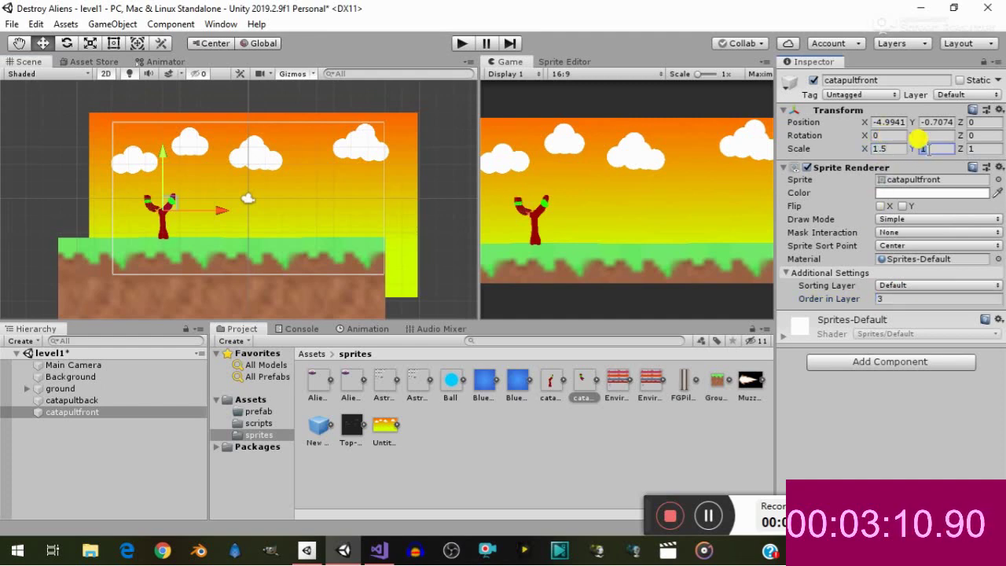
pyautogui.write('.5')
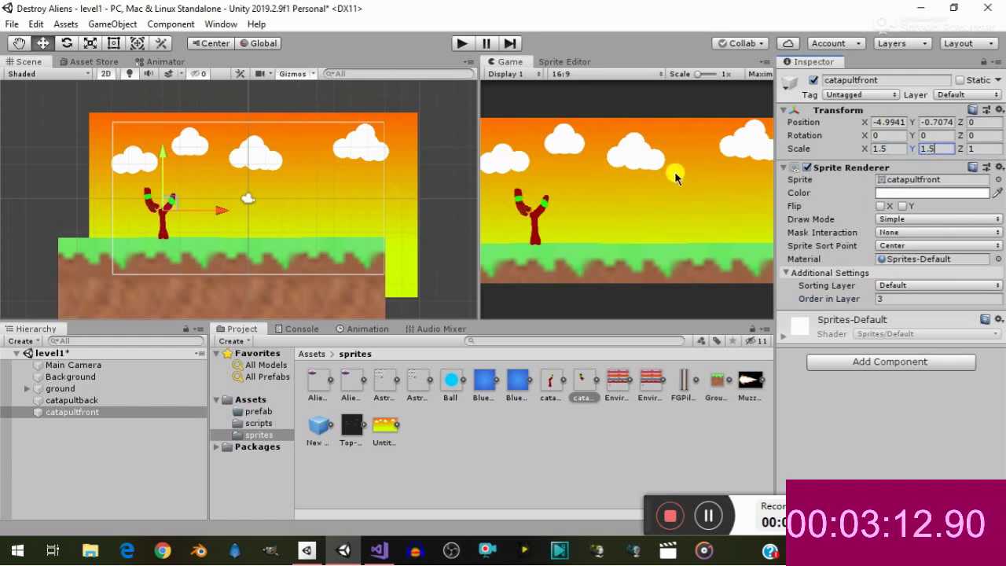
pyautogui.moveTo(218, 205); pyautogui.dragTo(230, 210)
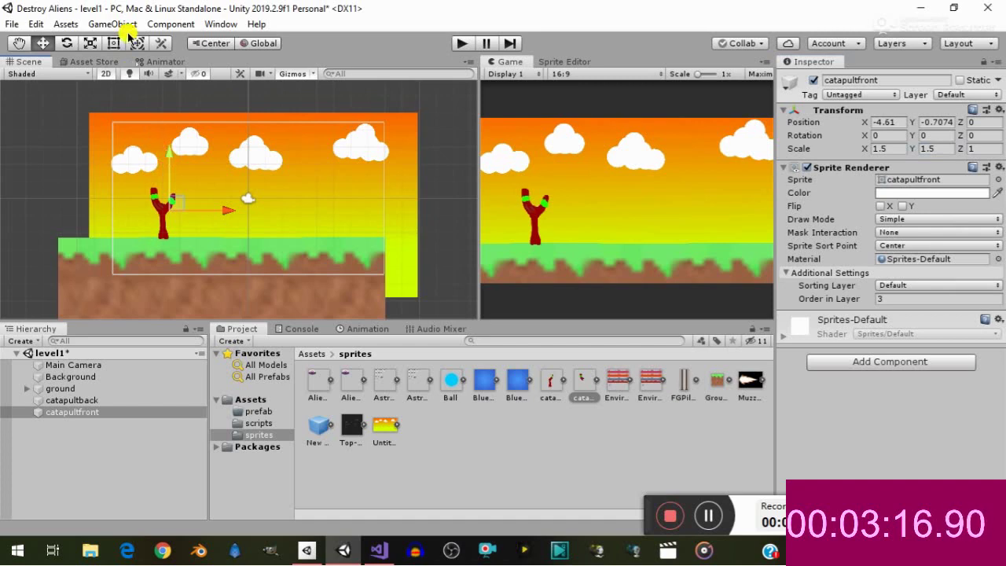
pyautogui.moveTo(168, 162); pyautogui.dragTo(166, 162)
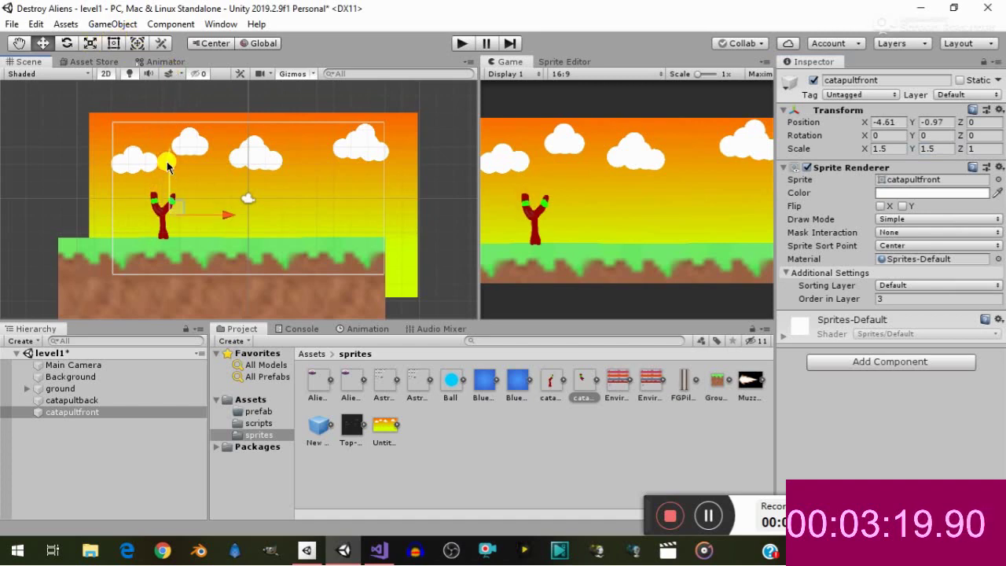
pyautogui.click(114, 44)
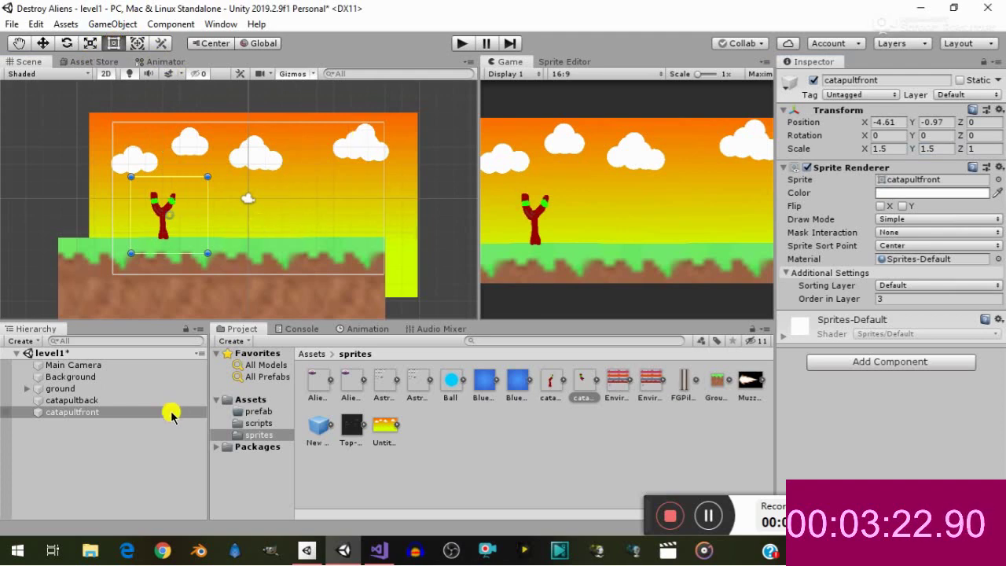
# Create an empty GameObject, reset its transform to the origin, and rename it Catapult
pyautogui.click(139, 433)
pyautogui.rightClick(139, 435)
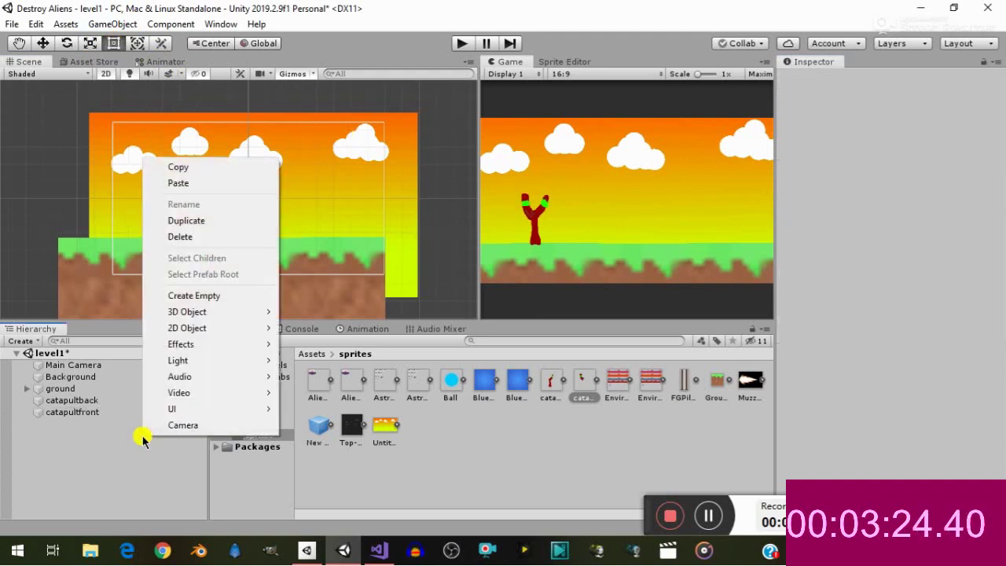
pyautogui.click(187, 296)
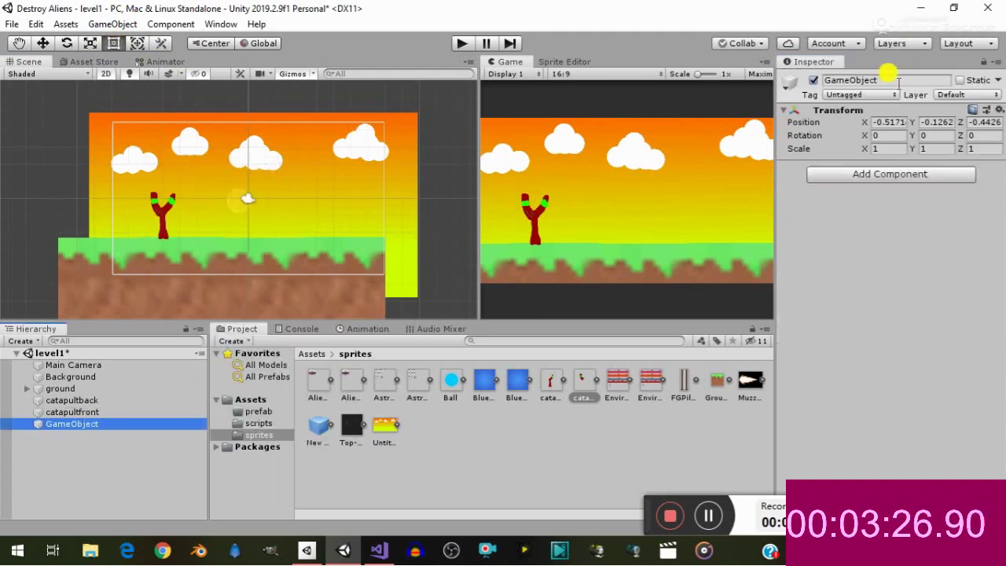
pyautogui.click(888, 117)
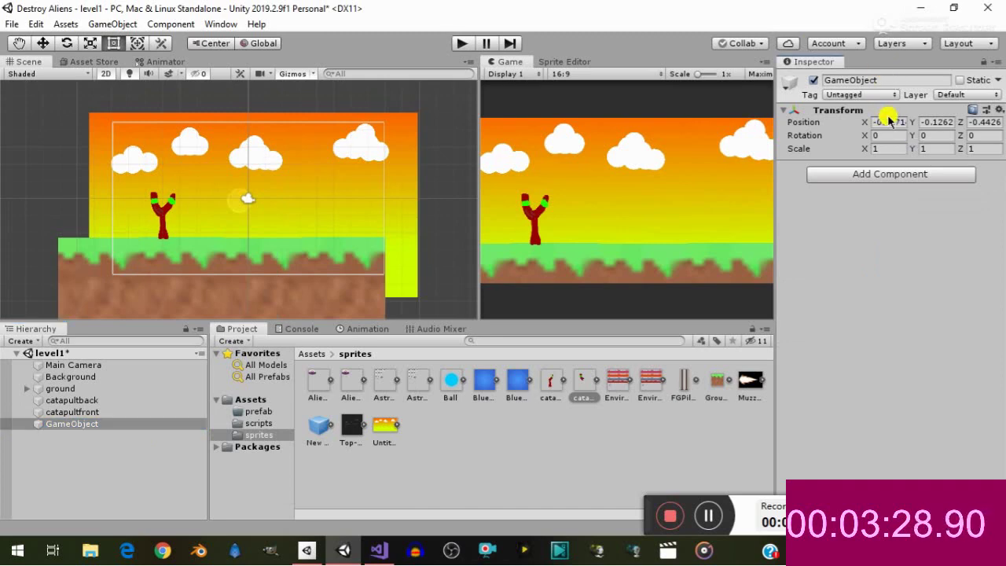
pyautogui.rightClick(872, 116)
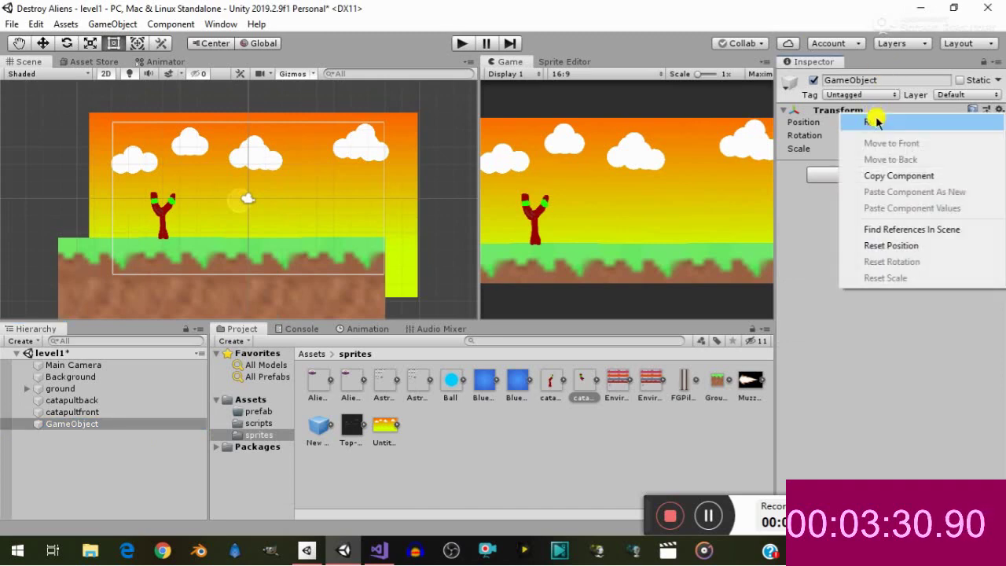
pyautogui.click(880, 123)
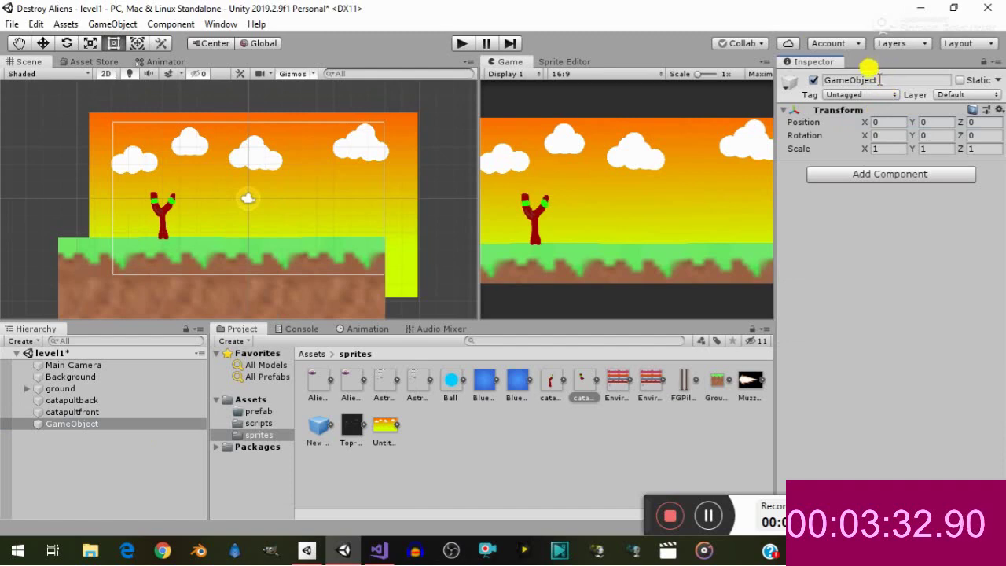
pyautogui.click(879, 79)
pyautogui.write('Catapult')
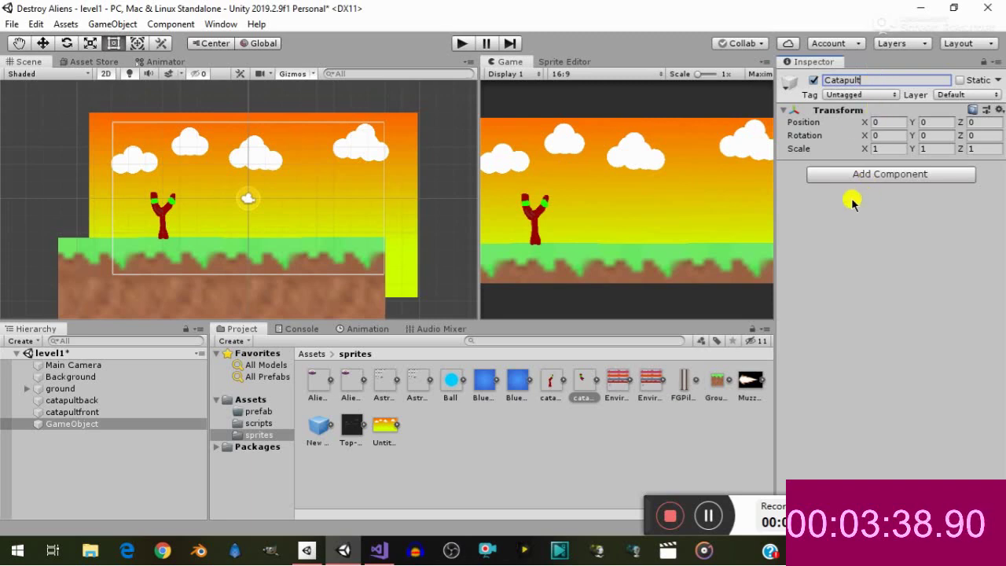
pyautogui.click(122, 484)
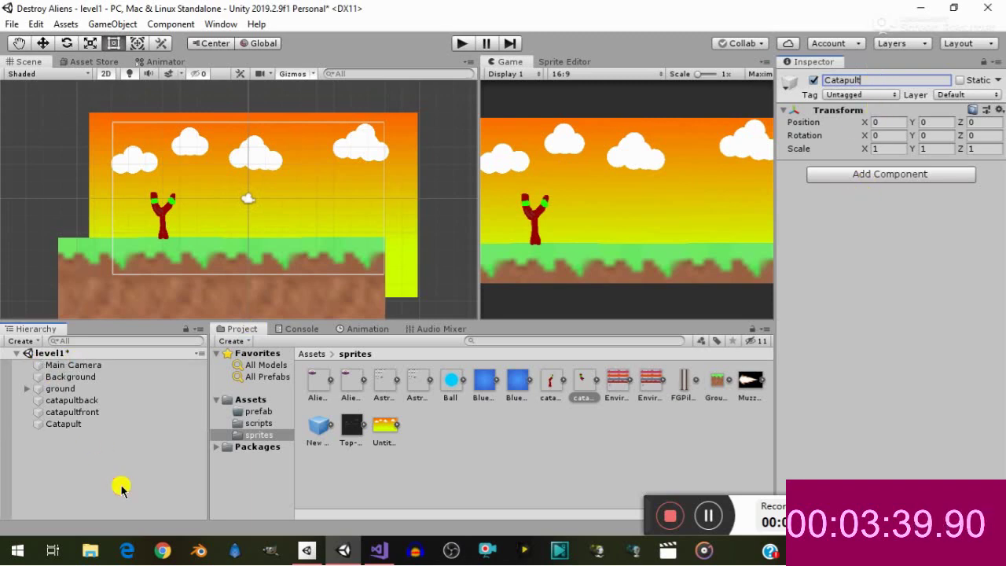
# Make catapultback and catapultfront children of Catapult, then collapse the group
pyautogui.click(108, 400)
pyautogui.keyDown('shift'); pyautogui.click(110, 411); pyautogui.keyUp('shift')
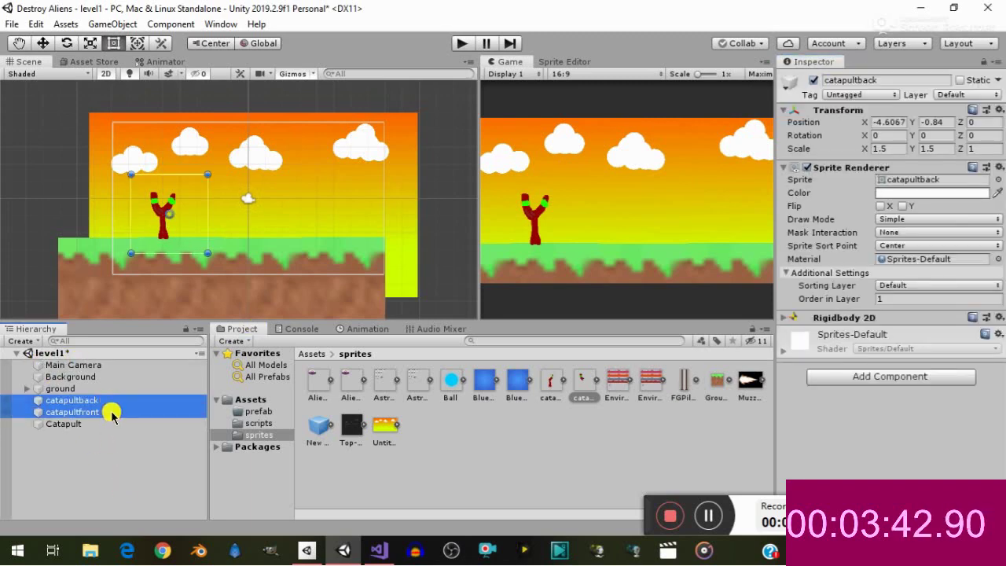
pyautogui.moveTo(111, 408); pyautogui.dragTo(112, 423)
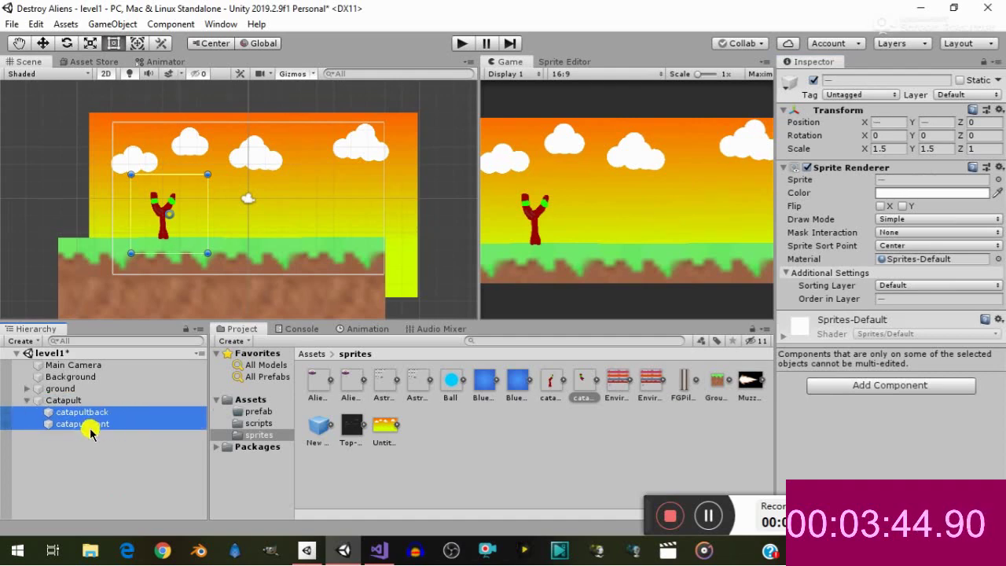
pyautogui.click(98, 423)
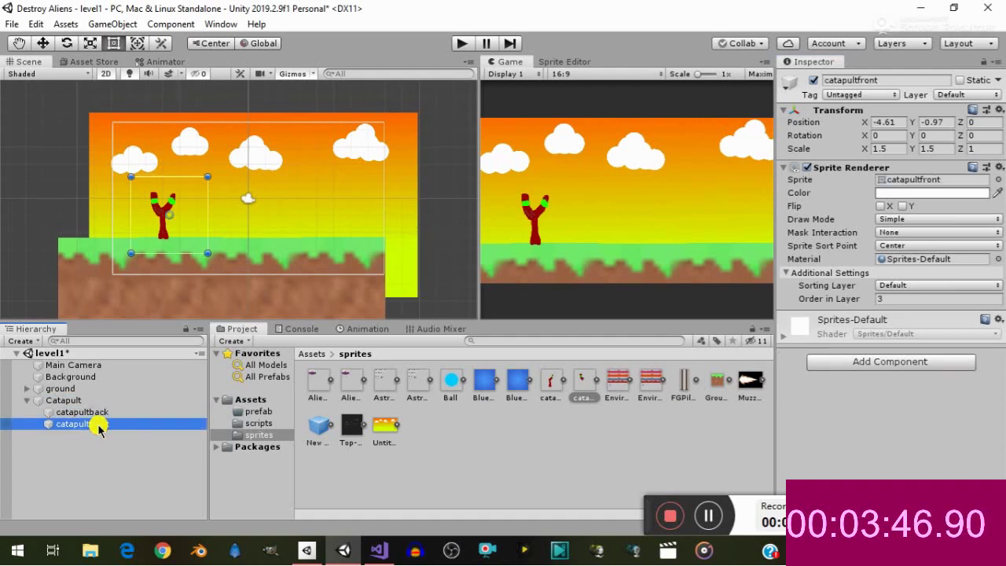
pyautogui.click(92, 412)
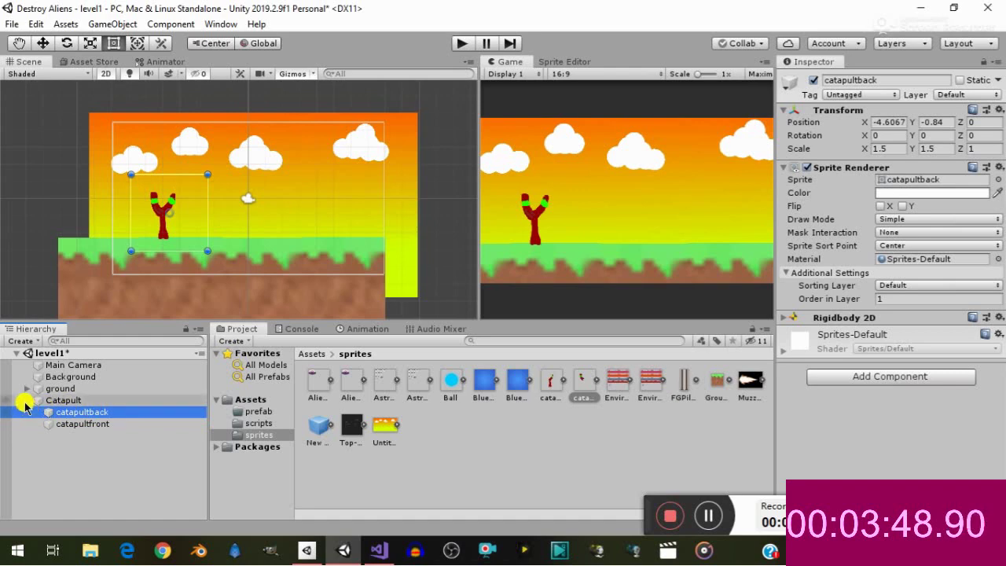
pyautogui.click(26, 400)
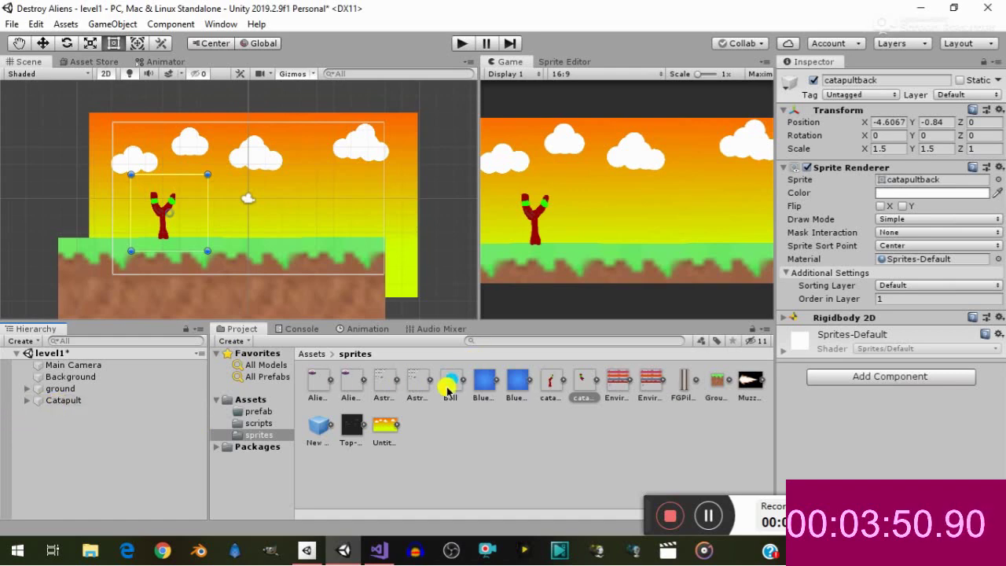
# Drop the Ball sprite onto the slingshot, scaled 2 by 2 with Order in Layer 2
pyautogui.moveTo(450, 381)
pyautogui.mouseDown()
pyautogui.moveTo(331, 263)
pyautogui.moveTo(276, 184)
pyautogui.mouseUp()
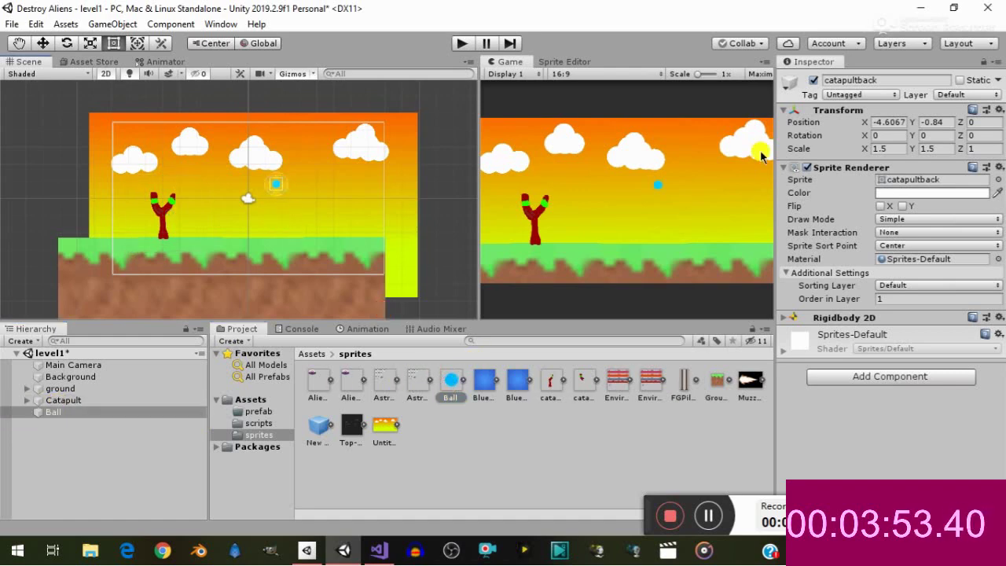
pyautogui.click(883, 148)
pyautogui.write('2')
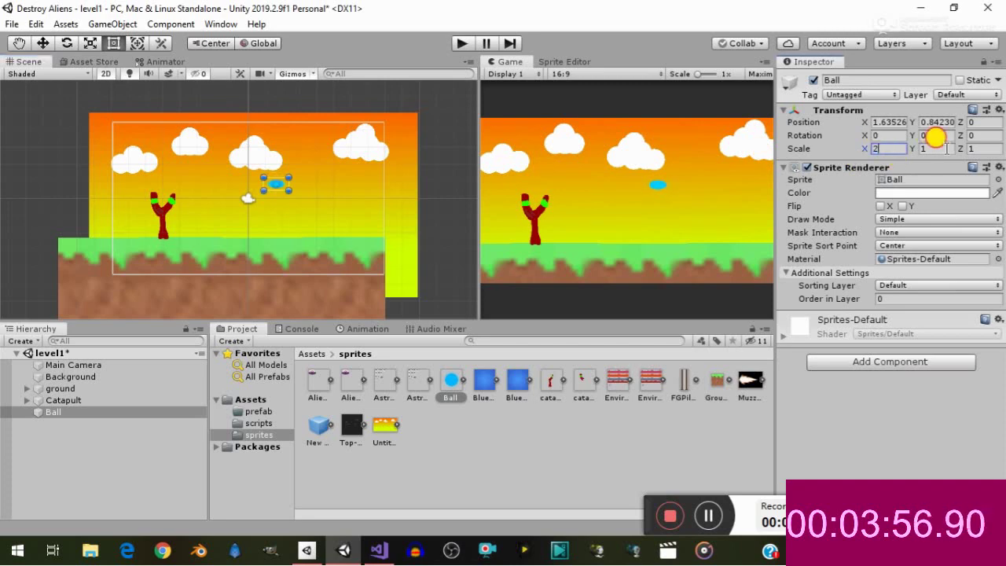
pyautogui.click(931, 148)
pyautogui.write('12')
pyautogui.write('2')
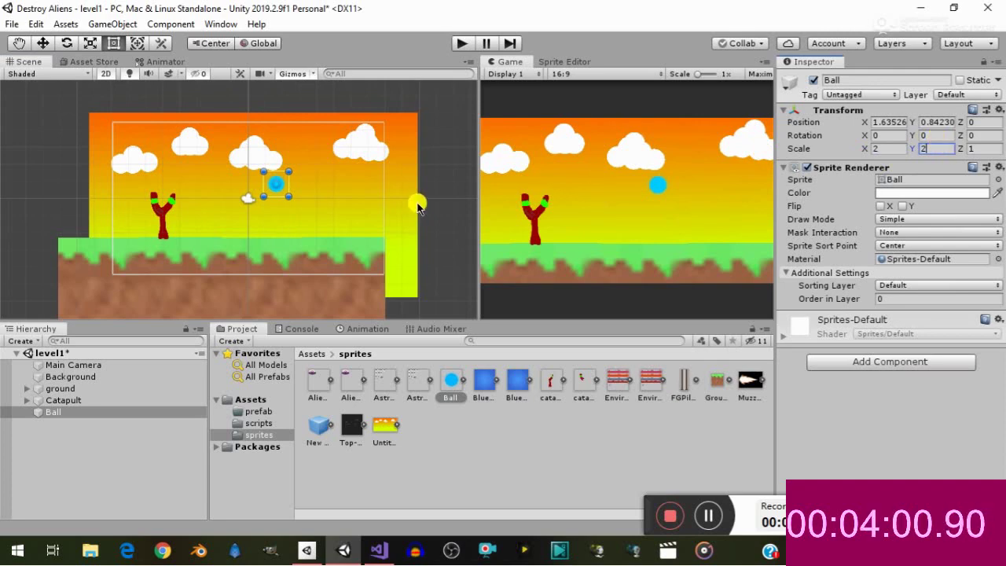
pyautogui.moveTo(285, 181); pyautogui.dragTo(100, 203)
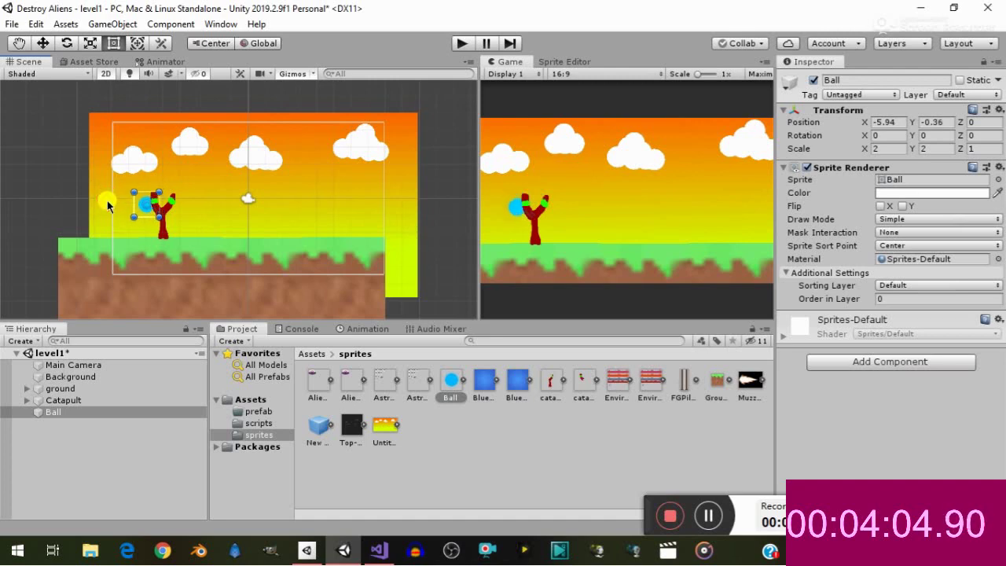
pyautogui.click(902, 299)
pyautogui.write('2')
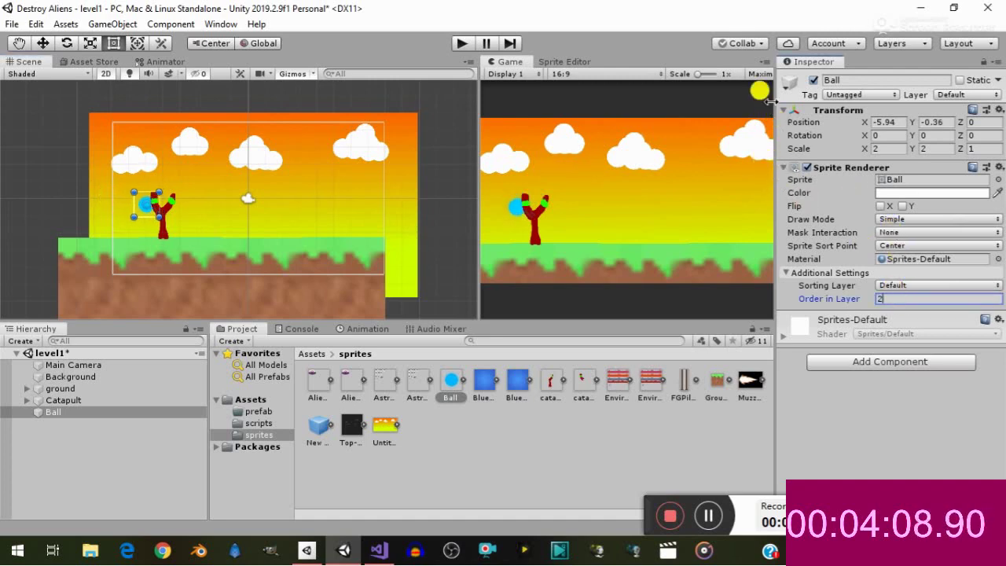
pyautogui.press('Return')
pyautogui.click(782, 110)
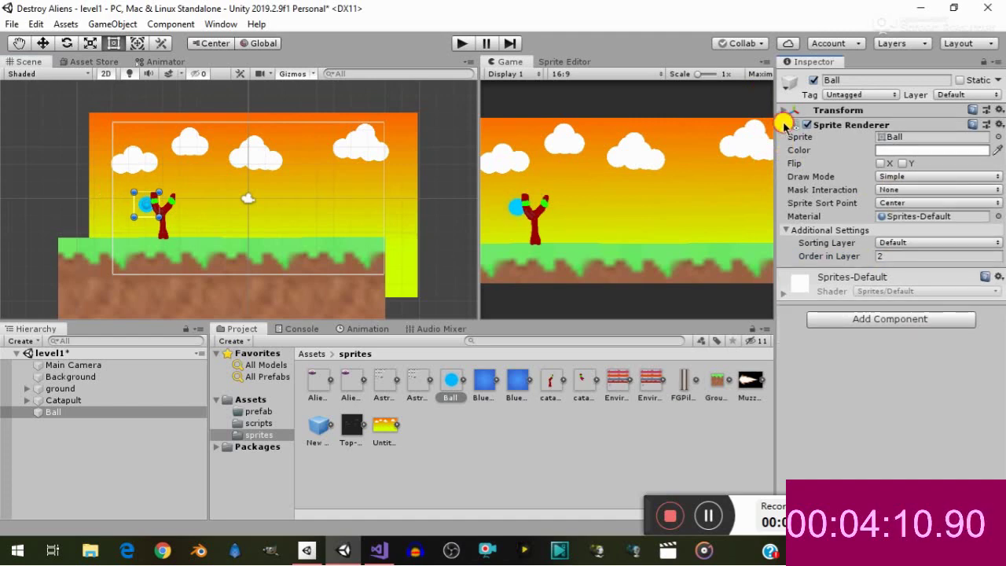
# Add a Rigidbody 2D to the Ball with a mass of 3
pyautogui.click(783, 124)
pyautogui.click(860, 187)
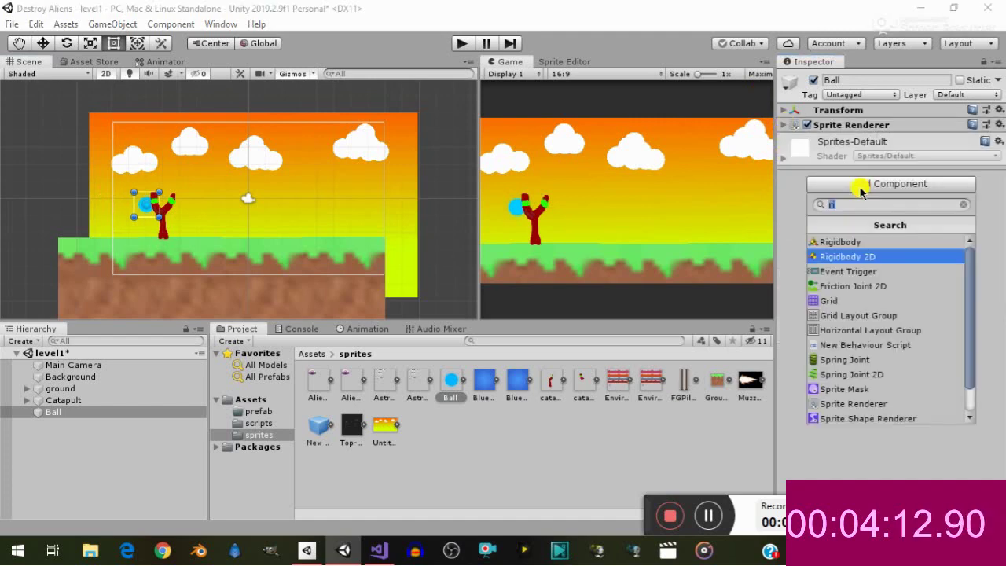
pyautogui.press('Return')
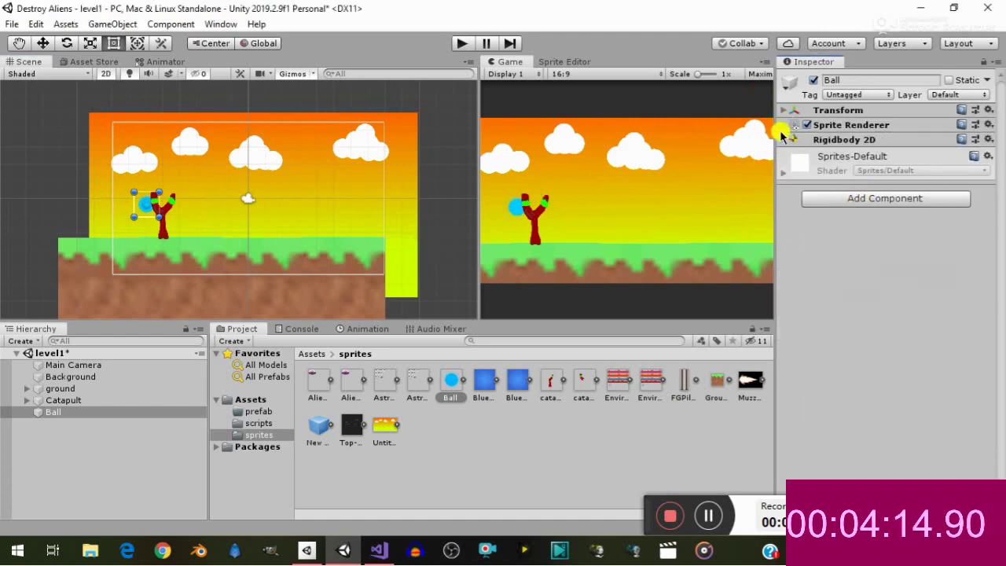
pyautogui.click(784, 139)
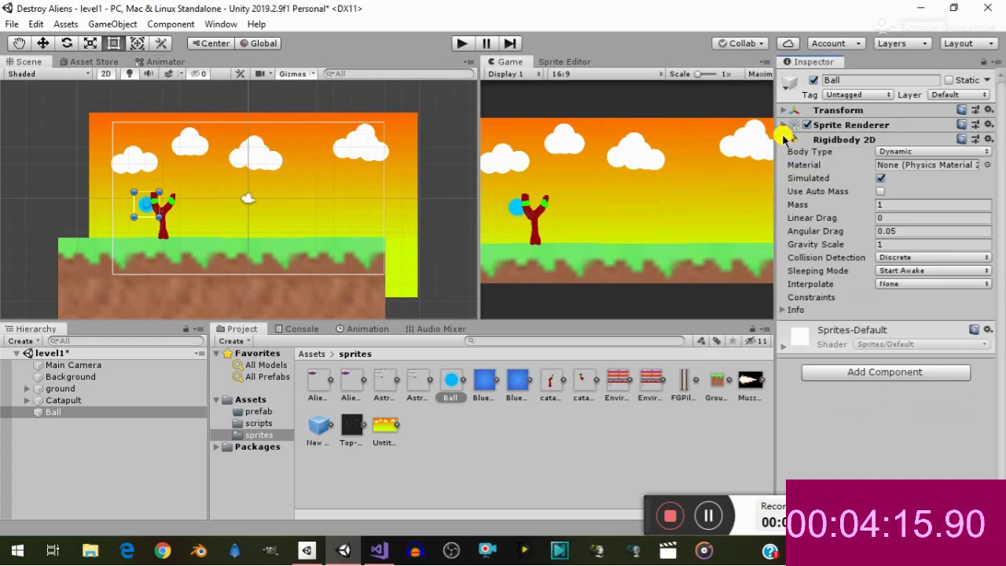
pyautogui.click(888, 205)
pyautogui.write('3')
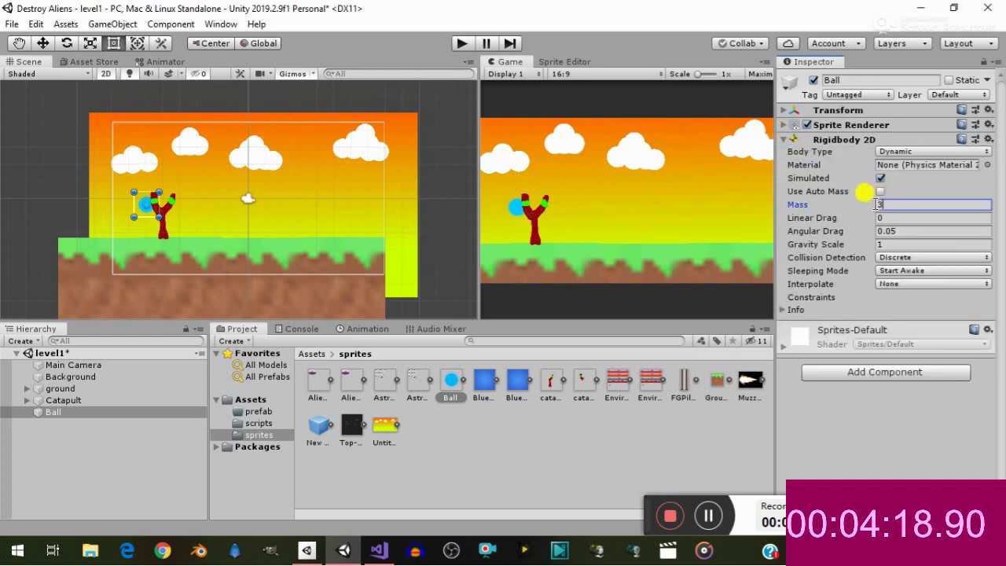
pyautogui.press('Return')
pyautogui.click(783, 139)
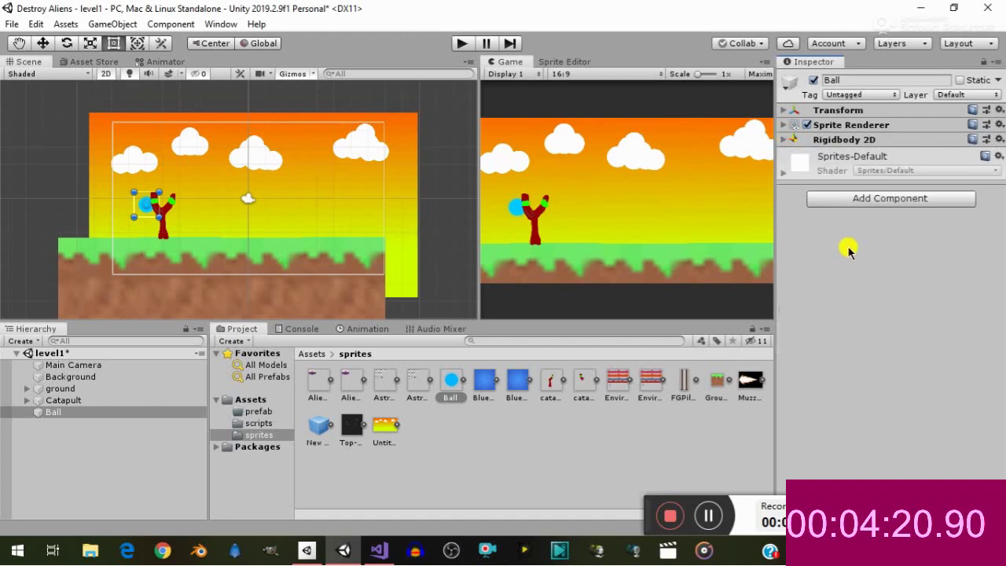
# Add a Circle Collider 2D and shrink its bounds to fit the ball
pyautogui.click(842, 200)
pyautogui.write('ci')
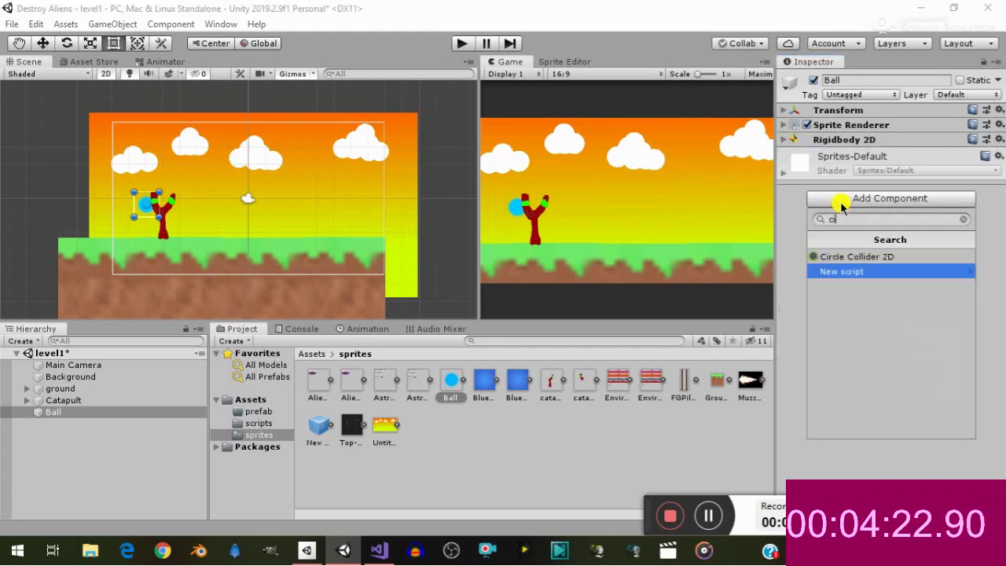
pyautogui.write('rcla')
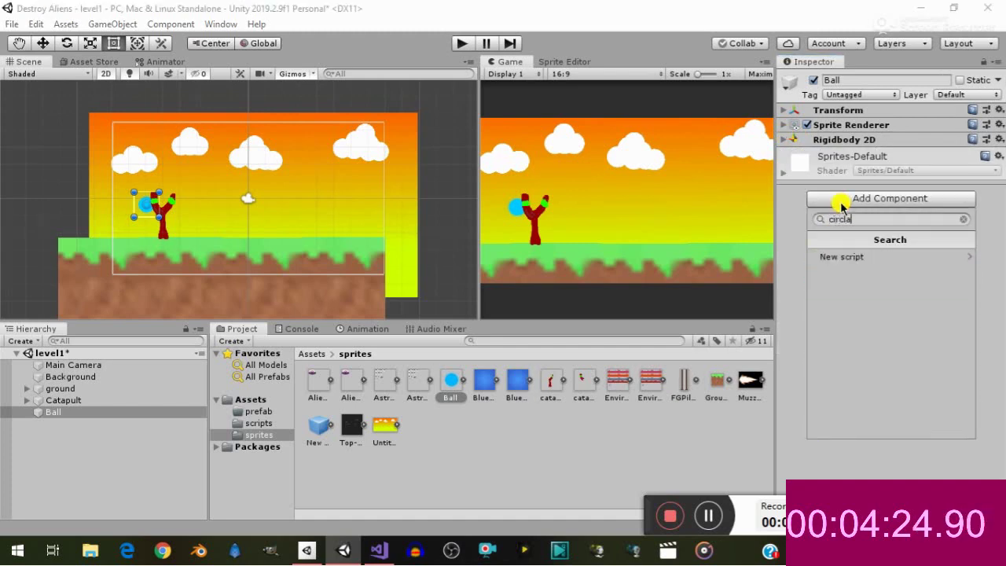
pyautogui.press('BackSpace')
pyautogui.press('Up')
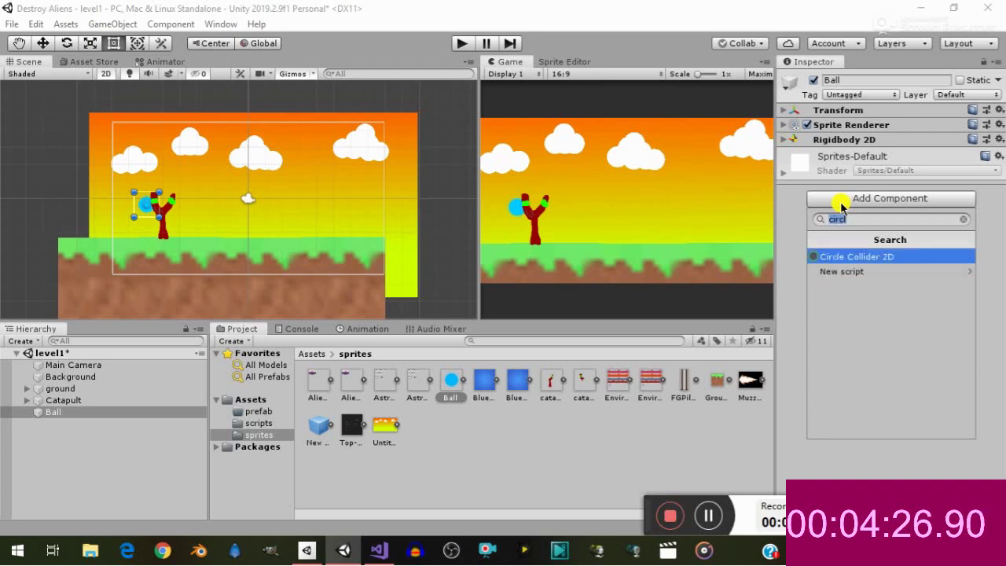
pyautogui.press('Return')
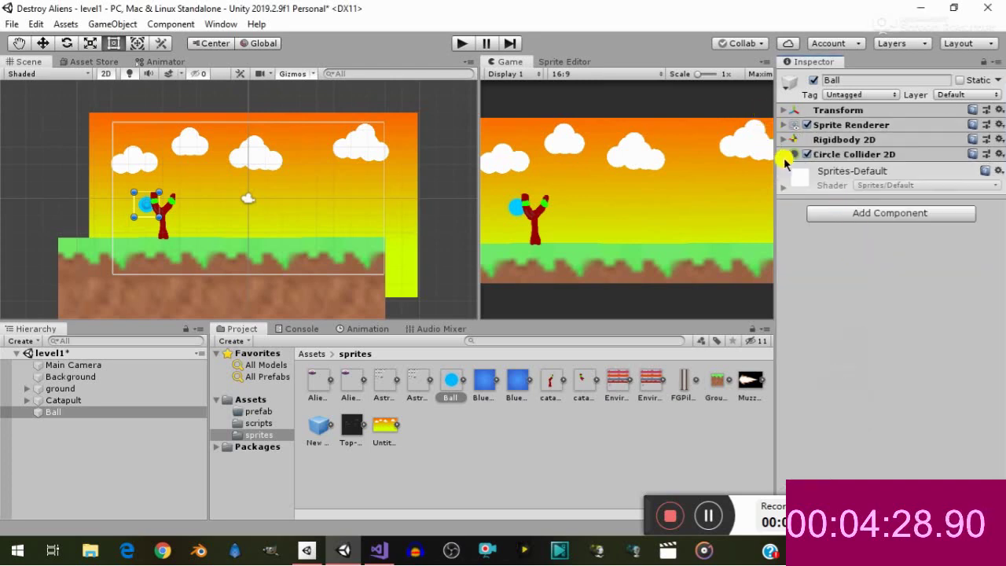
pyautogui.click(784, 155)
pyautogui.click(886, 171)
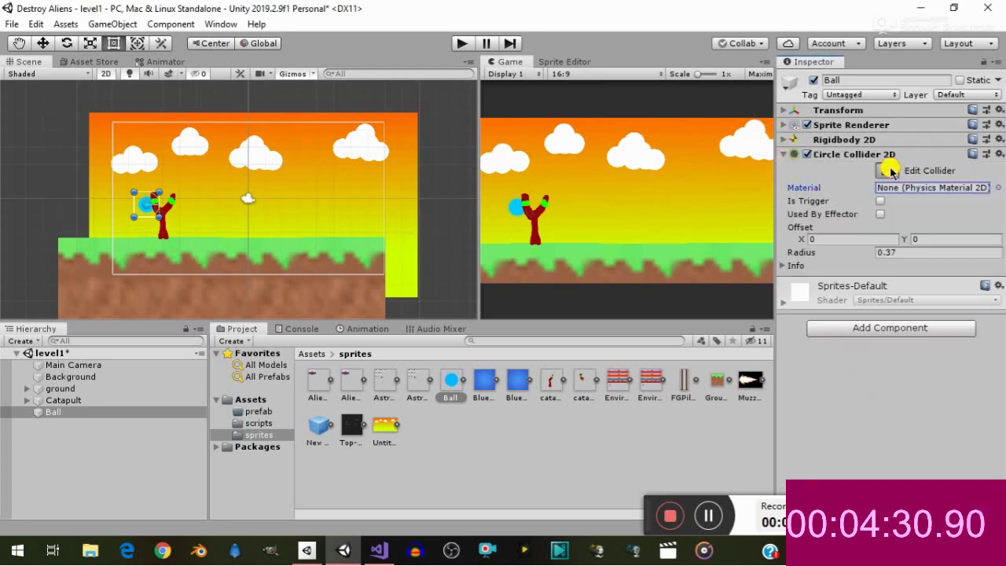
pyautogui.moveTo(158, 205); pyautogui.dragTo(150, 205)
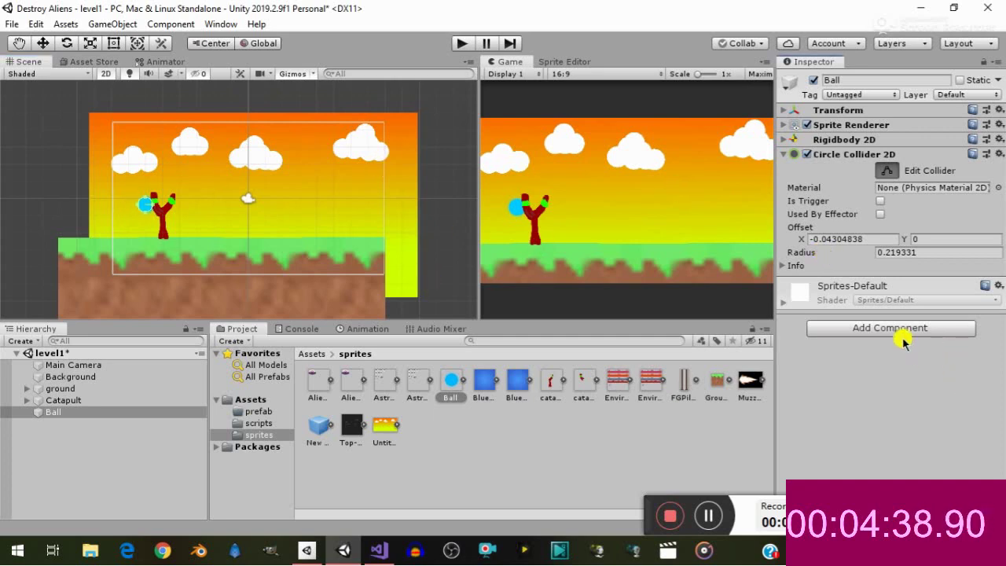
pyautogui.click(887, 170)
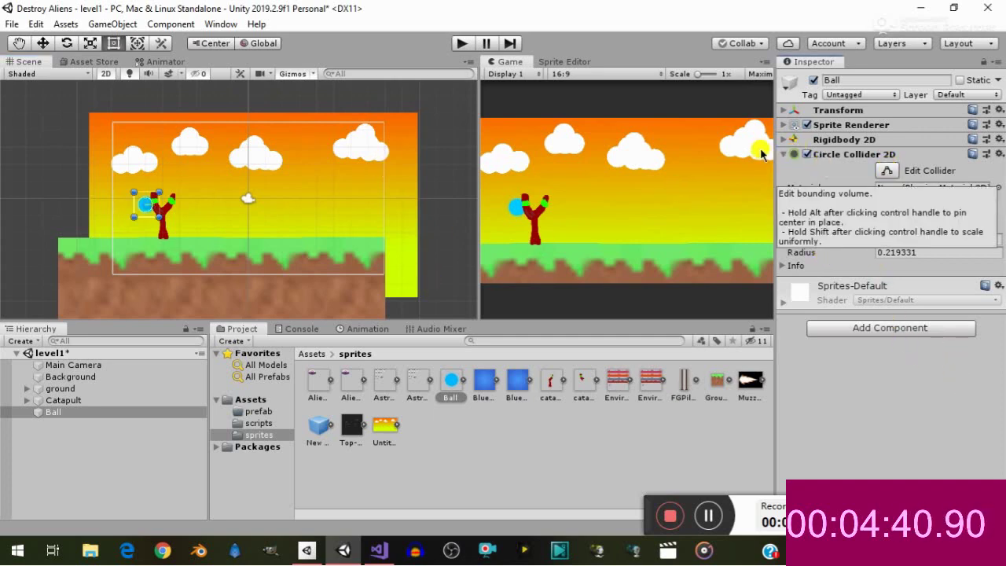
pyautogui.click(783, 154)
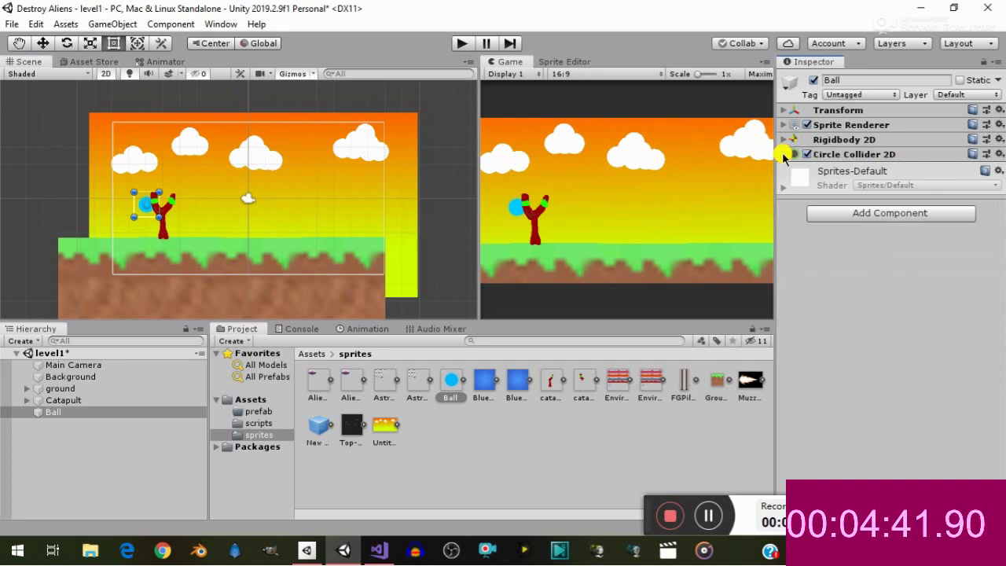
pyautogui.click(854, 222)
# Add a Spring Joint 2D component to the Ball
pyautogui.press('BackSpace')
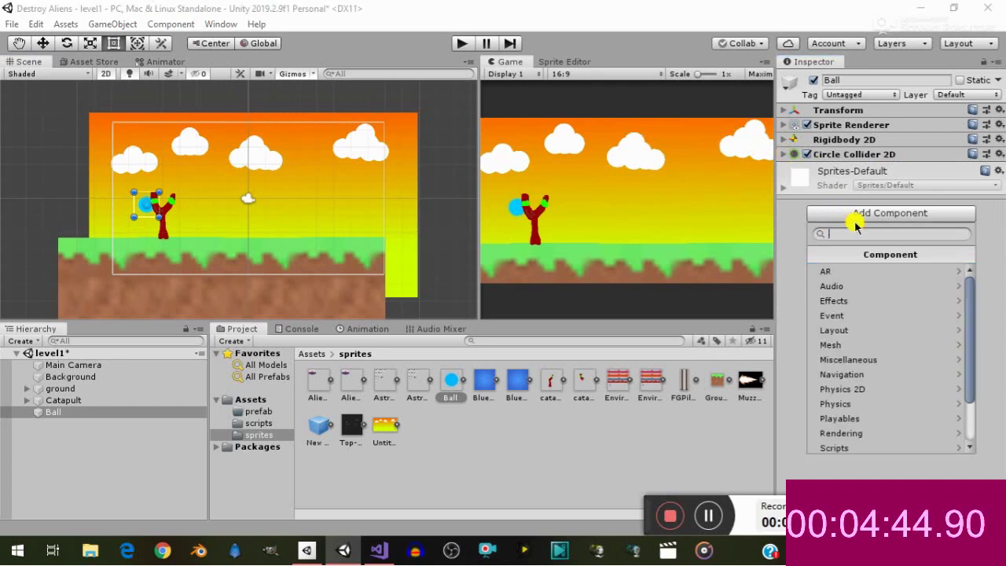
pyautogui.write('spring')
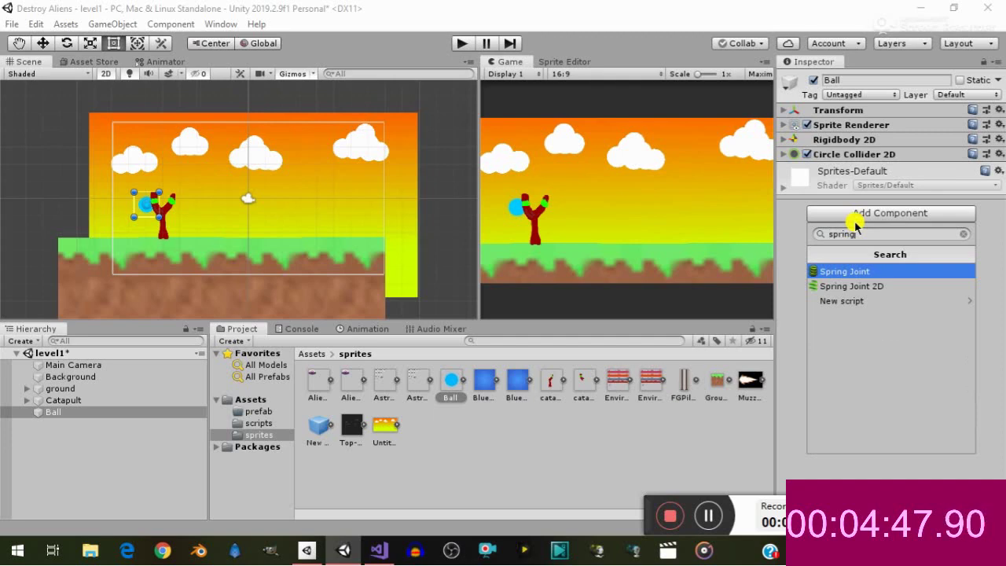
pyautogui.press('Down')
pyautogui.press('Return')
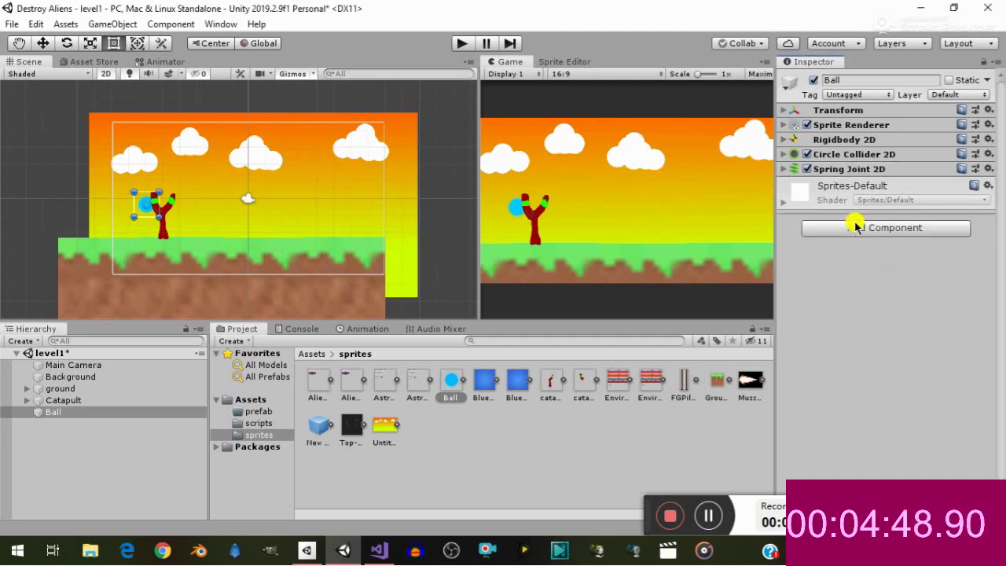
pyautogui.click(782, 169)
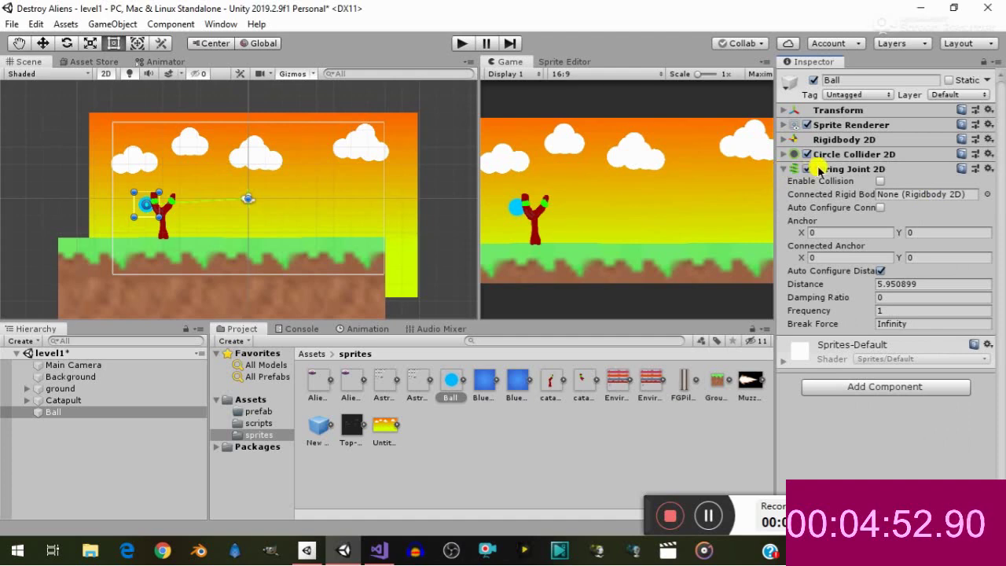
pyautogui.click(817, 171)
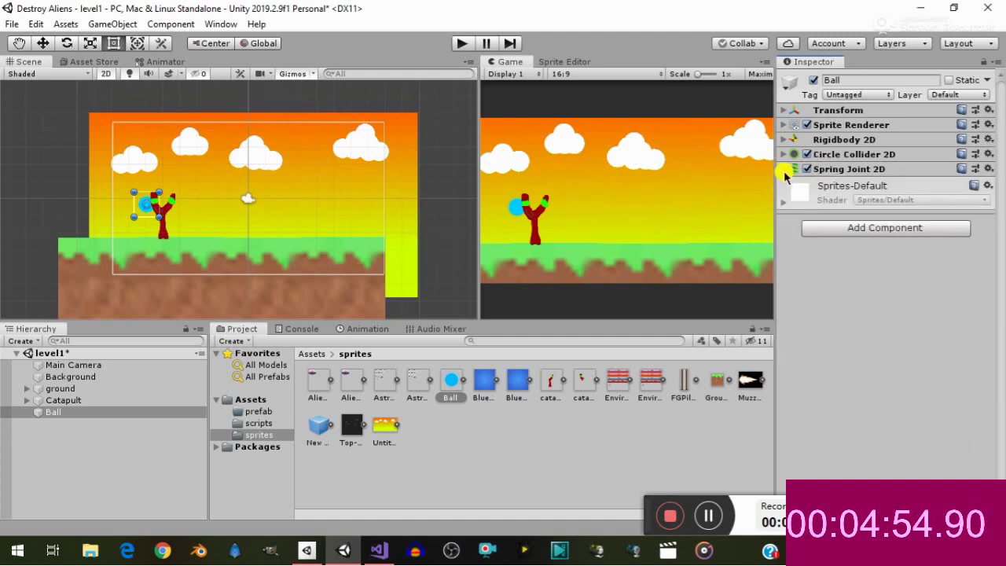
pyautogui.click(784, 171)
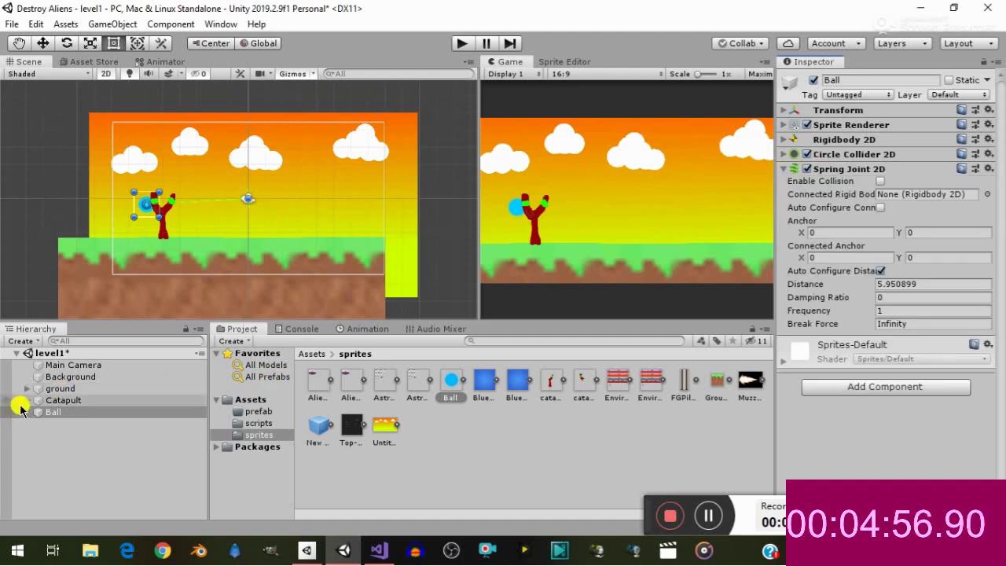
# Connect the spring joint to catapultback with auto-configured connected anchor and distance
pyautogui.click(27, 400)
pyautogui.moveTo(31, 412)
pyautogui.mouseDown()
pyautogui.moveTo(868, 207)
pyautogui.moveTo(881, 194)
pyautogui.mouseUp()
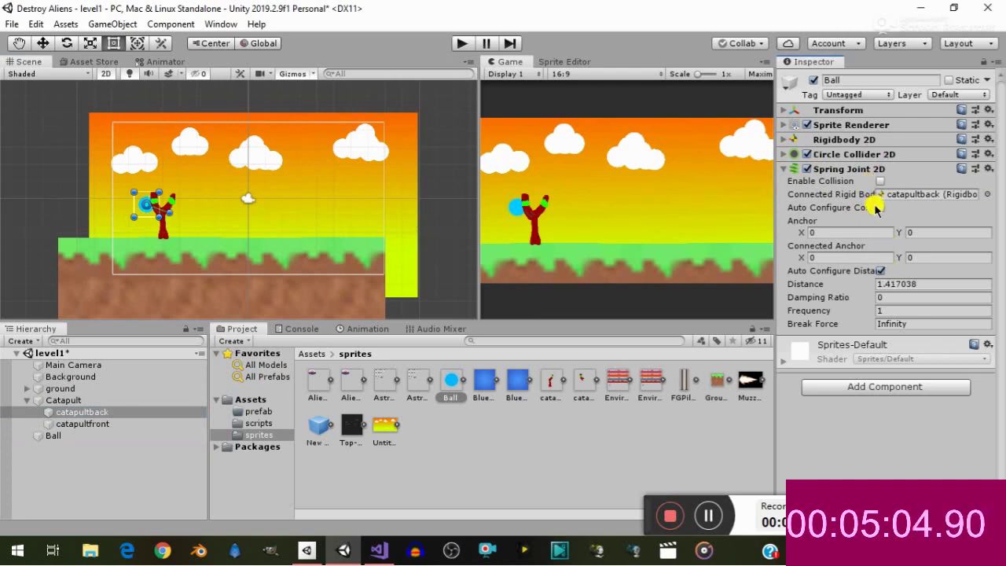
pyautogui.click(878, 208)
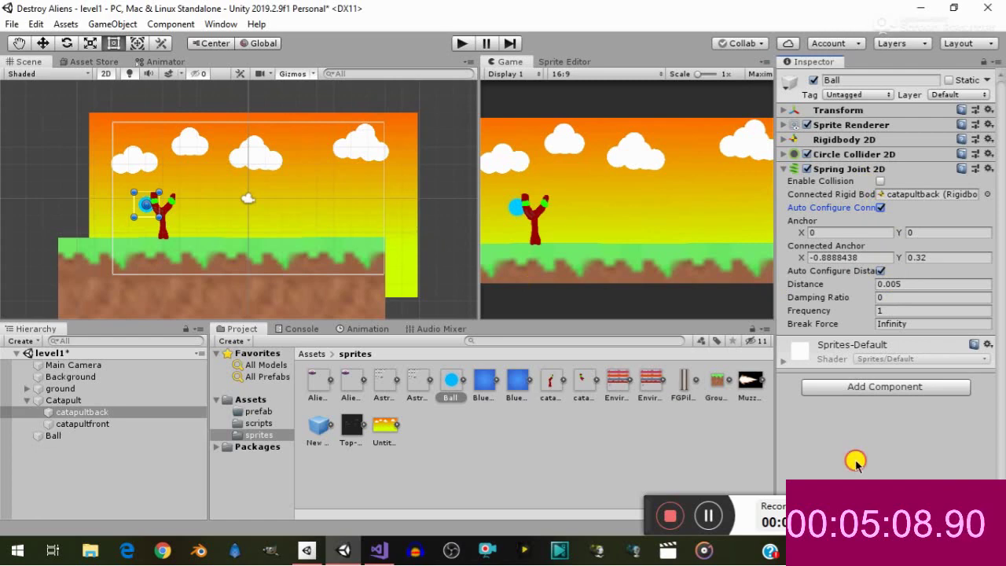
pyautogui.click(788, 167)
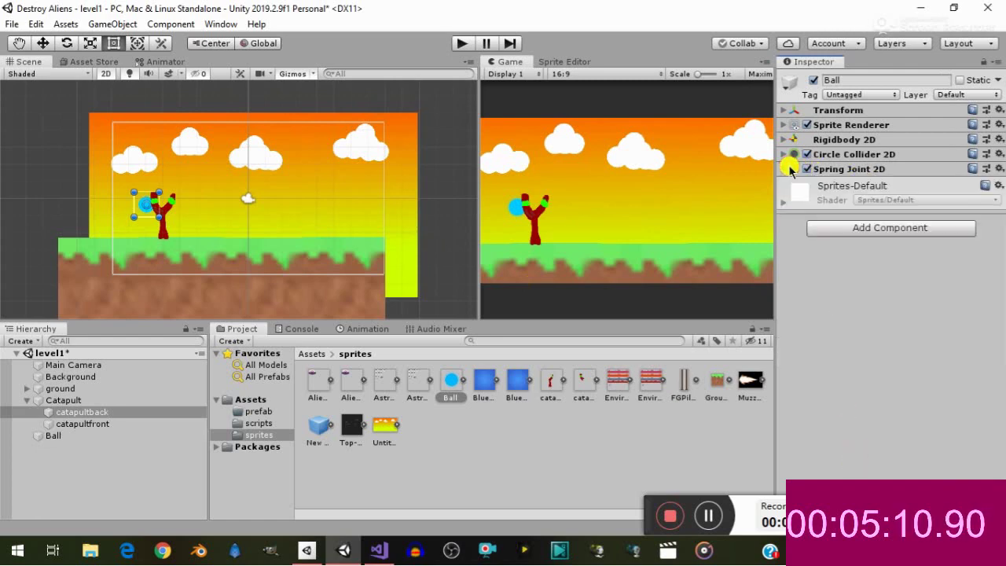
pyautogui.click(788, 166)
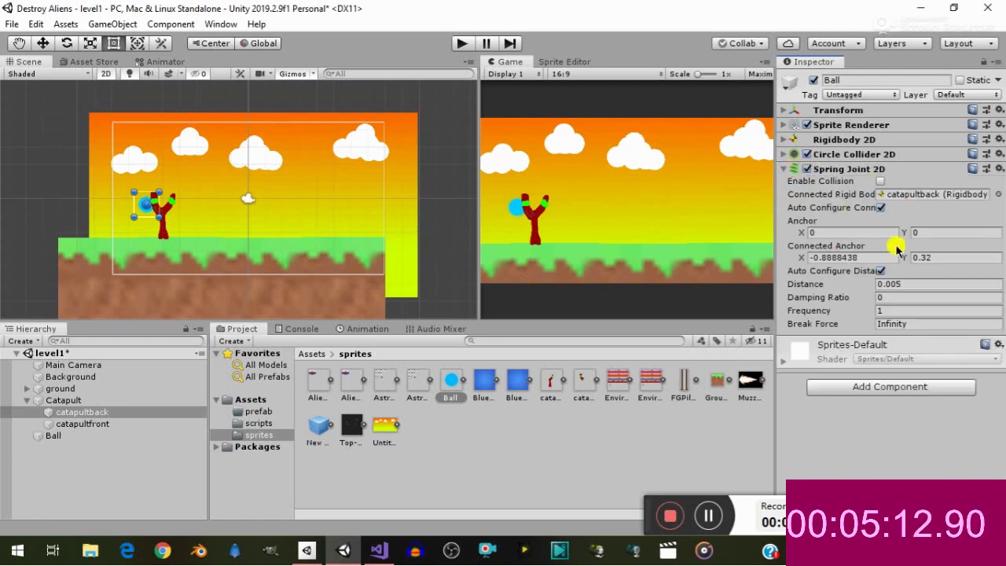
pyautogui.click(880, 270)
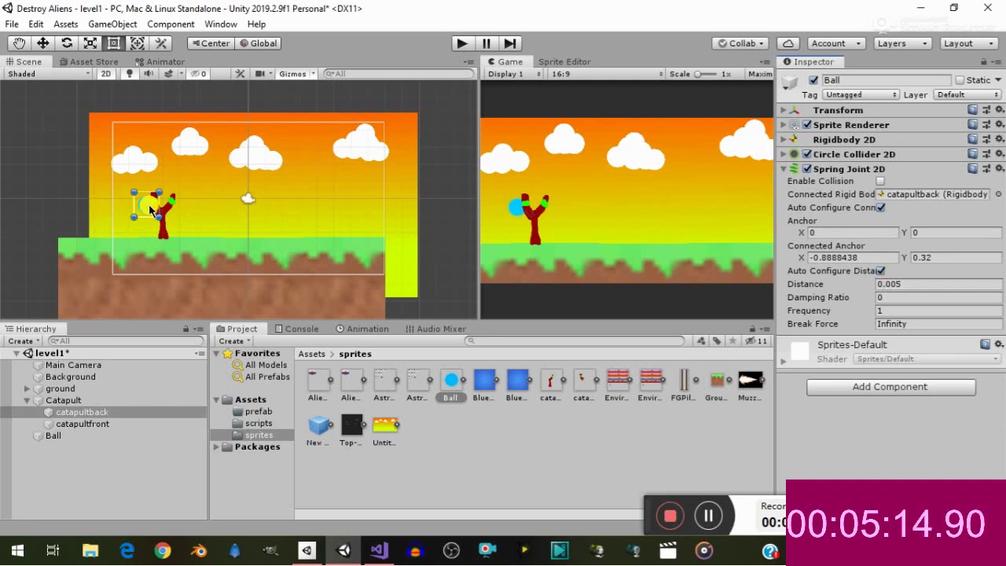
# Position the ball centred on the catapult's sling and fork
pyautogui.moveTo(112, 212)
pyautogui.mouseDown()
pyautogui.moveTo(151, 209)
pyautogui.moveTo(133, 207)
pyautogui.mouseUp()
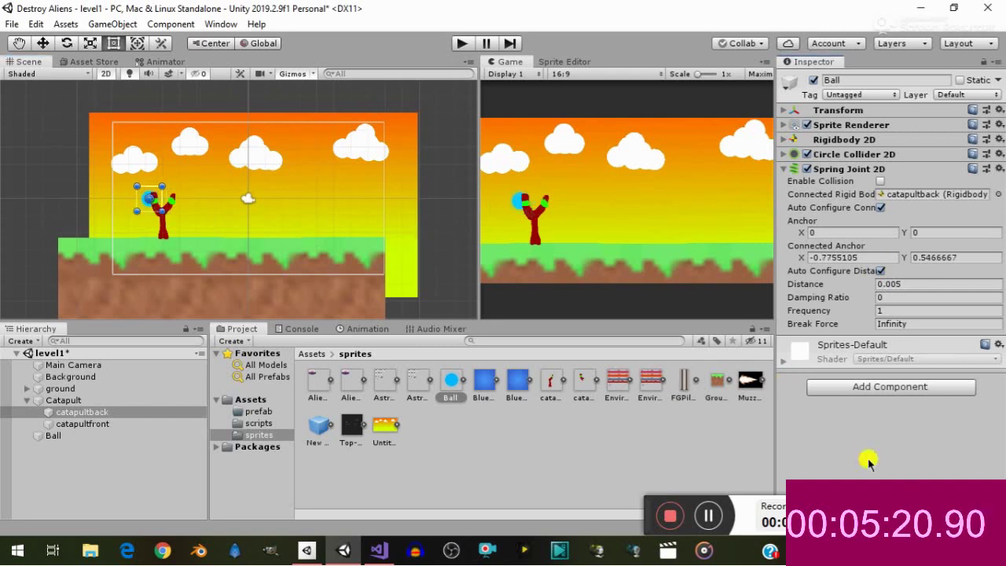
pyautogui.click(114, 444)
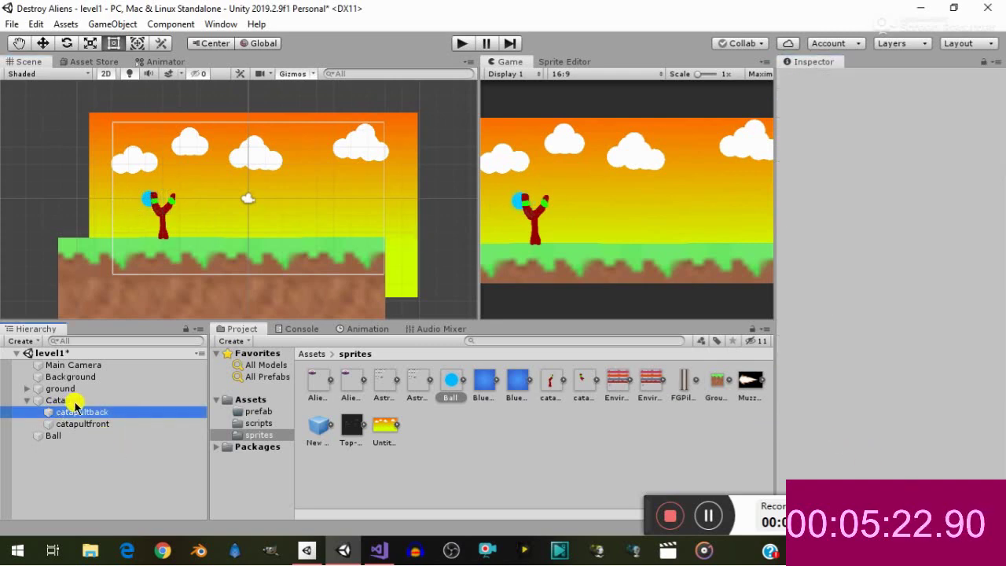
pyautogui.click(55, 435)
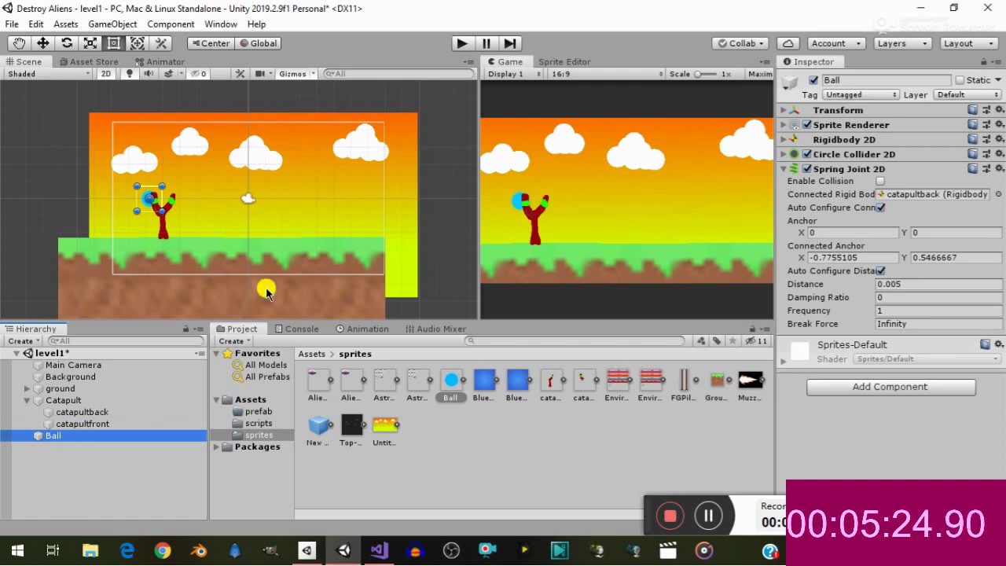
pyautogui.click(842, 169)
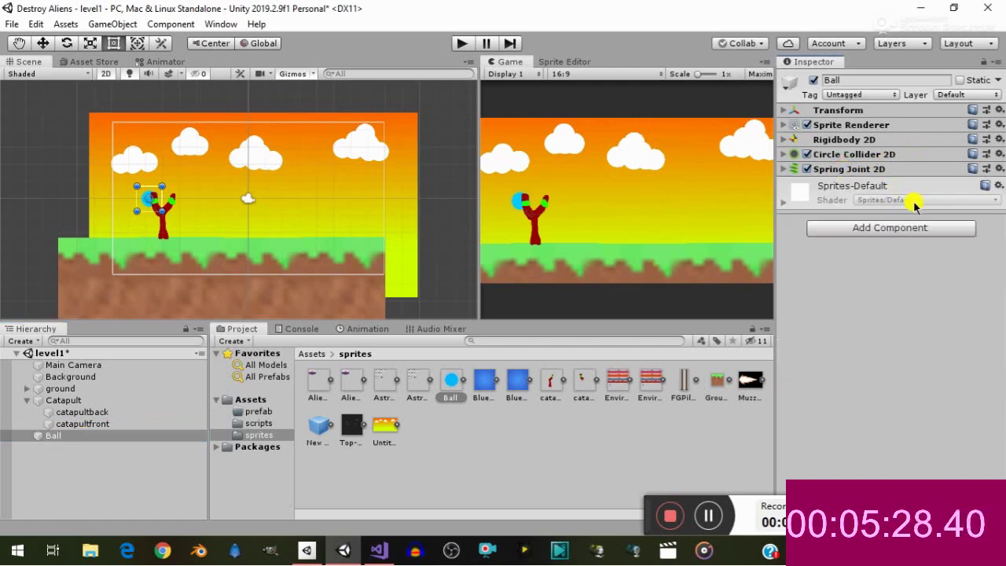
pyautogui.click(848, 168)
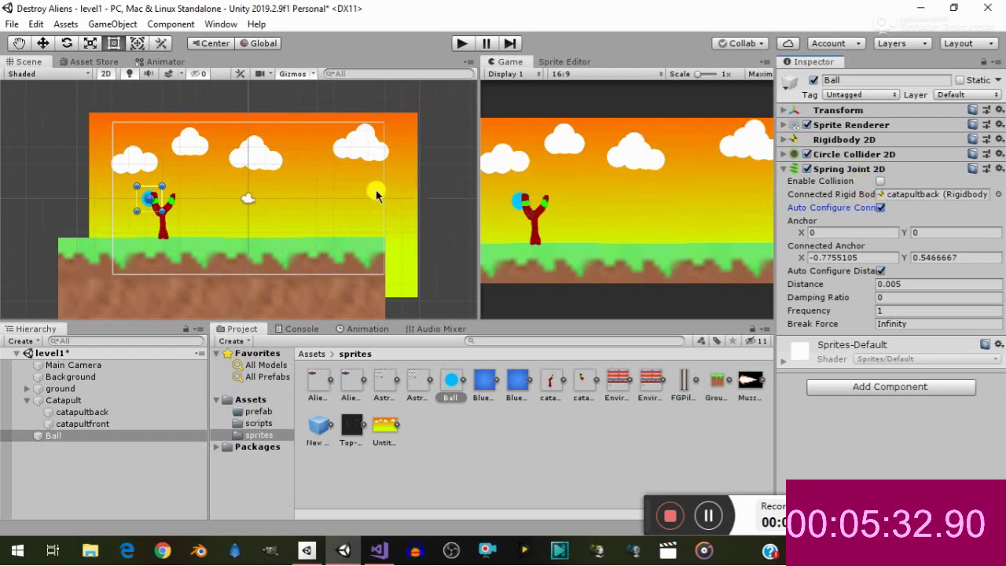
pyautogui.moveTo(151, 200)
pyautogui.mouseDown()
pyautogui.moveTo(164, 206)
pyautogui.moveTo(154, 197)
pyautogui.mouseUp()
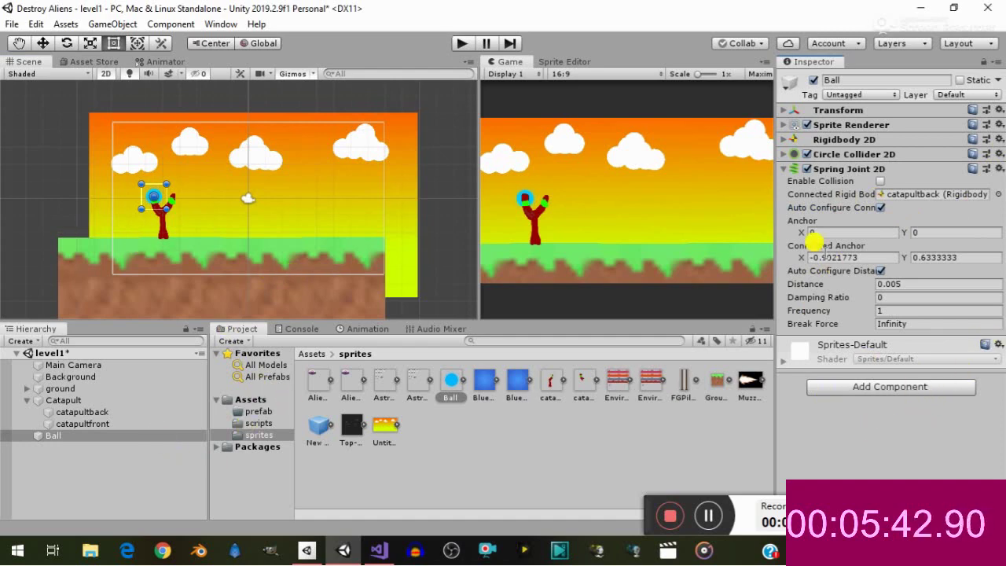
pyautogui.click(784, 170)
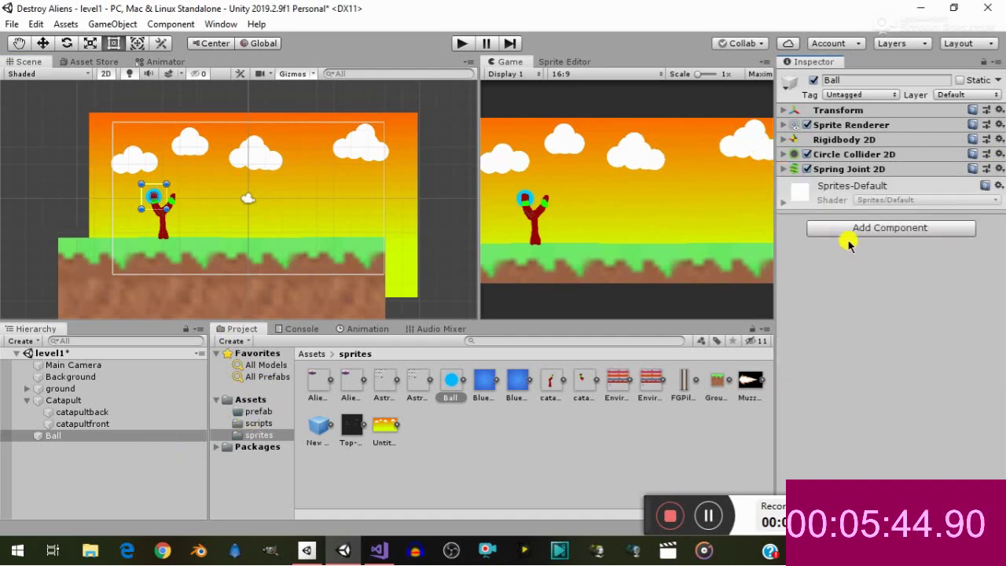
# Create a new C# script named ball on the Ball, saved in the Assets folder
pyautogui.click(310, 355)
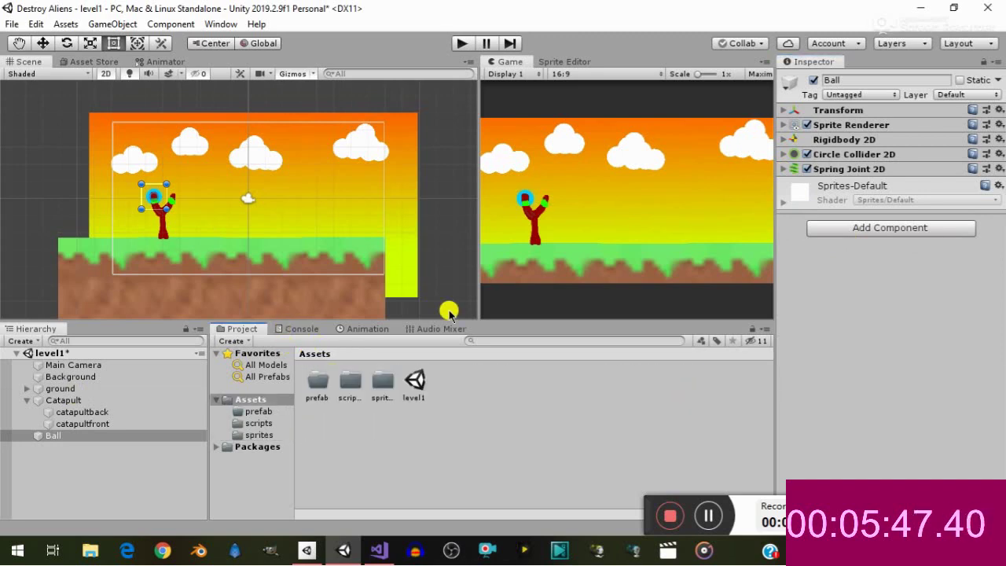
pyautogui.click(886, 228)
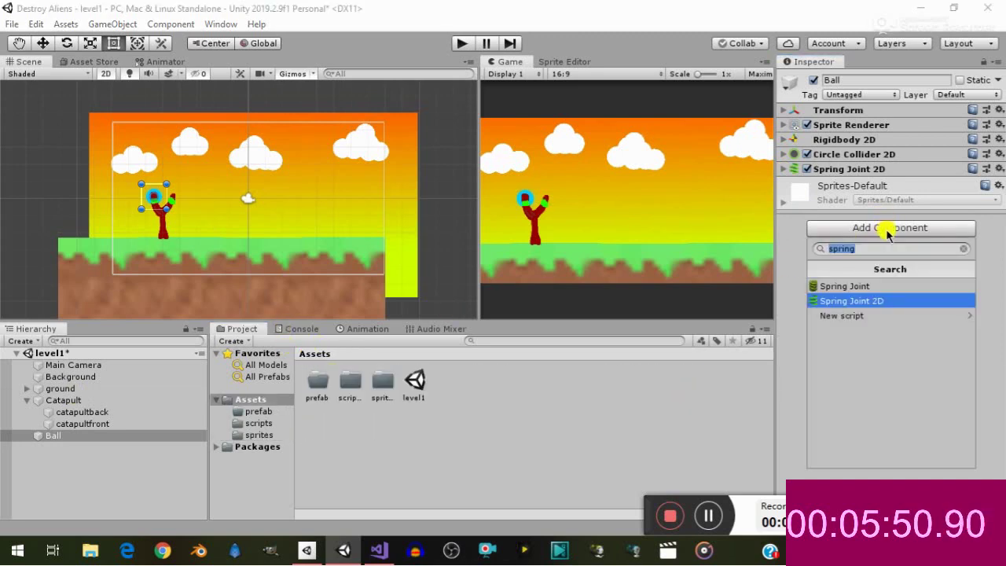
pyautogui.write('ball')
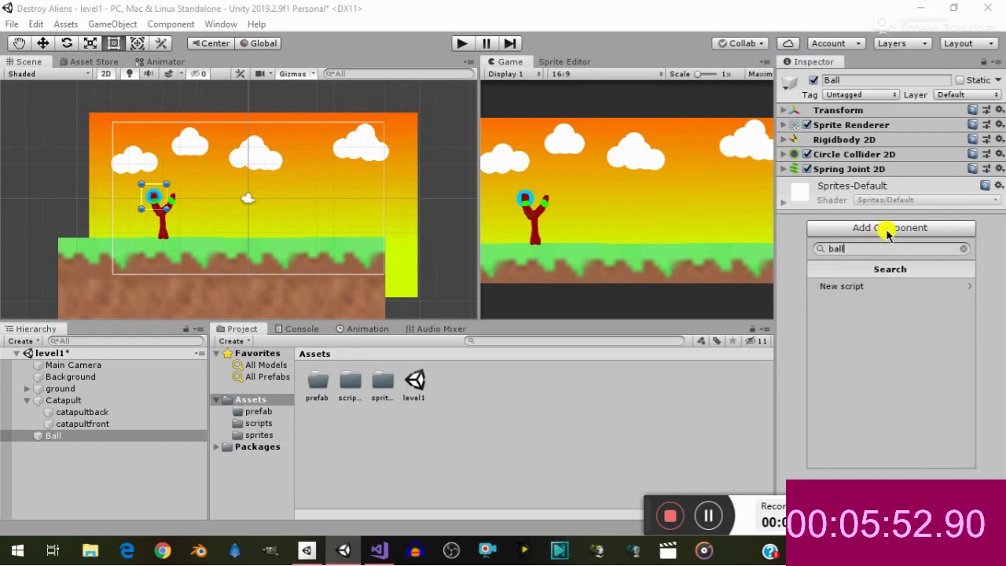
pyautogui.press('Down')
pyautogui.press('Return')
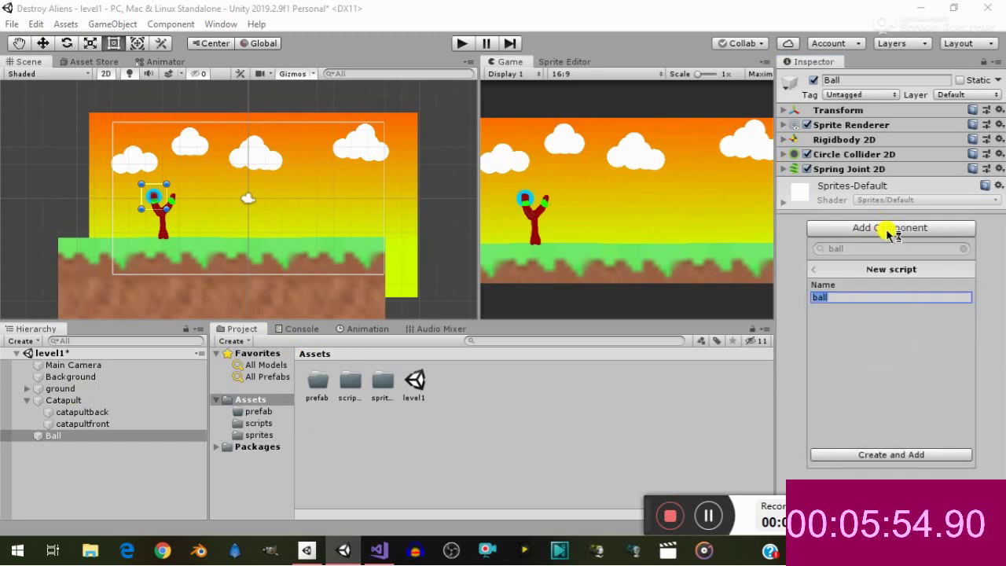
pyautogui.press('Return')
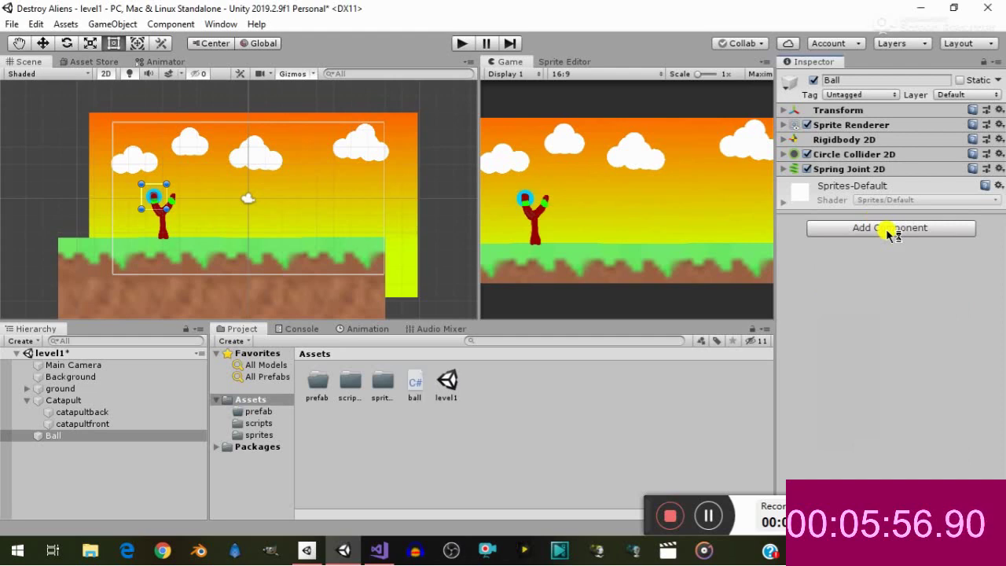
pyautogui.click(414, 385)
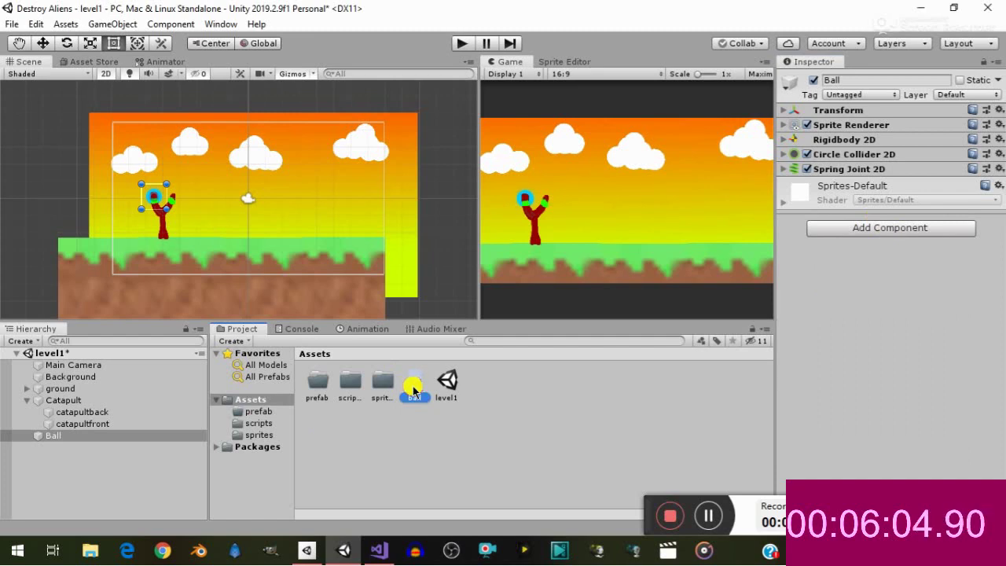
pyautogui.press('Return')
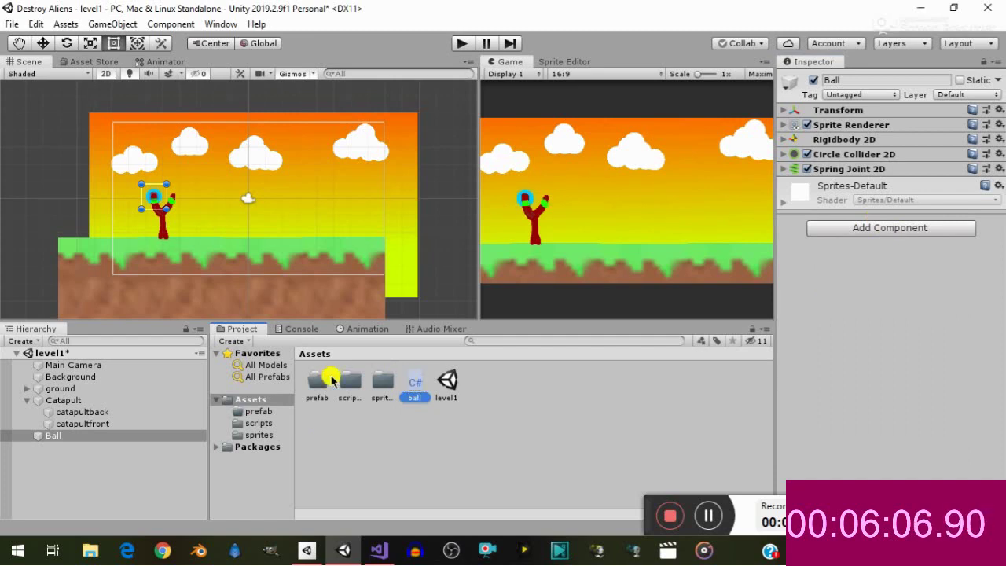
pyautogui.moveTo(379, 550)
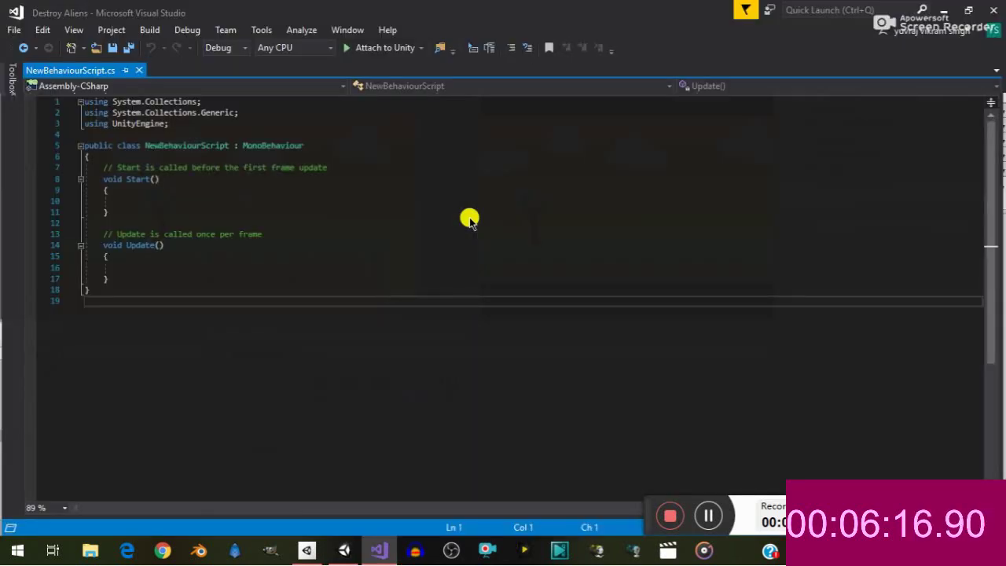
# Open the ball script in Visual Studio and add a line at the top of the class
pyautogui.moveTo(343, 550)
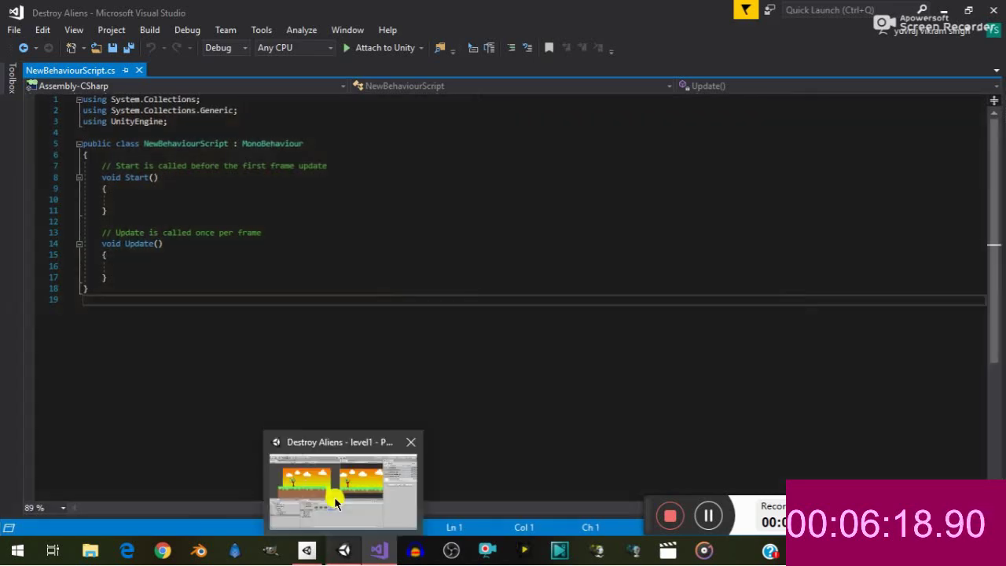
pyautogui.click(335, 502)
pyautogui.doubleClick(406, 377)
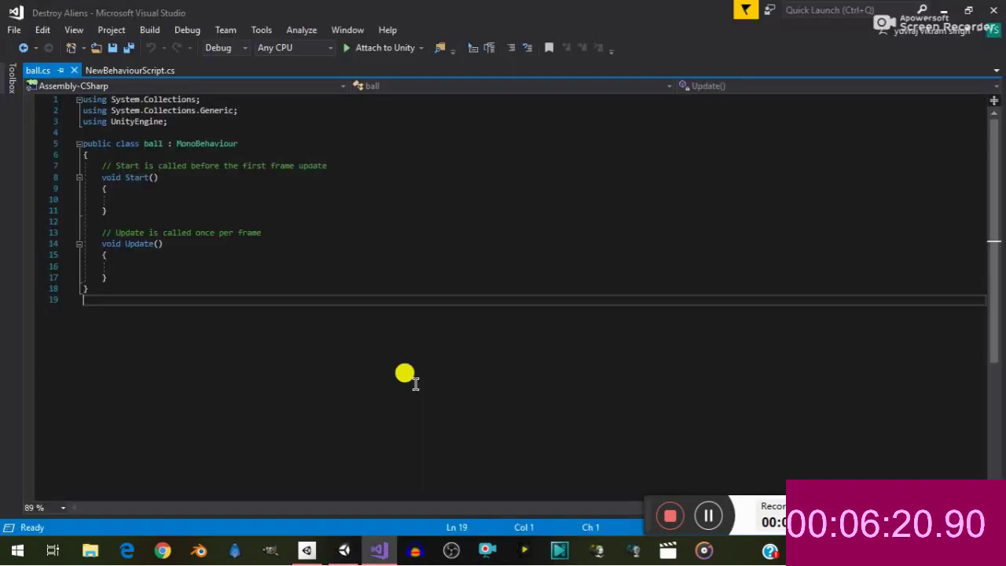
pyautogui.click(132, 154)
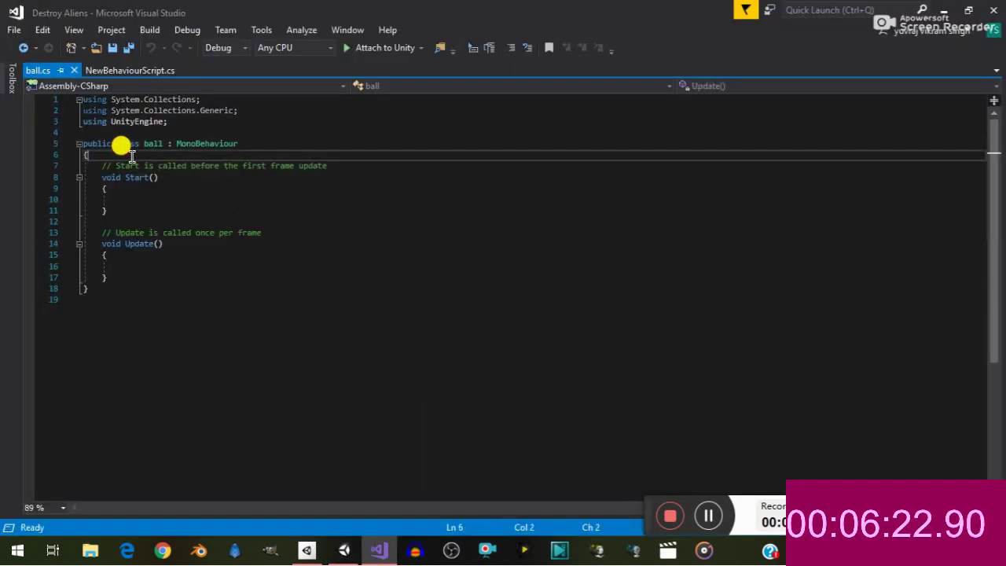
pyautogui.press('Return')
pyautogui.write('prt')
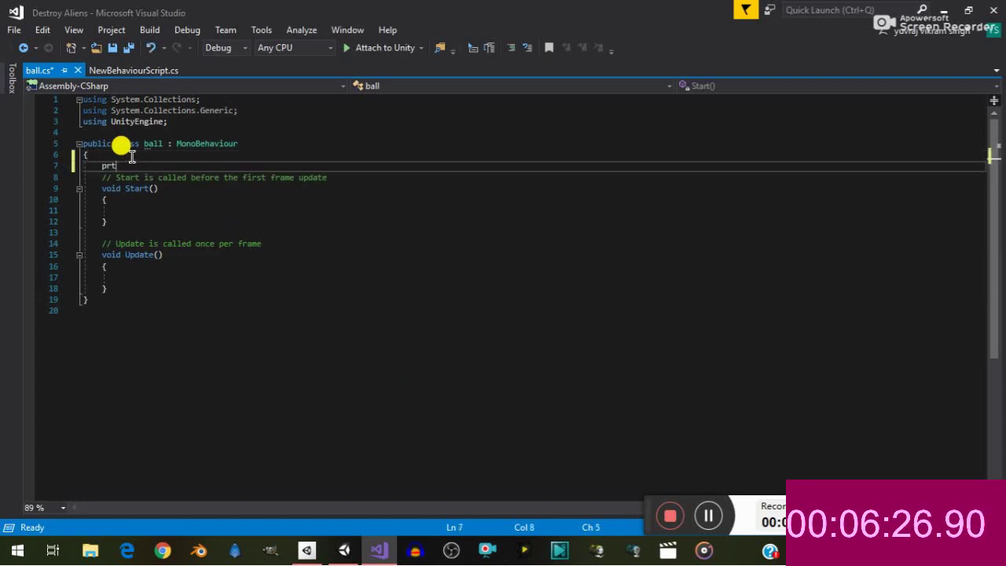
# Declare the field private Rigidbody2D rb;
pyautogui.press('BackSpace')
pyautogui.write('i')
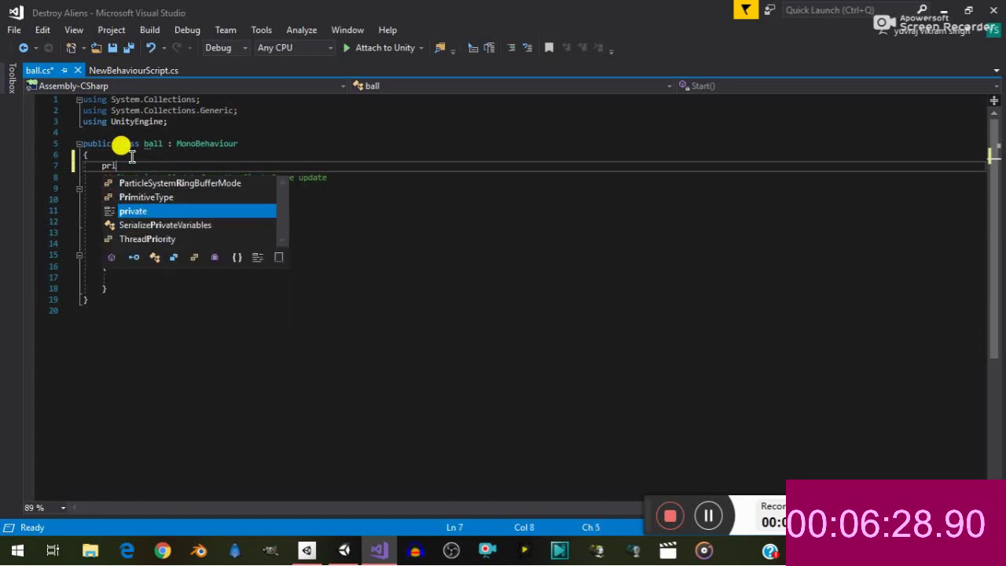
pyautogui.write('c')
pyautogui.press('BackSpace')
pyautogui.write('vate')
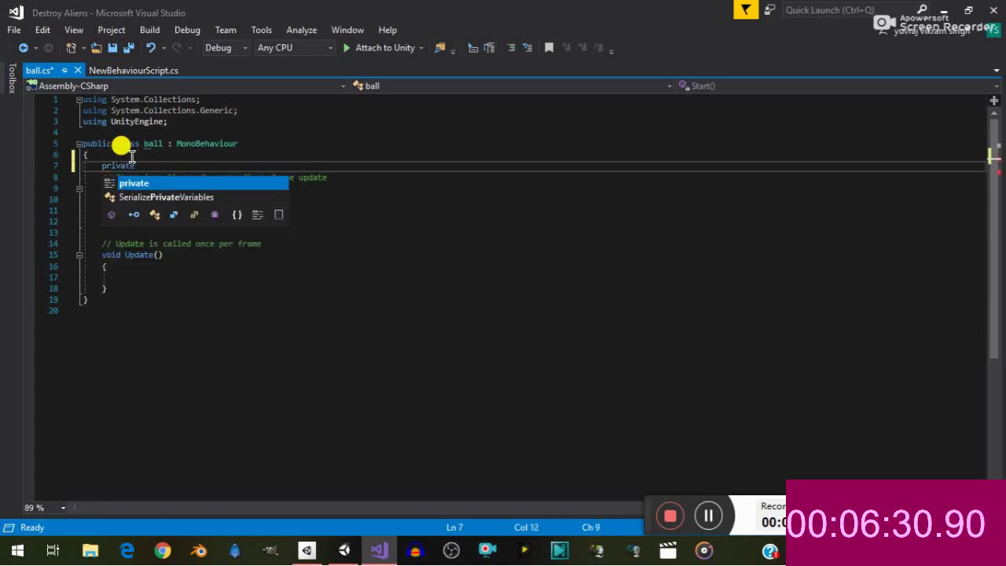
pyautogui.press('space')
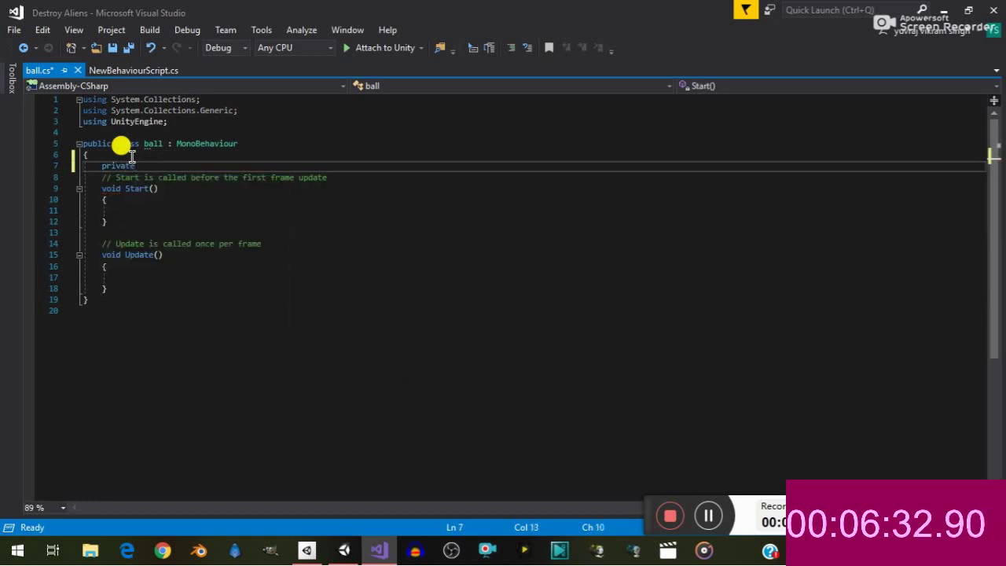
pyautogui.write('rigi')
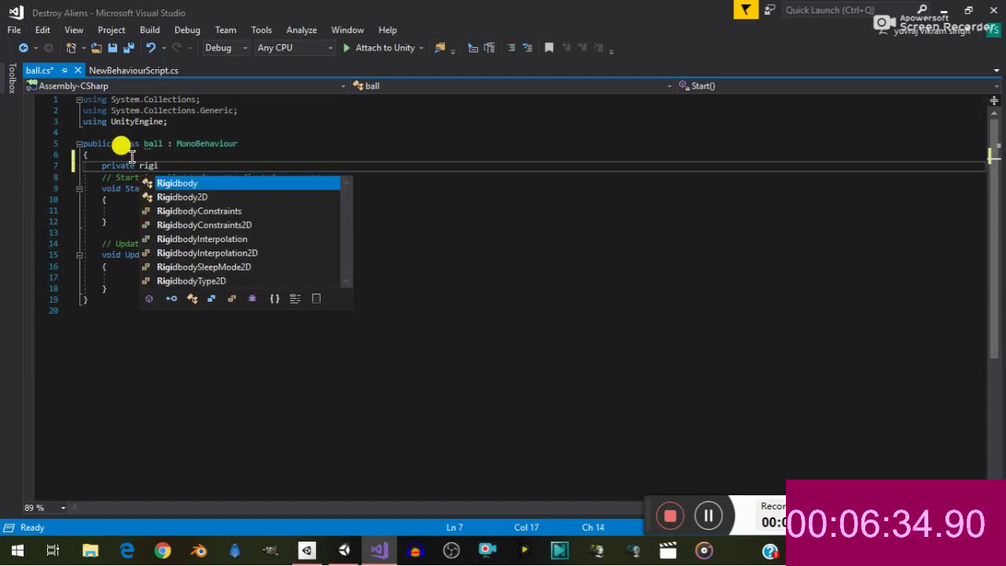
pyautogui.press('Down')
pyautogui.press('Tab')
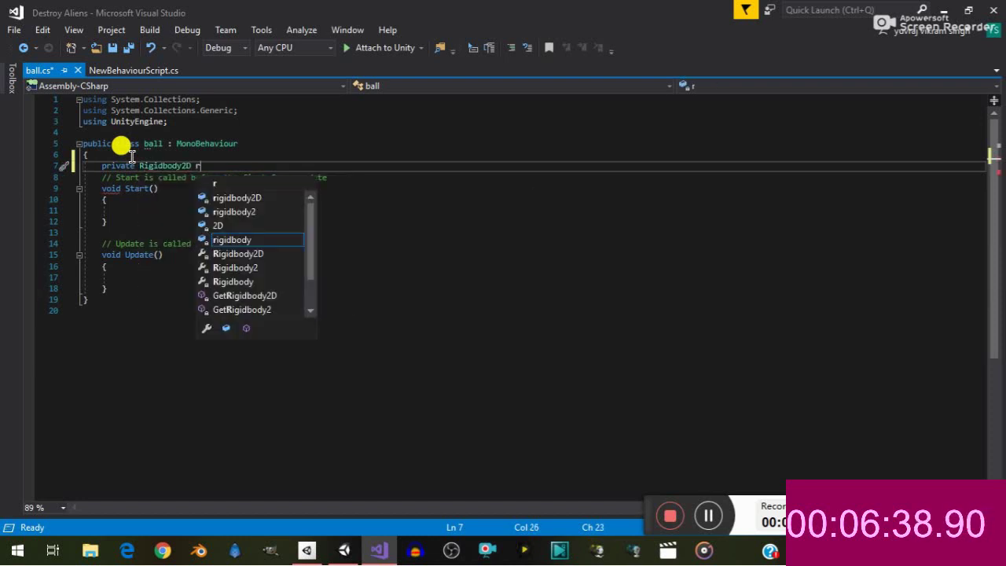
pyautogui.write('b;')
pyautogui.press('Return')
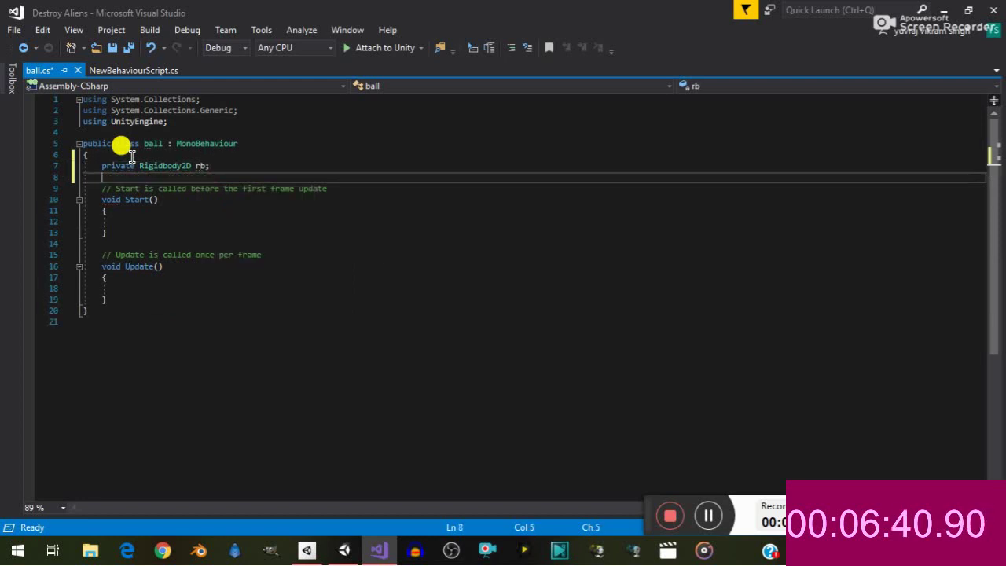
# Declare the field private SpringJoint2D spring;
pyautogui.write('priv')
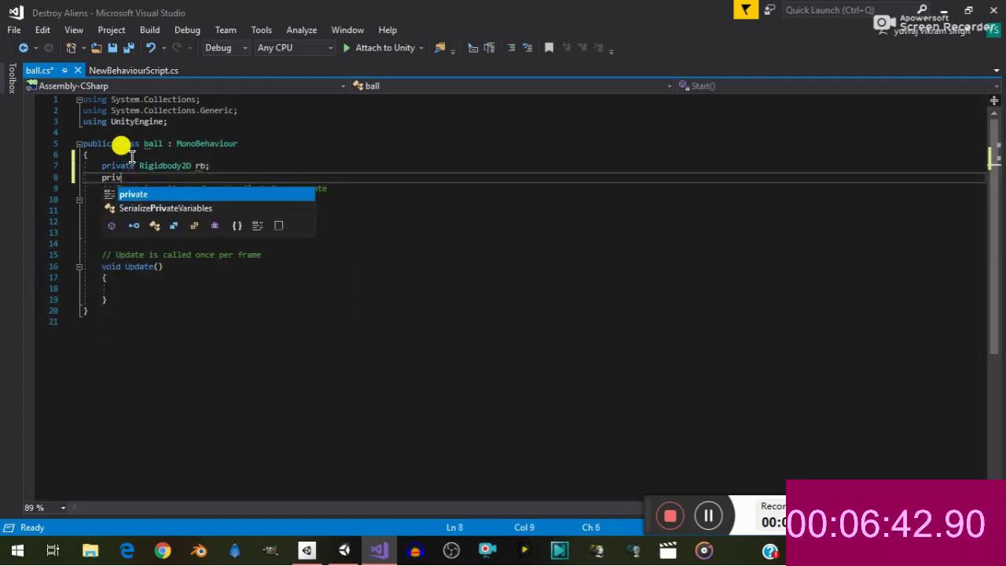
pyautogui.write('ate ')
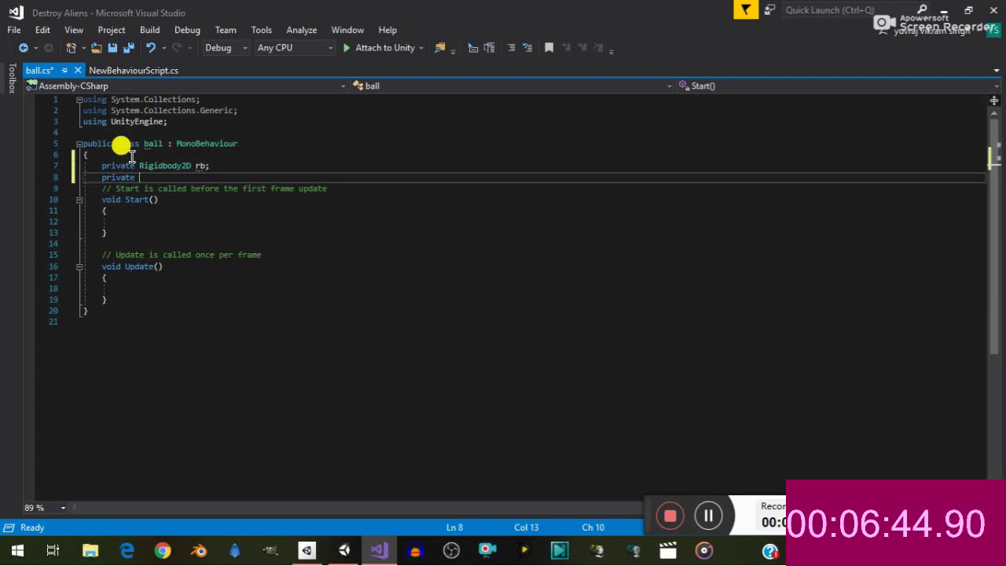
pyautogui.write('spri')
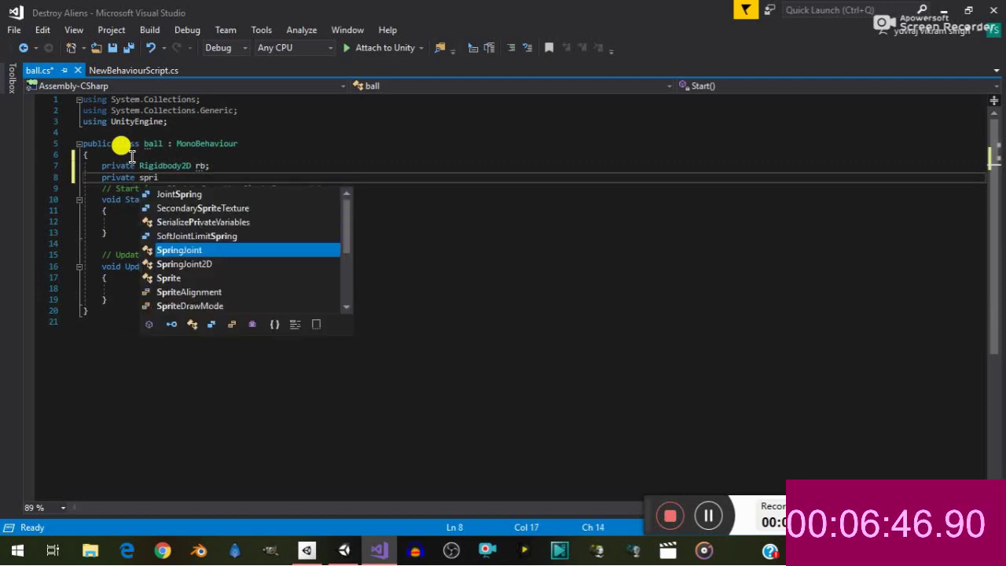
pyautogui.write('ng')
pyautogui.press('Down')
pyautogui.press('Tab')
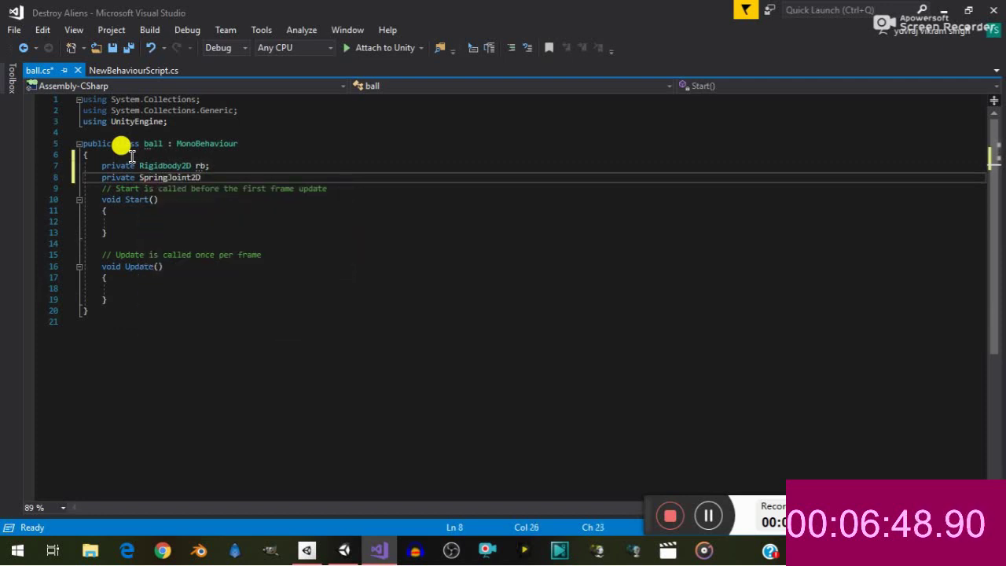
pyautogui.write(' spr')
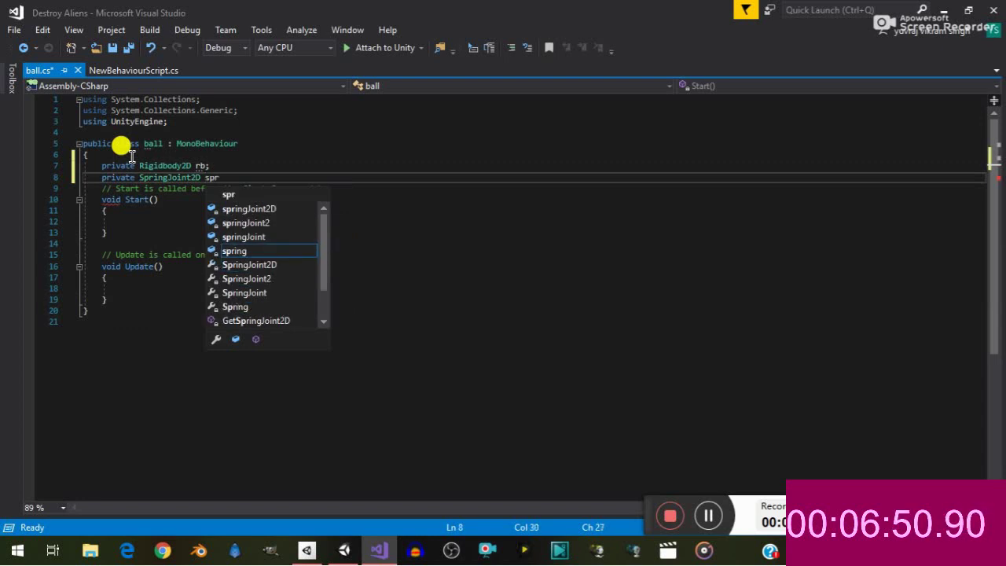
pyautogui.write('ing;')
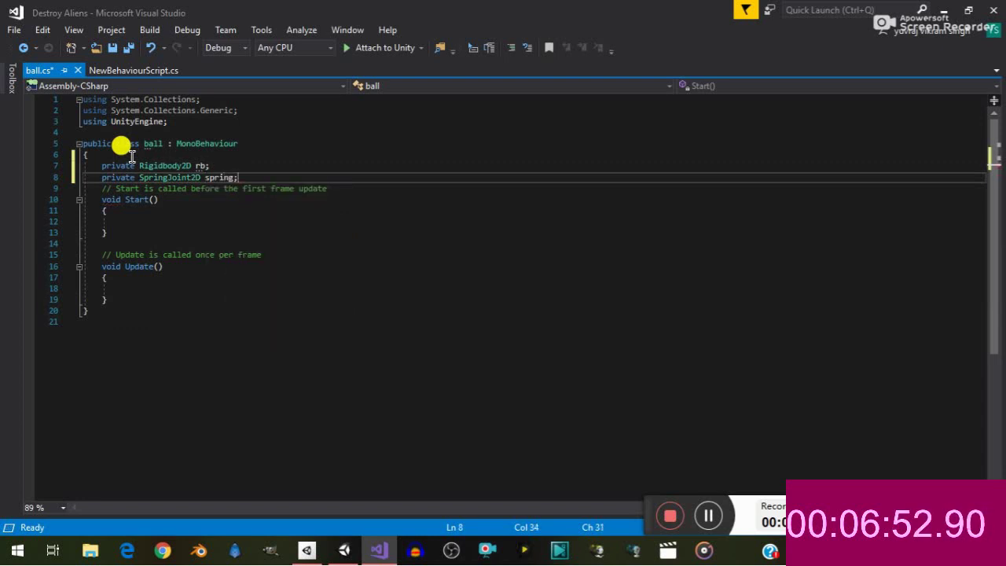
pyautogui.press('Return')
# Declare private bool IsPressed; and begin the rb= assignment inside Start()
pyautogui.write('pri')
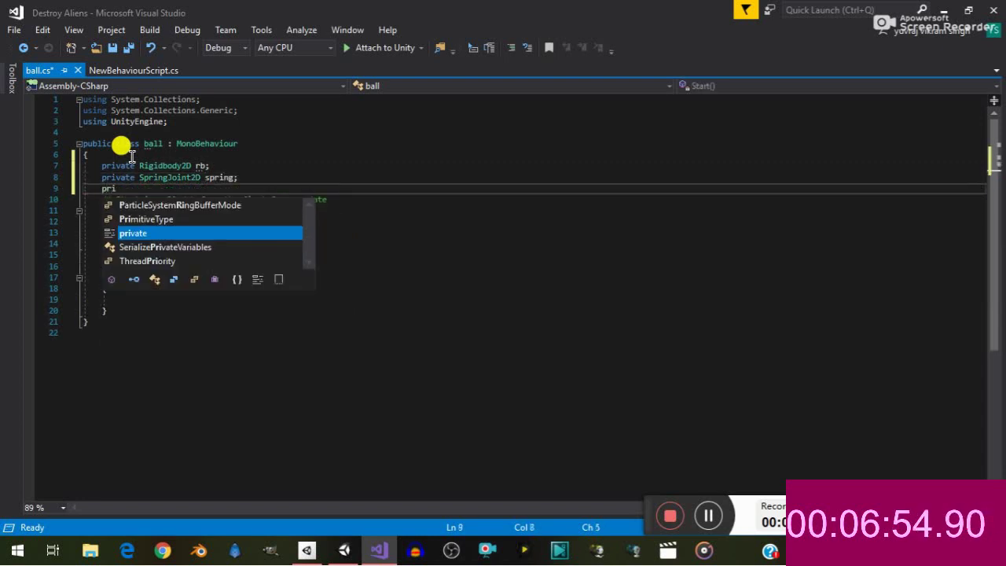
pyautogui.write('vate b')
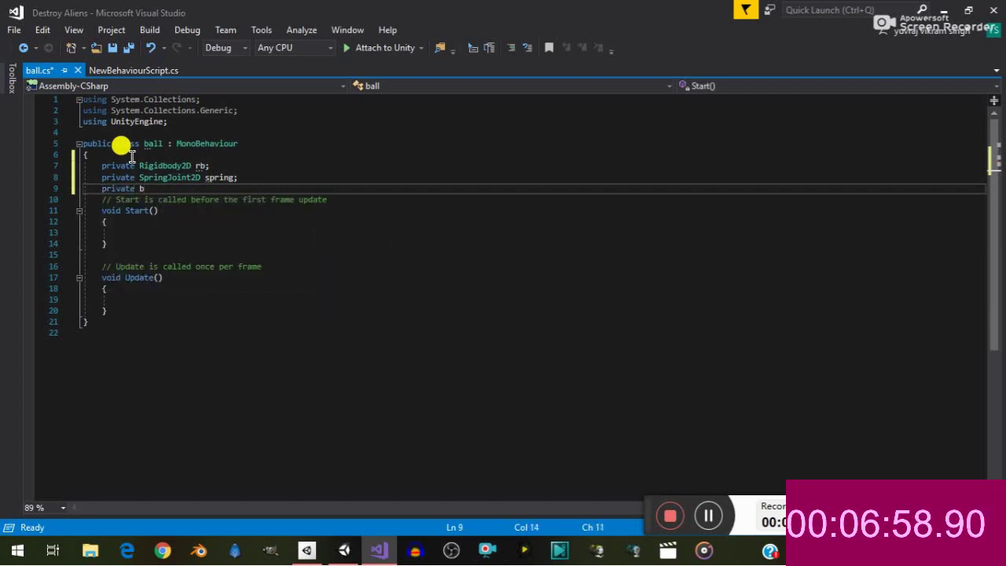
pyautogui.write('ool')
pyautogui.press('Return')
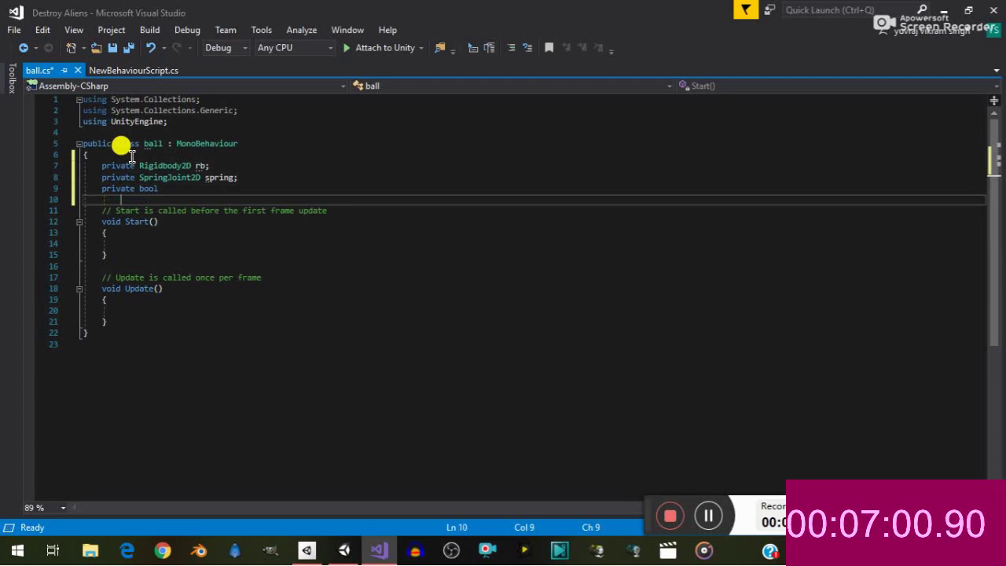
pyautogui.press('BackSpace')
pyautogui.press('BackSpace')
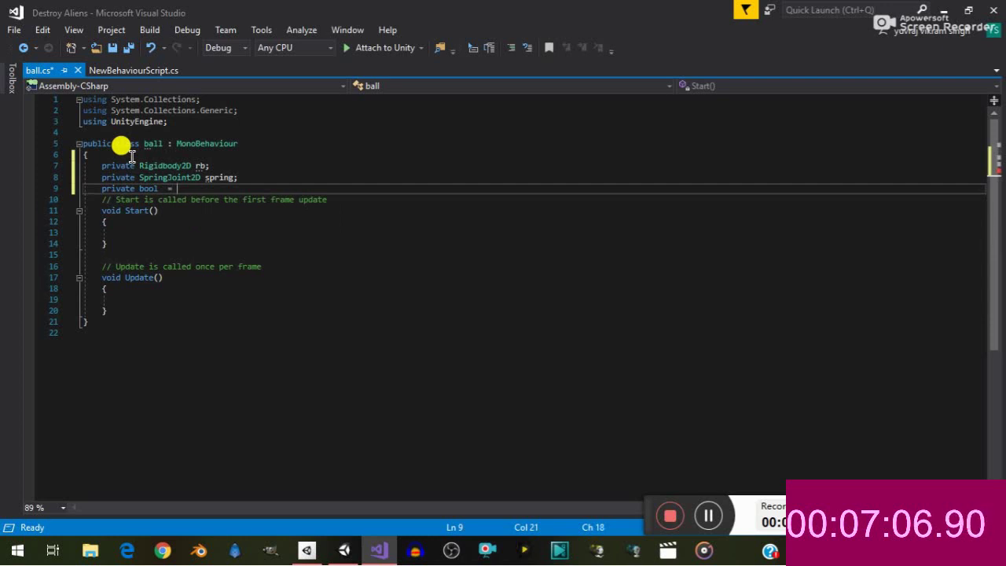
pyautogui.write('Is')
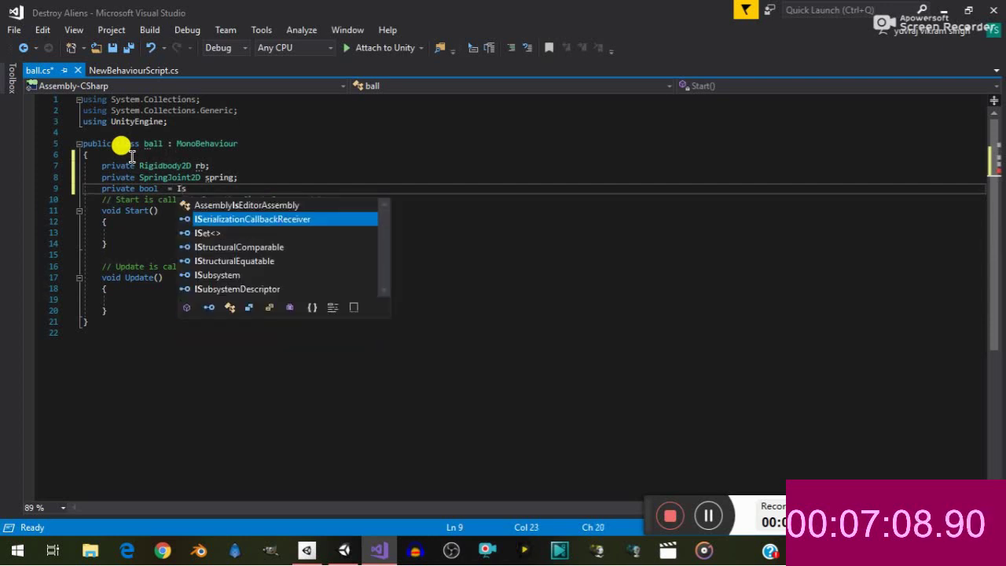
pyautogui.write('Pres')
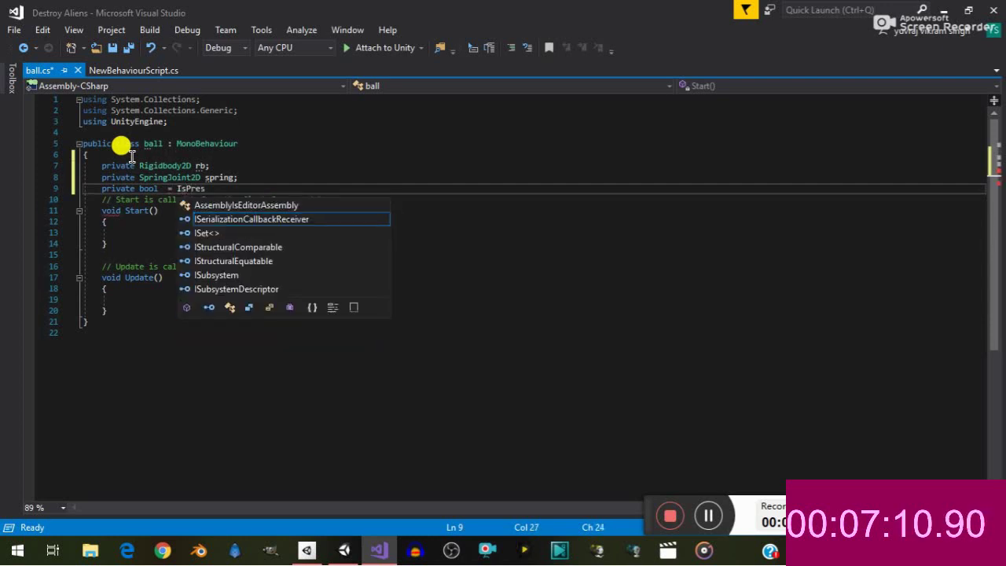
pyautogui.write('sed')
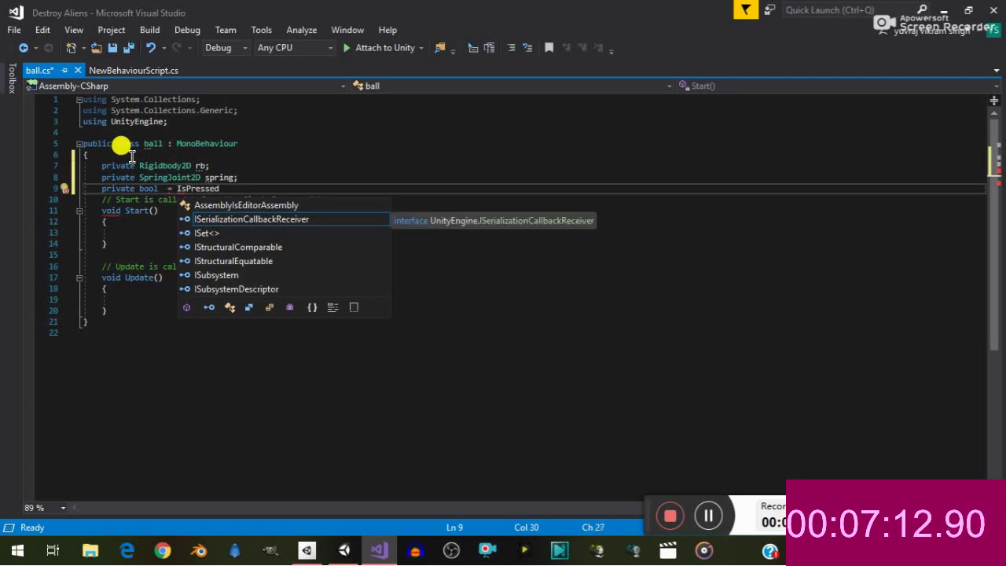
pyautogui.write(';')
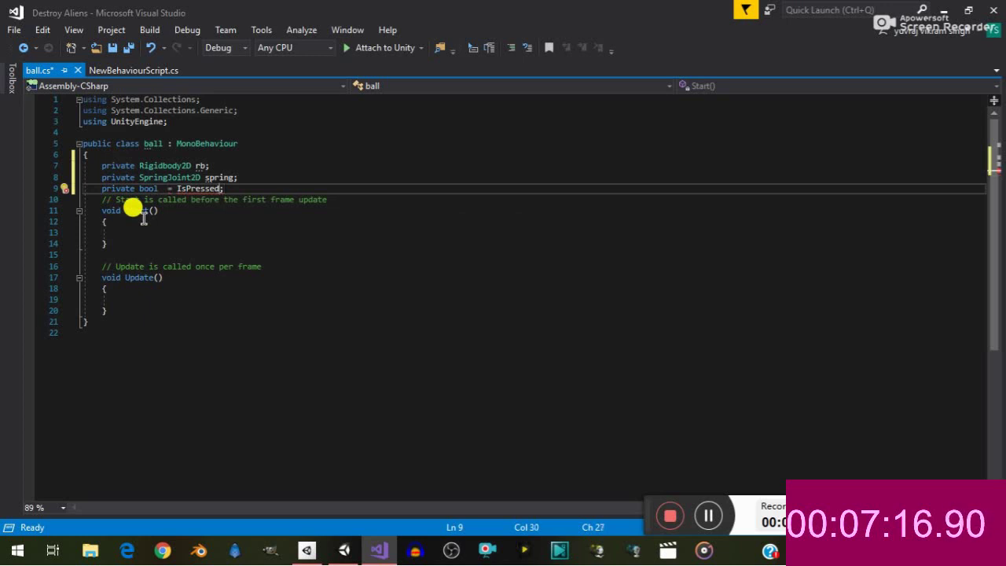
pyautogui.press('Left')
pyautogui.press('Left')
pyautogui.press('Left')
pyautogui.press('Left')
pyautogui.press('Left')
pyautogui.press('Left')
pyautogui.press('BackSpace')
pyautogui.press('BackSpace')
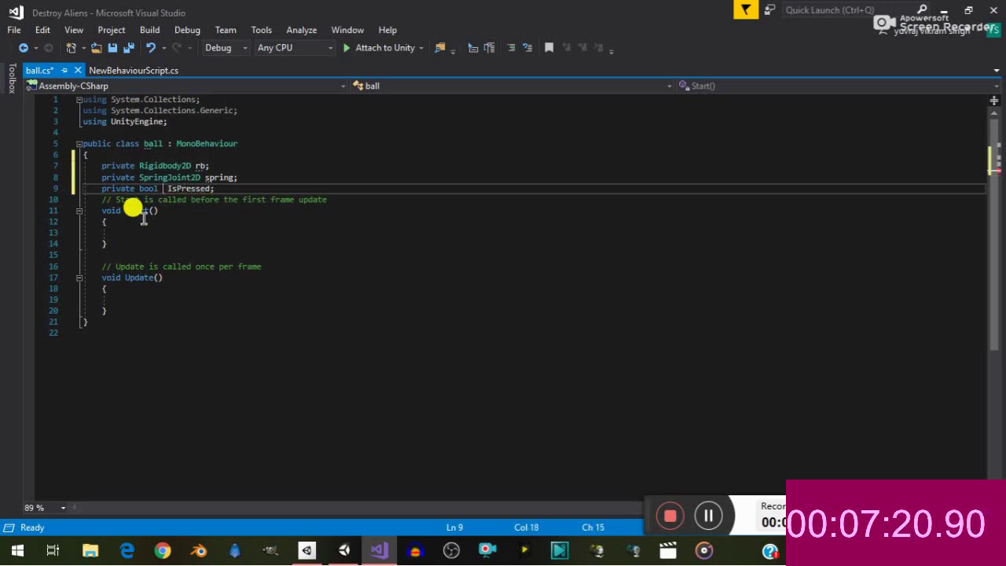
pyautogui.click(144, 228)
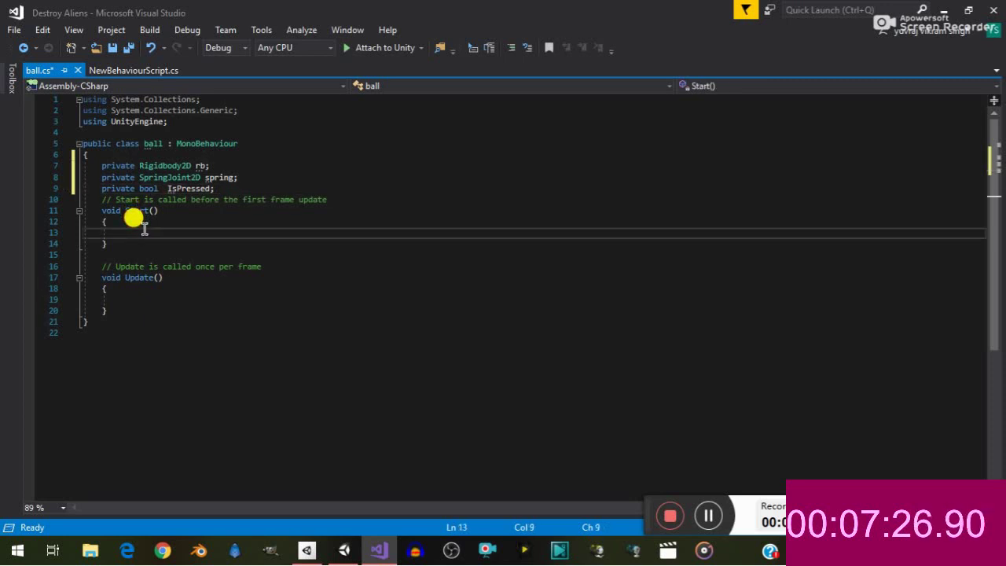
pyautogui.write('rb')
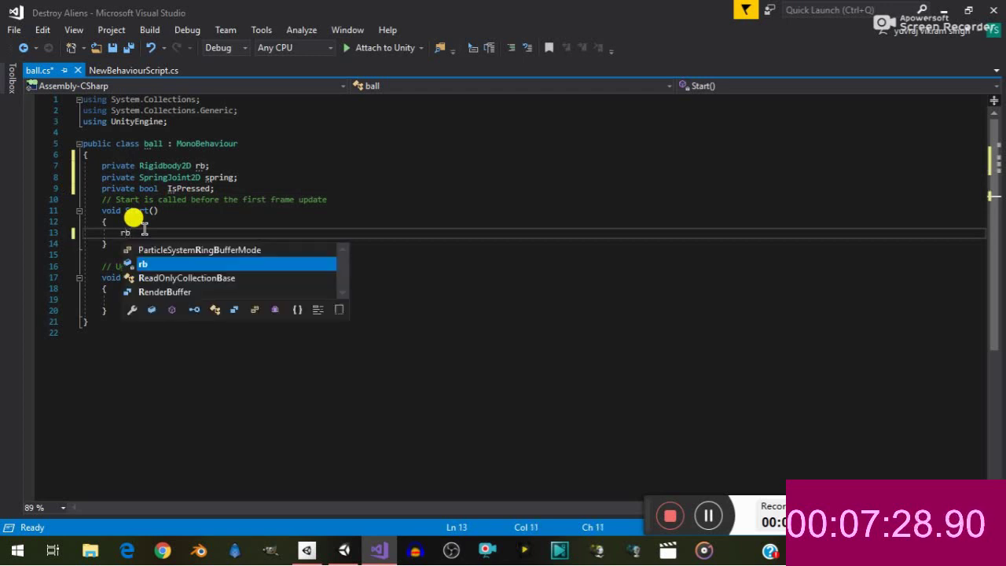
pyautogui.write('=')
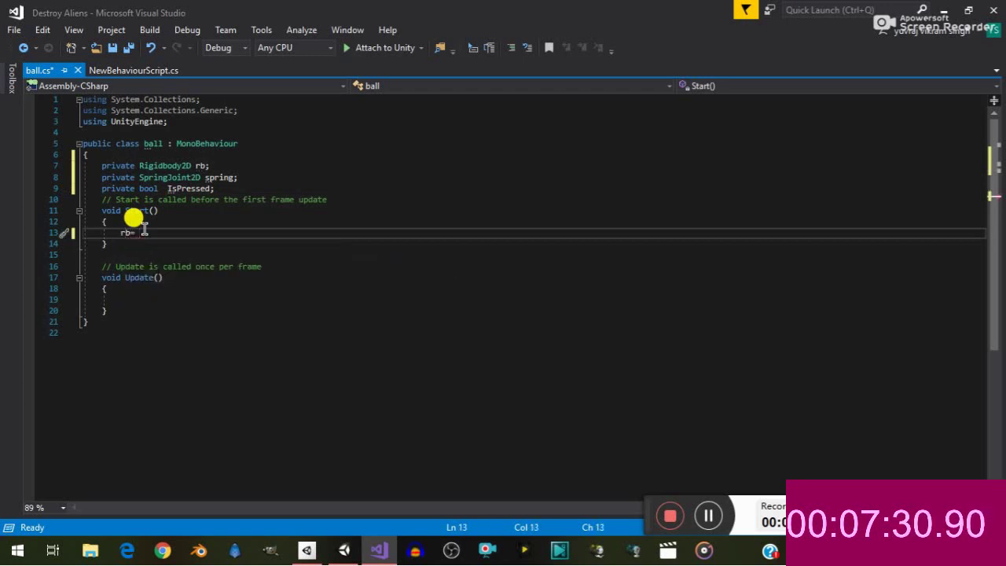
# Complete the line rb = GetComponent<Rigidbody2D>(); in Start()
pyautogui.press('BackSpace')
pyautogui.write('= G')
pyautogui.write('et')
pyautogui.press('Tab')
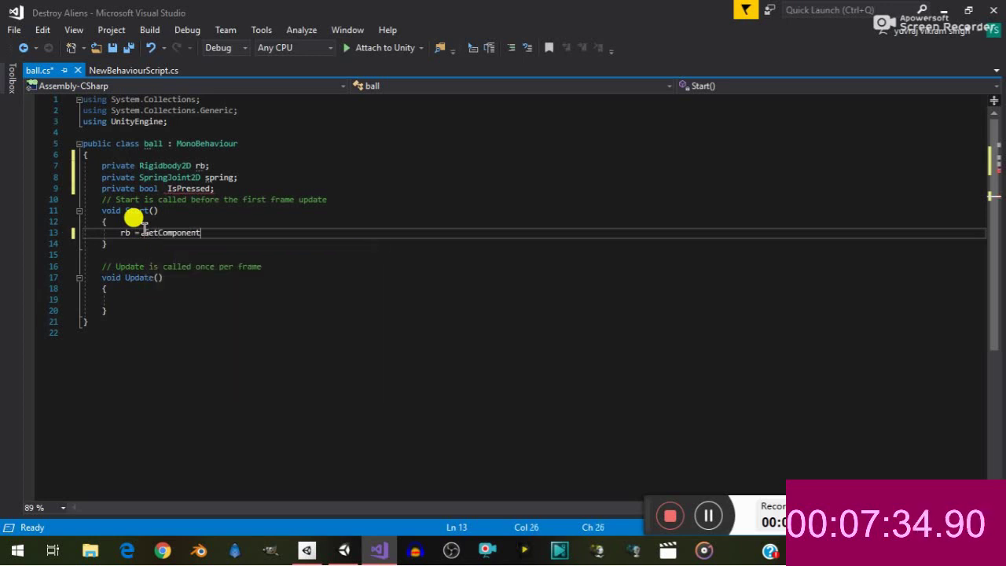
pyautogui.press('Left')
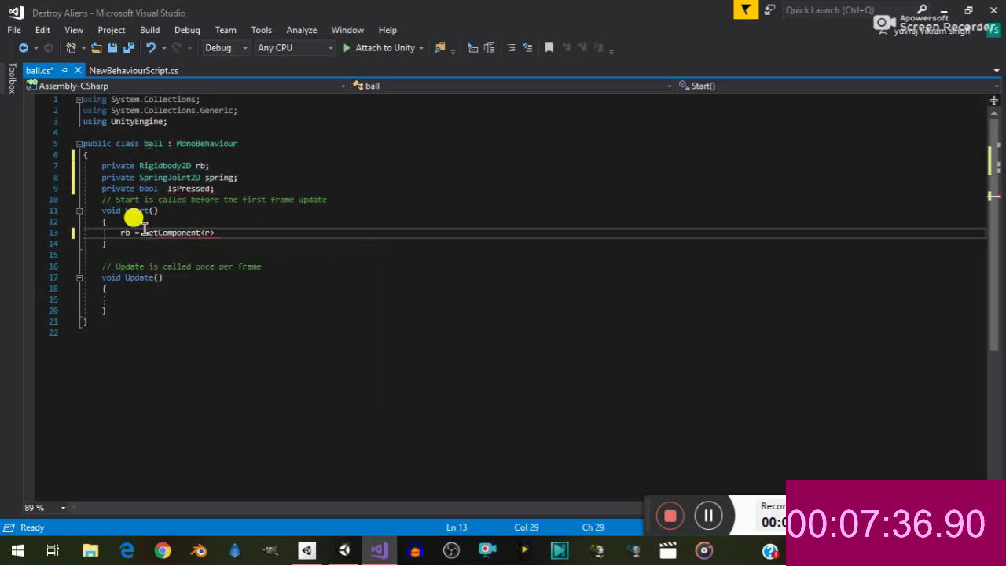
pyautogui.write('igi')
pyautogui.press('Tab')
pyautogui.write('(')
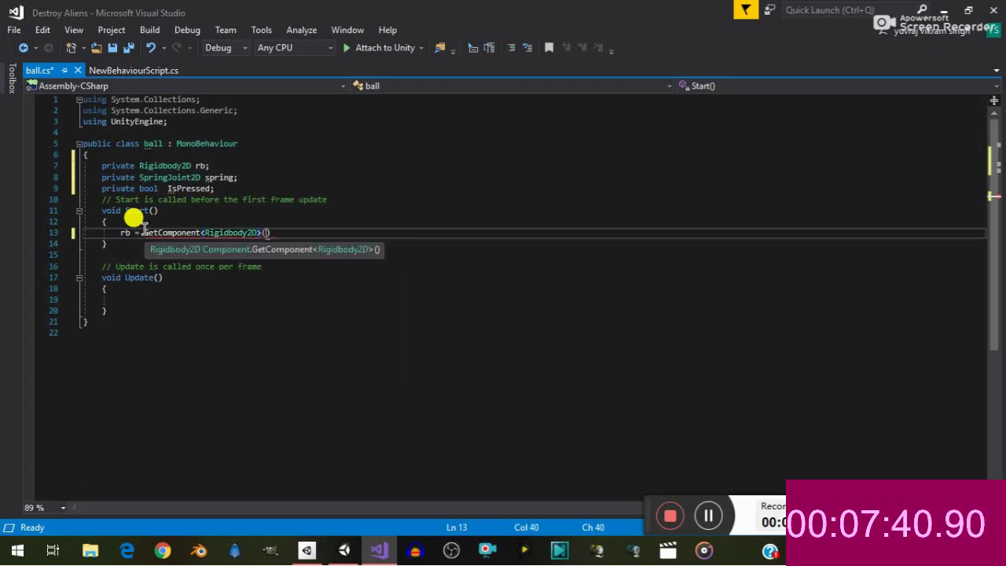
pyautogui.write(');')
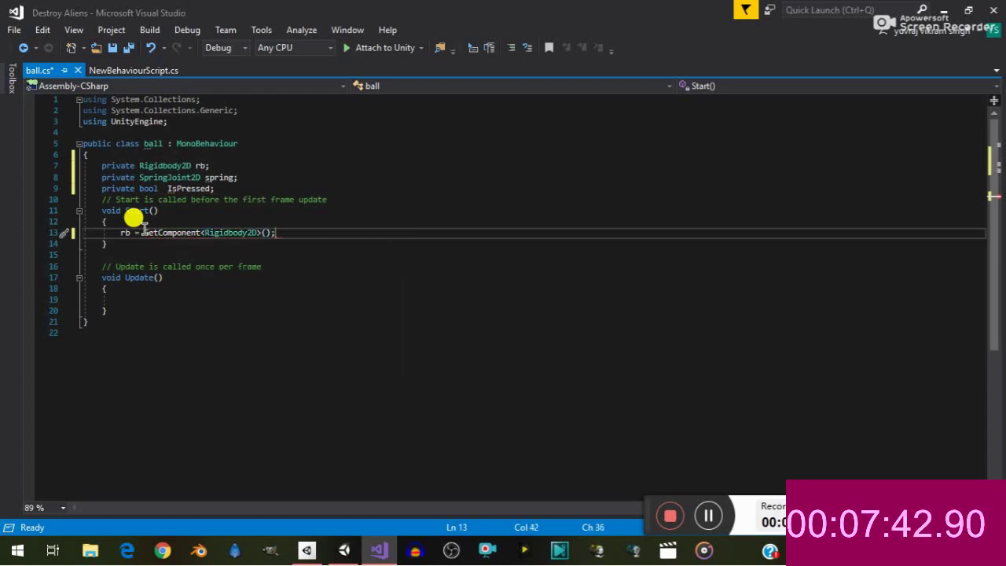
# Add spring = GetComponent<SpringJoint2D>(); on the next line
pyautogui.press('Return')
pyautogui.write('sprin')
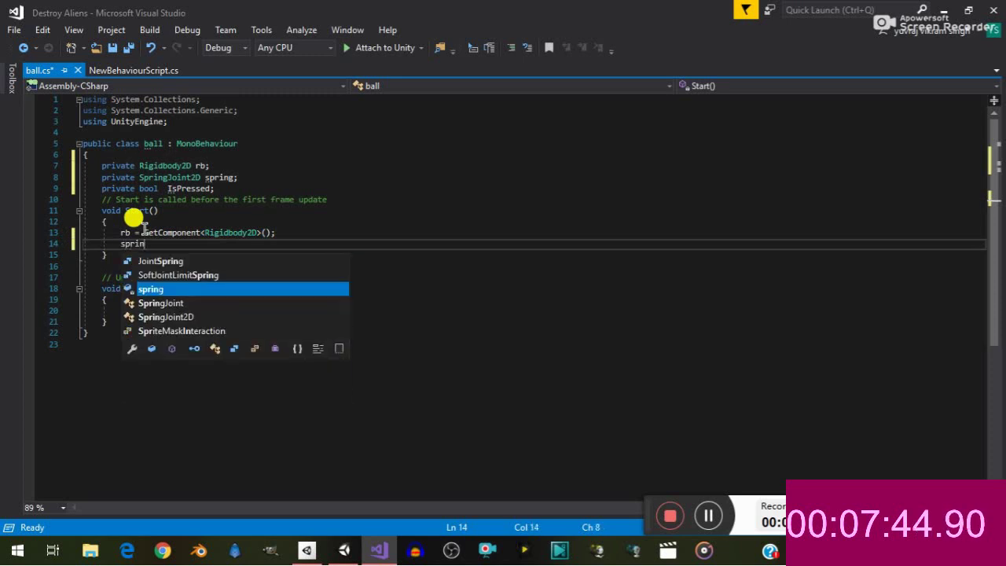
pyautogui.write('g = ')
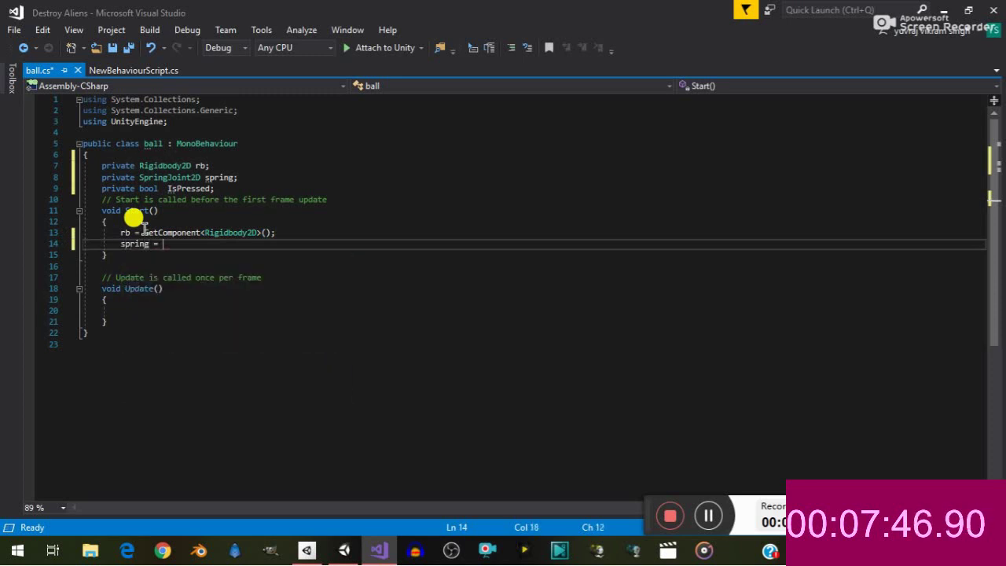
pyautogui.write('get')
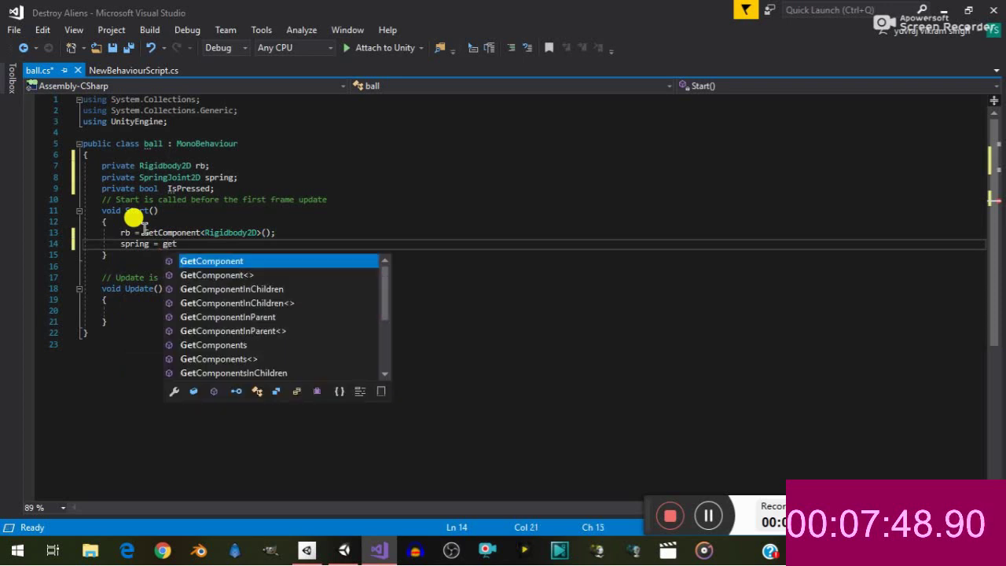
pyautogui.press('Tab')
pyautogui.write('<')
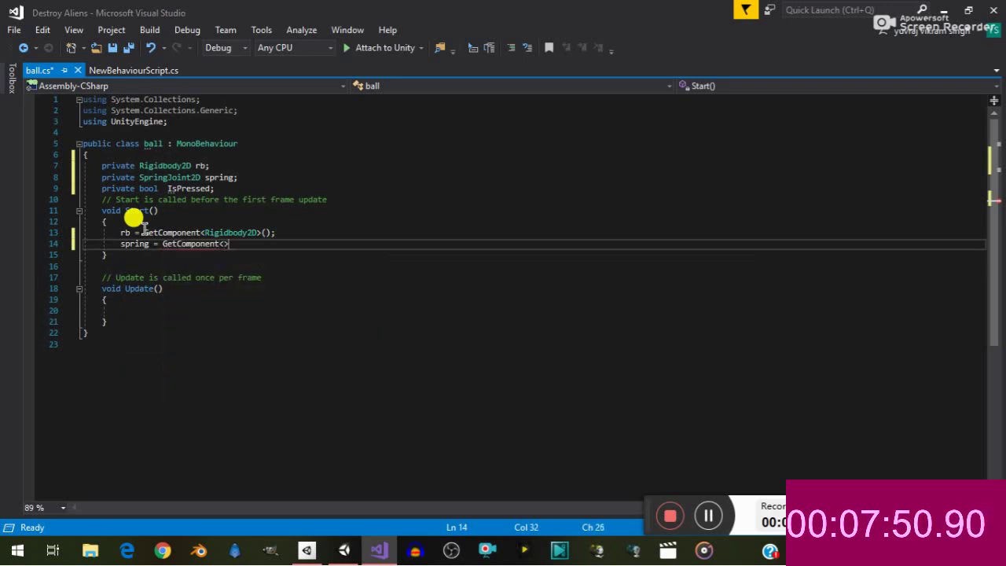
pyautogui.write('spri')
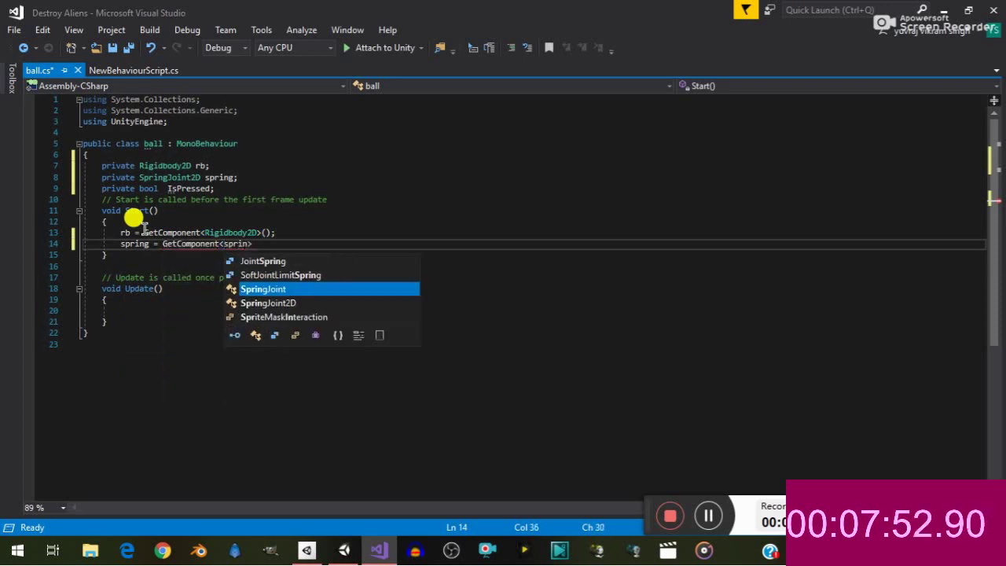
pyautogui.write('n')
pyautogui.press('Tab')
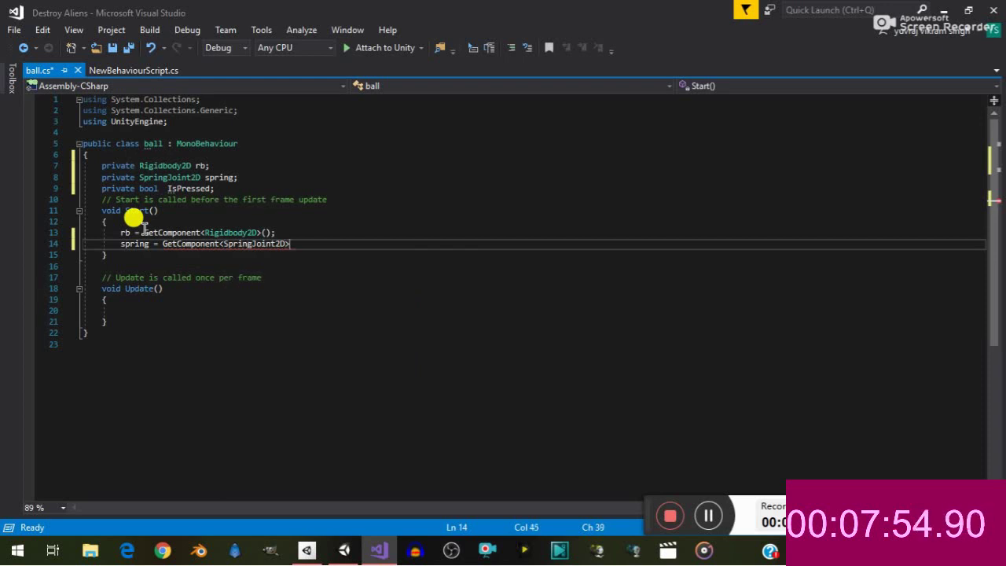
pyautogui.write(')')
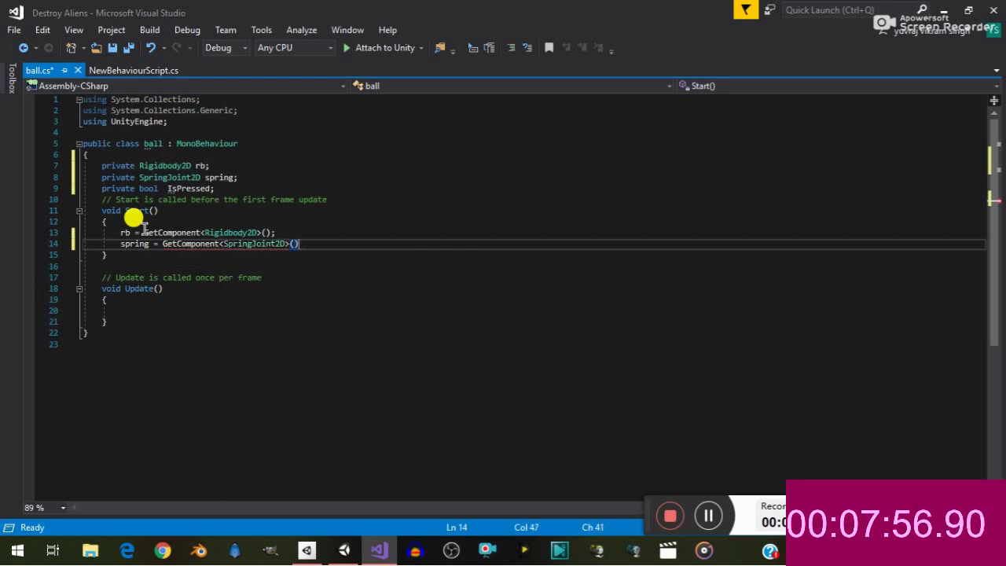
pyautogui.write(';')
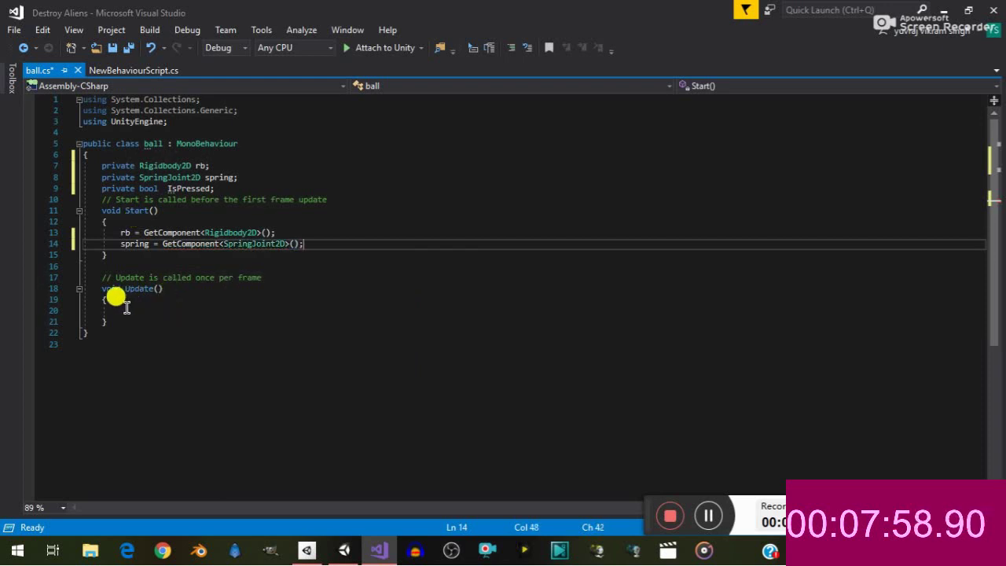
# Add an empty private void OnMouseDown() method below Update()
pyautogui.click(125, 311)
pyautogui.click(130, 322)
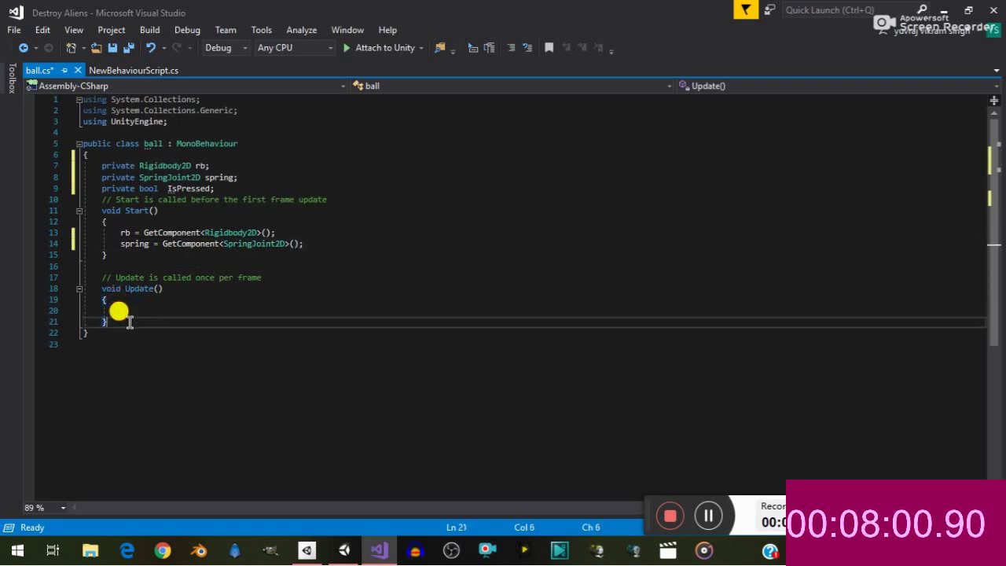
pyautogui.press('Return')
pyautogui.press('Return')
pyautogui.write('p')
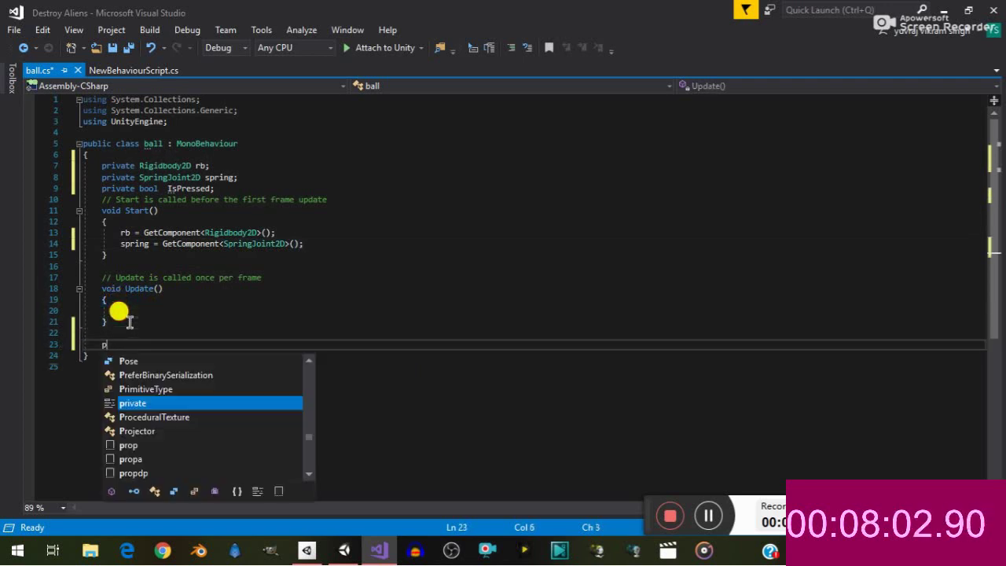
pyautogui.write('rivate ')
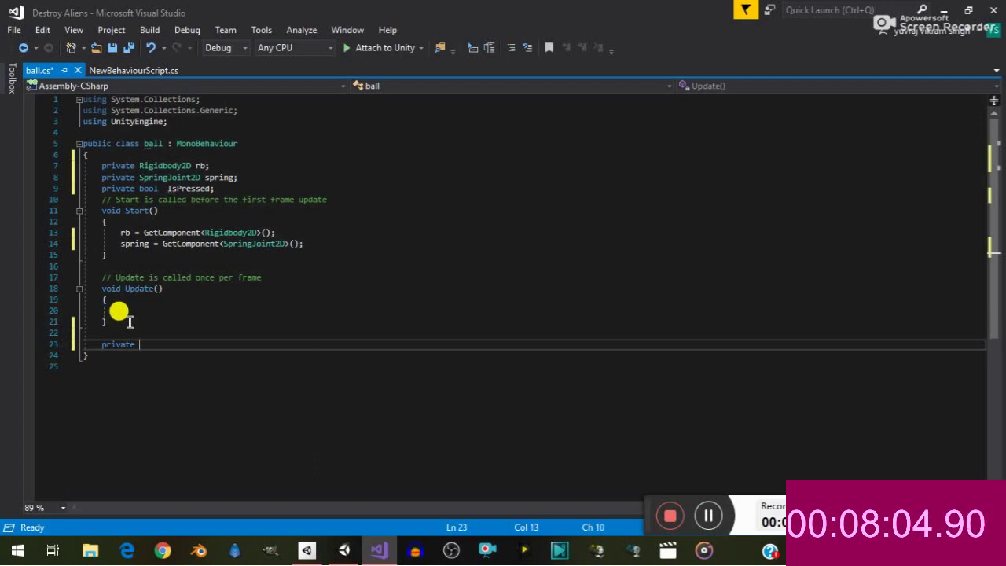
pyautogui.write('void')
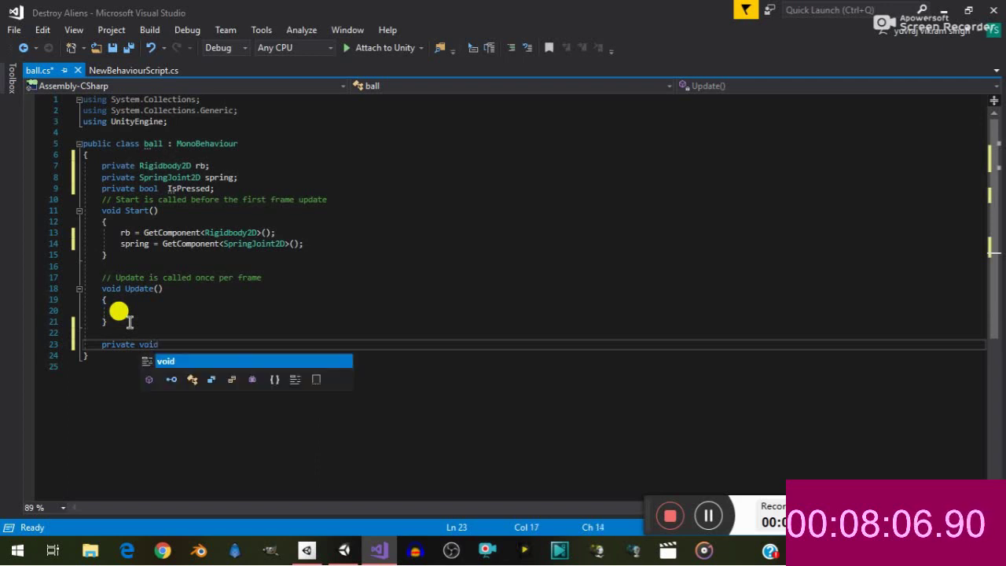
pyautogui.write(' onmo')
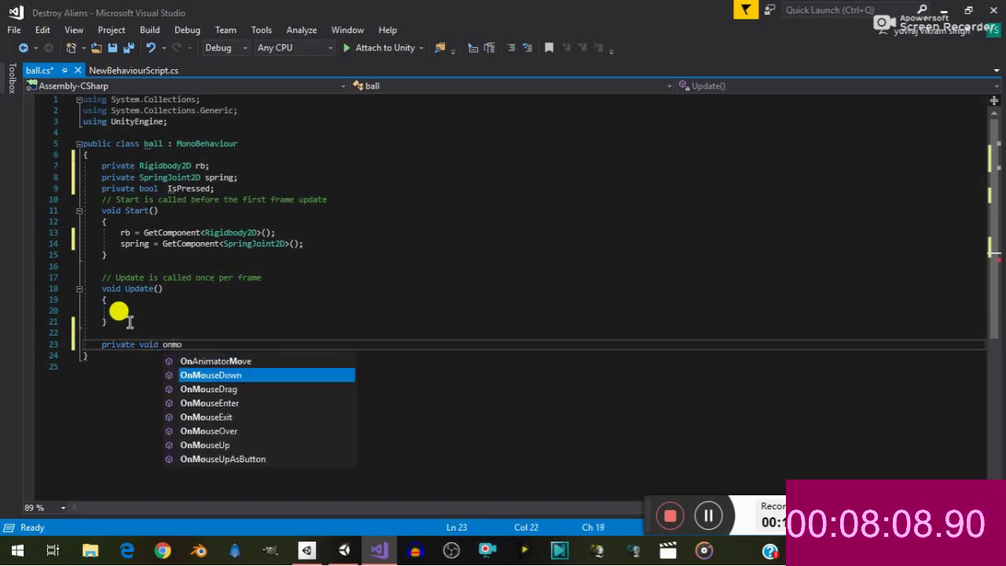
pyautogui.press('Return')
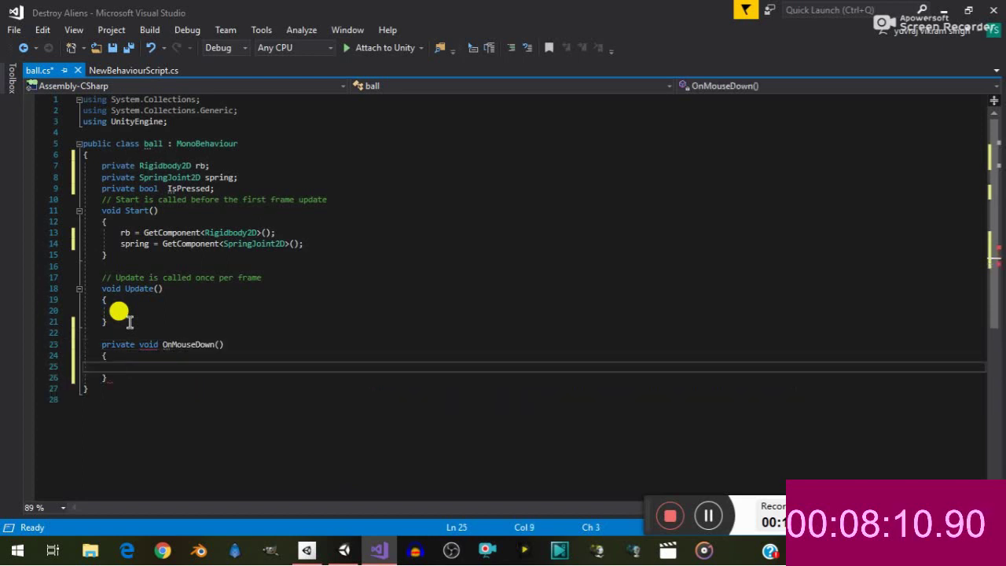
# Add an empty private void OnMouseUp() method below OnMouseDown()
pyautogui.press('Down')
pyautogui.press('Return')
pyautogui.press('Return')
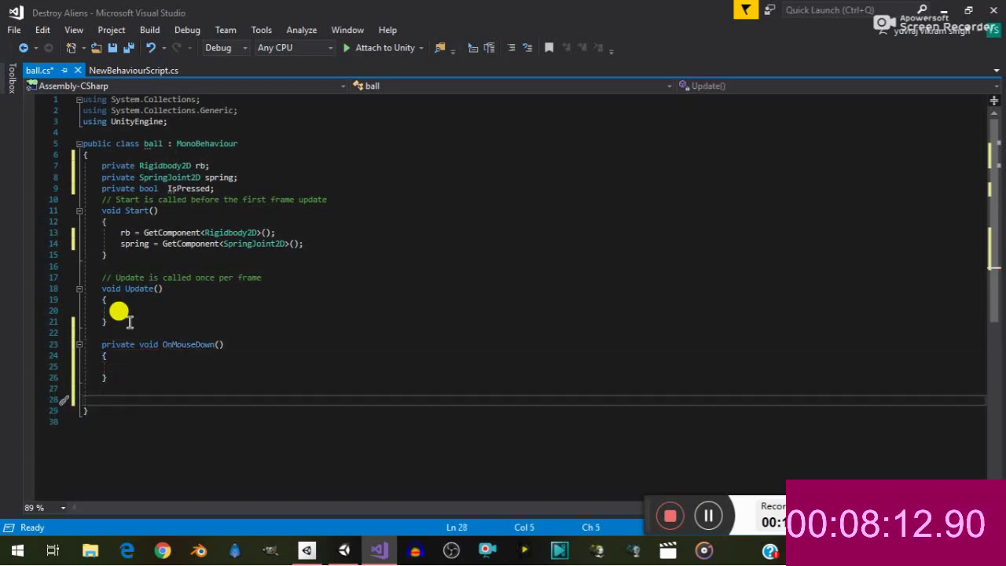
pyautogui.write('pr')
pyautogui.press('Tab')
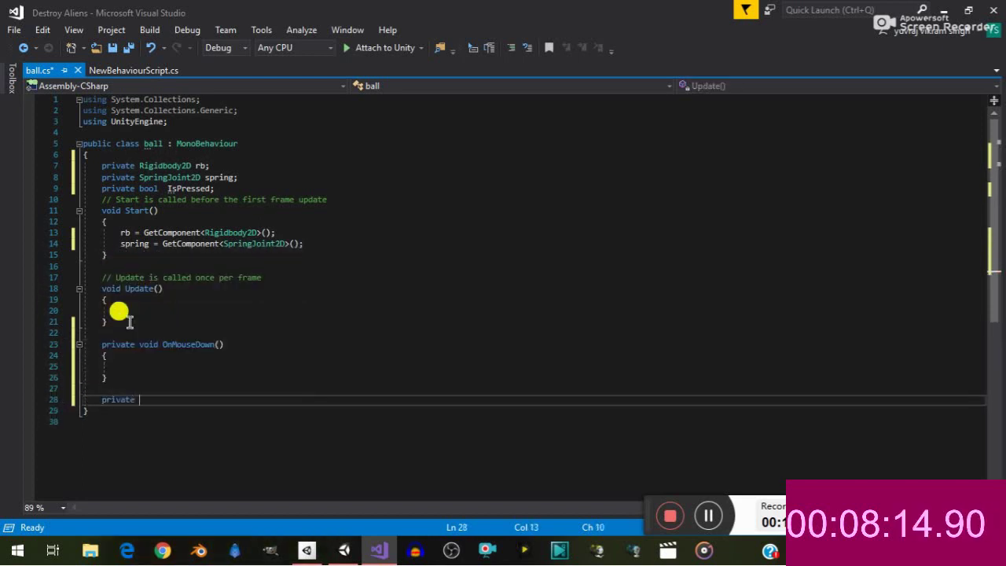
pyautogui.write('void on')
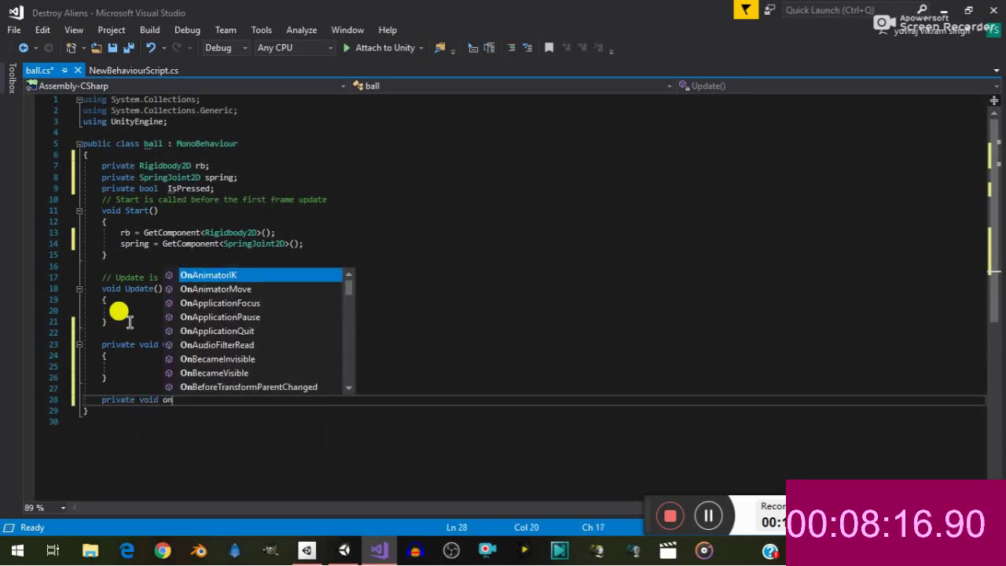
pyautogui.write('mouse')
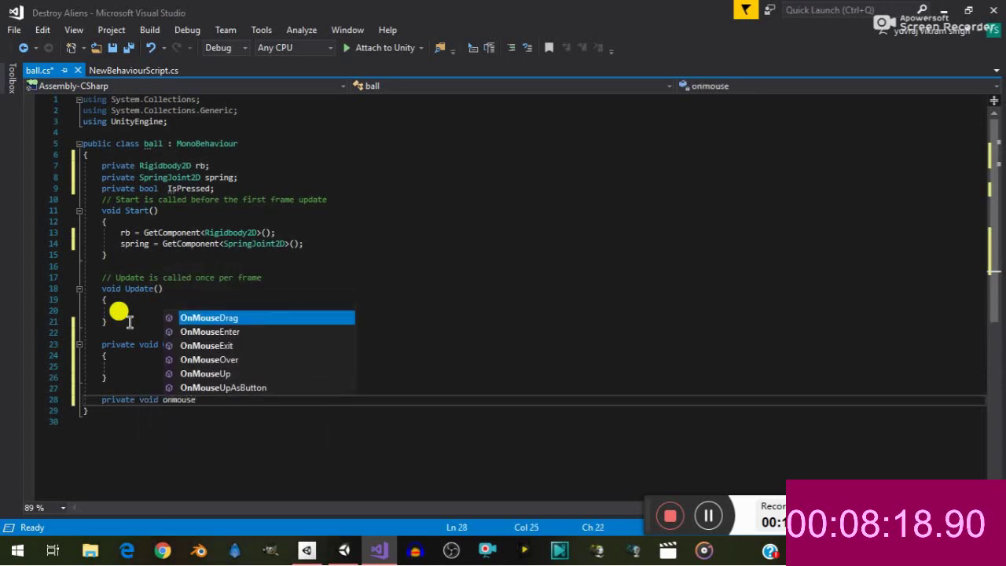
pyautogui.write('up')
pyautogui.press('Tab')
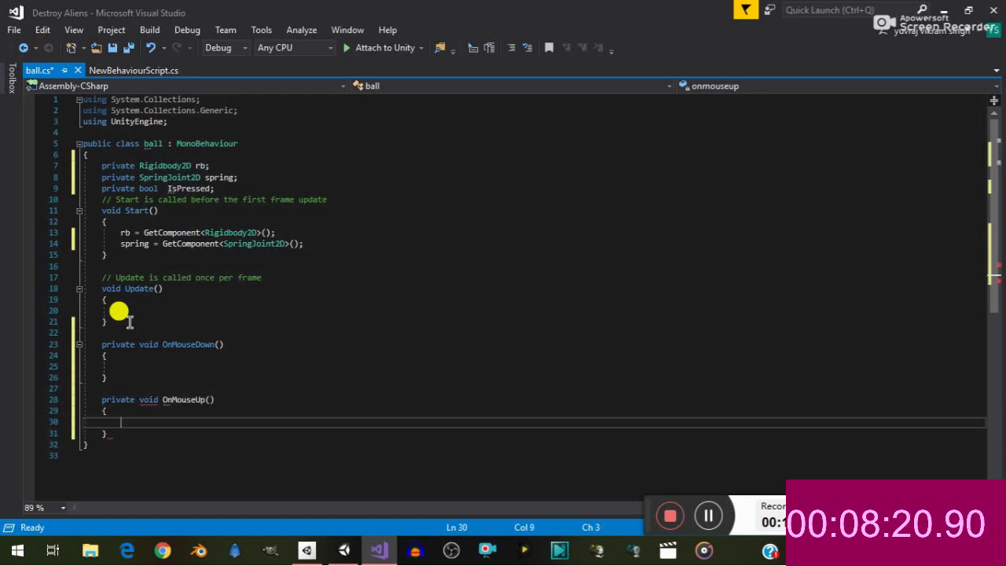
# In OnMouseDown, set IsPressed = true and rb.isKinematic = true
pyautogui.click(123, 364)
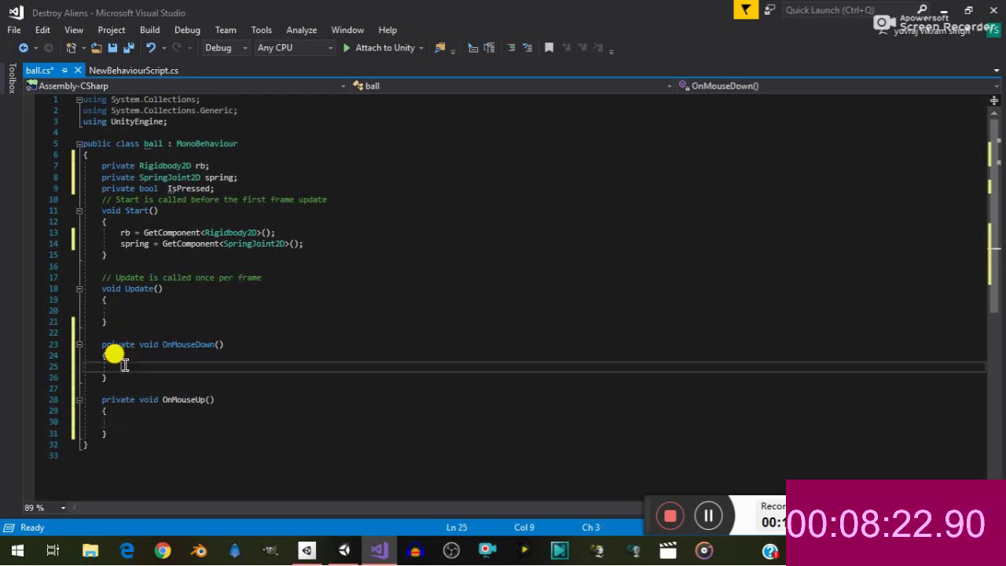
pyautogui.write('is')
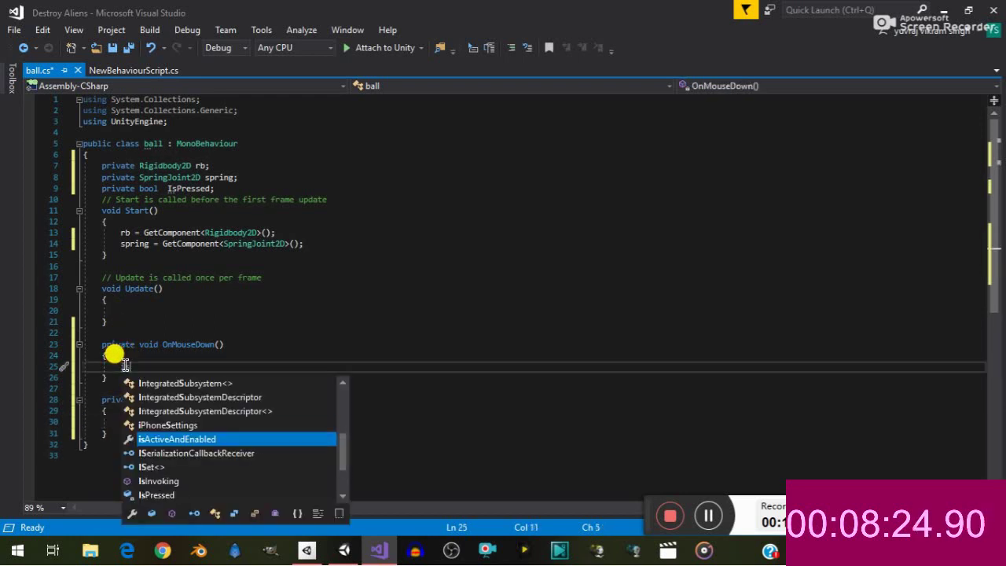
pyautogui.write('pr')
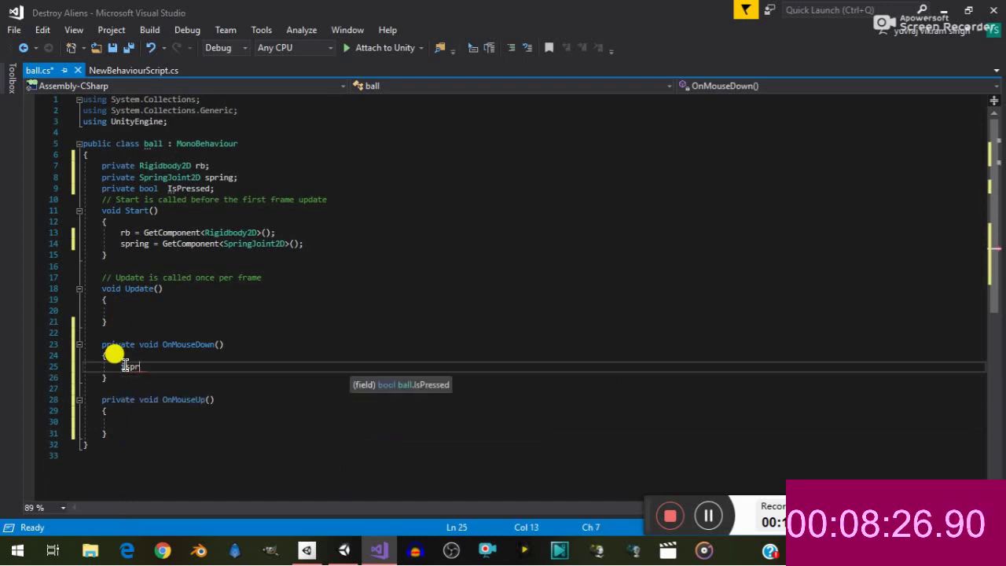
pyautogui.write(' =tr')
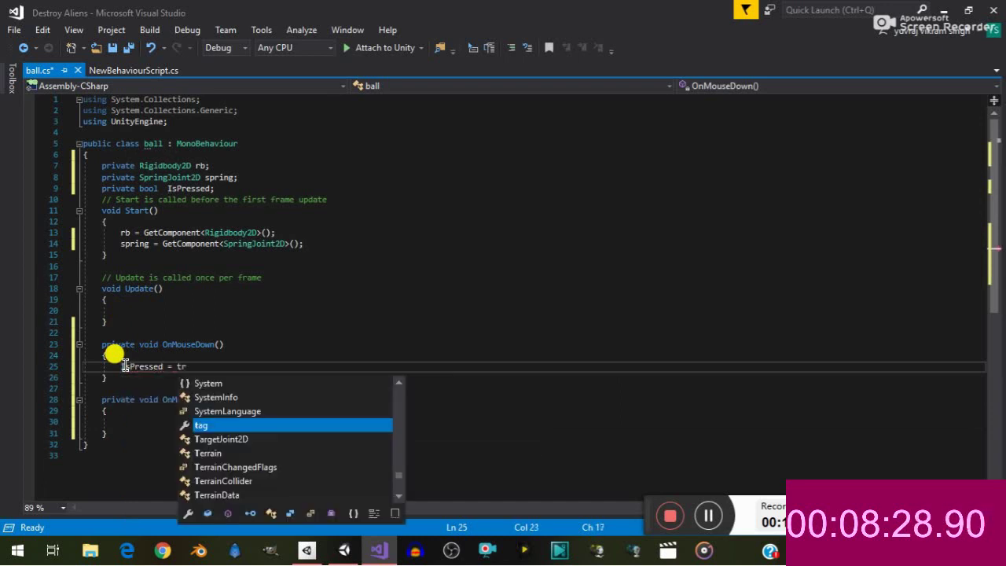
pyautogui.write('ue')
pyautogui.press('Escape')
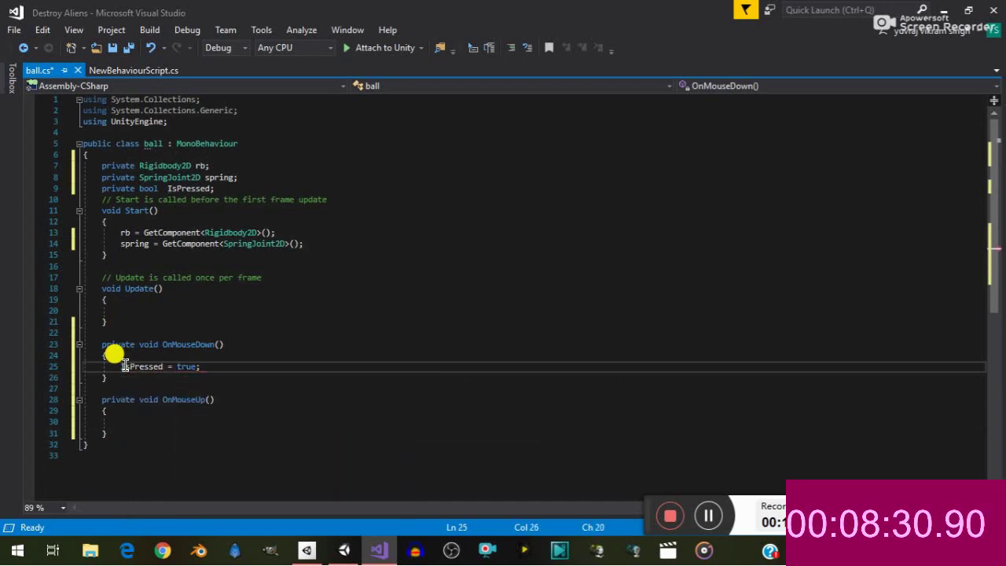
pyautogui.press('Return')
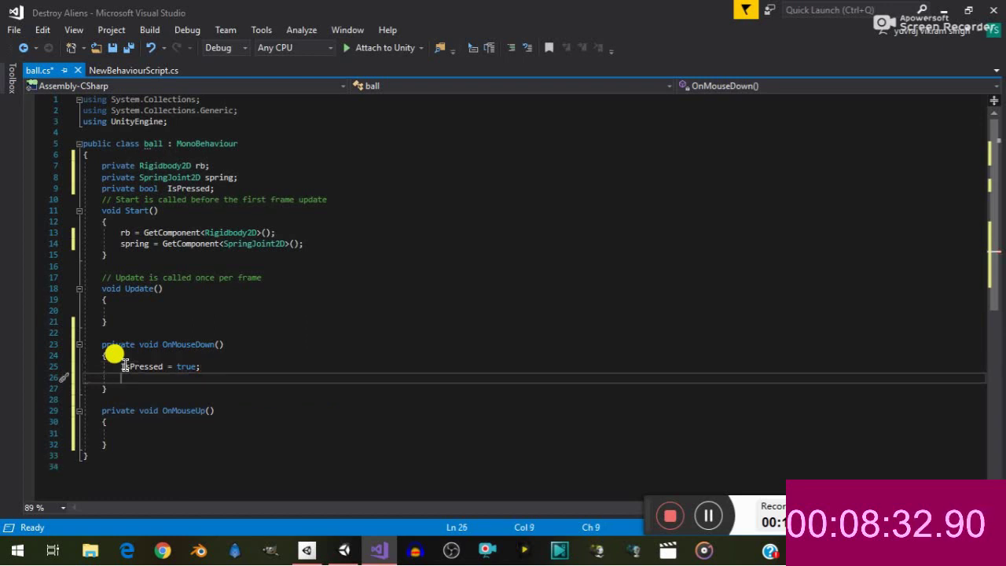
pyautogui.write('rb.is')
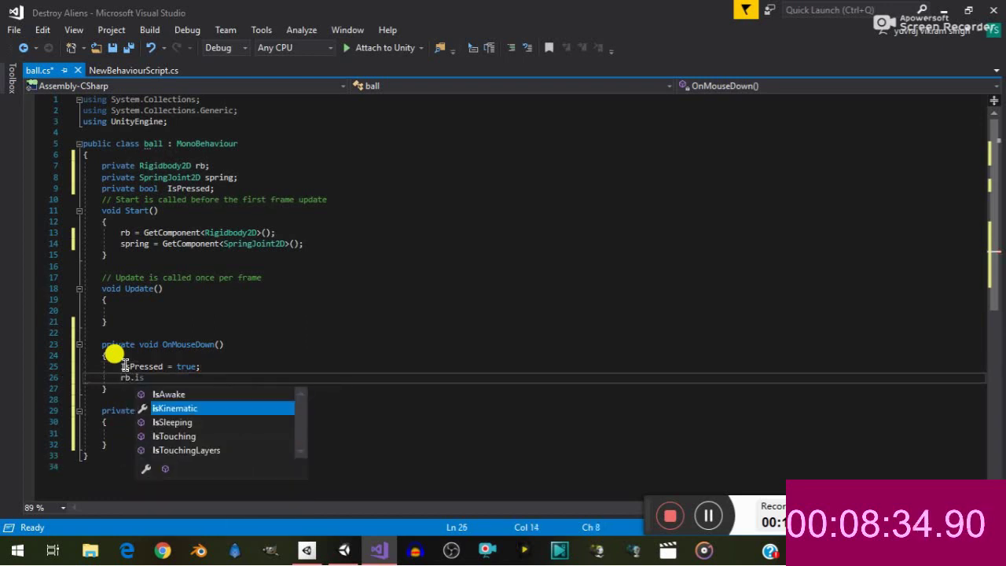
pyautogui.press('Tab')
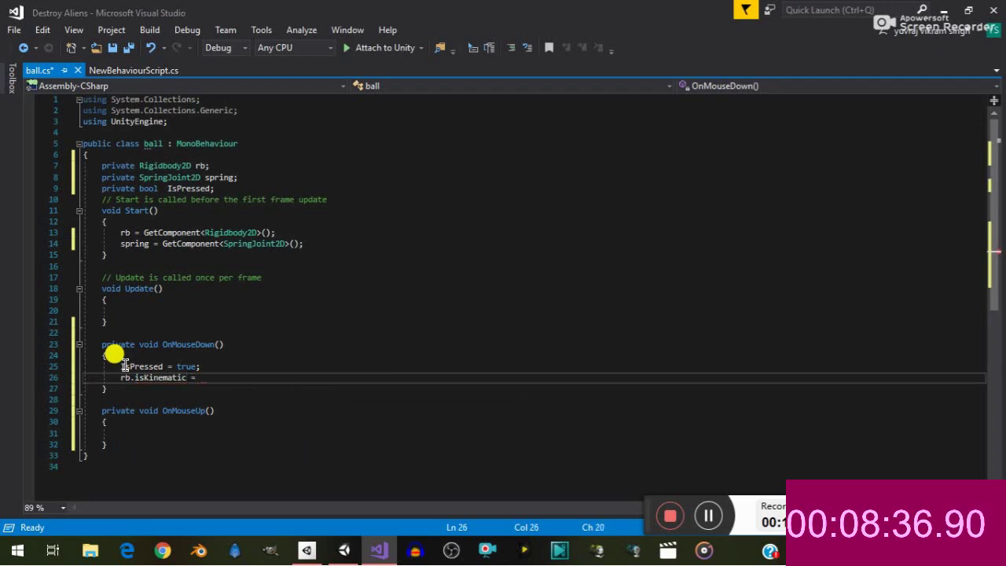
pyautogui.write('tru')
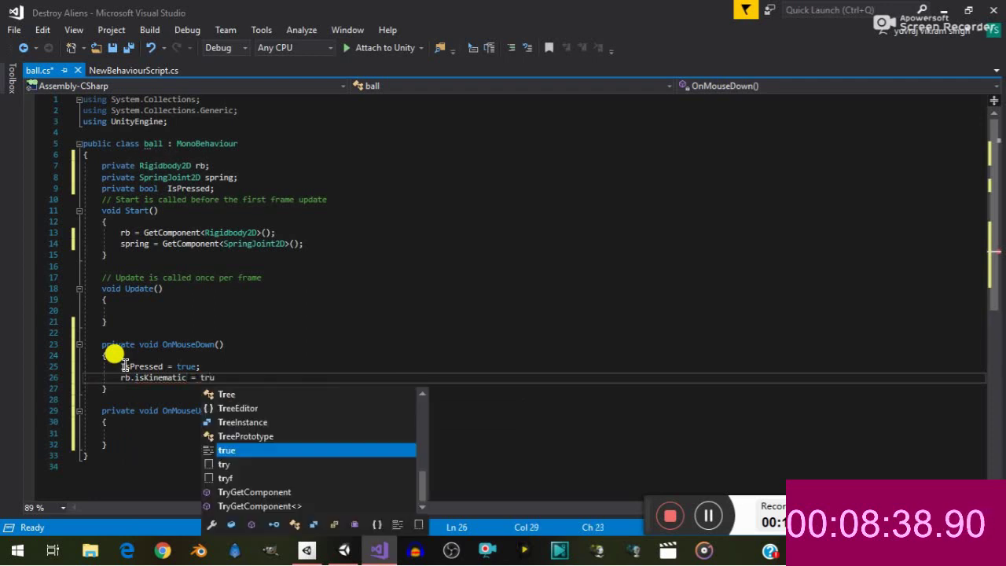
pyautogui.write('e')
pyautogui.press('Tab')
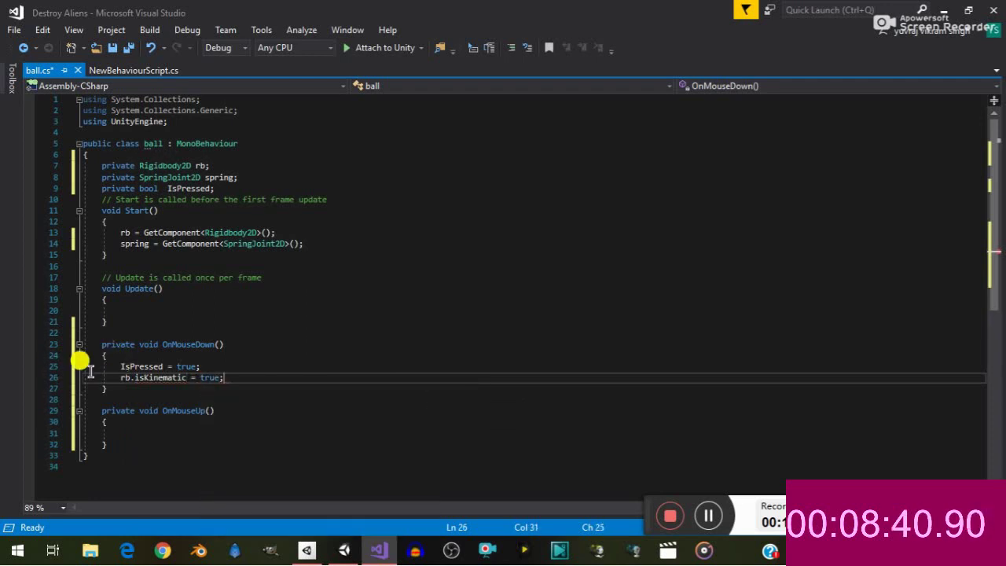
pyautogui.write(';')
# Copy both lines into OnMouseUp with values changed to false, and begin an if in Update
pyautogui.click(120, 366)
pyautogui.moveTo(120, 366); pyautogui.dragTo(231, 378)
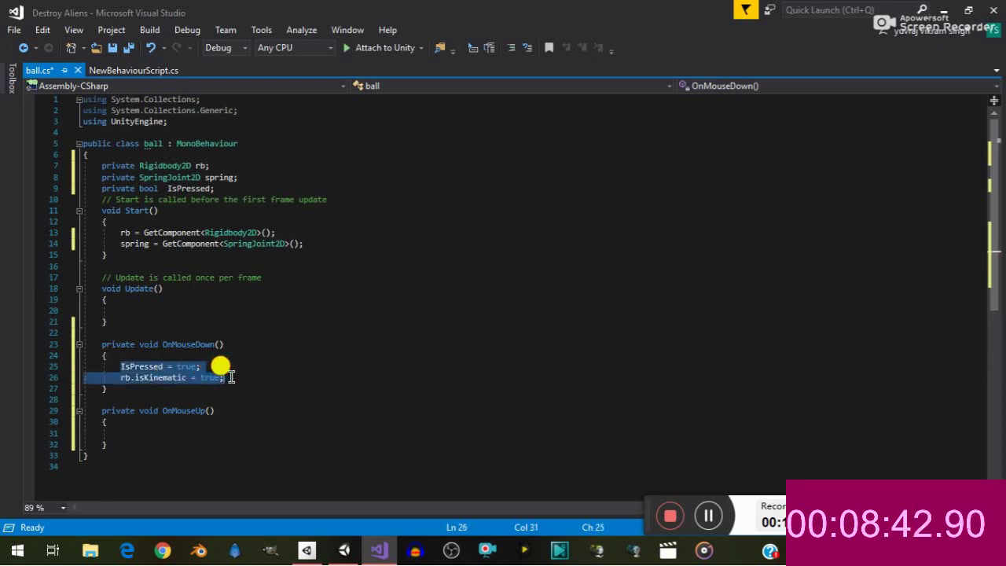
pyautogui.click(137, 431)
pyautogui.write('IsPressed = true;         rb.isKinematic = true;')
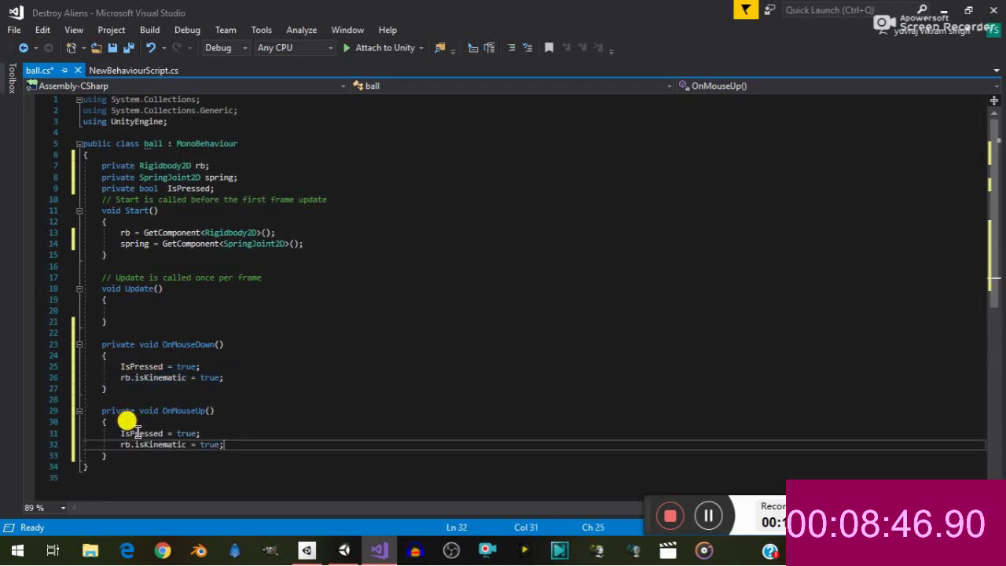
pyautogui.doubleClick(187, 433)
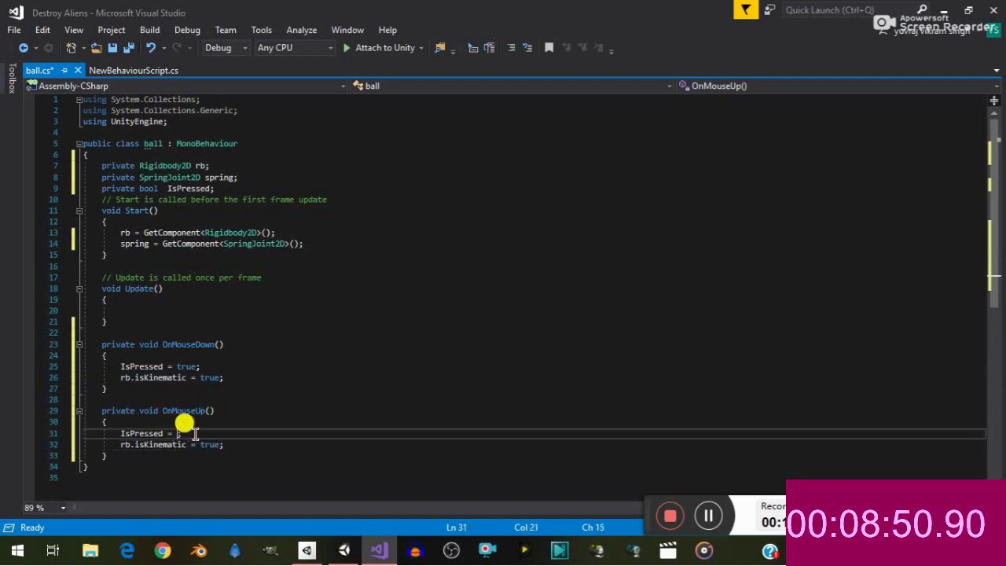
pyautogui.write('false')
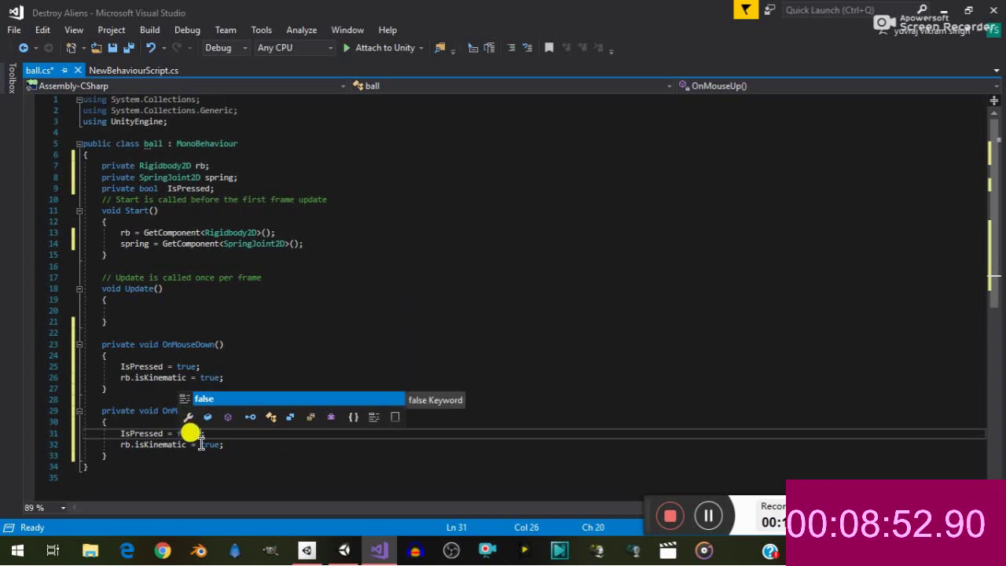
pyautogui.doubleClick(213, 444)
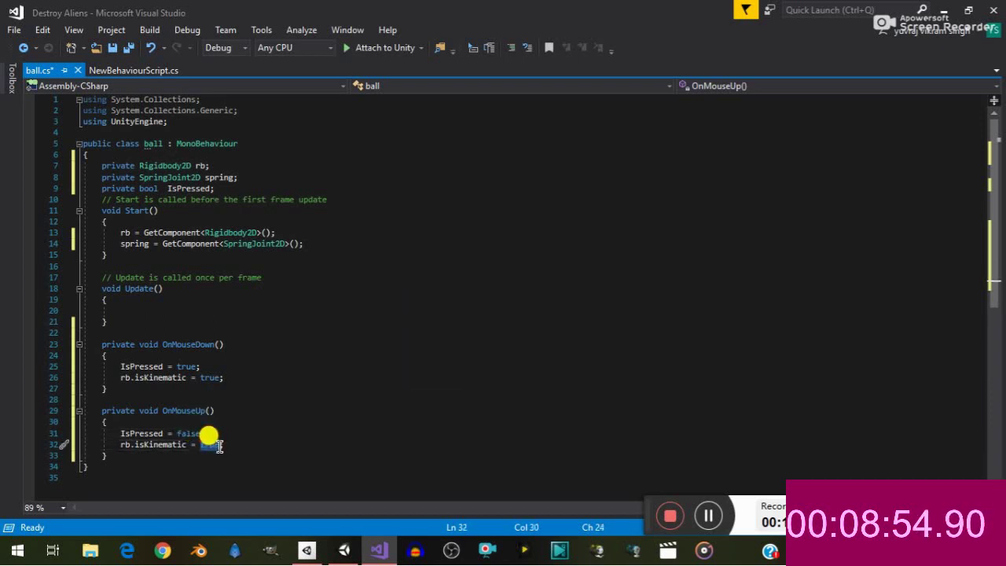
pyautogui.write('false')
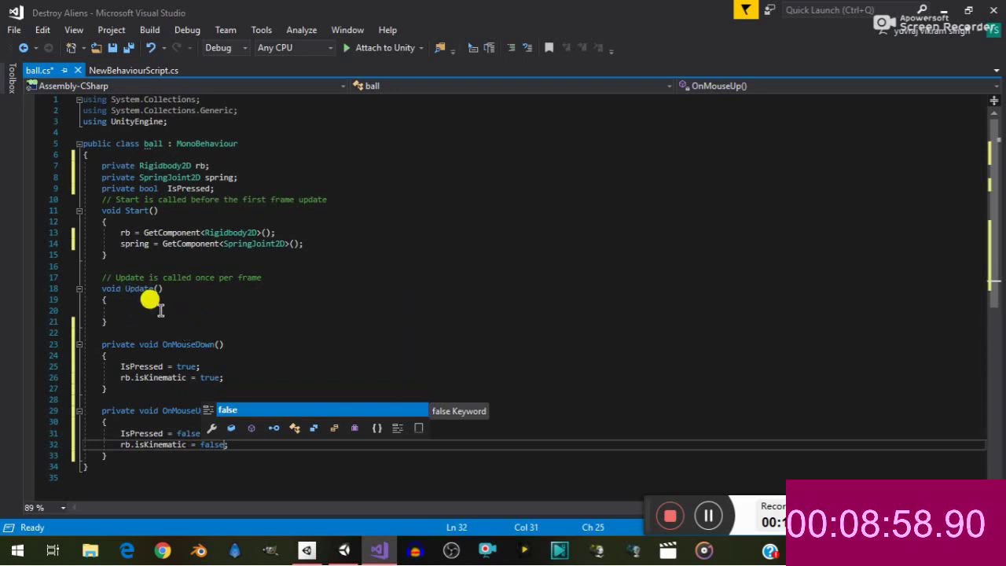
pyautogui.click(122, 311)
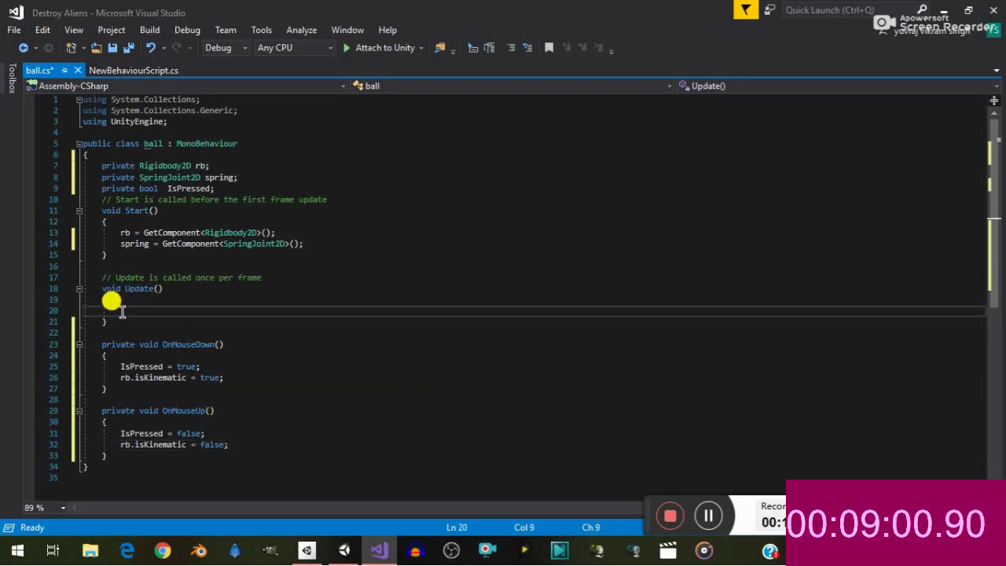
pyautogui.write('if')
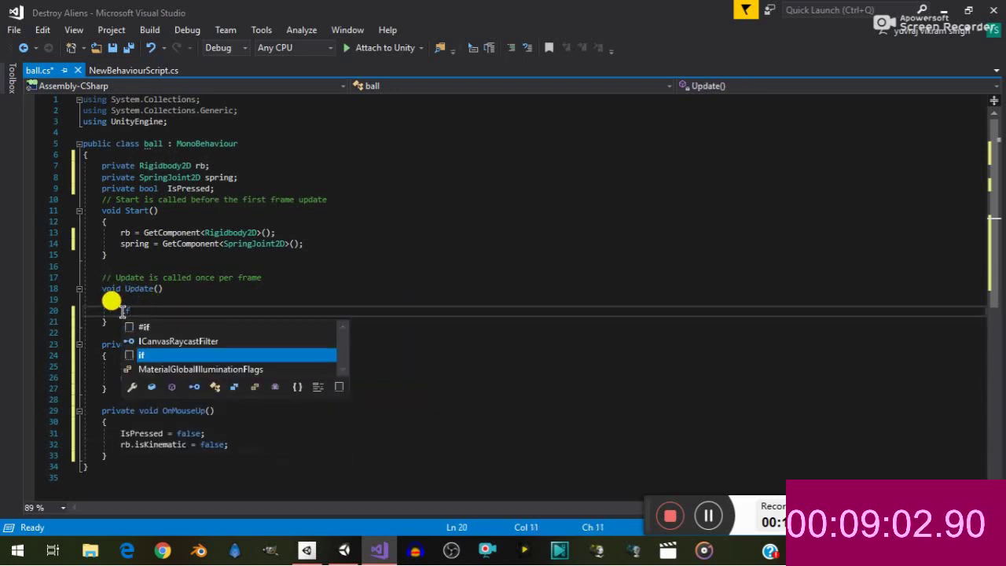
pyautogui.write('(isActiveAndEnabled p')
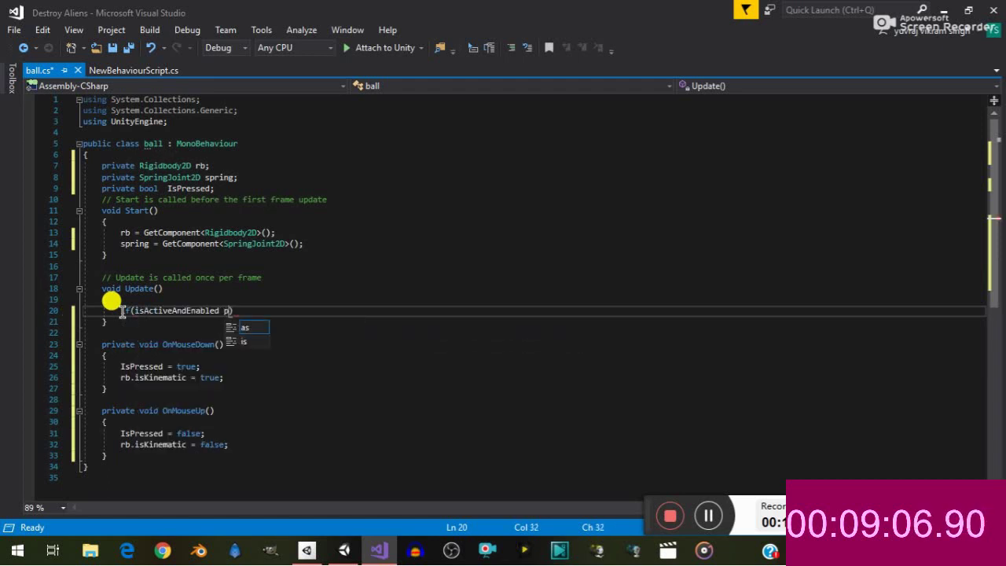
# Fix the condition so Update reads if (IsPressed) { with an open block
pyautogui.press('BackSpace')
pyautogui.press('BackSpace')
pyautogui.press('BackSpace')
pyautogui.press('BackSpace')
pyautogui.press('BackSpace')
pyautogui.press('BackSpace')
pyautogui.press('BackSpace')
pyautogui.press('BackSpace')
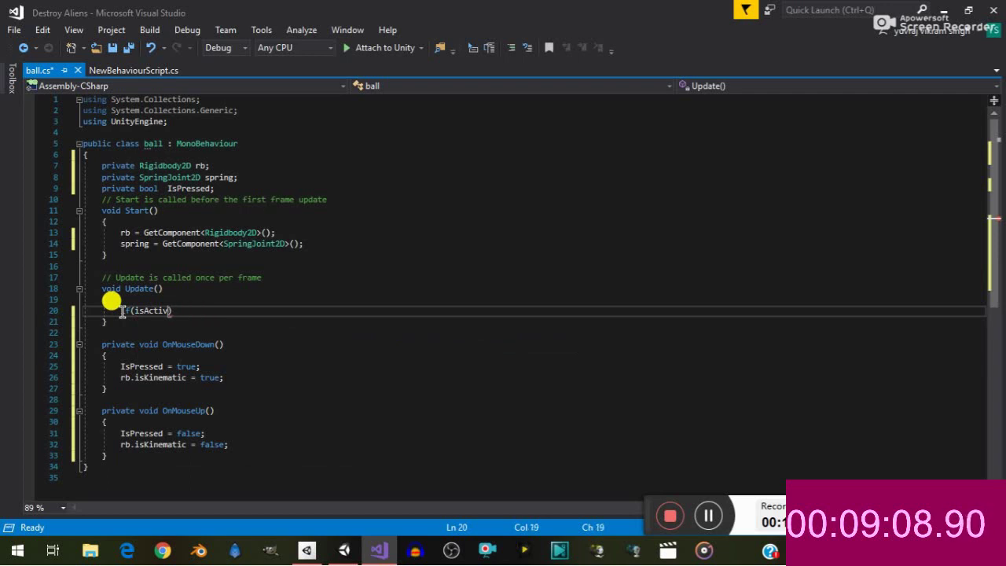
pyautogui.press('BackSpace')
pyautogui.press('BackSpace')
pyautogui.press('BackSpace')
pyautogui.write('is')
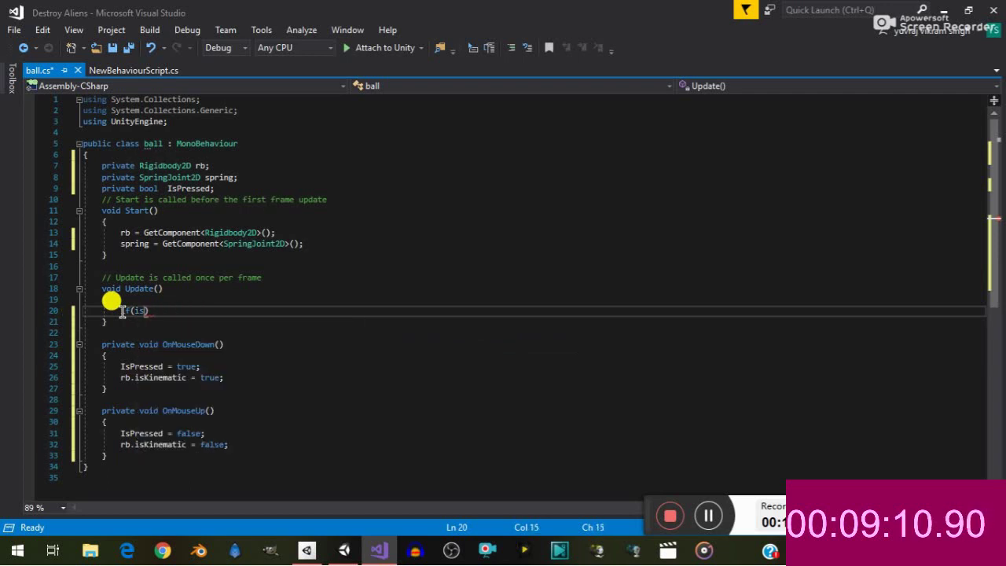
pyautogui.press('BackSpace')
pyautogui.press('BackSpace')
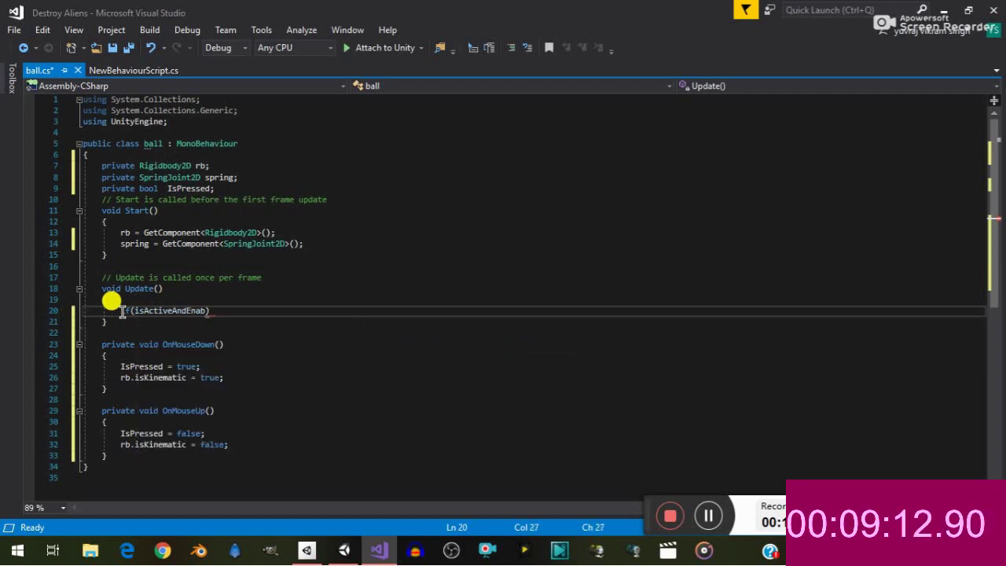
pyautogui.press('BackSpace')
pyautogui.press('BackSpace')
pyautogui.press('BackSpace')
pyautogui.press('BackSpace')
pyautogui.press('BackSpace')
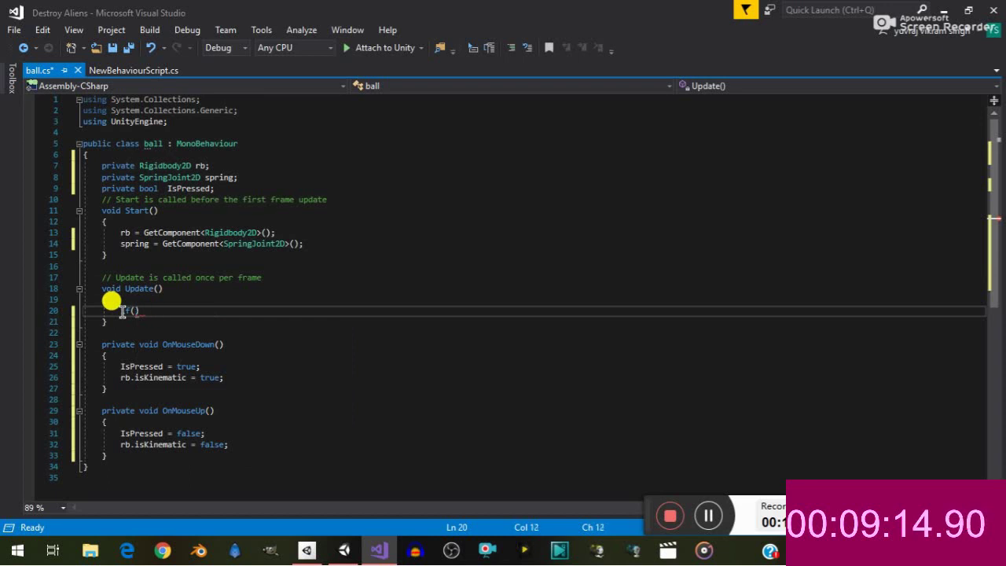
pyautogui.write('ispre')
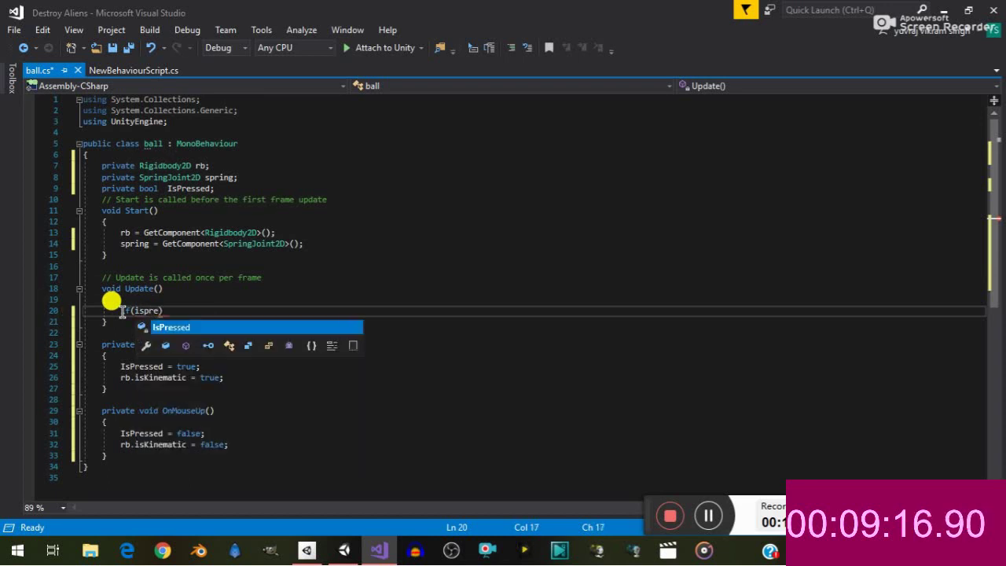
pyautogui.press('Tab')
pyautogui.write(')')
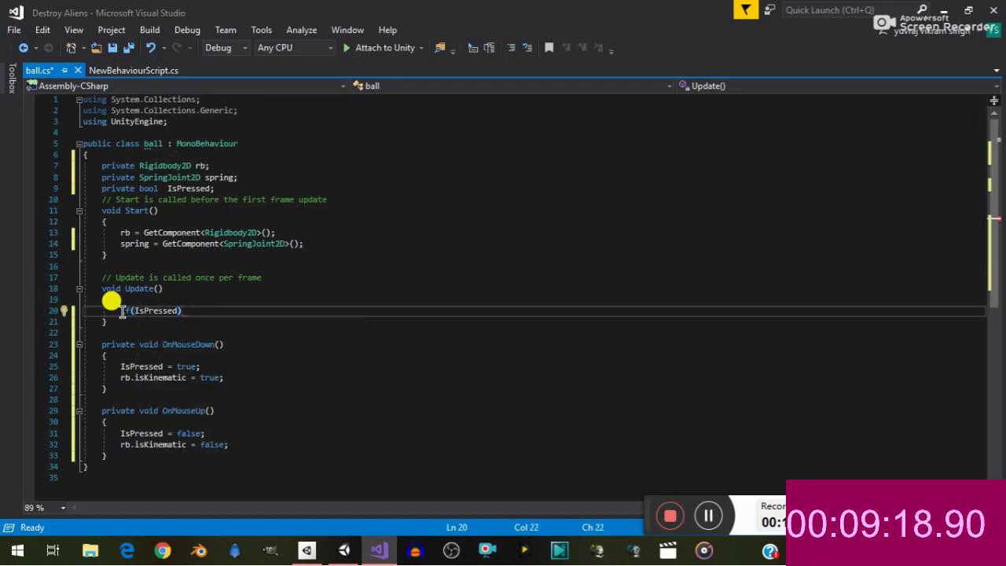
pyautogui.write('{')
pyautogui.press('Return')
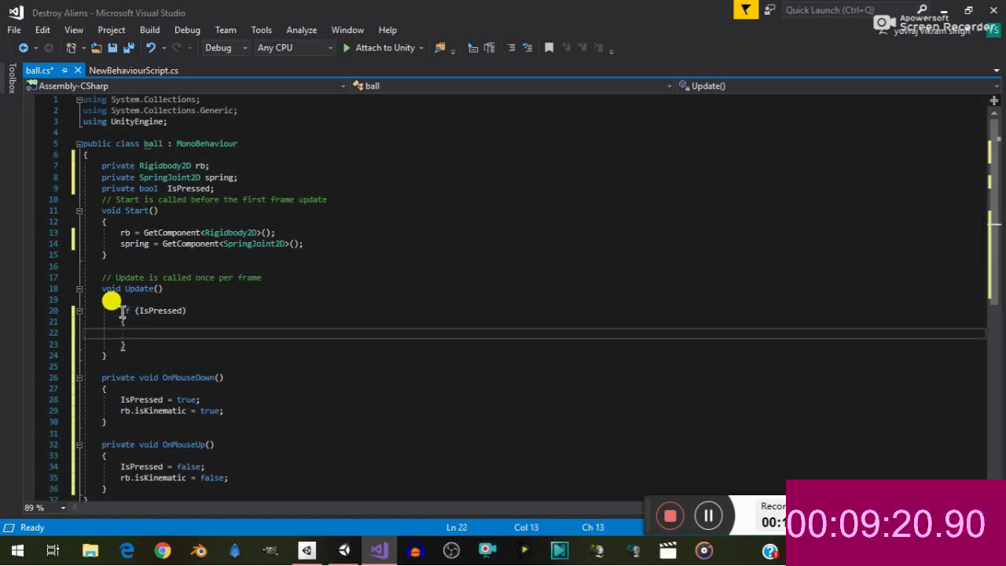
# Inside the block, set rb.position = Camera.main.ScreenToWorldPoint(Input.mousePosition)
pyautogui.write('rb.po')
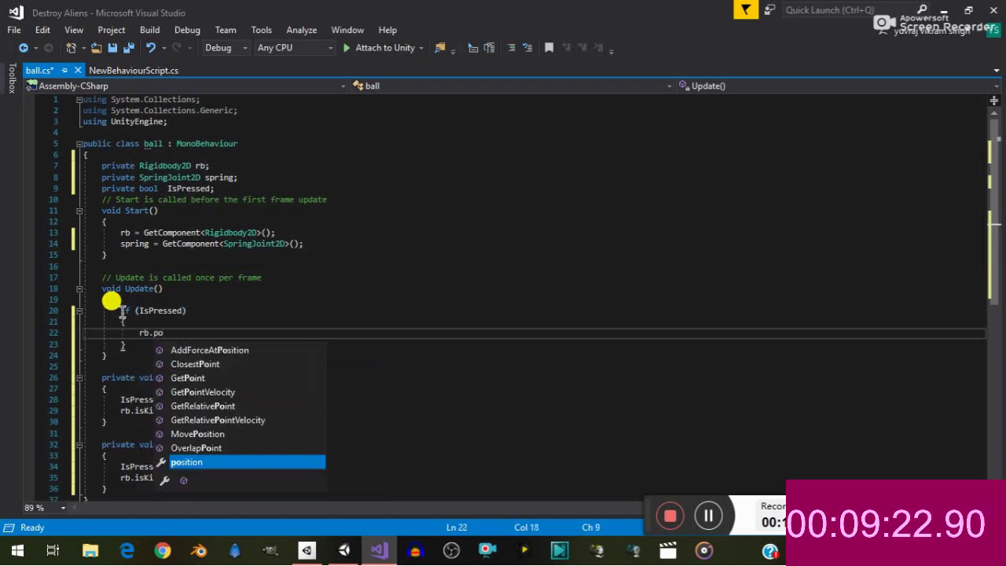
pyautogui.press('Tab')
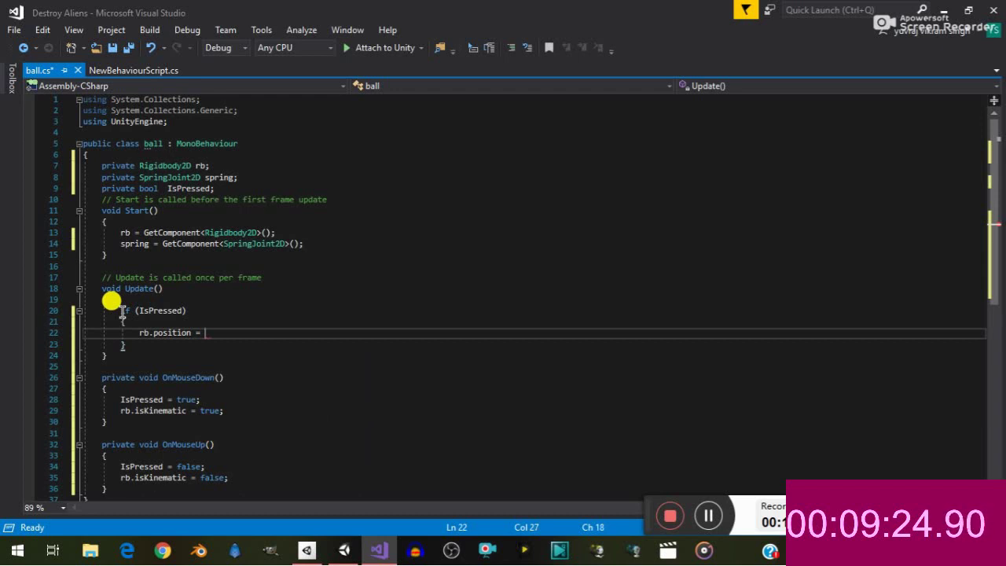
pyautogui.write('Came')
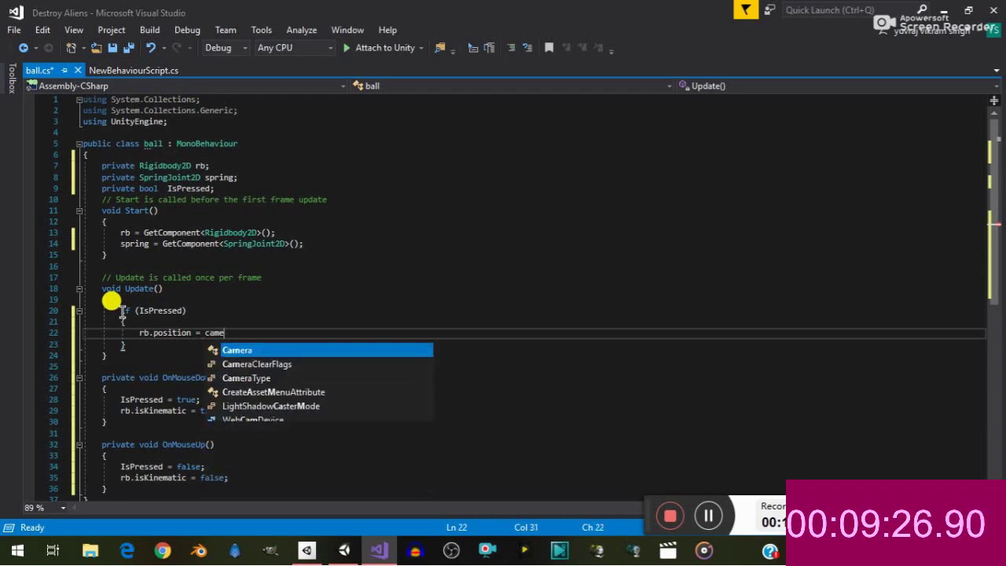
pyautogui.press('Tab')
pyautogui.write('.')
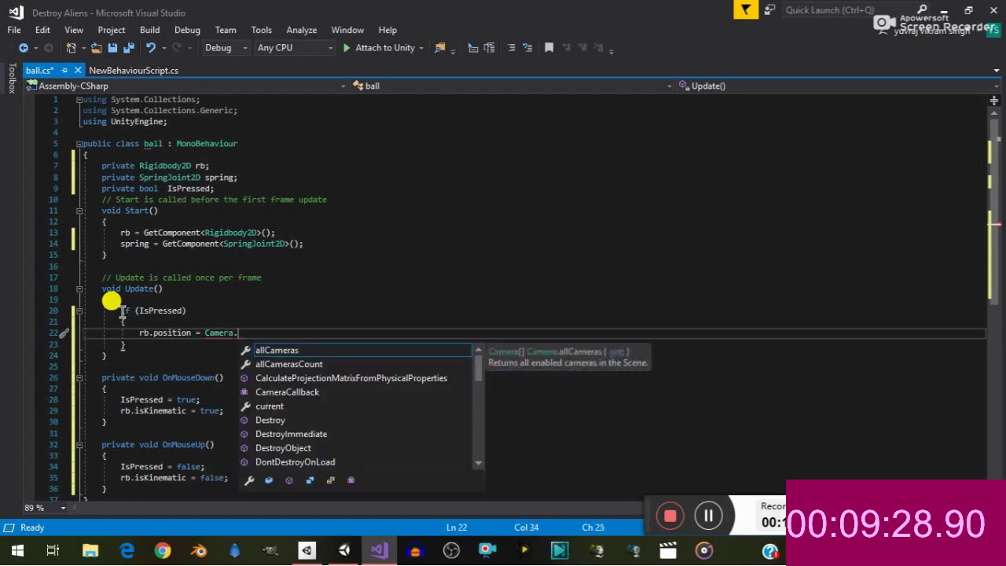
pyautogui.write('ma')
pyautogui.press('Tab')
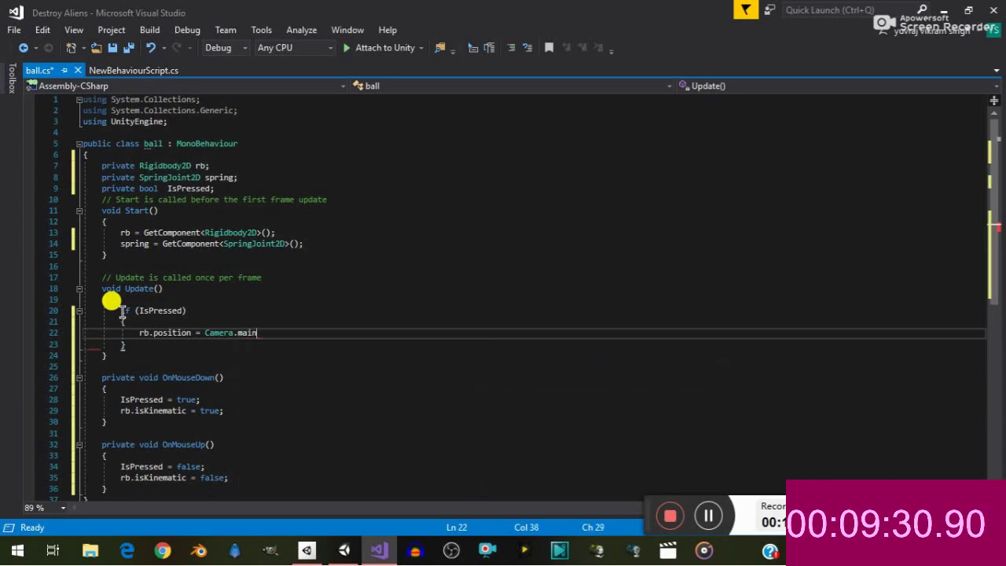
pyautogui.write('.scr')
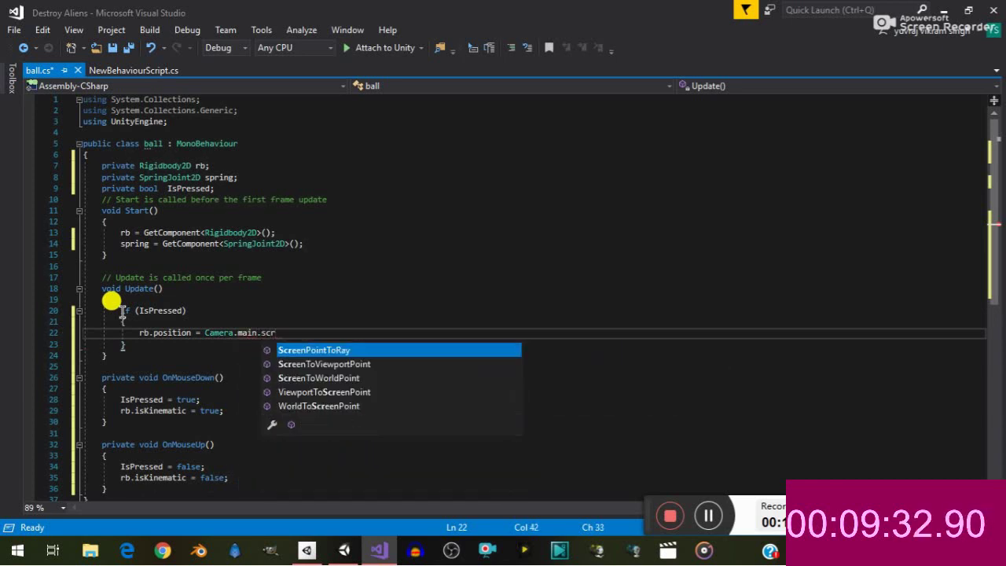
pyautogui.press('Down')
pyautogui.press('Down')
pyautogui.press('Down')
pyautogui.press('Up')
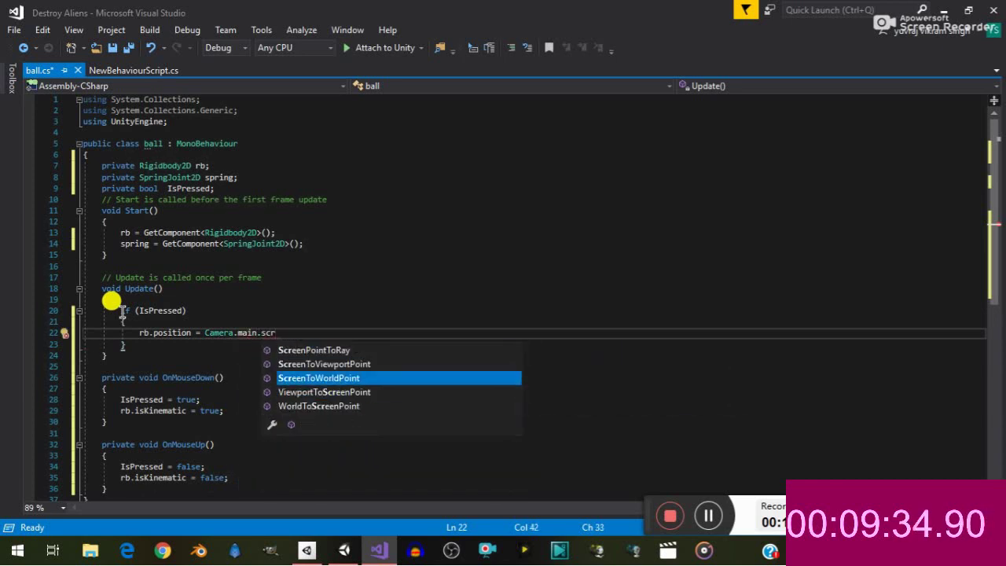
pyautogui.press('Tab')
pyautogui.write('(I')
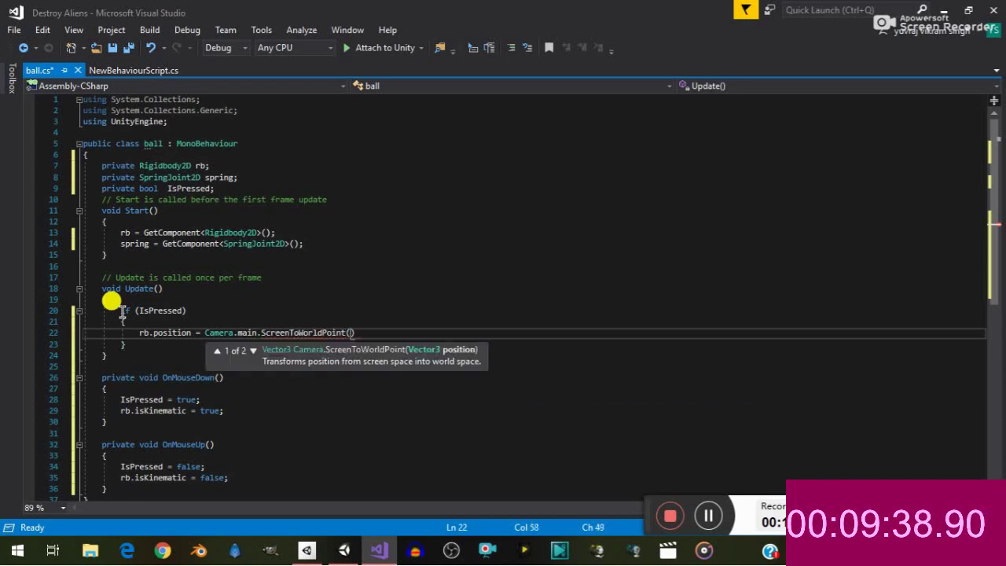
pyautogui.write('nput')
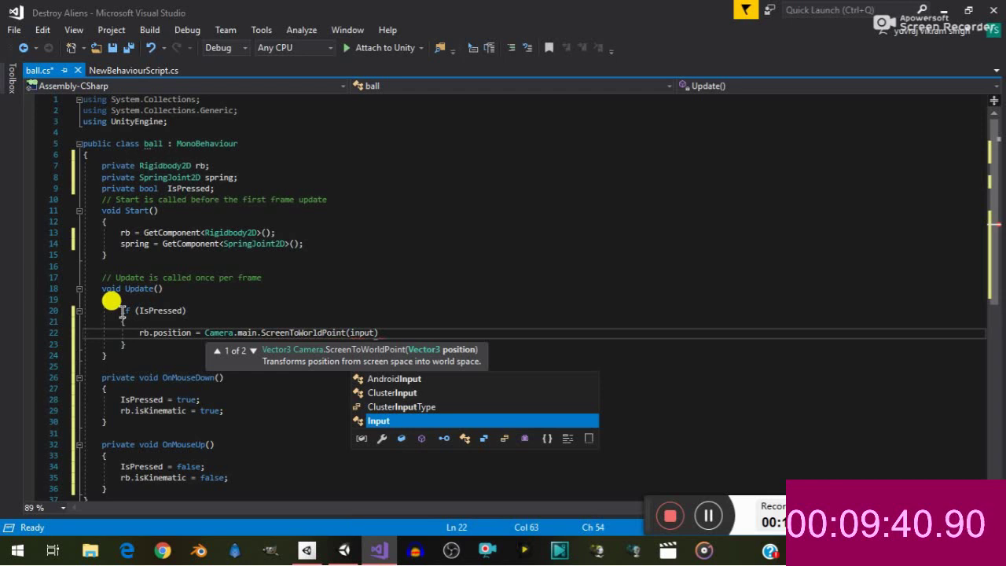
pyautogui.write('.')
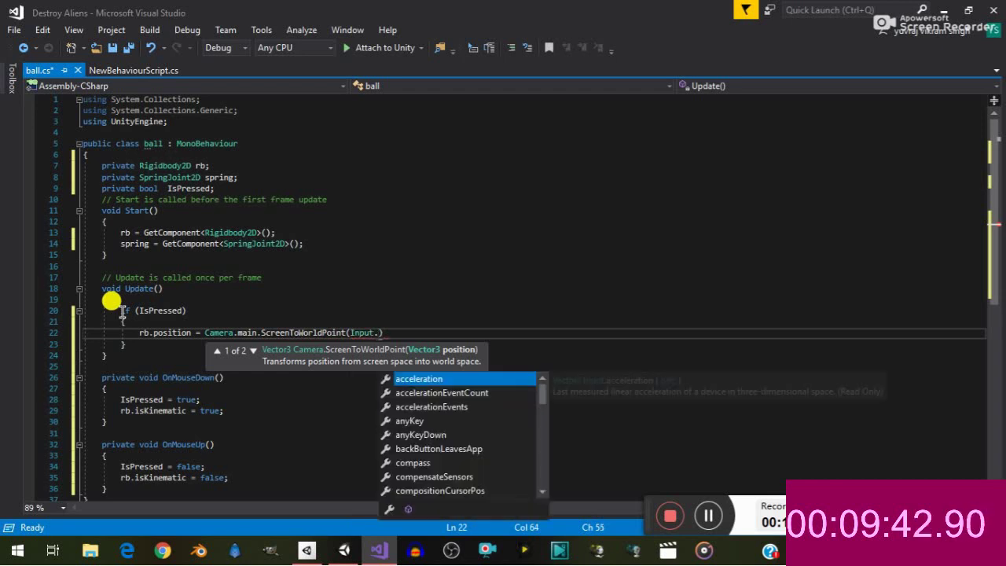
pyautogui.write('mo')
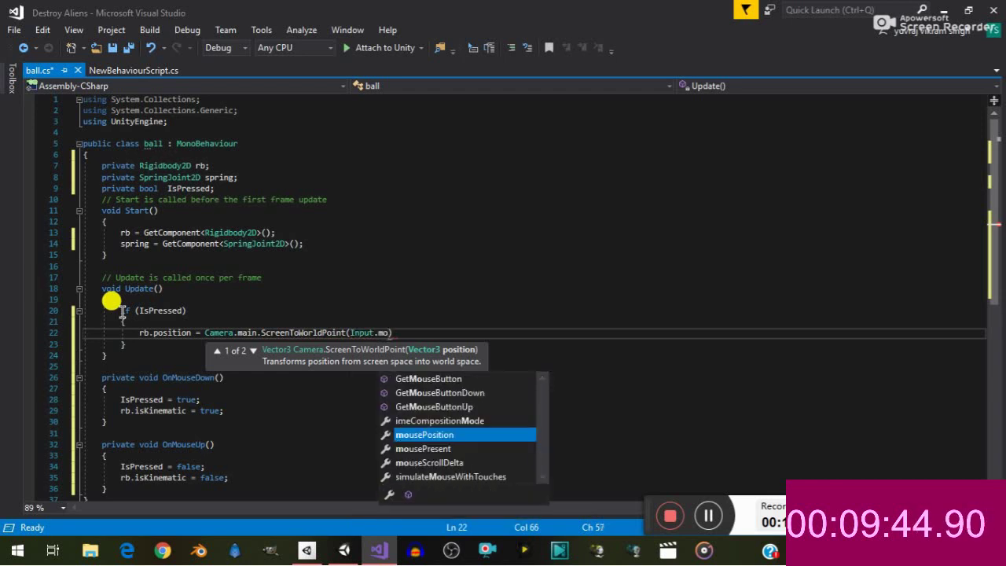
pyautogui.write('us')
pyautogui.press('Down')
pyautogui.press('Up')
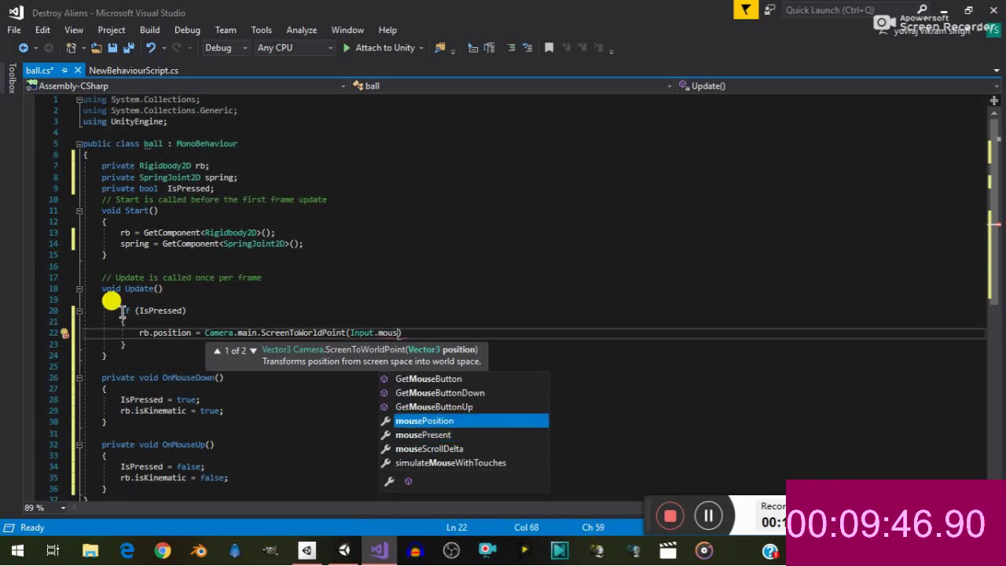
pyautogui.press('Tab')
pyautogui.write(')')
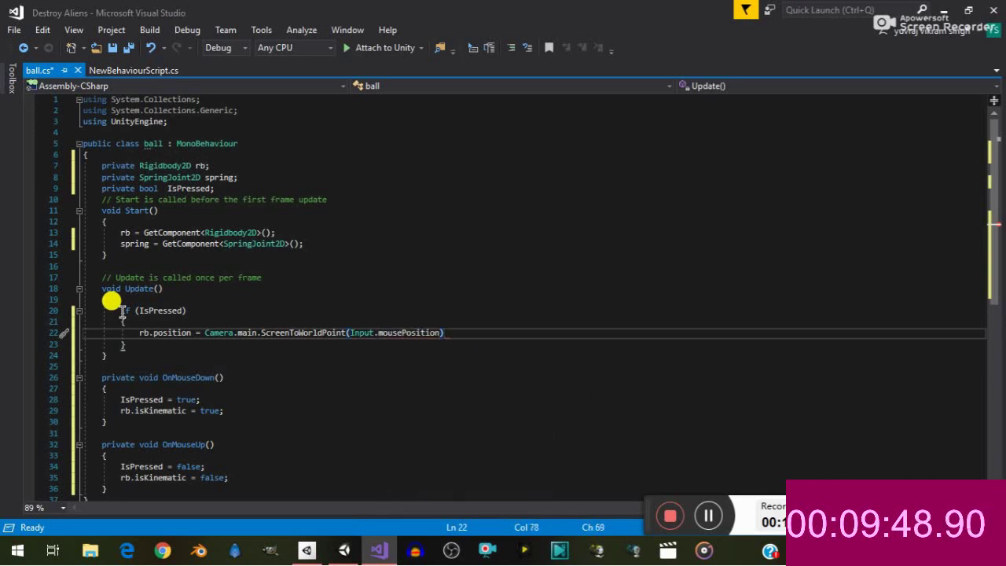
pyautogui.press('Down')
pyautogui.press('Down')
pyautogui.press('Down')
pyautogui.press('Down')
pyautogui.press('Down')
pyautogui.press('Down')
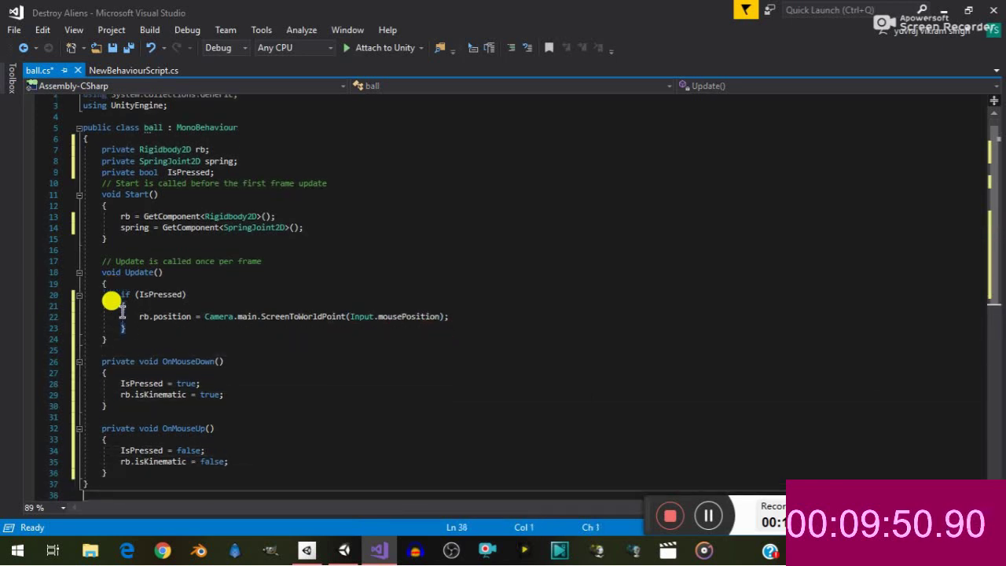
pyautogui.press('Up')
pyautogui.press('Up')
# Below OnMouseUp, add an IEnumerator Release() coroutine that yields return new WaitForSeconds(0.15)
pyautogui.press('End')
pyautogui.press('Return')
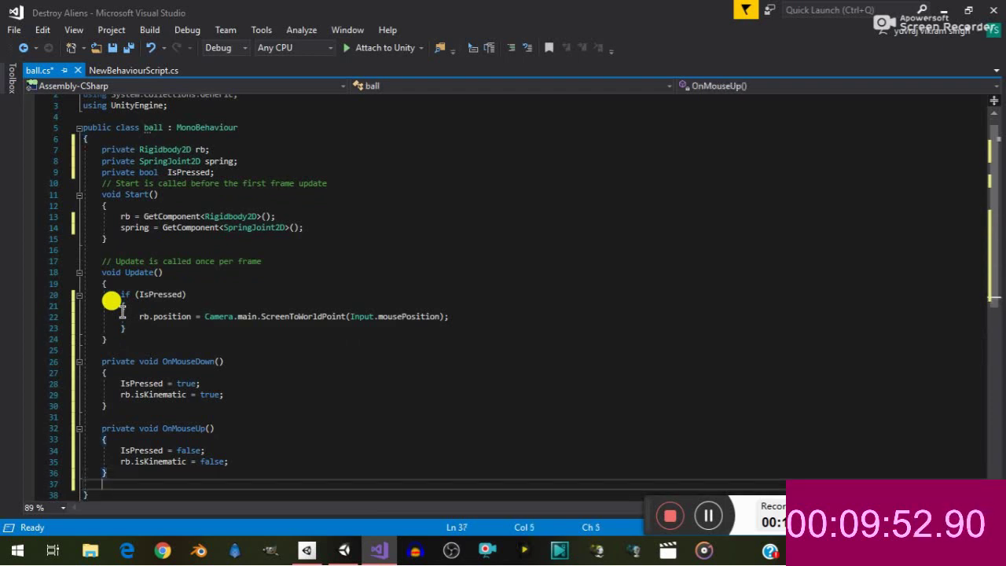
pyautogui.write('I')
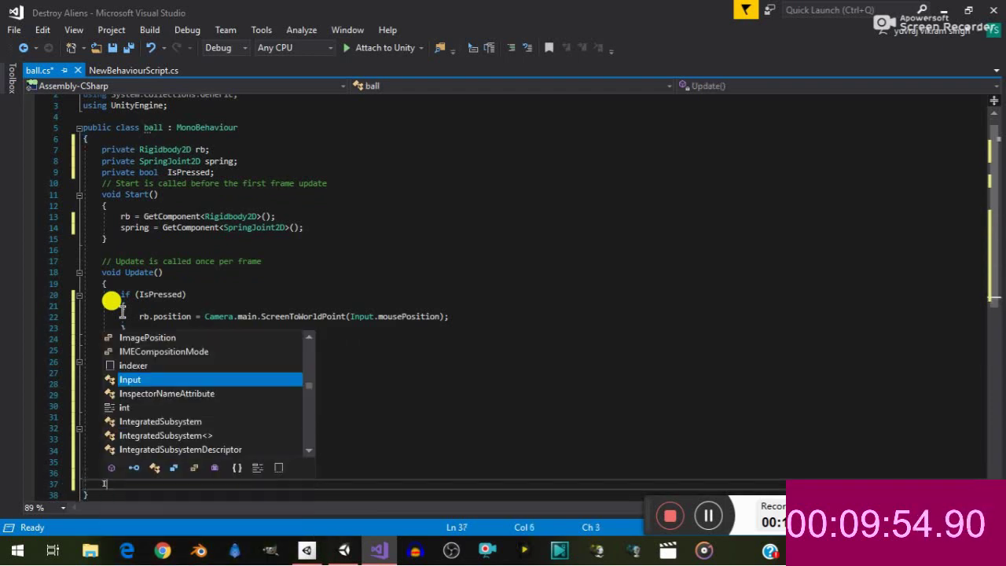
pyautogui.write('e')
pyautogui.press('Down')
pyautogui.press('Down')
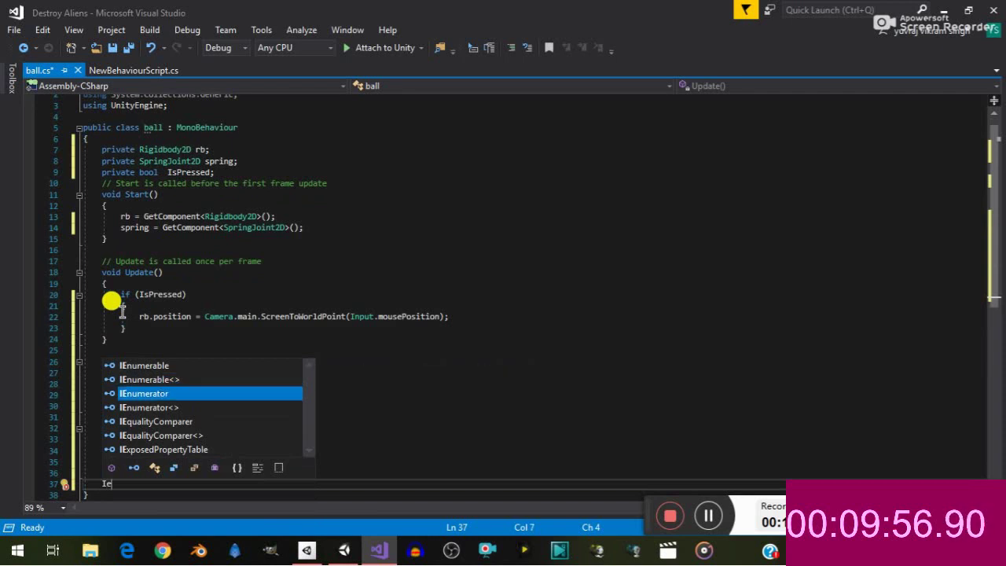
pyautogui.press('Return')
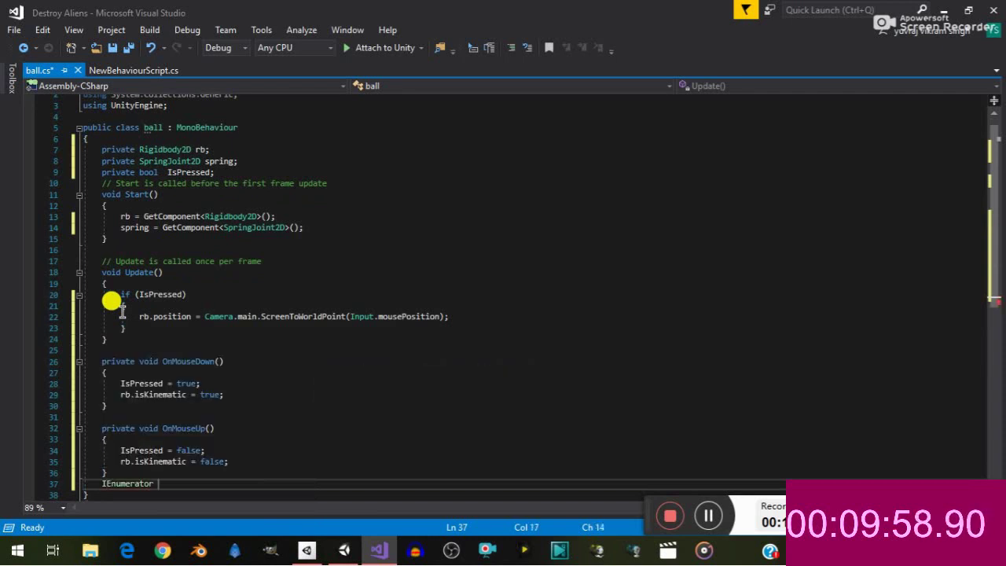
pyautogui.write('Rel')
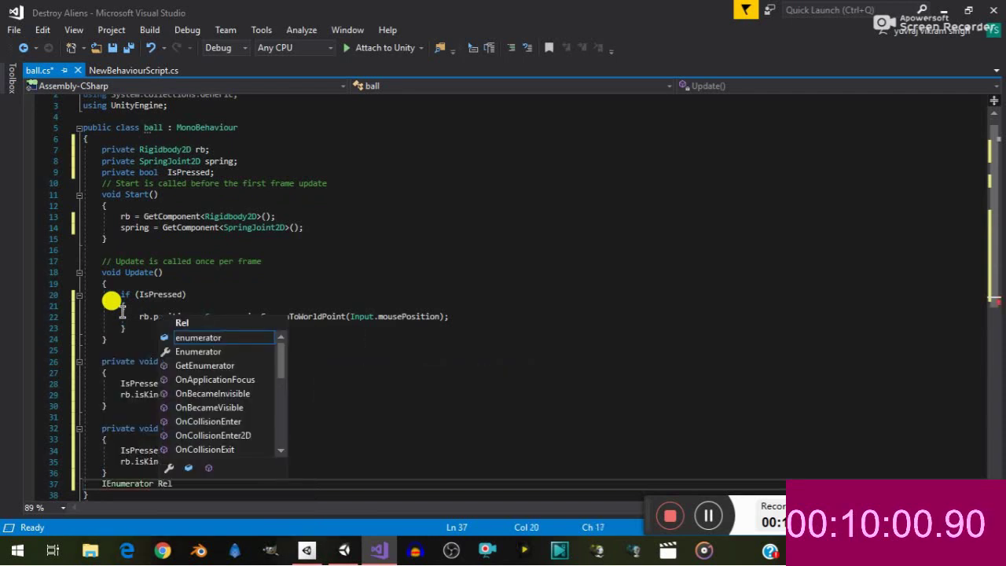
pyautogui.write('ease')
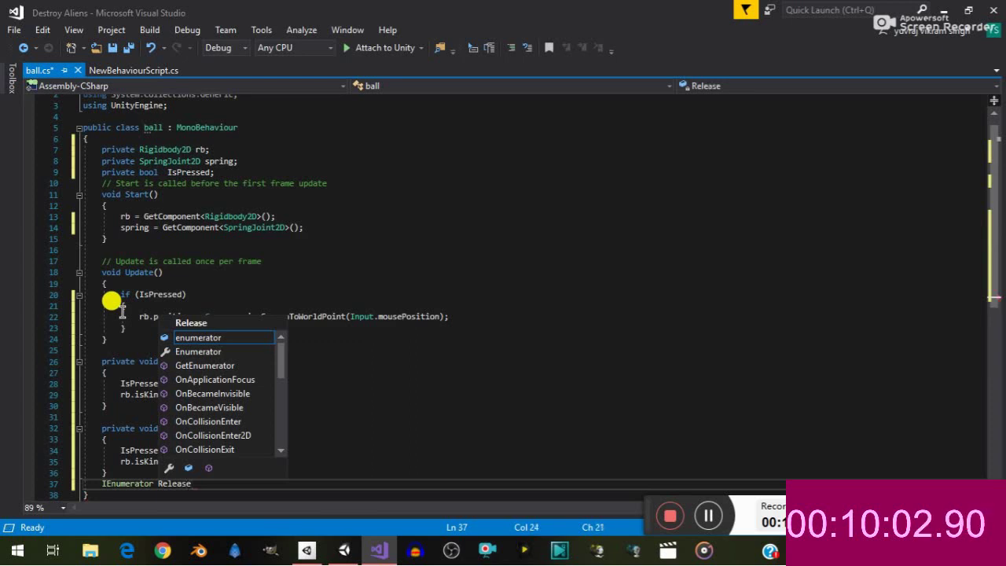
pyautogui.write('() {')
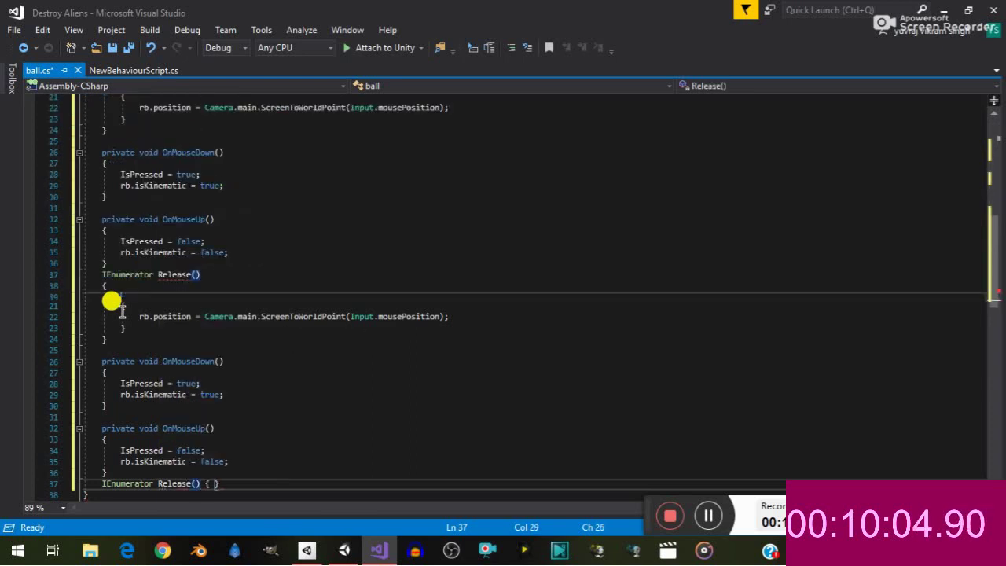
pyautogui.press('Return')
pyautogui.write('y')
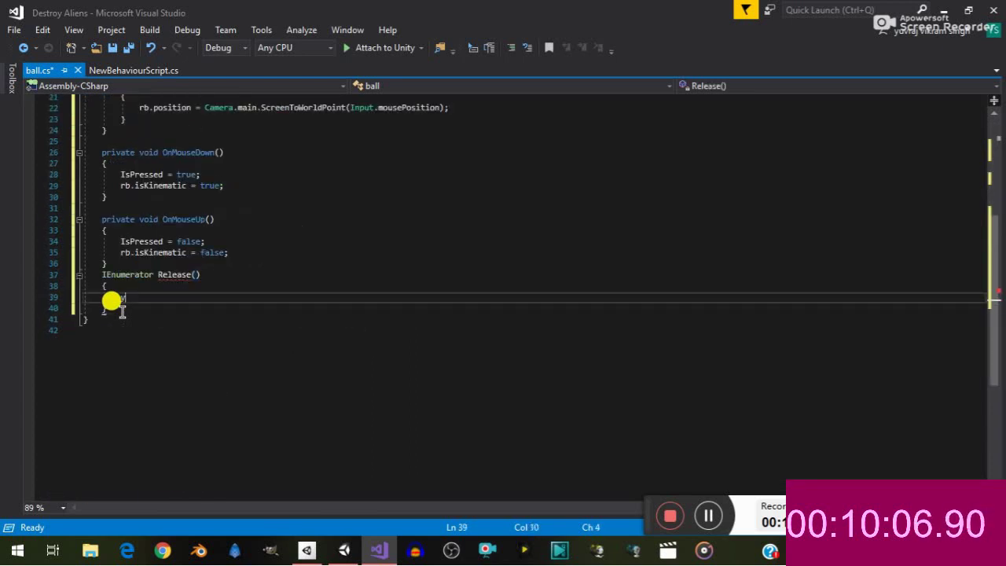
pyautogui.write('i')
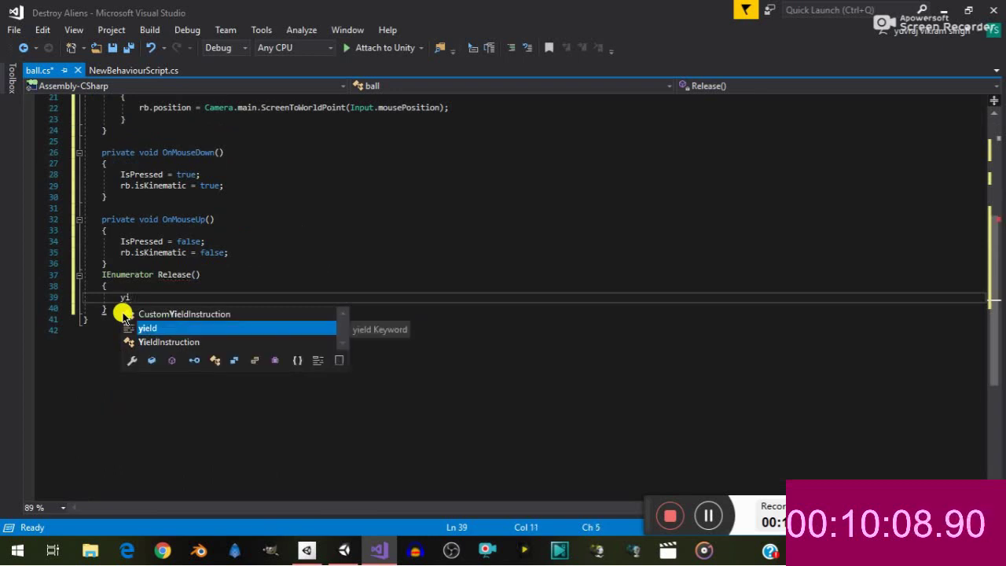
pyautogui.write('el')
pyautogui.press('Tab')
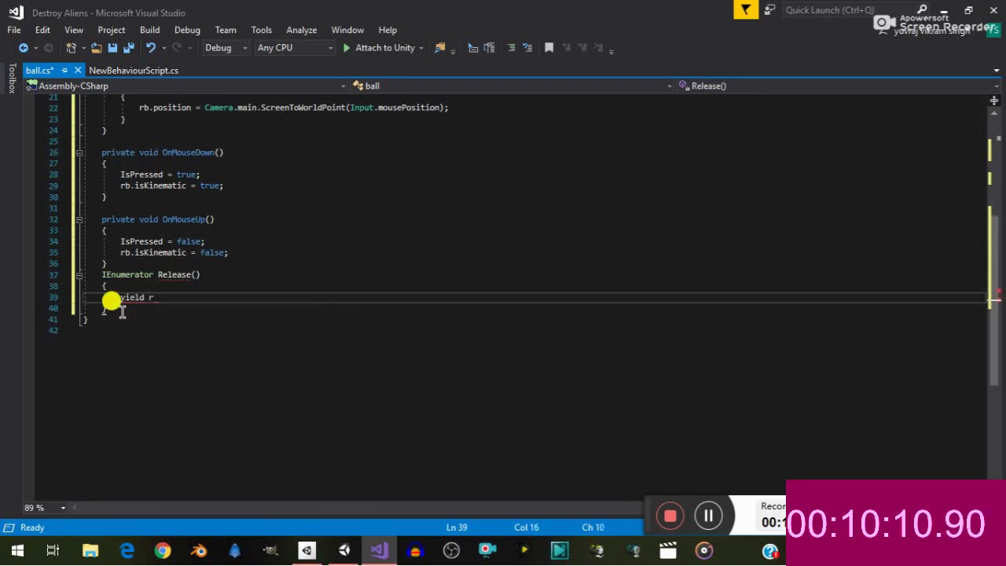
pyautogui.write('e')
pyautogui.write('turn')
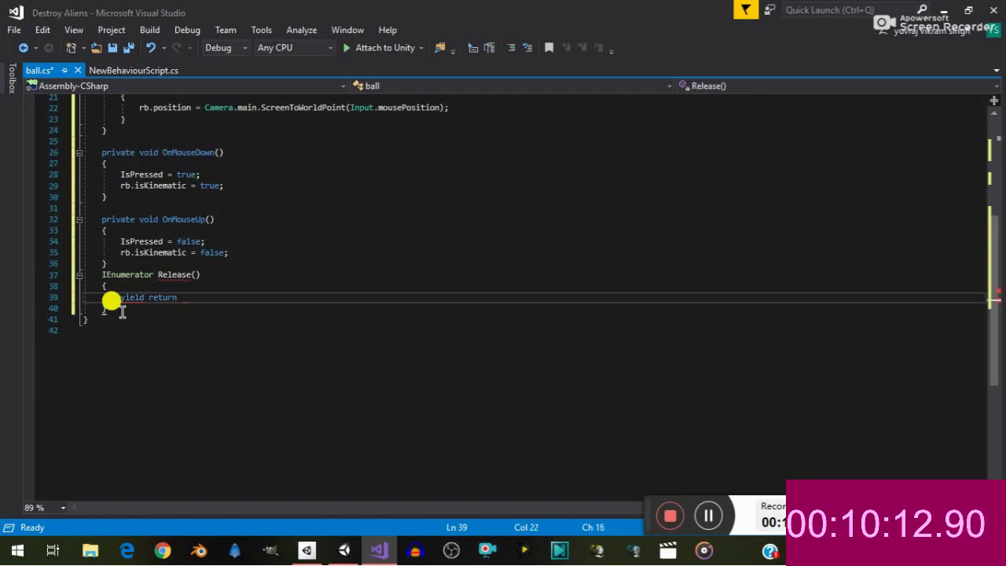
pyautogui.write(' new w')
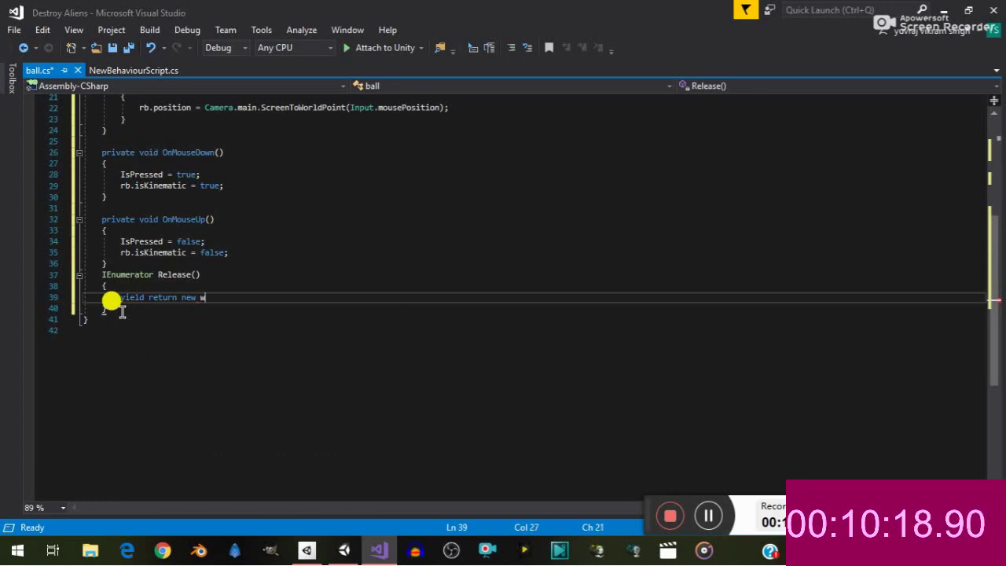
pyautogui.write('  ait')
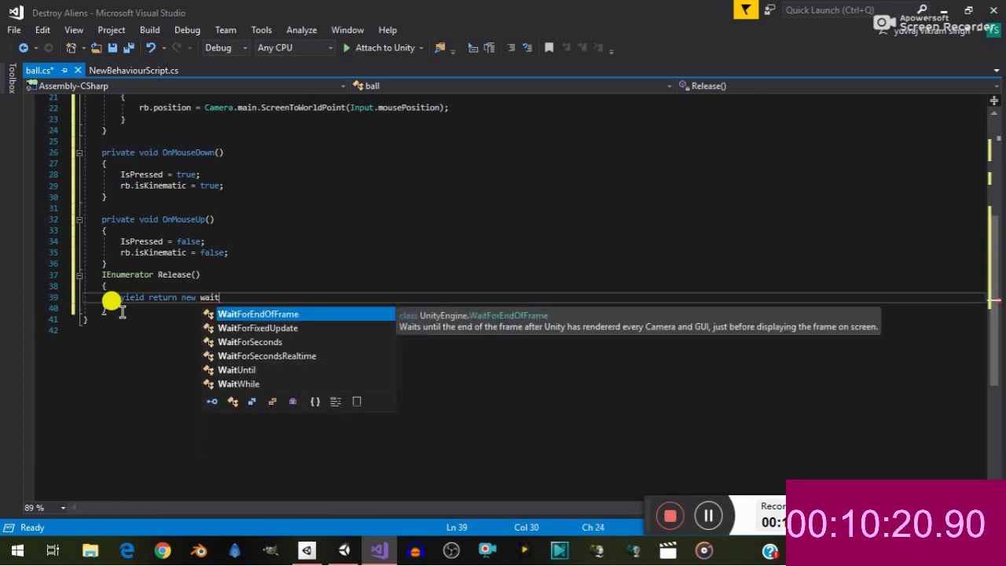
pyautogui.press('Down')
pyautogui.press('Down')
pyautogui.press('Tab')
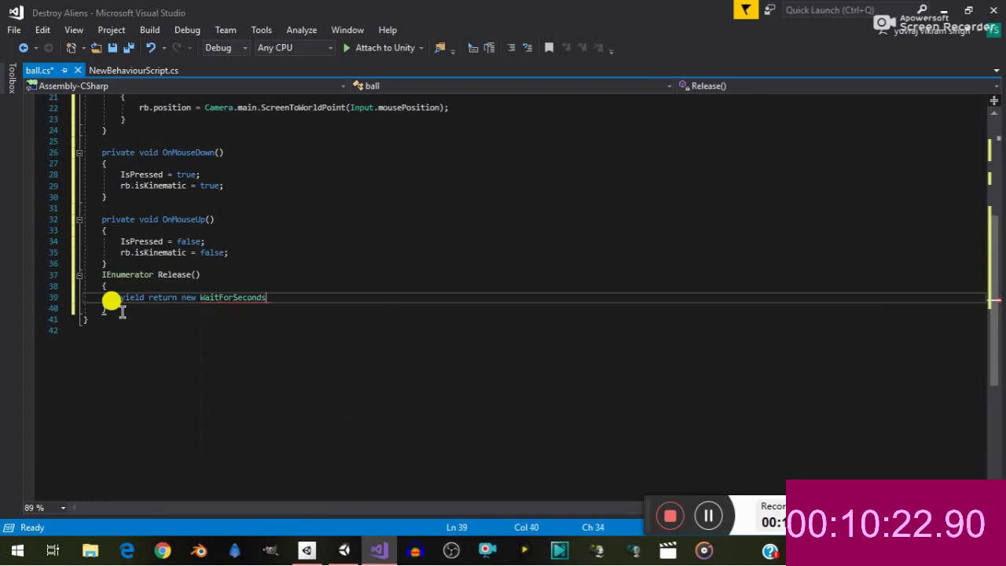
pyautogui.write('(0')
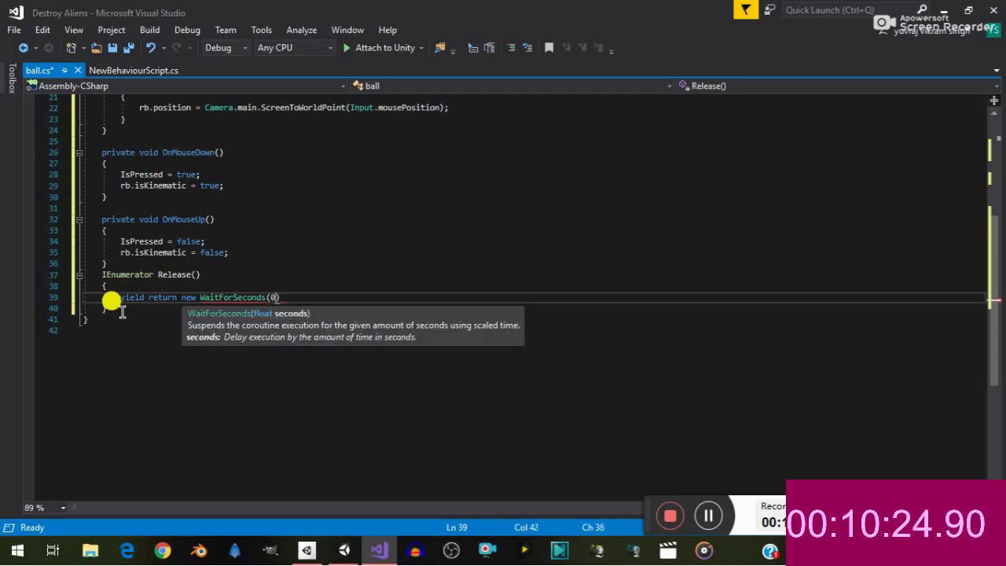
pyautogui.write('.15)')
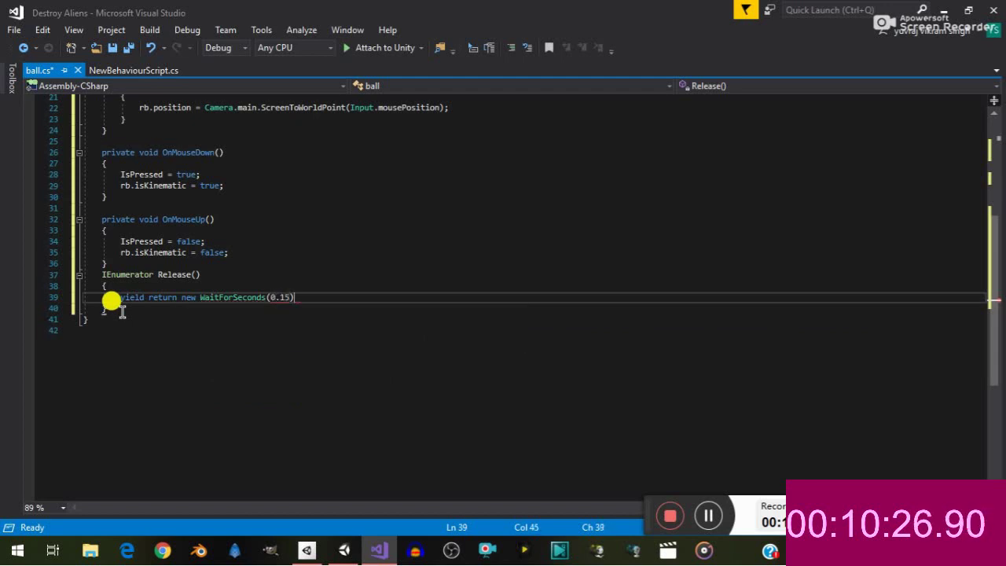
pyautogui.press('Return')
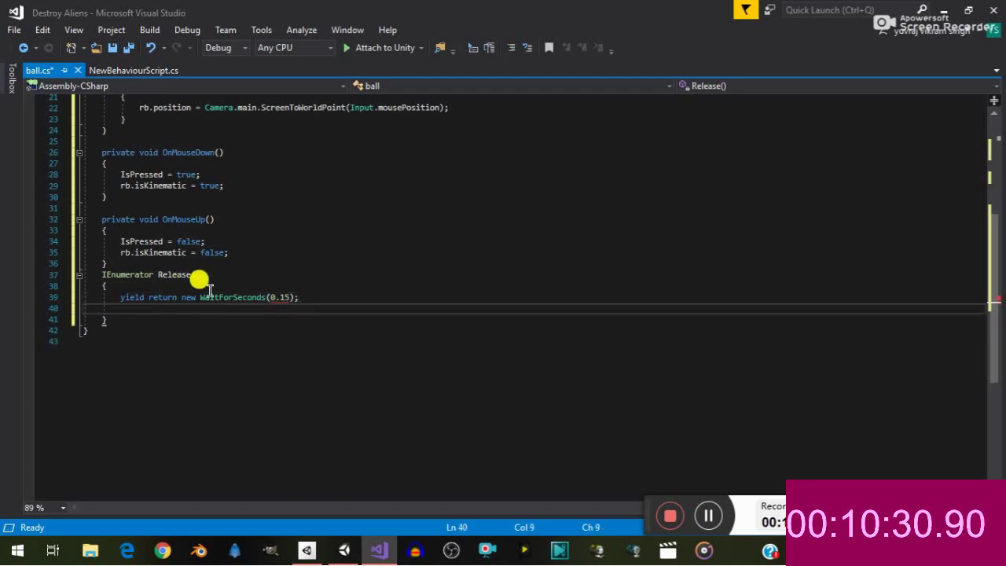
# Make the delay 0.15f and add GetComponent<SpringJoint2D>().enabled = false; after it
pyautogui.click(290, 297)
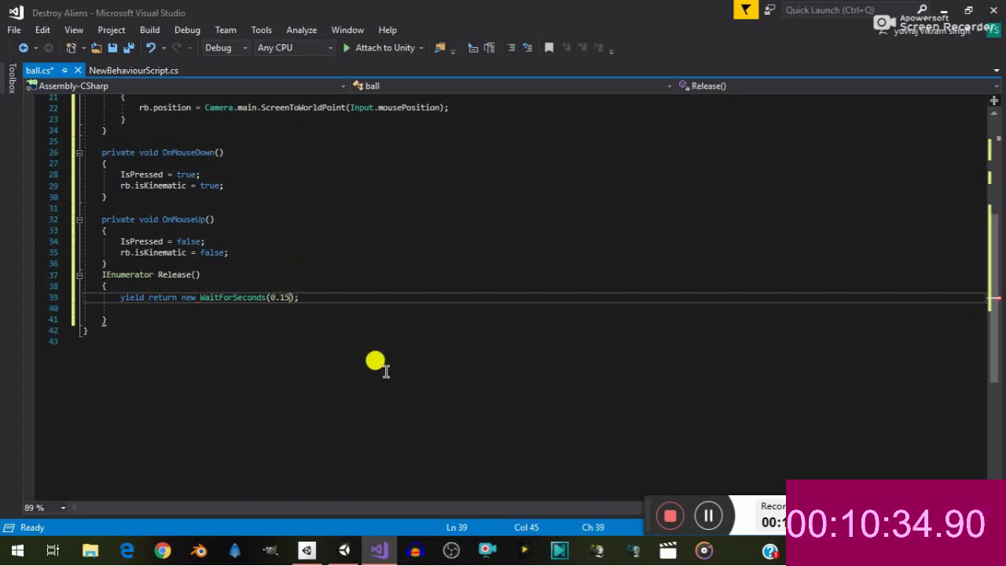
pyautogui.write('f')
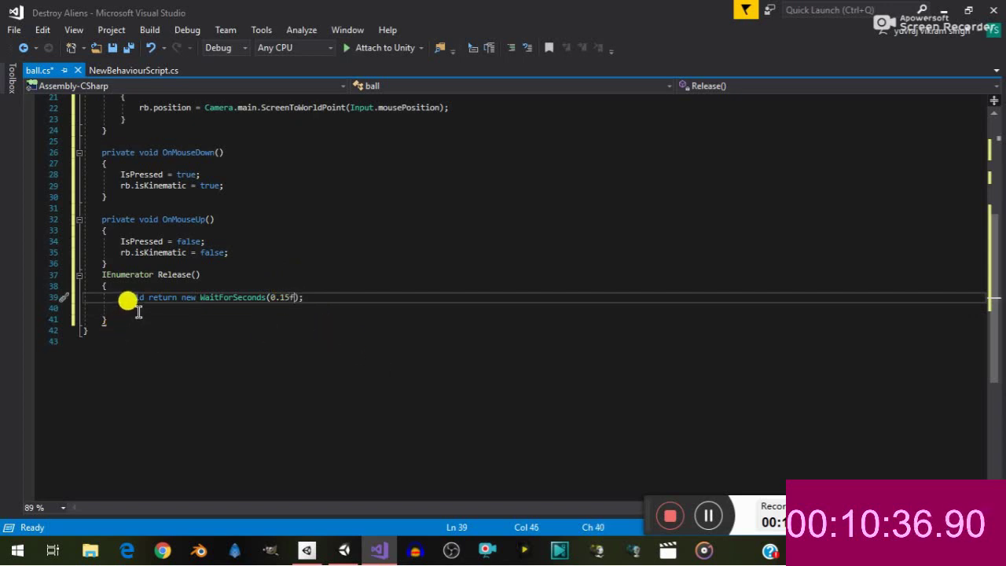
pyautogui.click(138, 312)
pyautogui.press('Return')
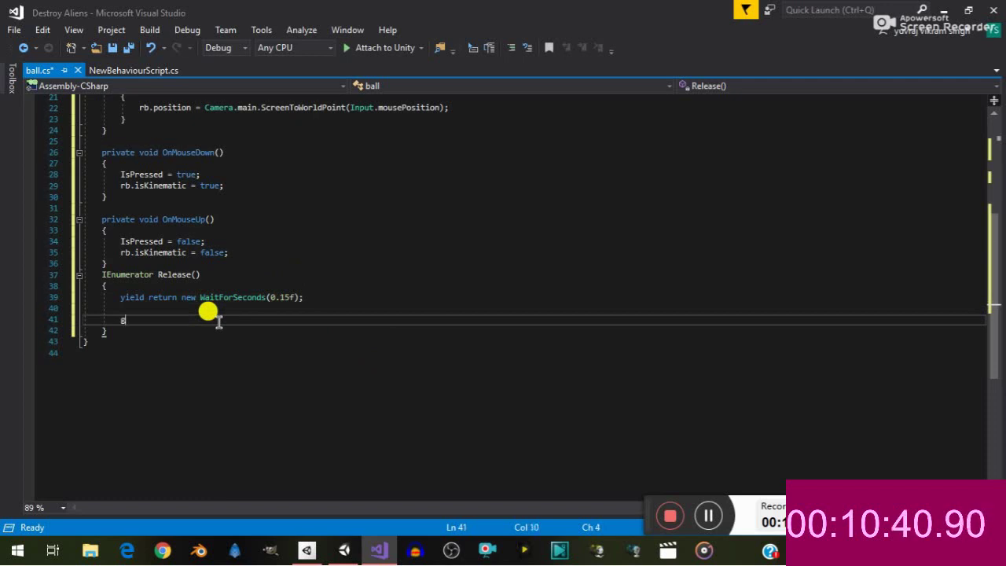
pyautogui.write('et')
pyautogui.press('Tab')
pyautogui.write('<>')
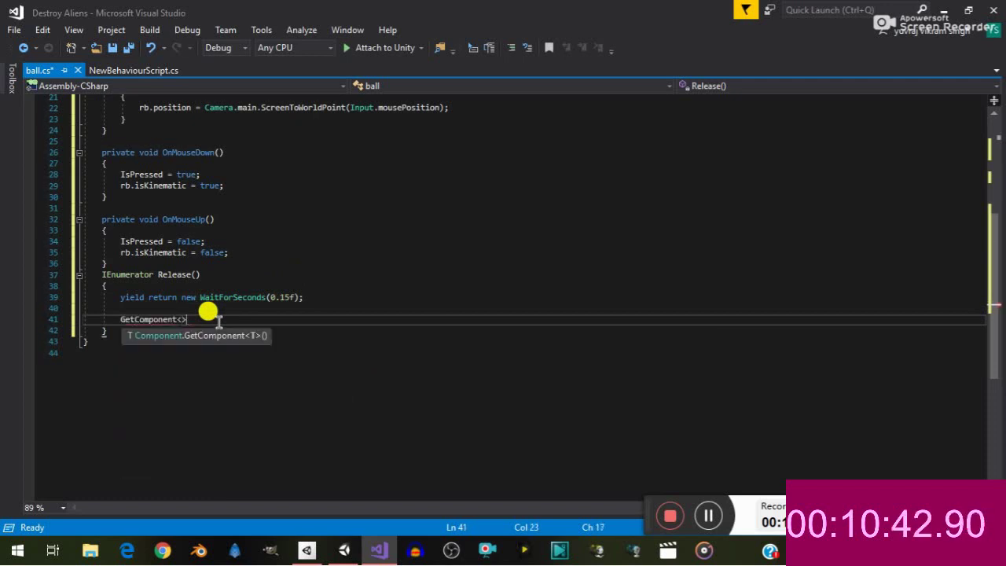
pyautogui.press('Down')
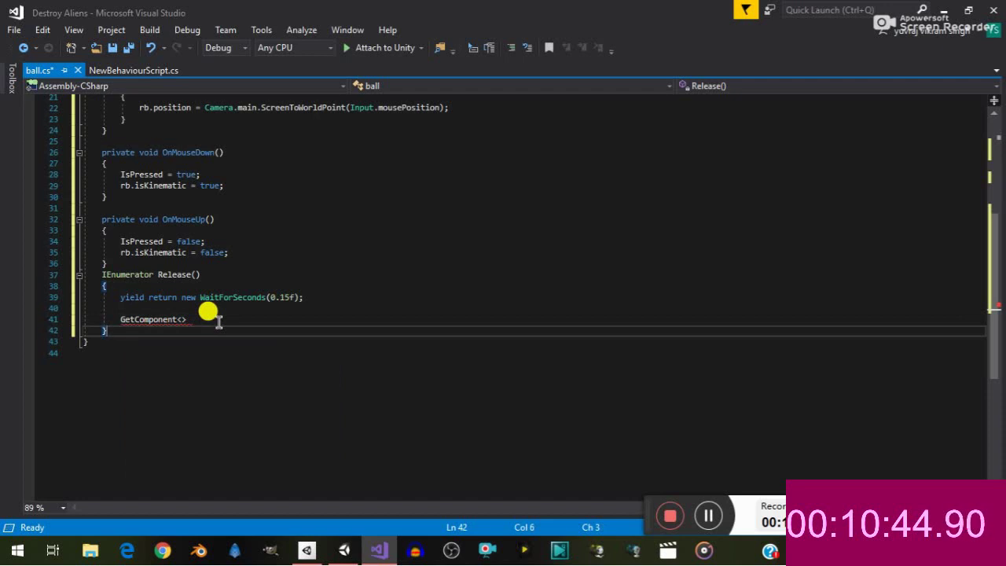
pyautogui.click(181, 319)
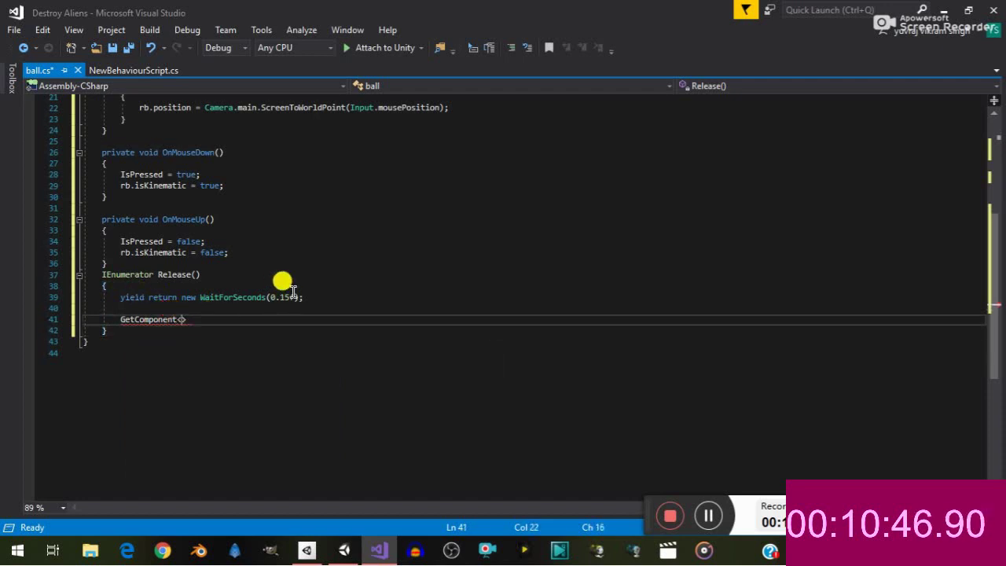
pyautogui.write('sprin')
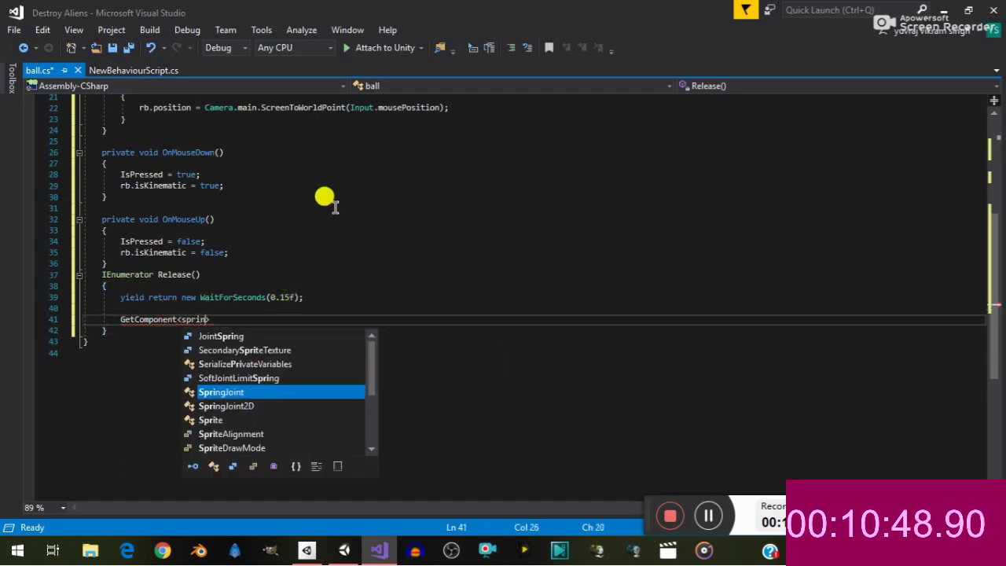
pyautogui.write('g>')
pyautogui.press('Down')
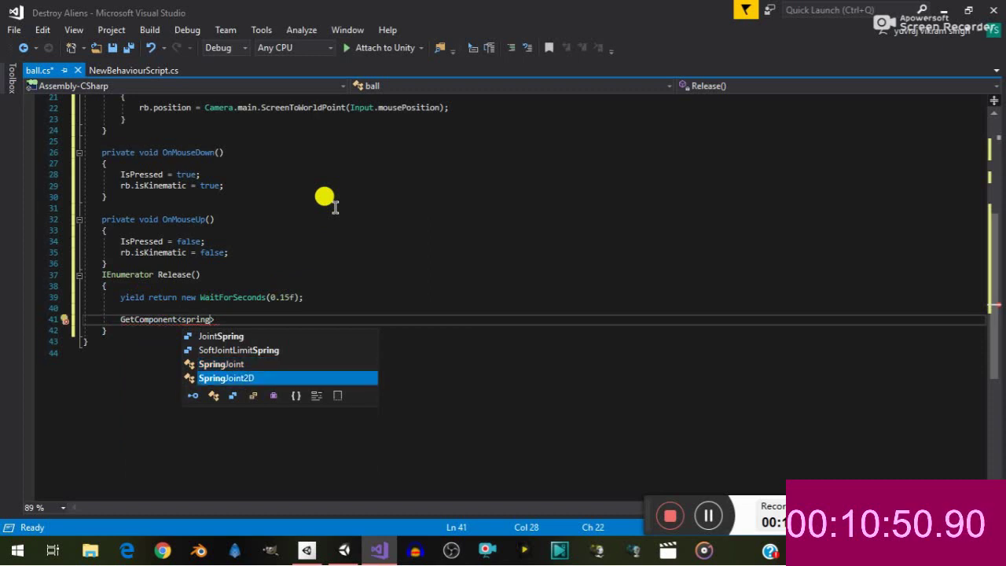
pyautogui.press('Tab')
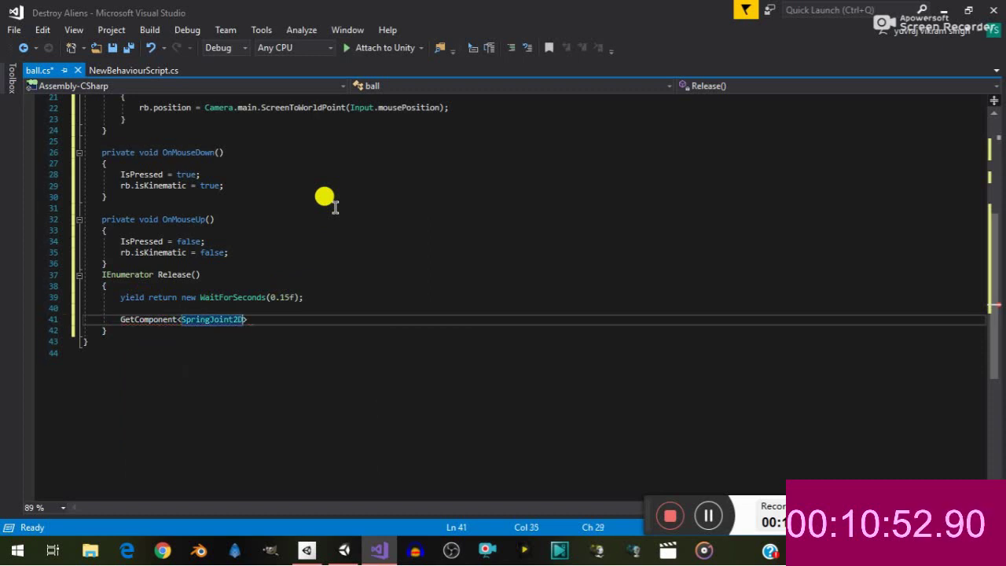
pyautogui.write('>')
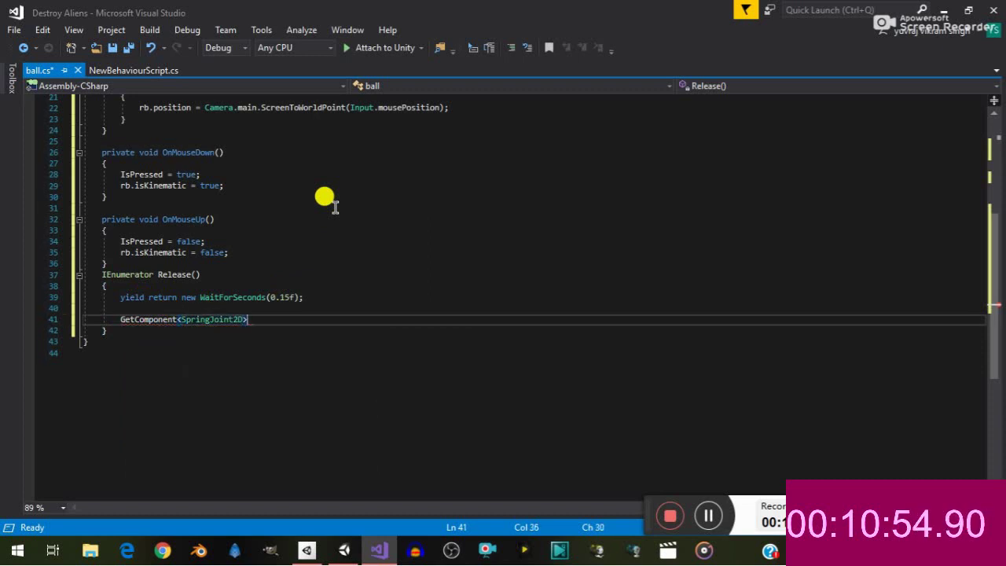
pyautogui.write('()')
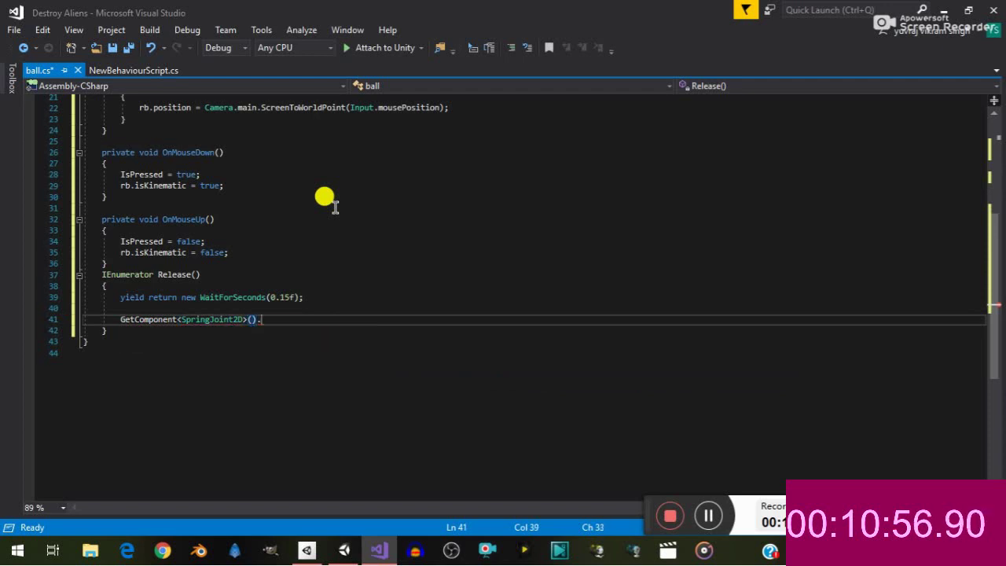
pyautogui.write('.en')
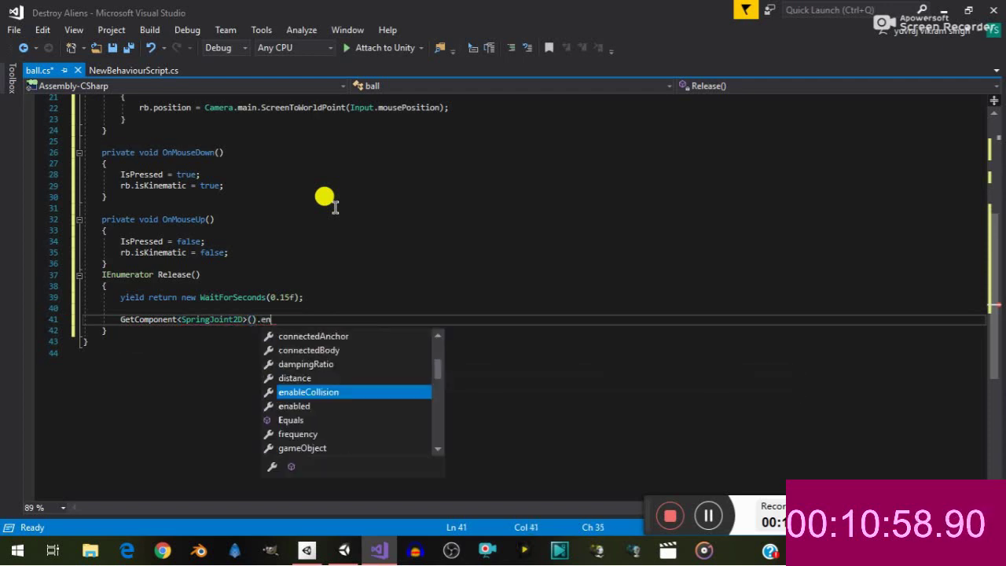
pyautogui.write('a')
pyautogui.press('Escape')
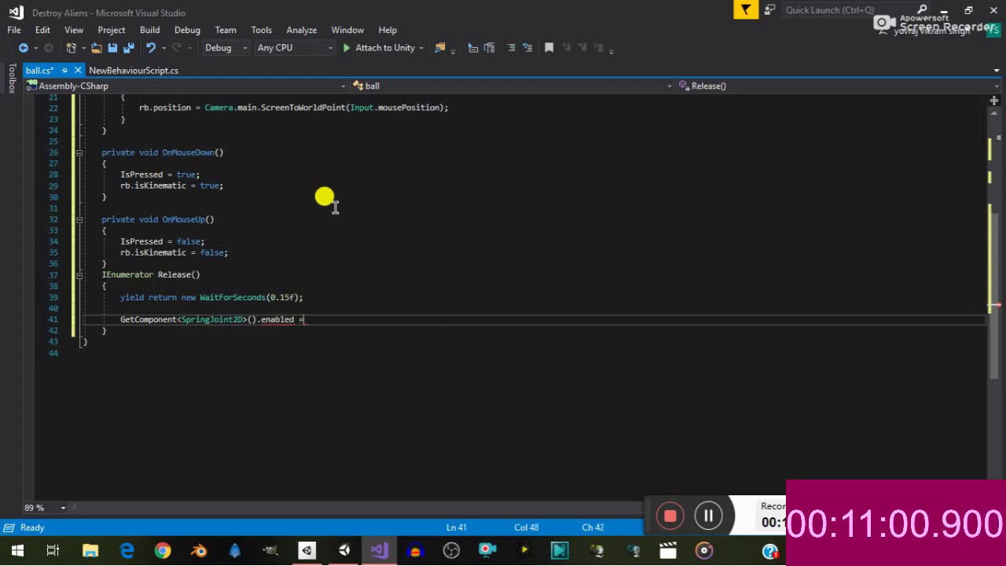
pyautogui.write(' fa')
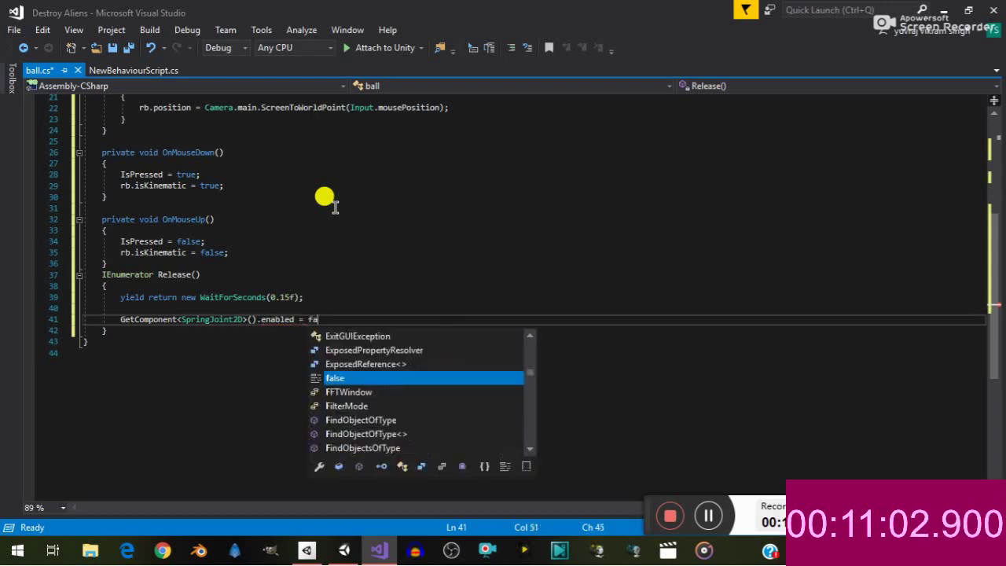
pyautogui.write('lse;')
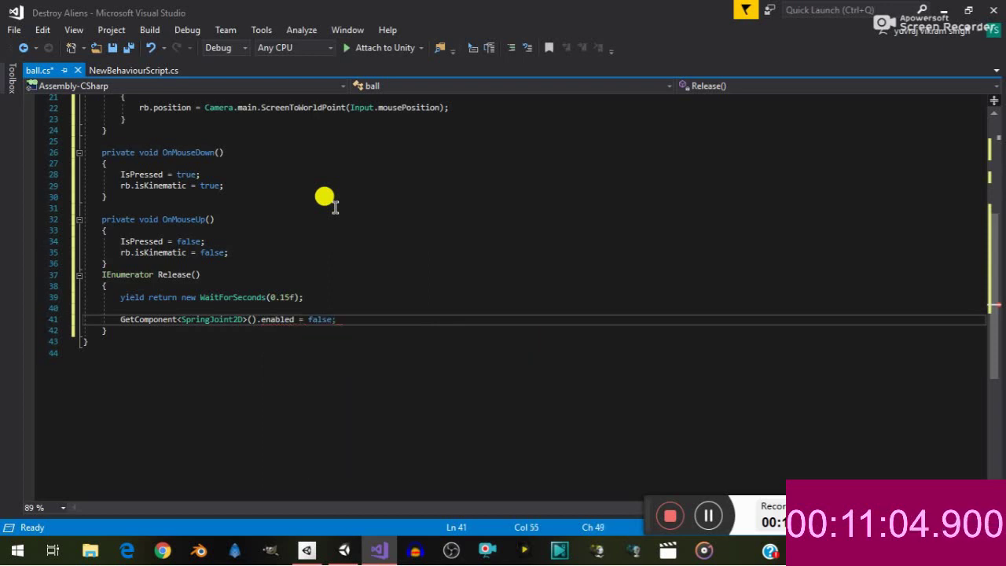
# Add StartCoroutine(Release()); at the end of OnMouseUp and save ball.cs
pyautogui.click(234, 252)
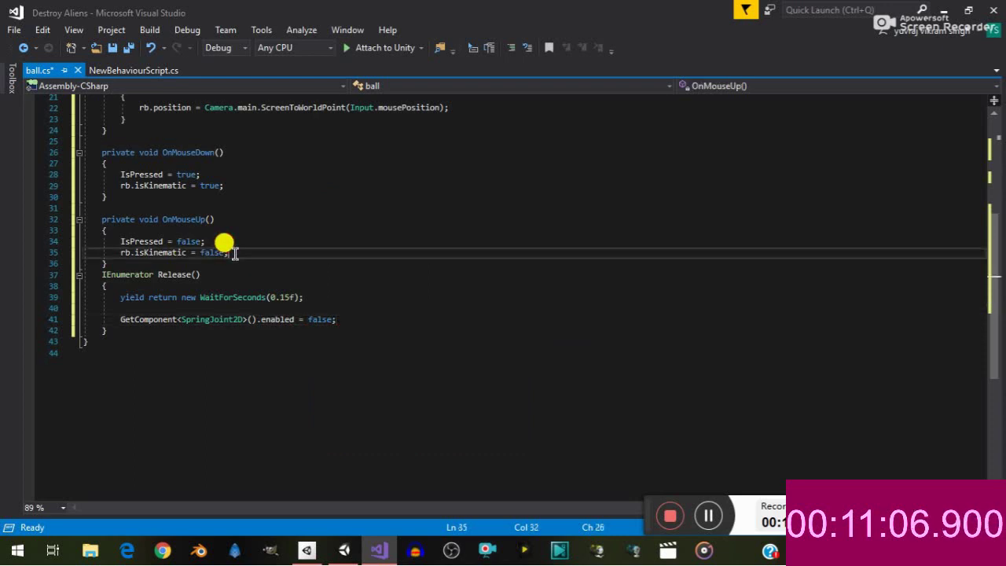
pyautogui.press('Return')
pyautogui.write('st')
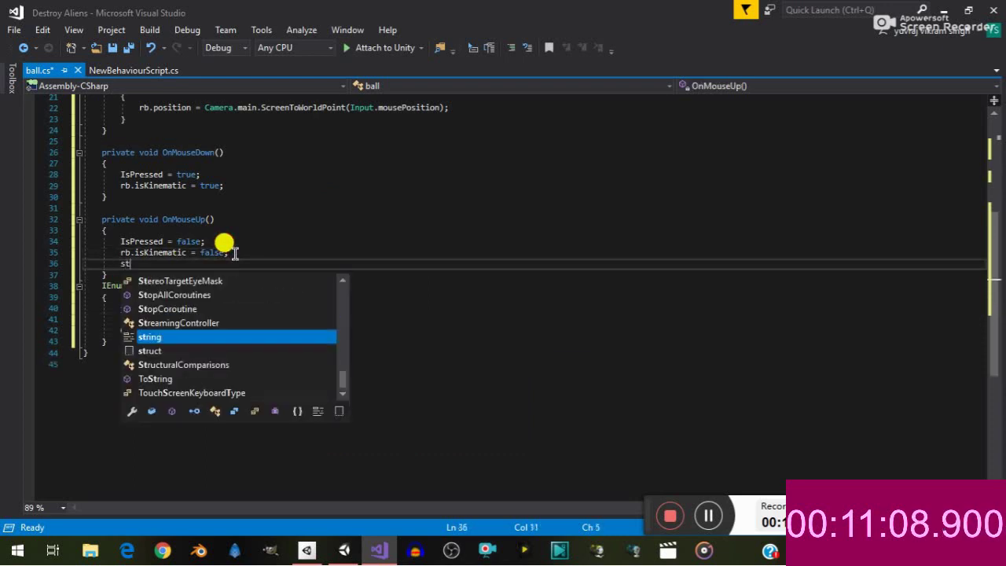
pyautogui.write('art')
pyautogui.press('Down')
pyautogui.press('Tab')
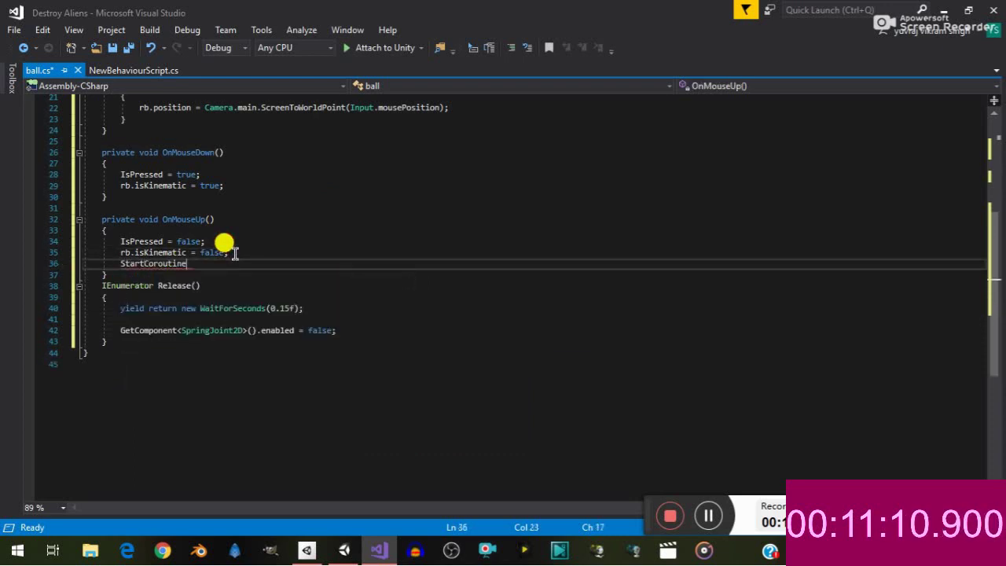
pyautogui.write('(R')
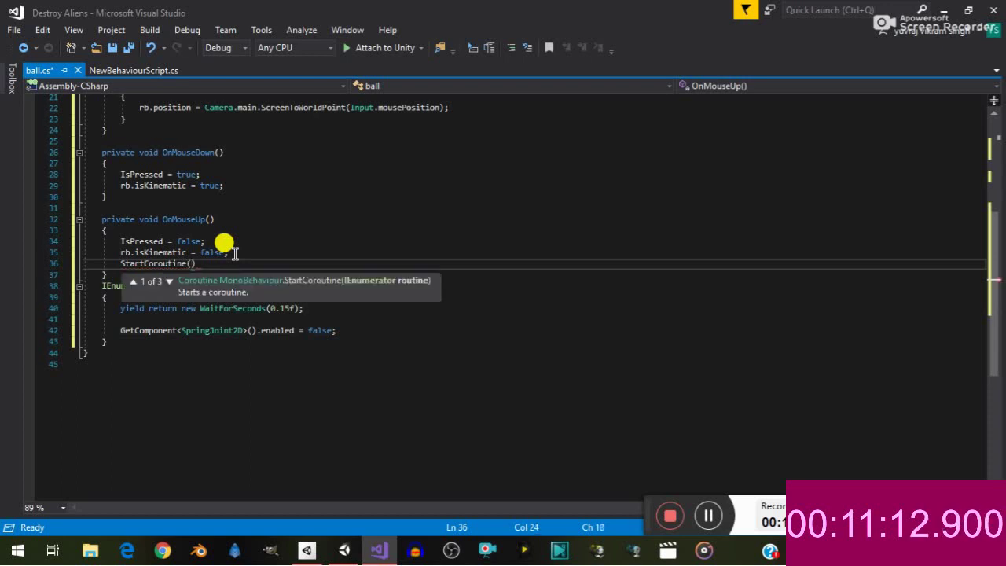
pyautogui.write('e')
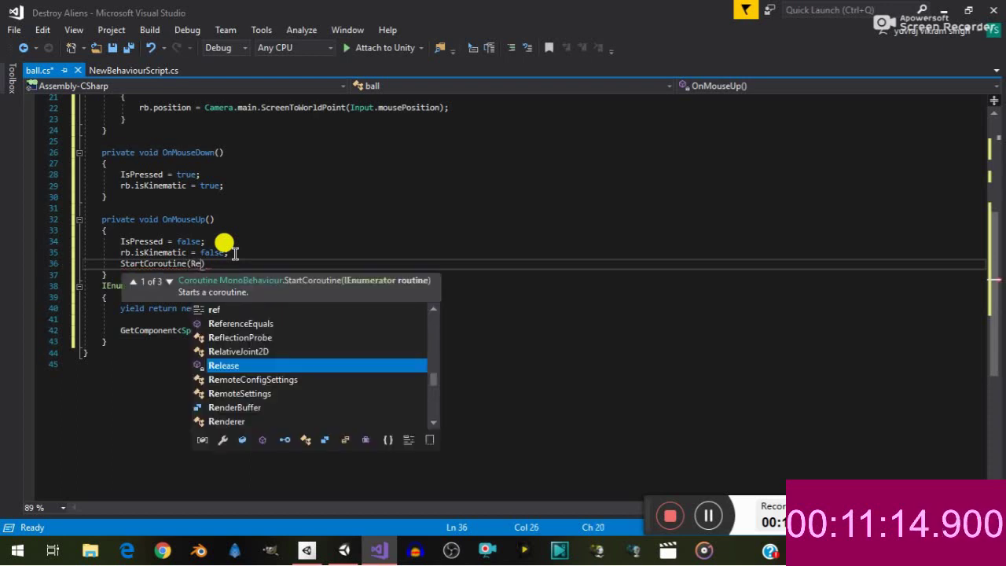
pyautogui.press('Tab')
pyautogui.write('(')
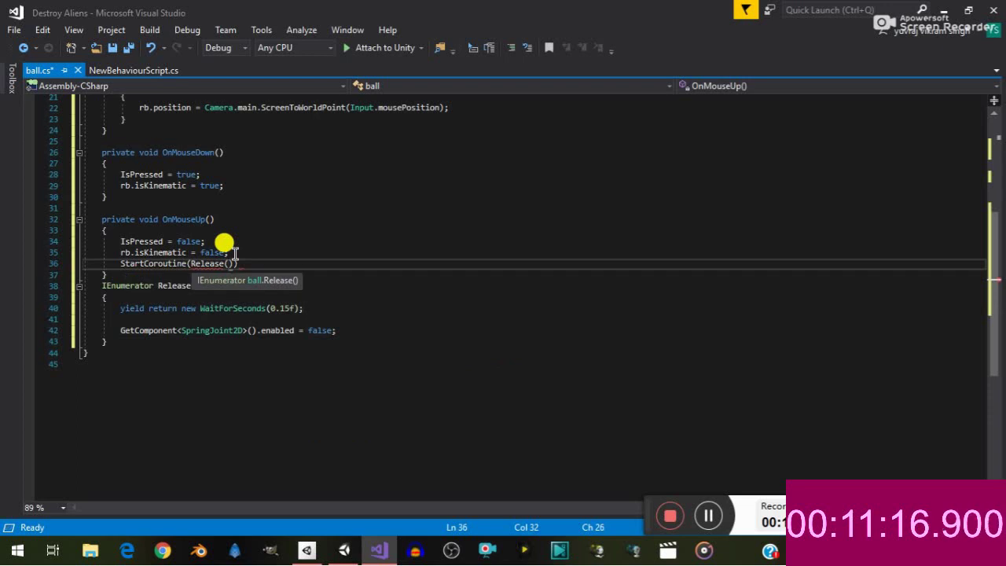
pyautogui.write('));')
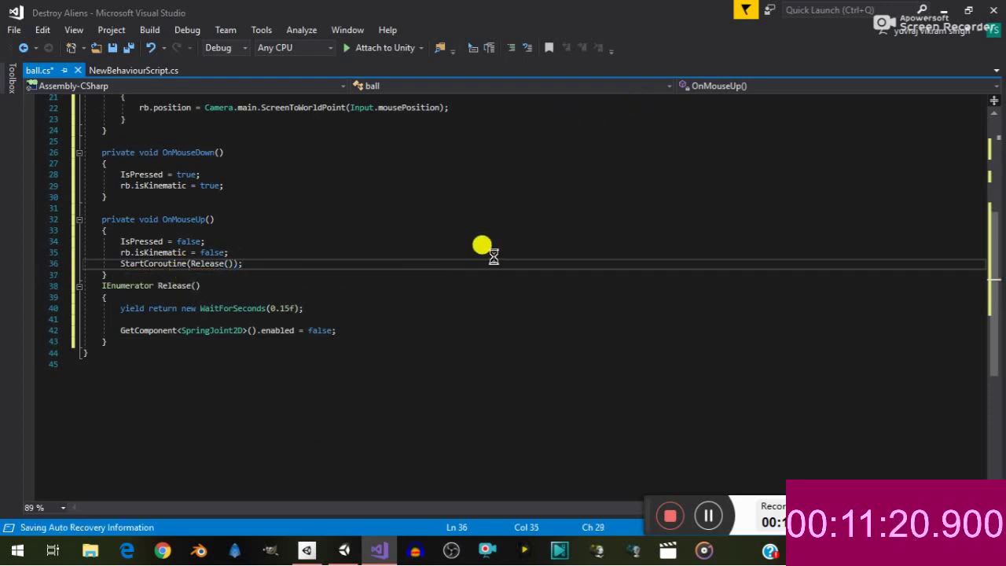
pyautogui.hotkey('ctrl', 's')
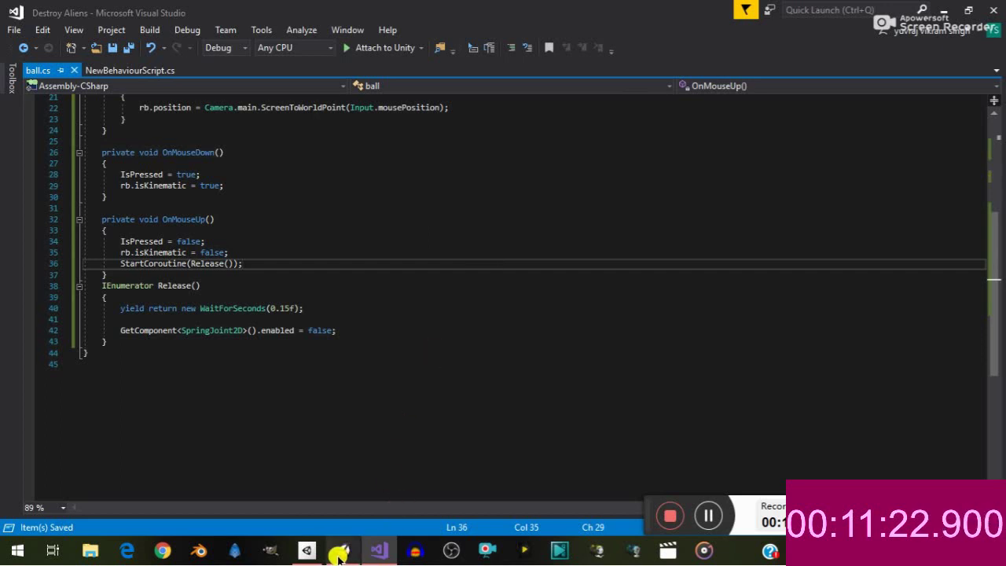
# Back in the Unity editor, frame the Ball in the level1 Scene view and select it
pyautogui.moveTo(324, 553)
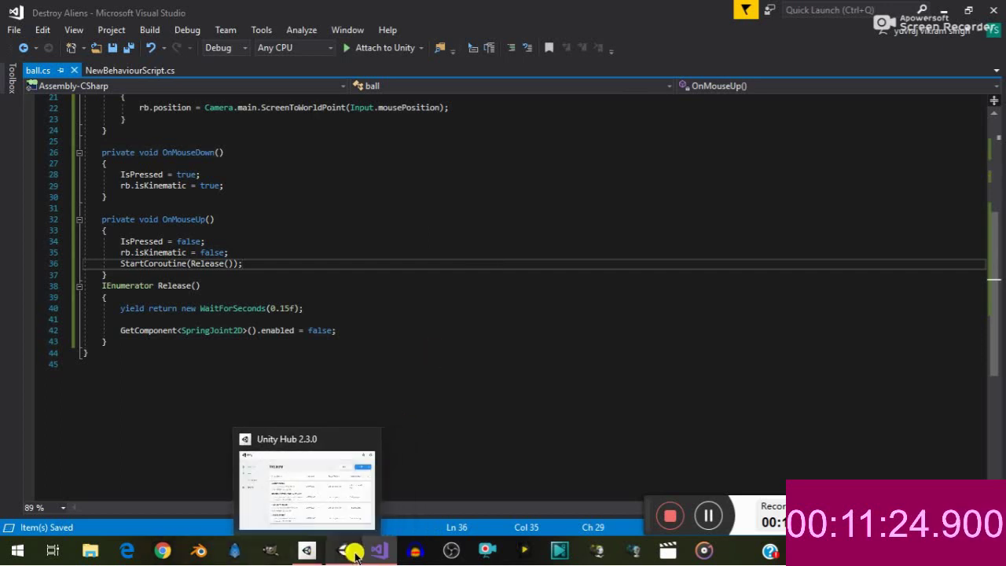
pyautogui.click(344, 549)
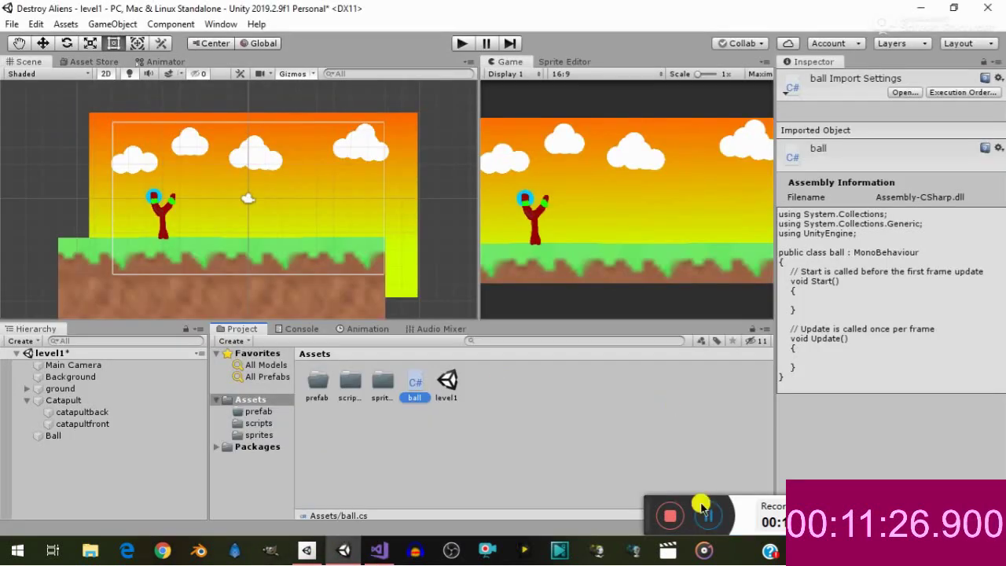
pyautogui.moveTo(647, 423); pyautogui.dragTo(651, 508)
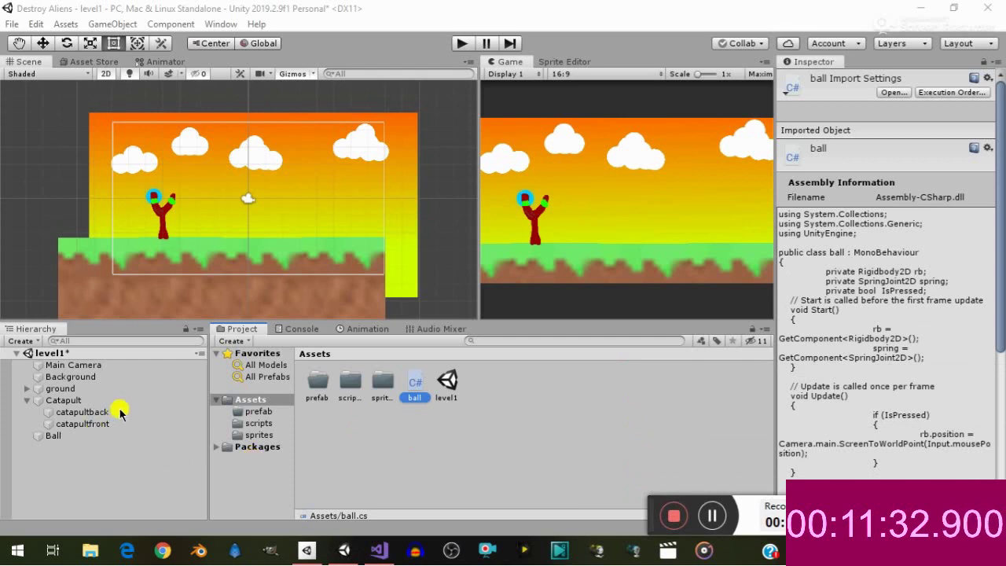
pyautogui.doubleClick(54, 435)
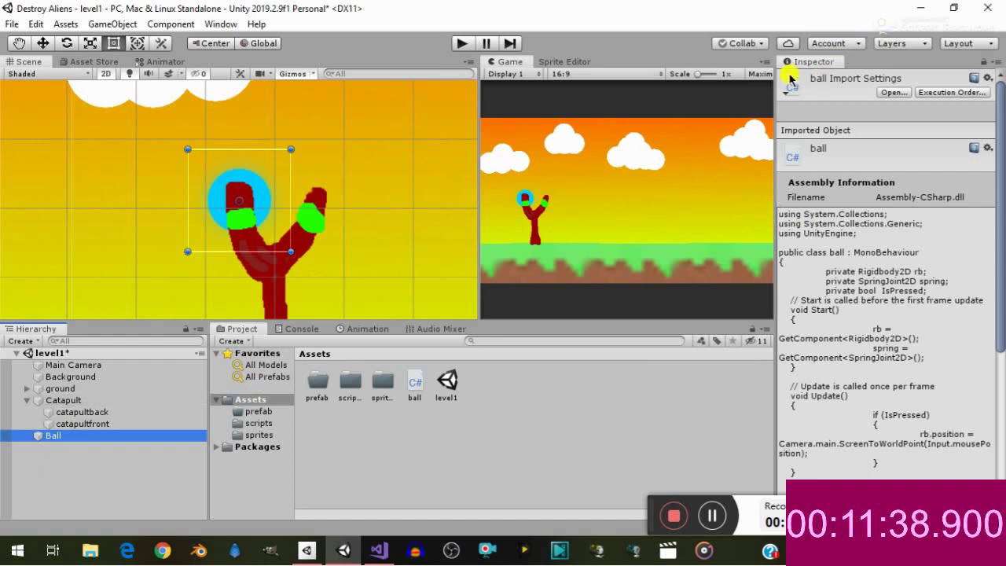
pyautogui.click(567, 315)
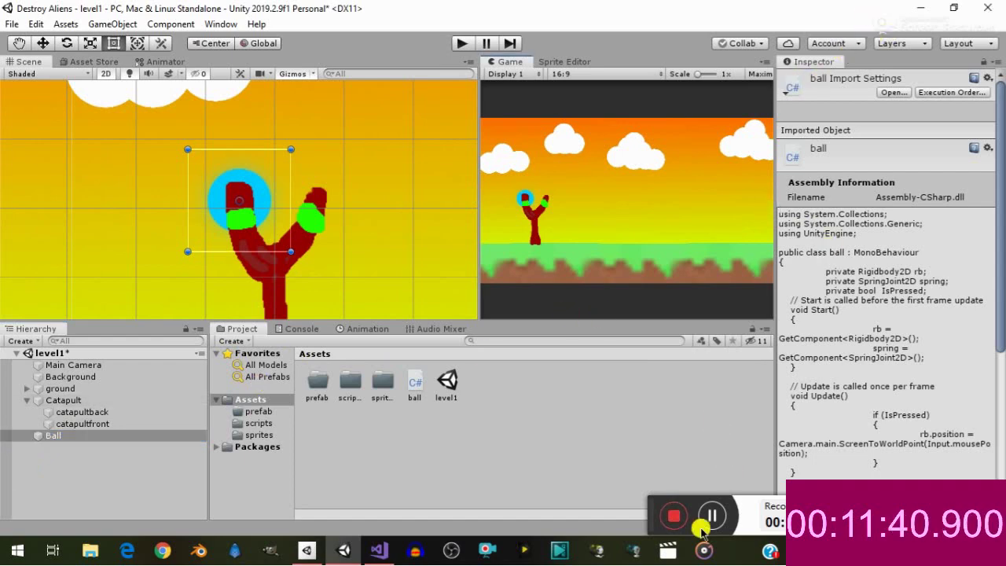
pyautogui.moveTo(647, 513)
pyautogui.mouseDown()
pyautogui.moveTo(628, 425)
pyautogui.moveTo(644, 553)
pyautogui.mouseUp()
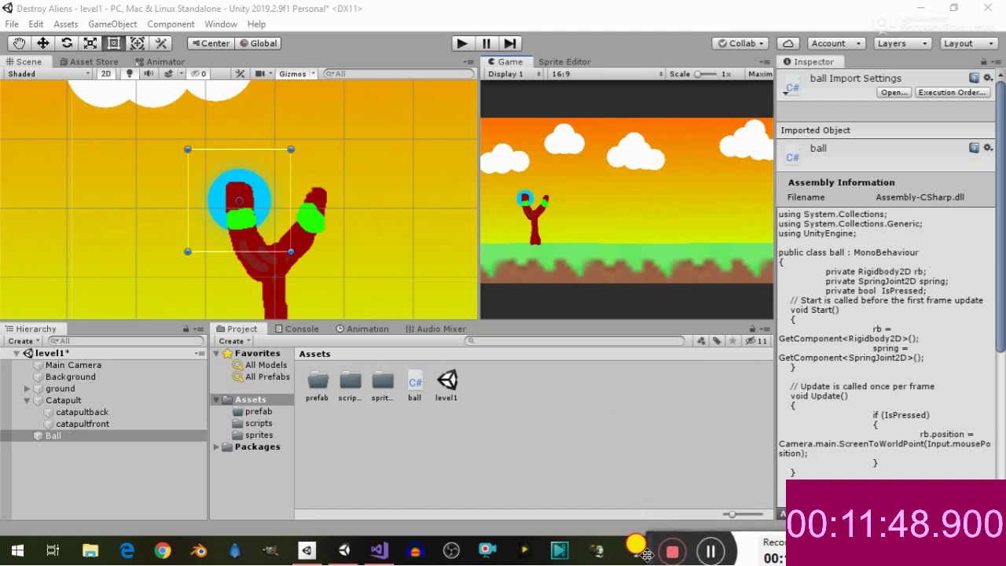
pyautogui.click(660, 448)
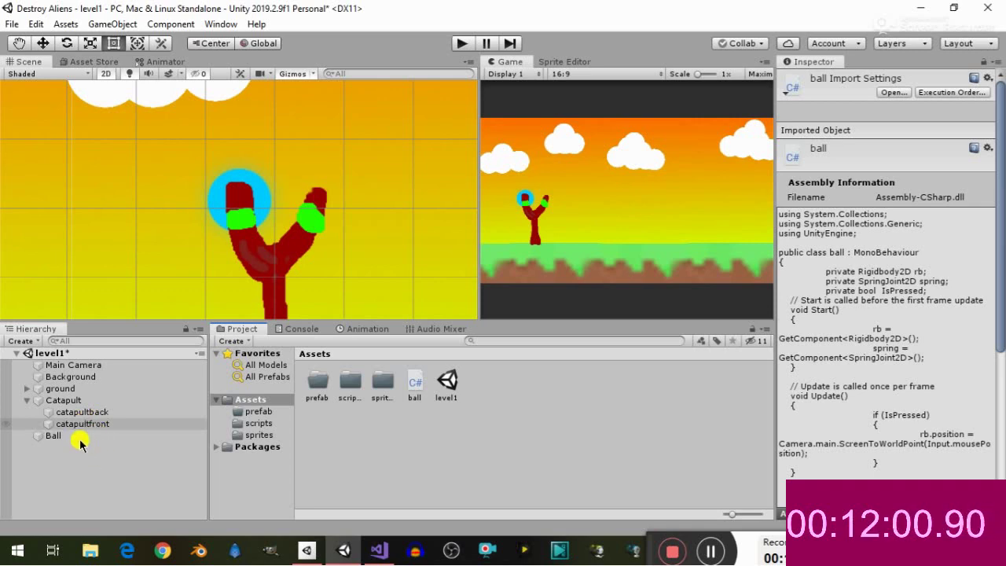
pyautogui.click(74, 440)
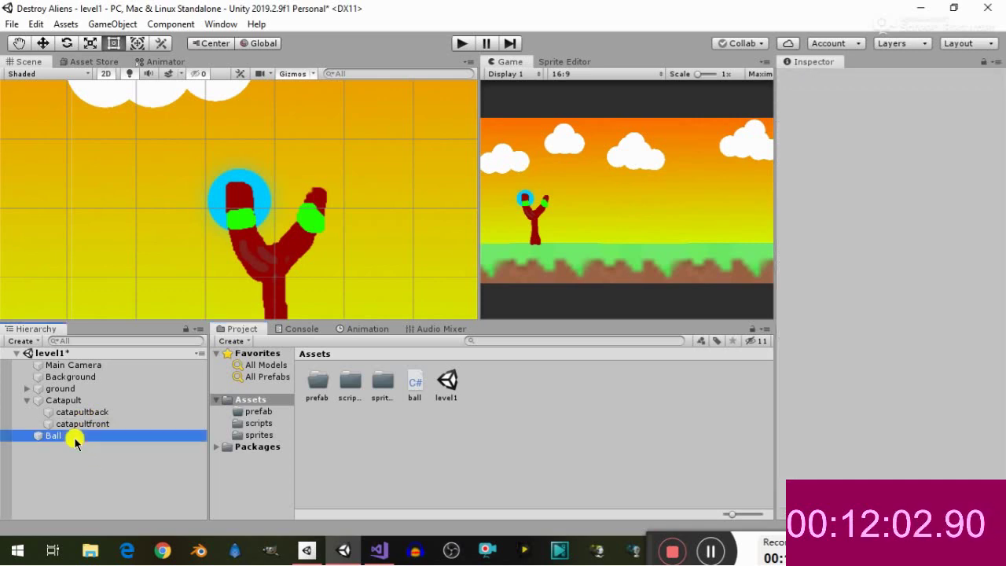
# Reposition the Spring Joint 2D anchor so the ball sits in the catapult fork, then press Play
pyautogui.press('F2')
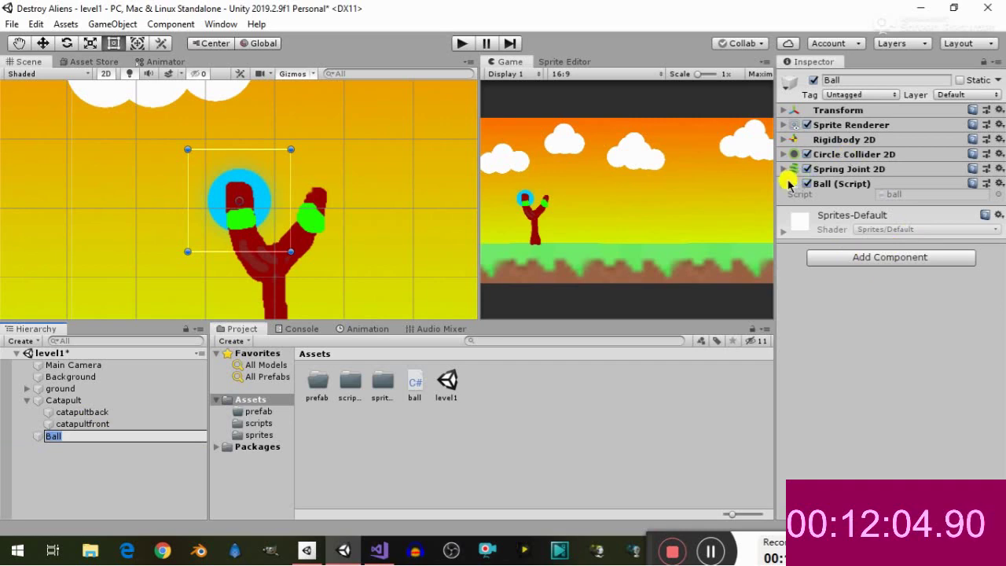
pyautogui.click(783, 169)
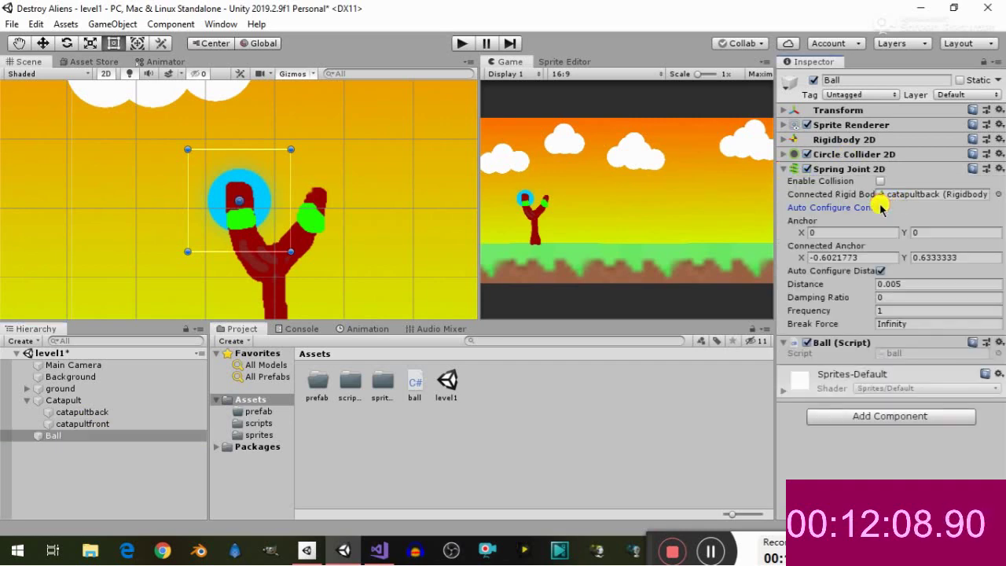
pyautogui.click(880, 206)
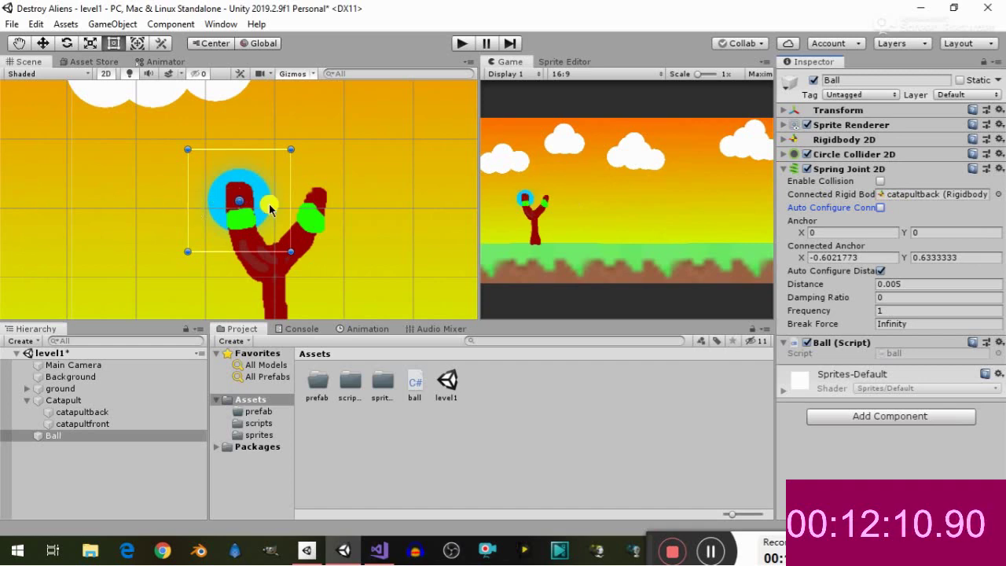
pyautogui.moveTo(269, 207)
pyautogui.mouseDown()
pyautogui.moveTo(192, 201)
pyautogui.moveTo(312, 217)
pyautogui.mouseUp()
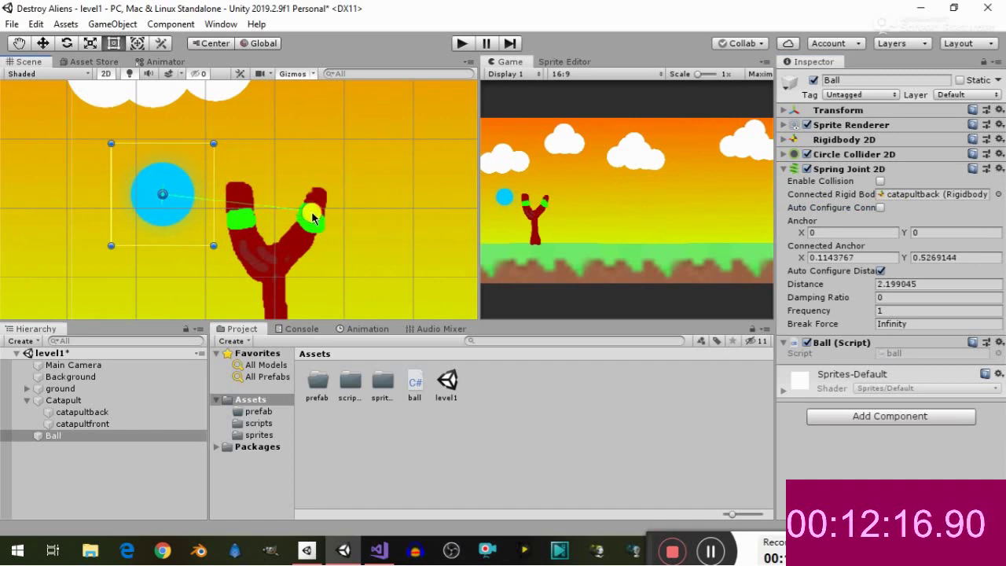
pyautogui.moveTo(312, 218)
pyautogui.mouseDown()
pyautogui.moveTo(246, 207)
pyautogui.moveTo(266, 212)
pyautogui.mouseUp()
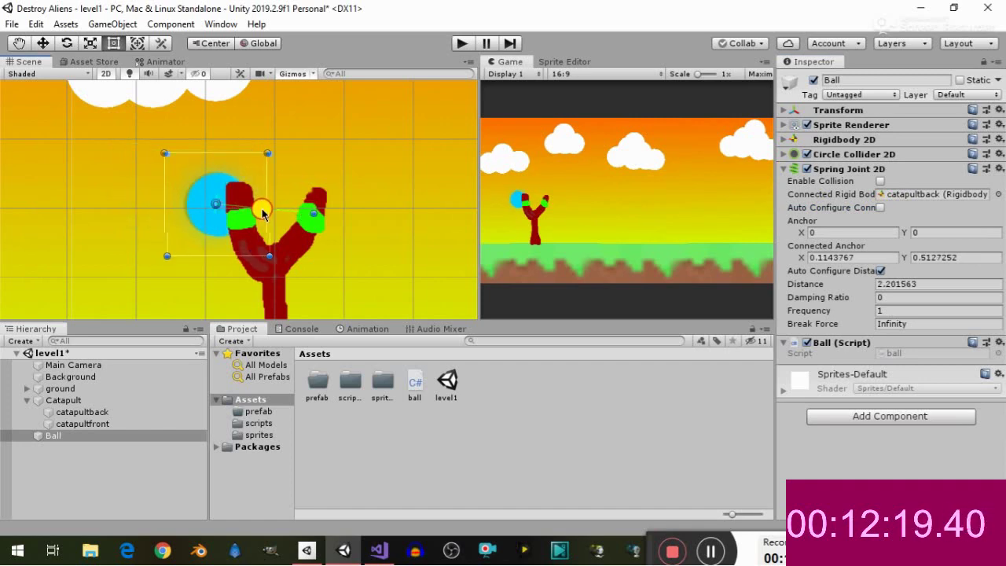
pyautogui.click(880, 207)
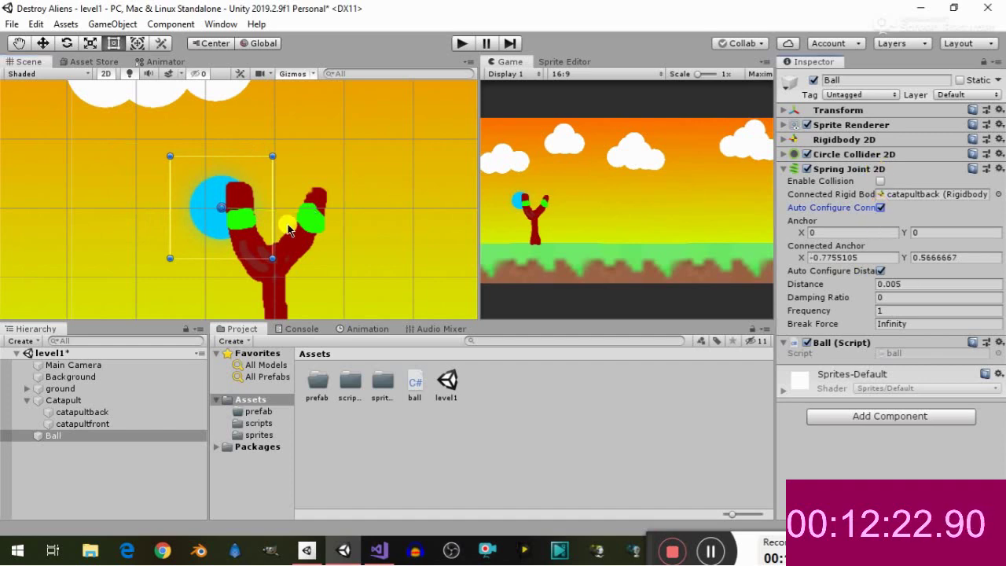
pyautogui.moveTo(287, 227)
pyautogui.mouseDown()
pyautogui.moveTo(244, 211)
pyautogui.moveTo(284, 203)
pyautogui.mouseUp()
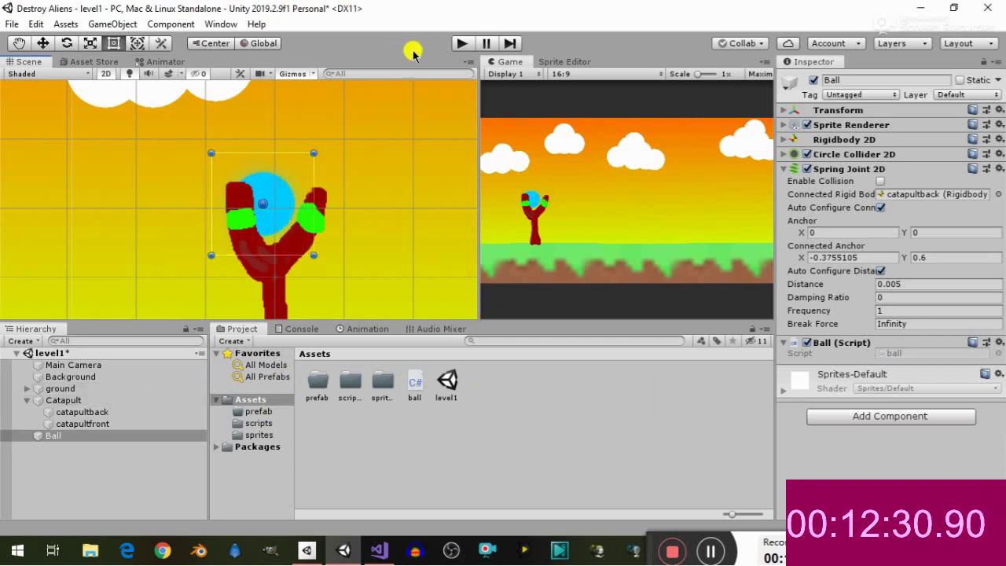
pyautogui.click(461, 44)
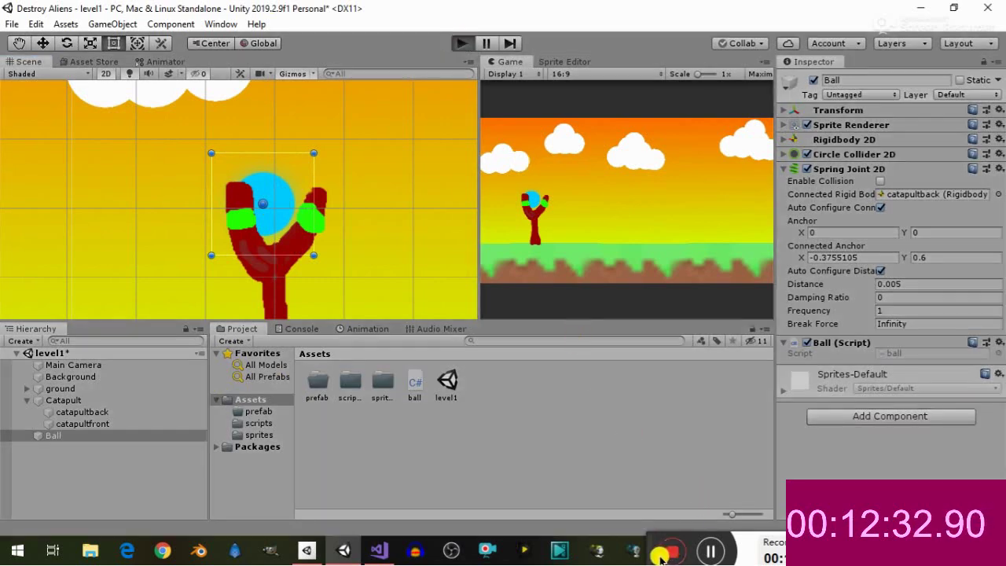
pyautogui.moveTo(651, 553); pyautogui.dragTo(654, 516)
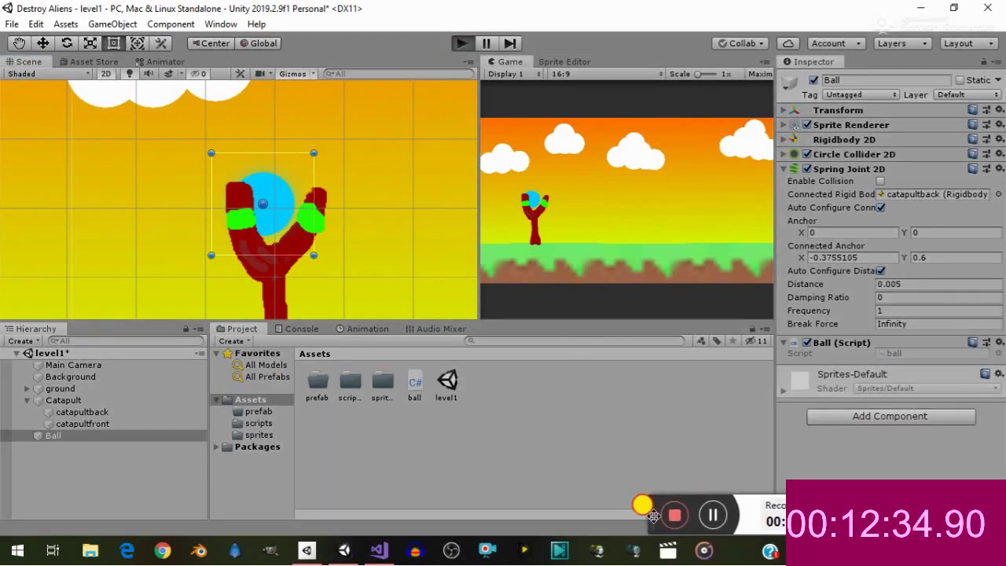
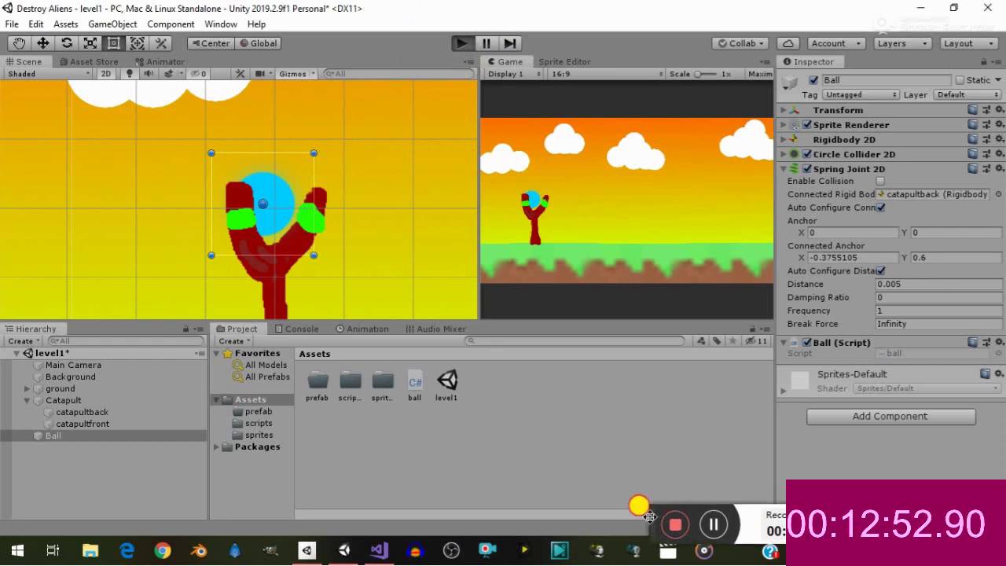
# Play-test the level by pulling the ball back on the slingshot and launching it
pyautogui.moveTo(651, 537)
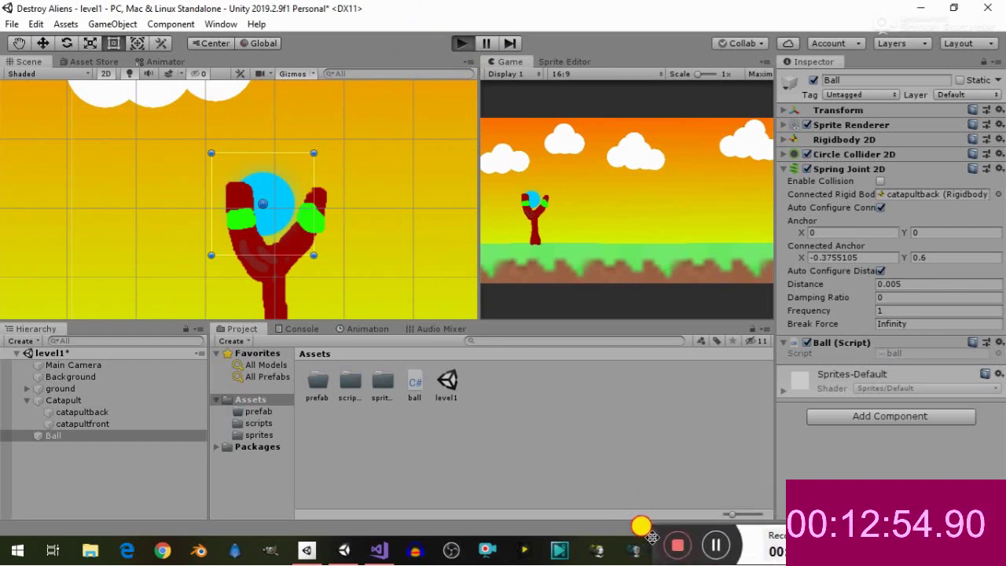
pyautogui.click(463, 46)
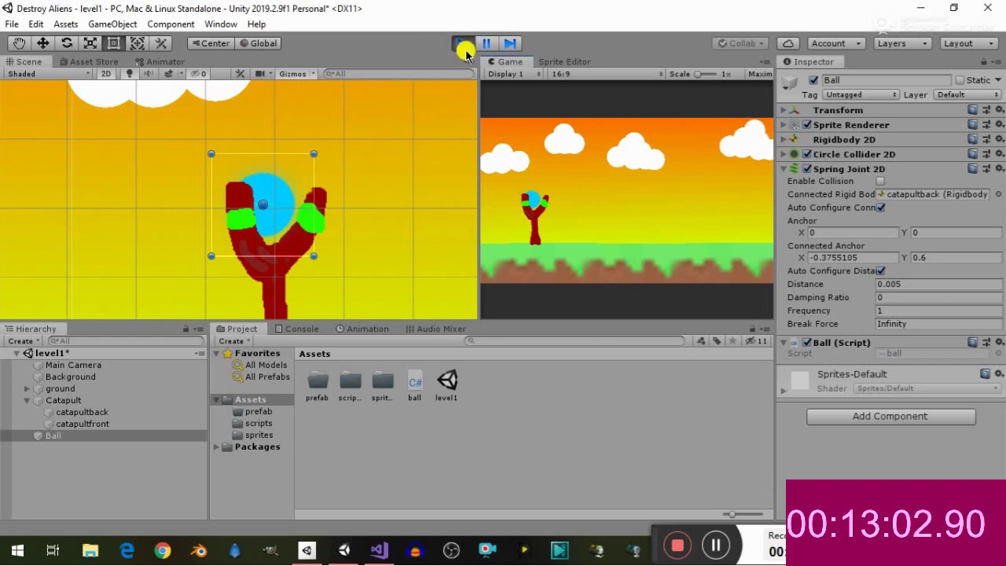
pyautogui.moveTo(262, 200); pyautogui.dragTo(293, 206)
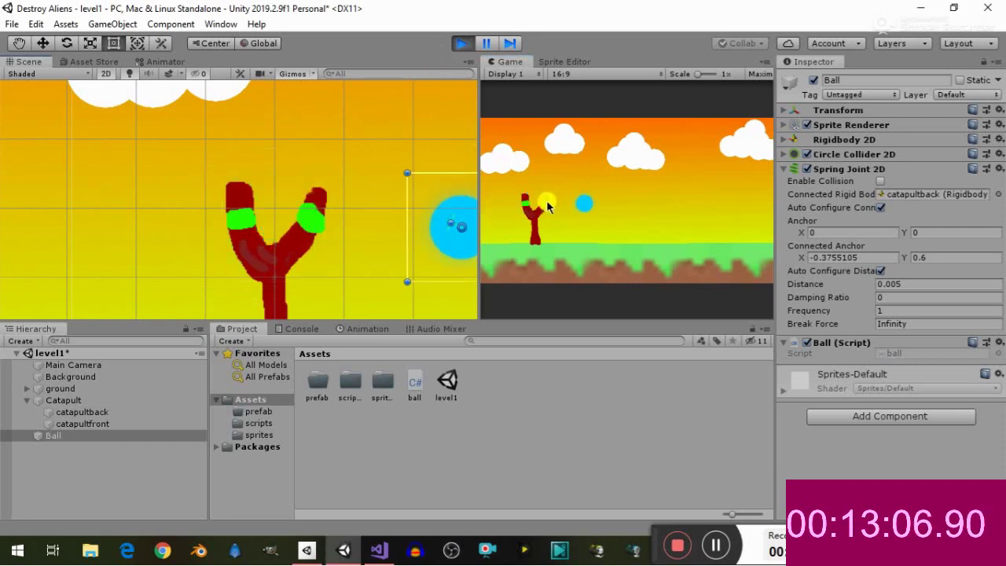
pyautogui.moveTo(546, 205); pyautogui.dragTo(415, 205)
pyautogui.click(460, 49)
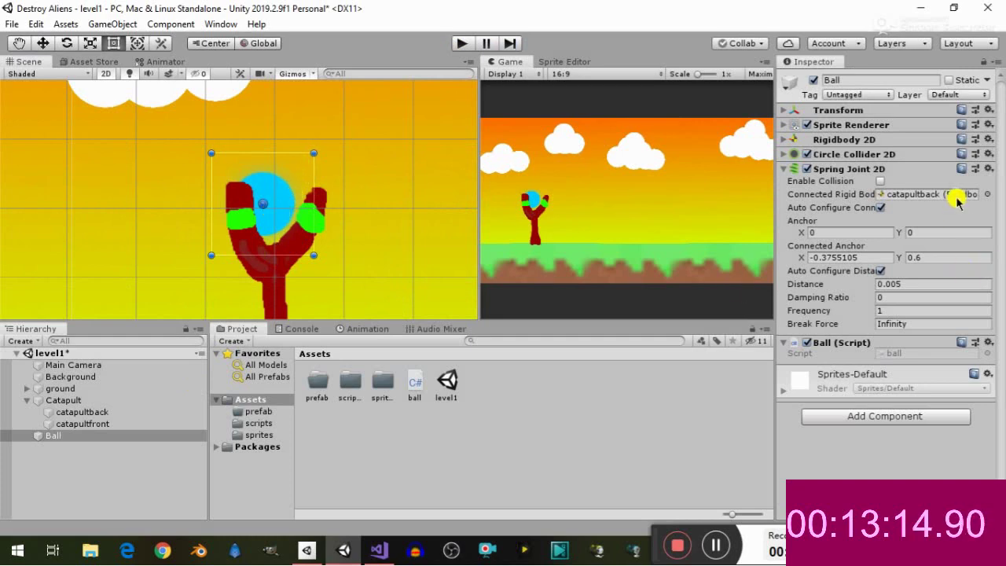
# Turn off Auto Configure Connected Anchor, pin the anchor on the catapult's right arm, and return the ball
pyautogui.click(880, 207)
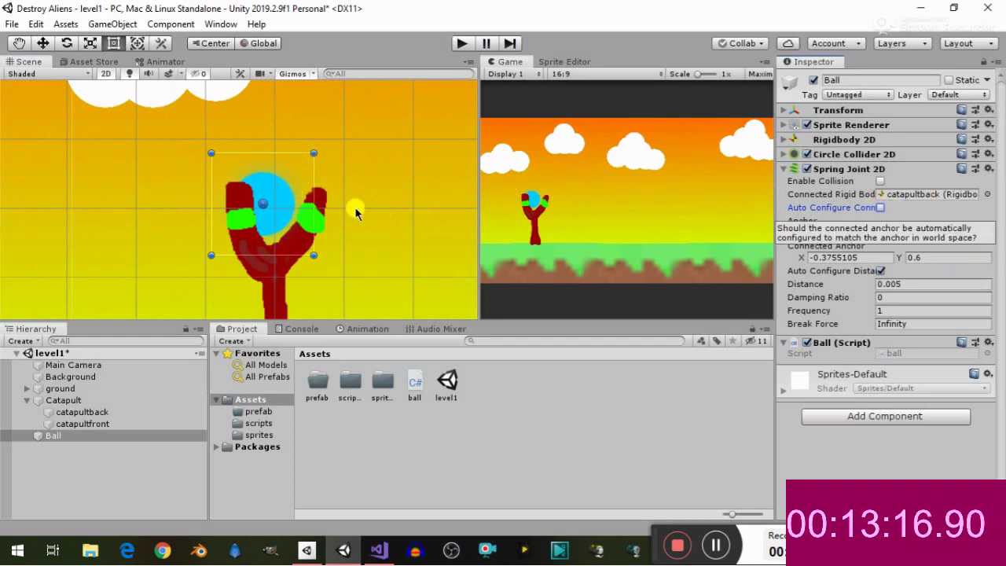
pyautogui.moveTo(266, 217); pyautogui.dragTo(185, 224)
pyautogui.click(261, 180)
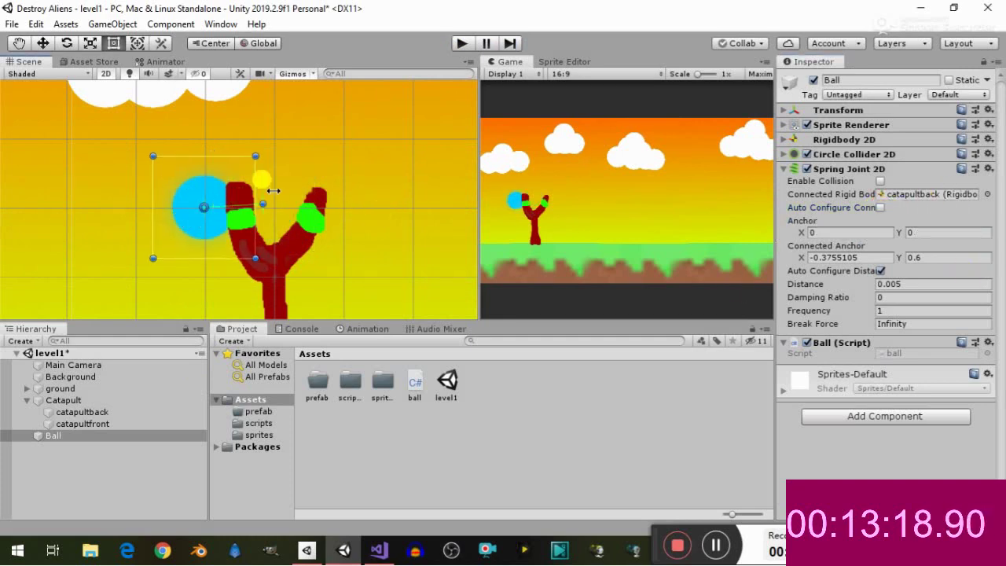
pyautogui.moveTo(263, 205); pyautogui.dragTo(276, 214)
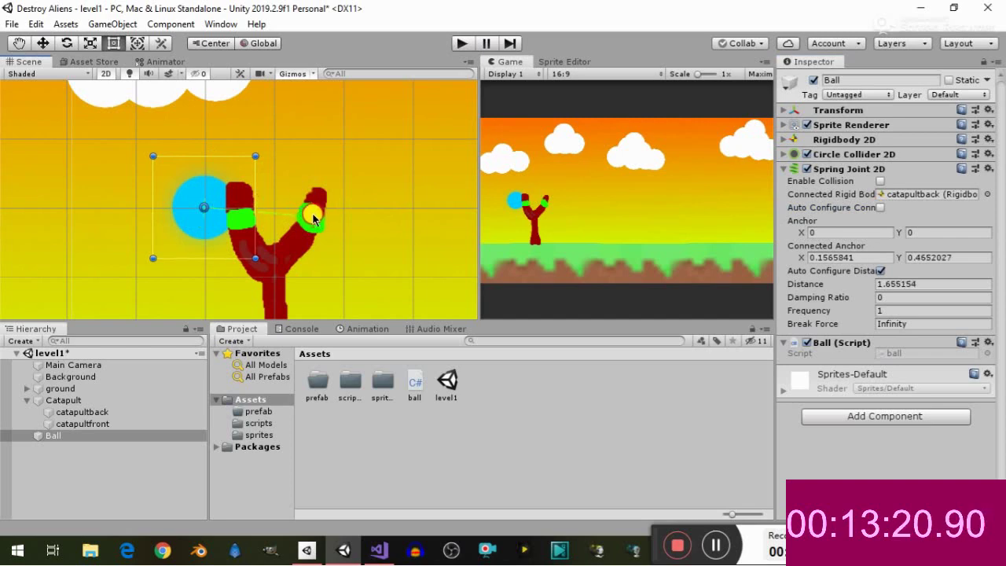
pyautogui.moveTo(198, 208); pyautogui.dragTo(270, 214)
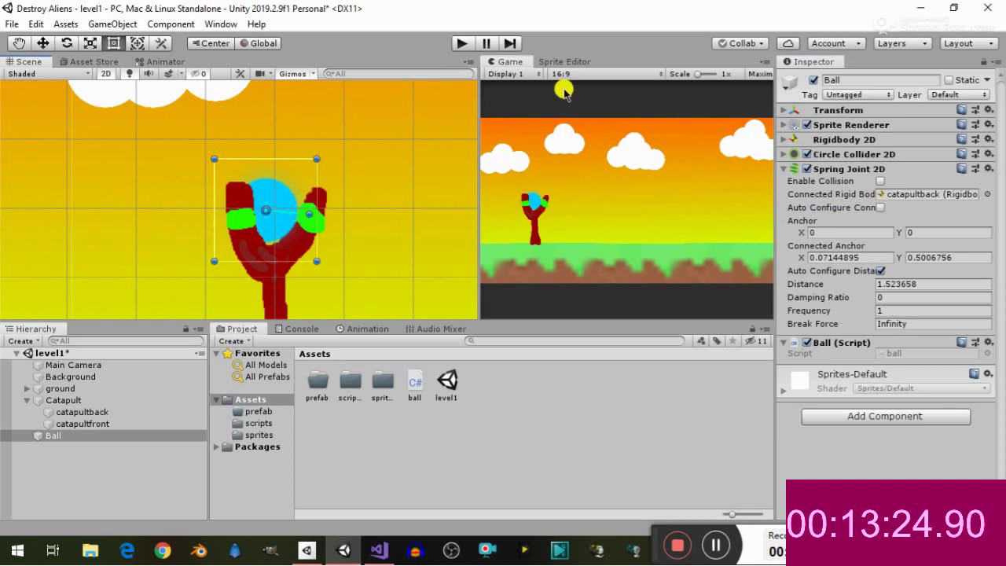
pyautogui.scroll(-2, 318, 163)
pyautogui.scroll(-3, 315, 163)
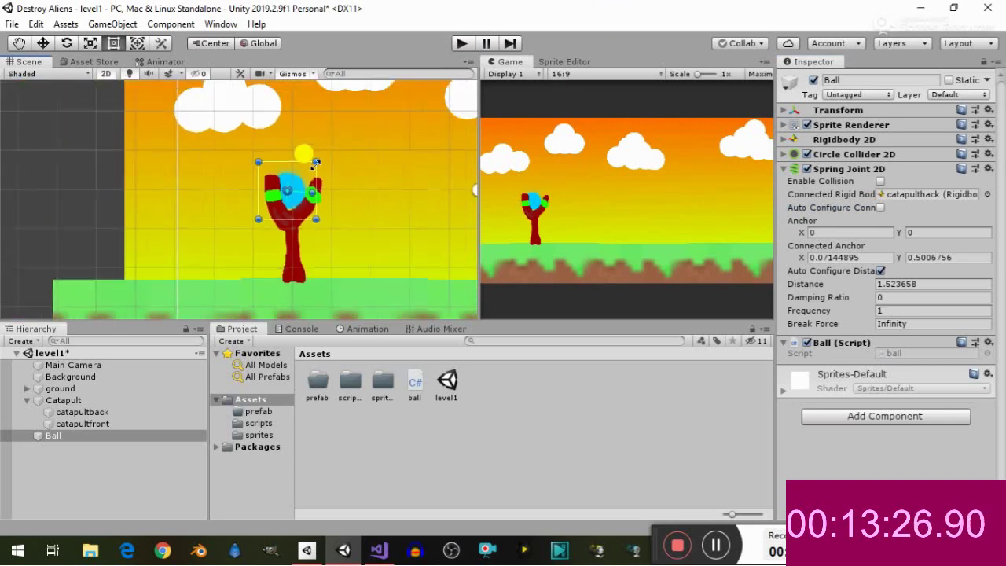
pyautogui.scroll(-1, 316, 163)
pyautogui.scroll(-2, 314, 164)
pyautogui.scroll(-2, 313, 163)
pyautogui.scroll(-1, 311, 157)
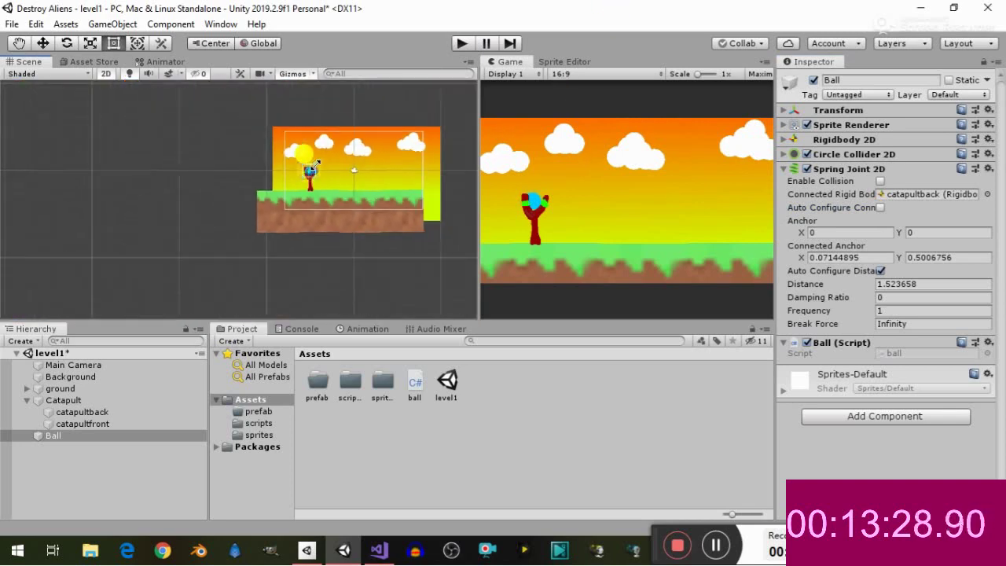
# Drag the FGPillars sprite onto the ground right of the catapult
pyautogui.click(135, 267)
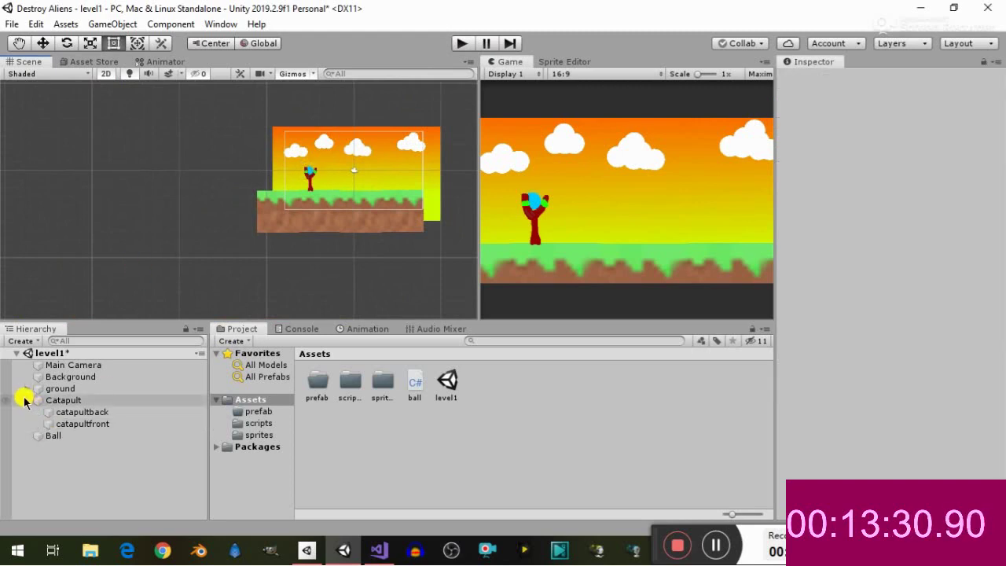
pyautogui.click(26, 400)
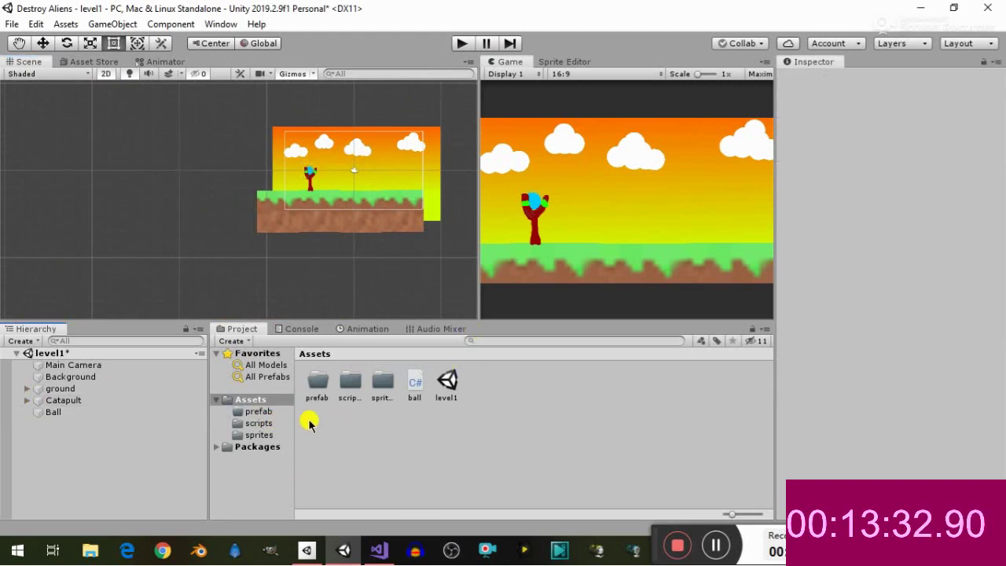
pyautogui.doubleClick(383, 387)
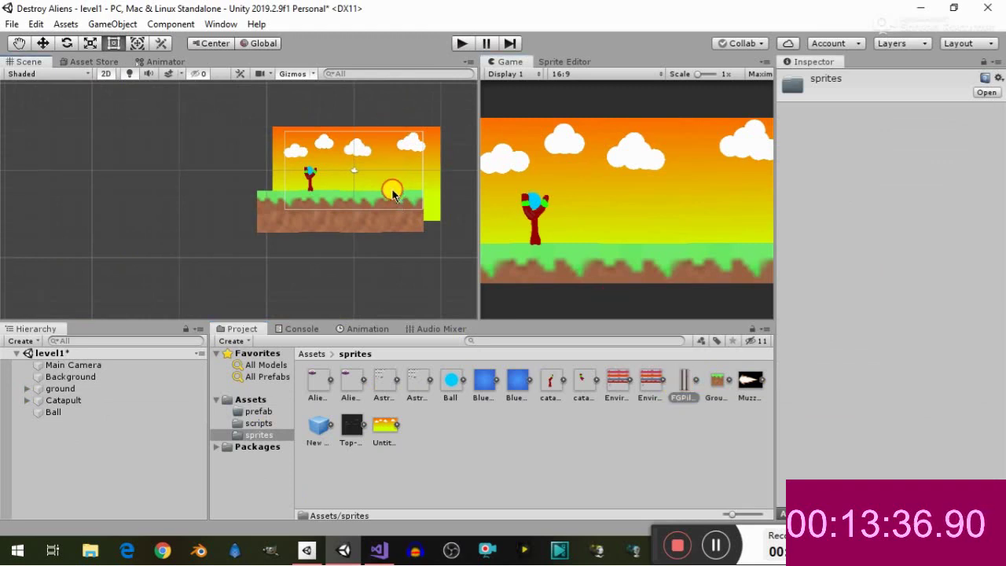
pyautogui.moveTo(683, 387); pyautogui.dragTo(397, 181)
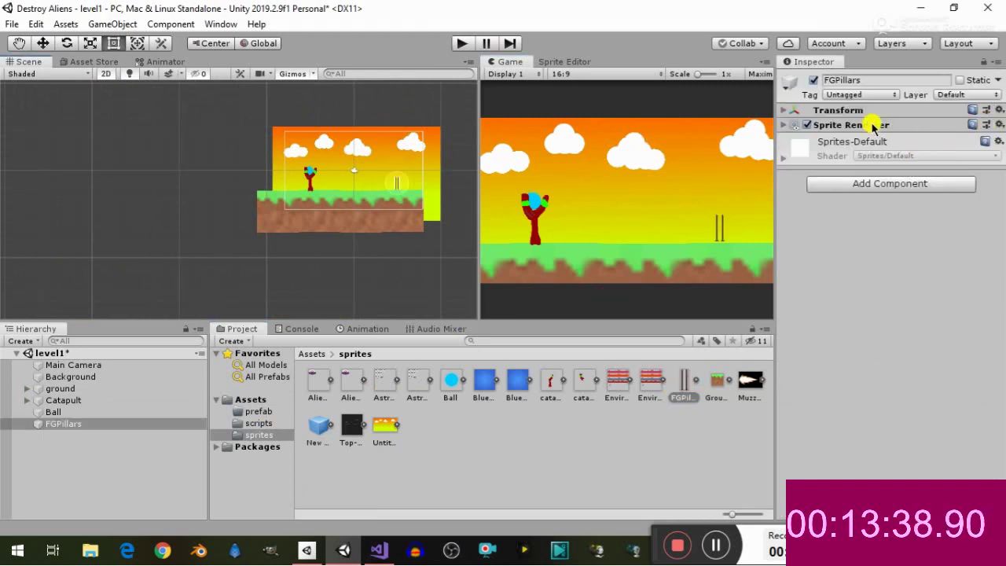
# Give the pillars scale 5 × 5 and Z rotation 180
pyautogui.click(785, 111)
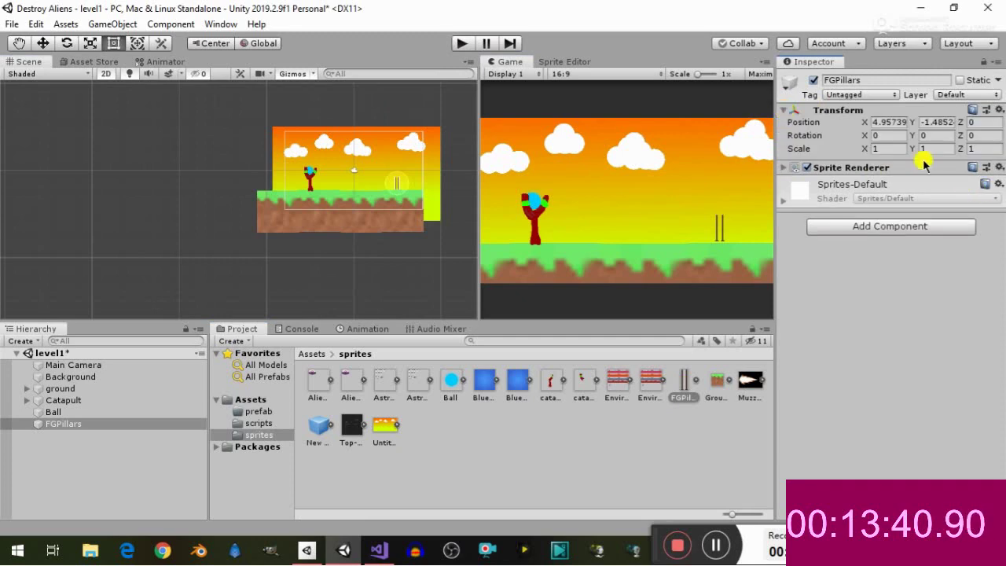
pyautogui.write('8')
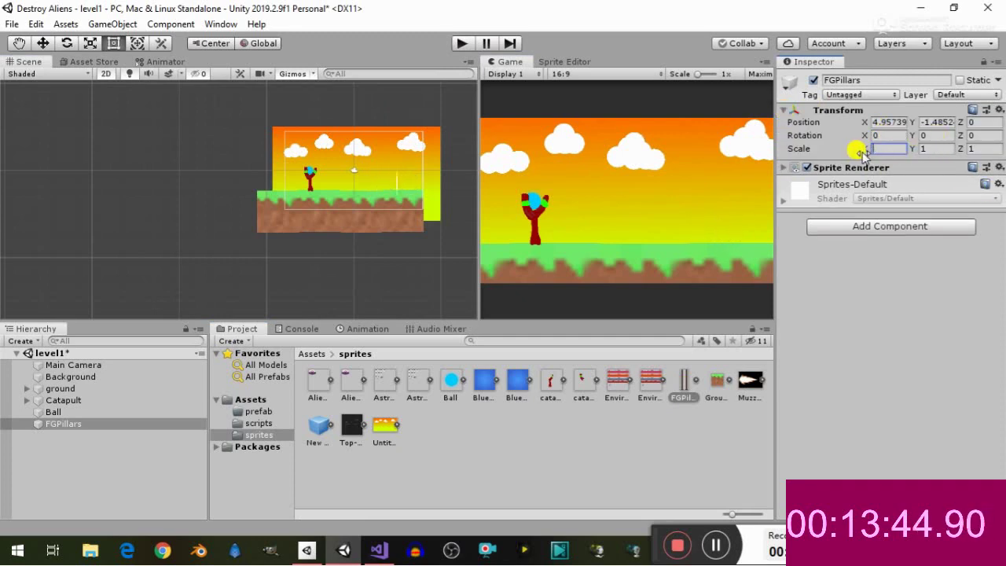
pyautogui.press('BackSpace')
pyautogui.write('5')
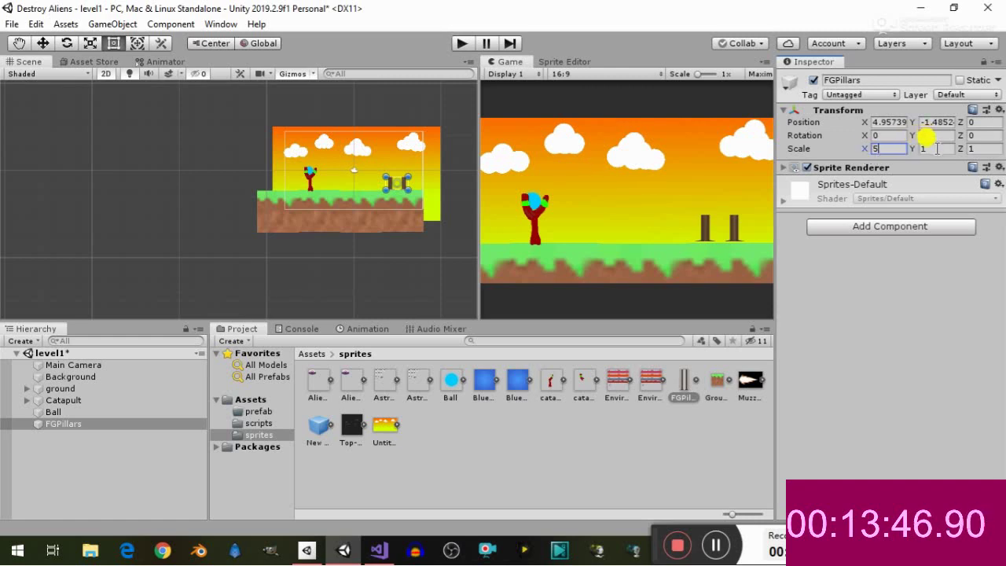
pyautogui.click(936, 149)
pyautogui.write('5')
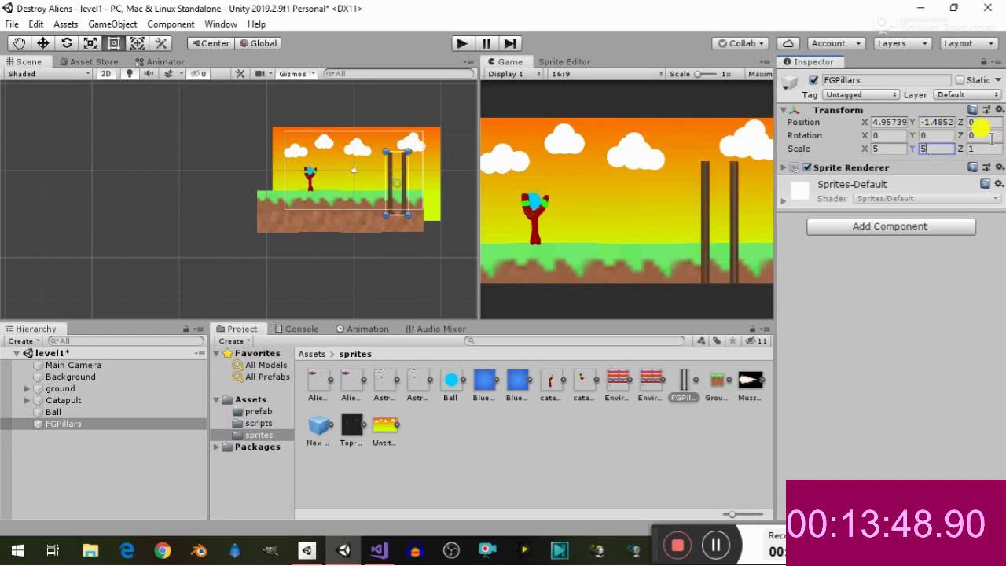
pyautogui.click(988, 137)
pyautogui.write('180')
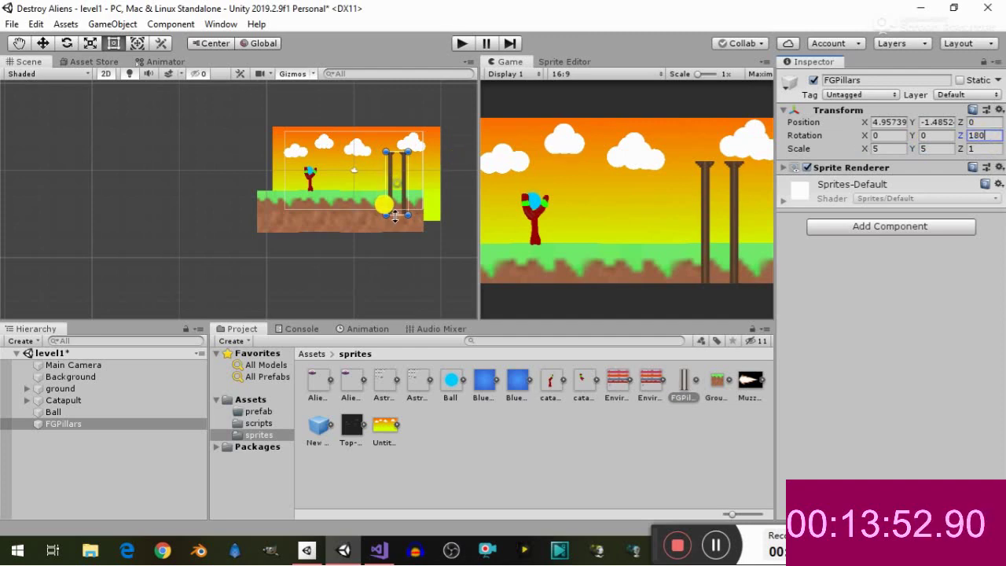
# Shorten the pillars so they sit on the ground, then raise them slightly
pyautogui.moveTo(395, 218); pyautogui.dragTo(395, 196)
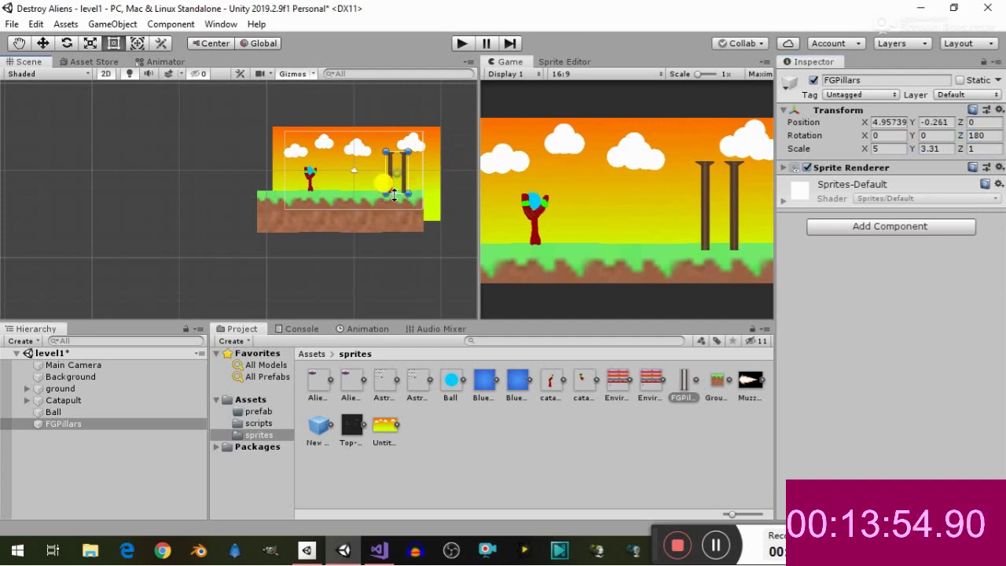
pyautogui.moveTo(395, 152); pyautogui.dragTo(400, 178)
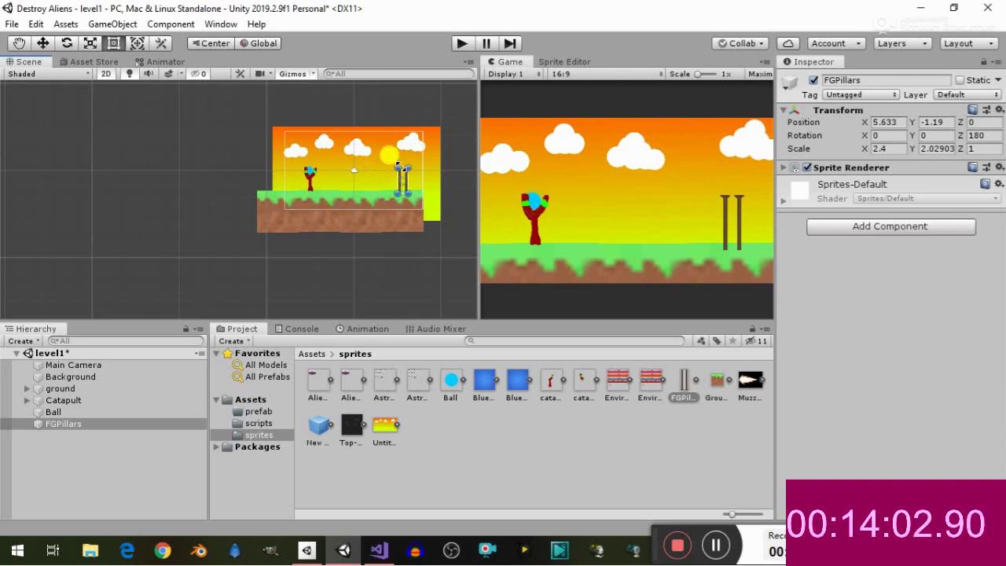
pyautogui.moveTo(401, 171); pyautogui.dragTo(403, 203)
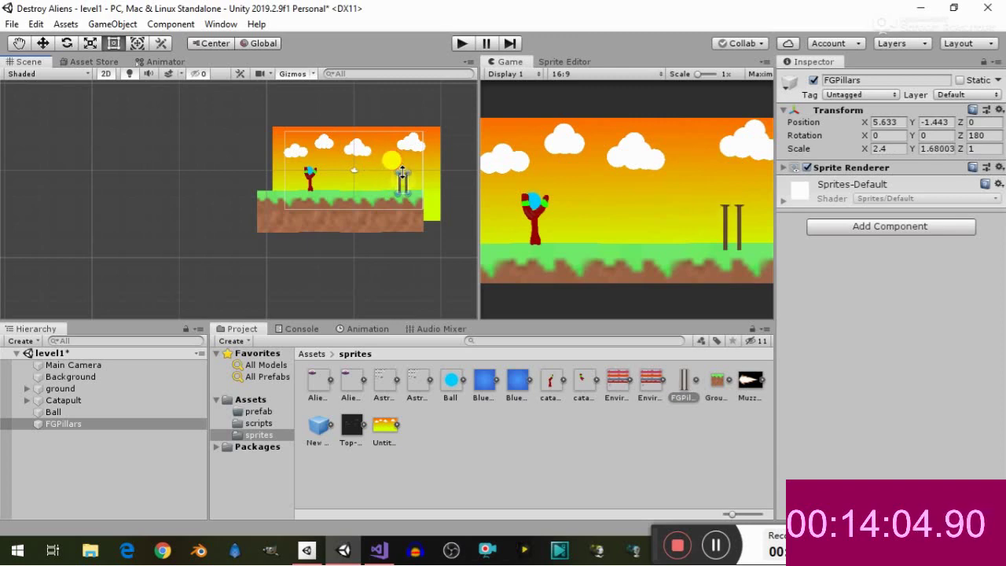
pyautogui.press('f')
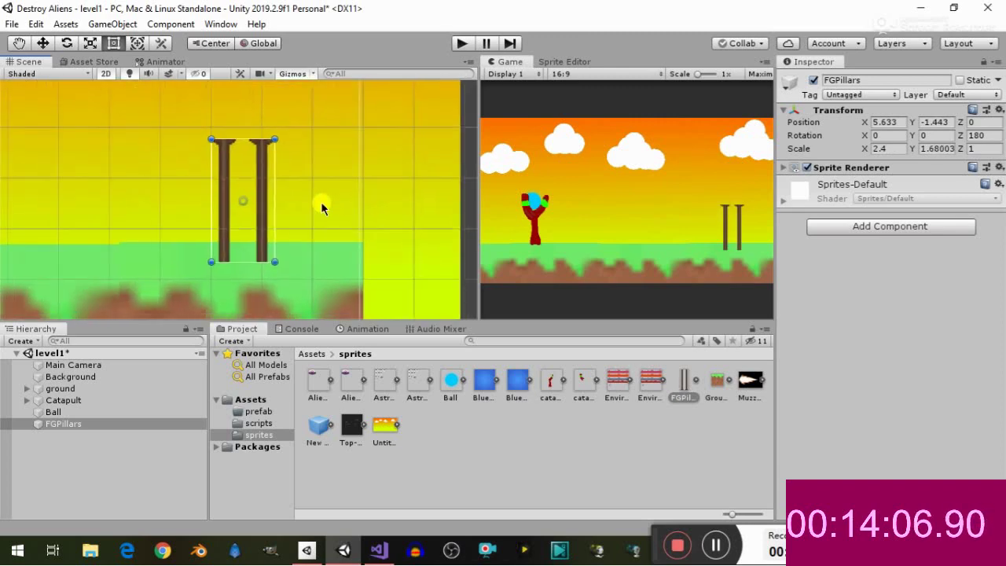
pyautogui.scroll(-2, 320, 201)
pyautogui.scroll(-2, 316, 203)
pyautogui.scroll(-1, 325, 203)
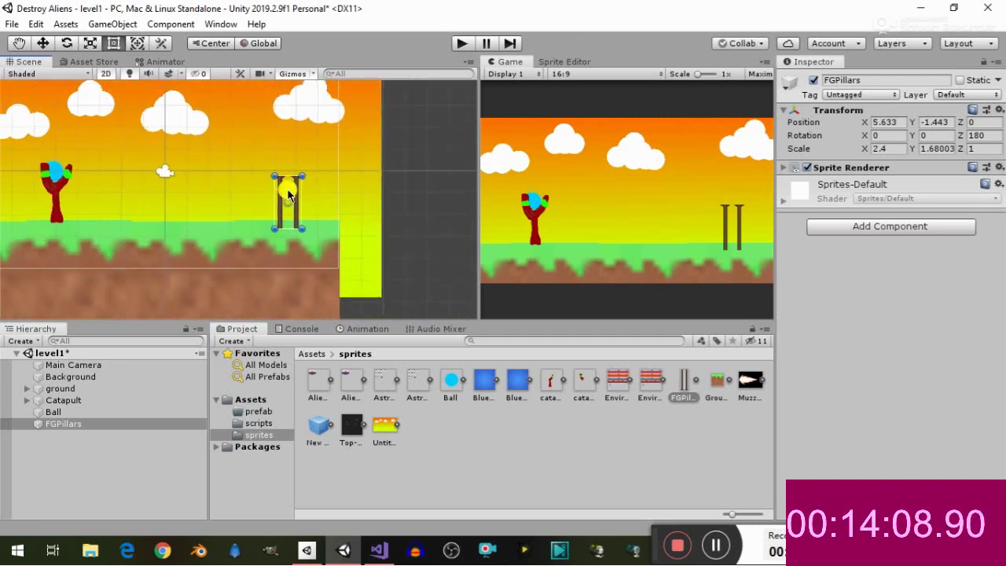
pyautogui.moveTo(288, 188); pyautogui.dragTo(286, 183)
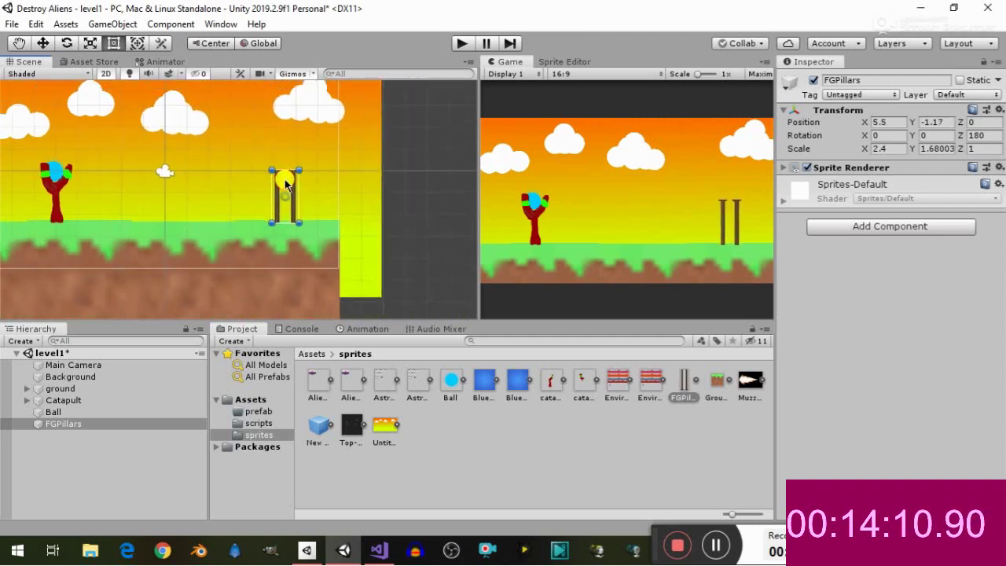
# Add a Box Collider 2D and a Rigidbody 2D to FGPillars
pyautogui.click(865, 229)
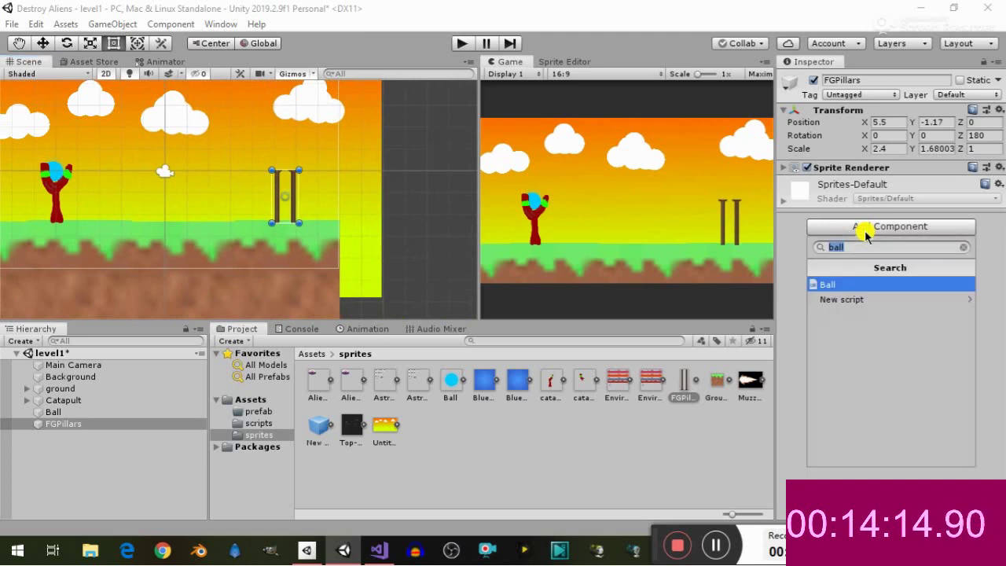
pyautogui.write('col')
pyautogui.press('Down')
pyautogui.press('Return')
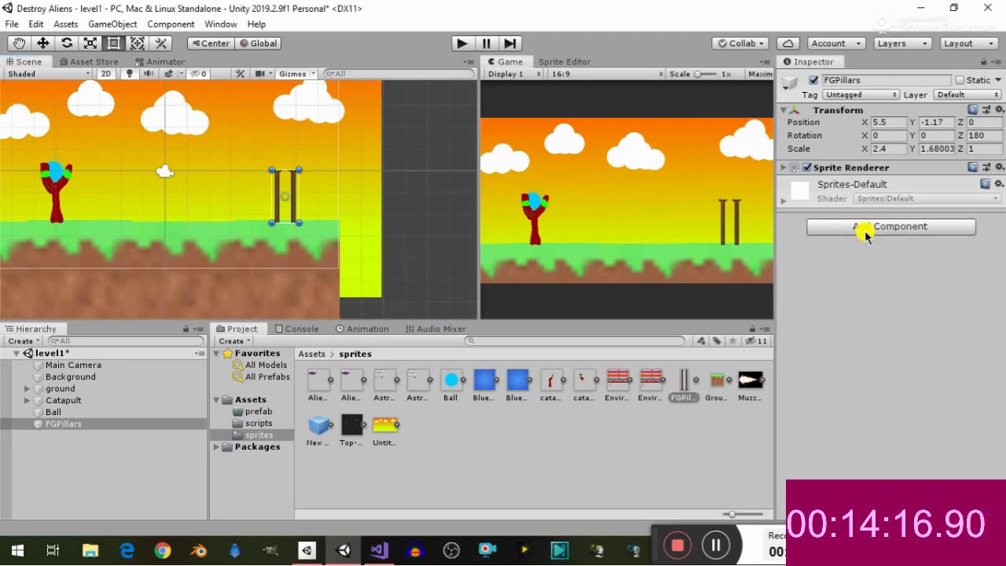
pyautogui.click(865, 241)
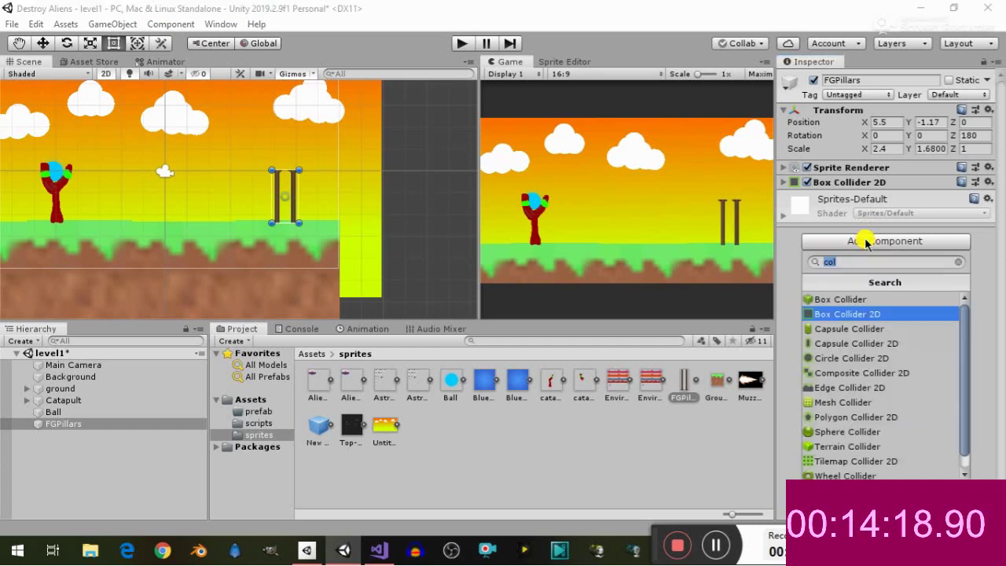
pyautogui.write('rig')
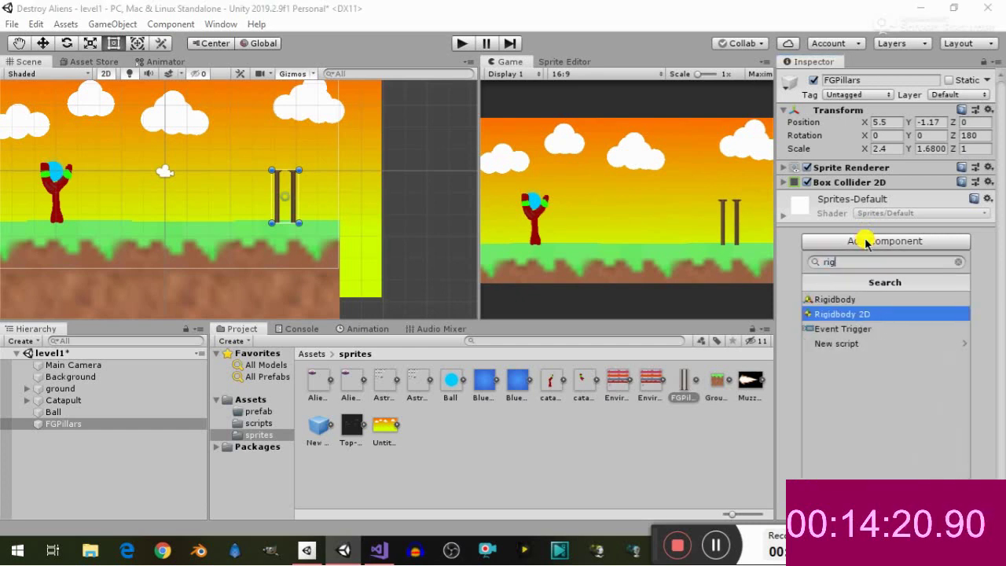
pyautogui.write('i')
pyautogui.press('Return')
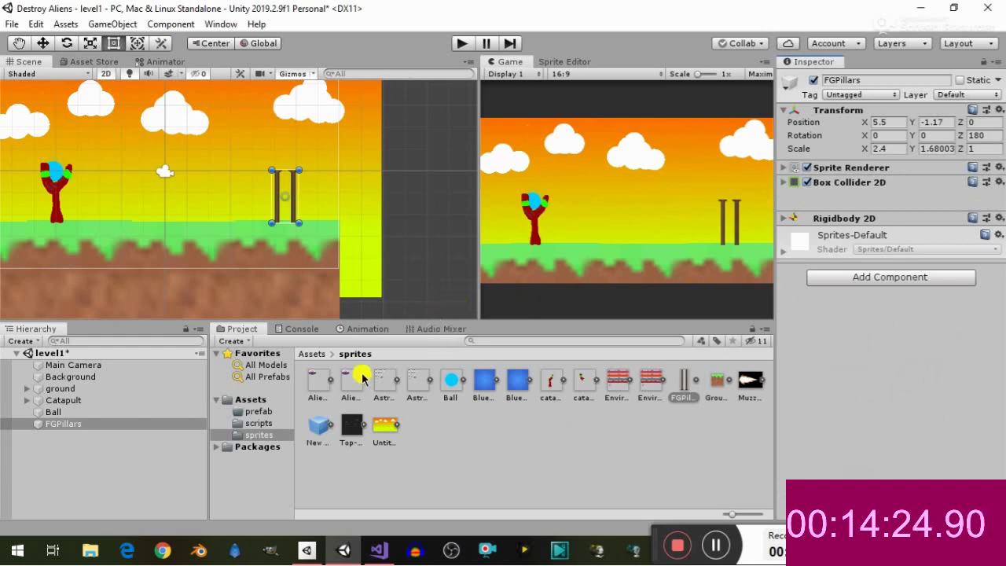
# Place the AlienSpaceship sprite in the sky above the pillars and scale it to 8 × 8
pyautogui.click(309, 379)
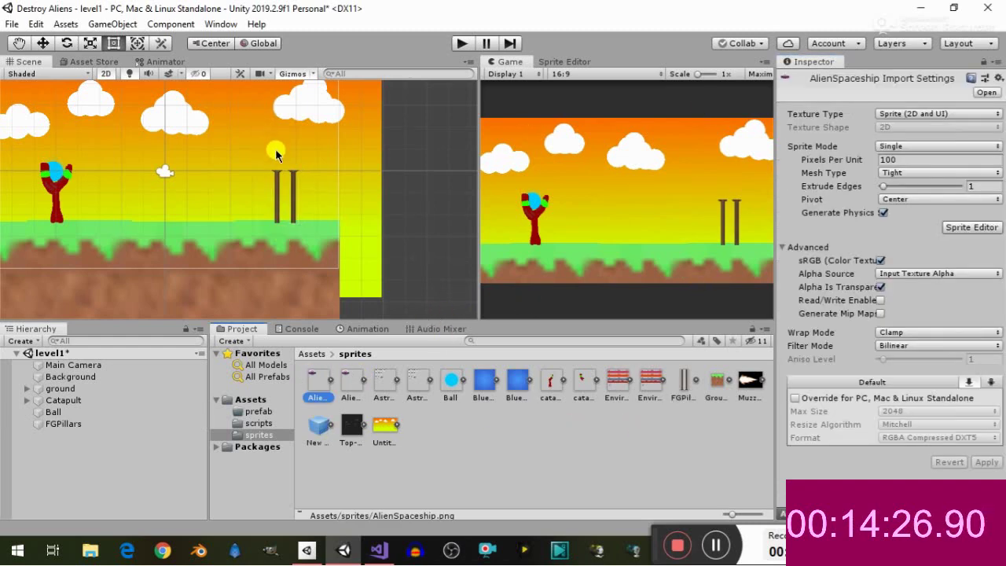
pyautogui.moveTo(325, 387); pyautogui.dragTo(295, 173)
pyautogui.moveTo(286, 152); pyautogui.dragTo(286, 151)
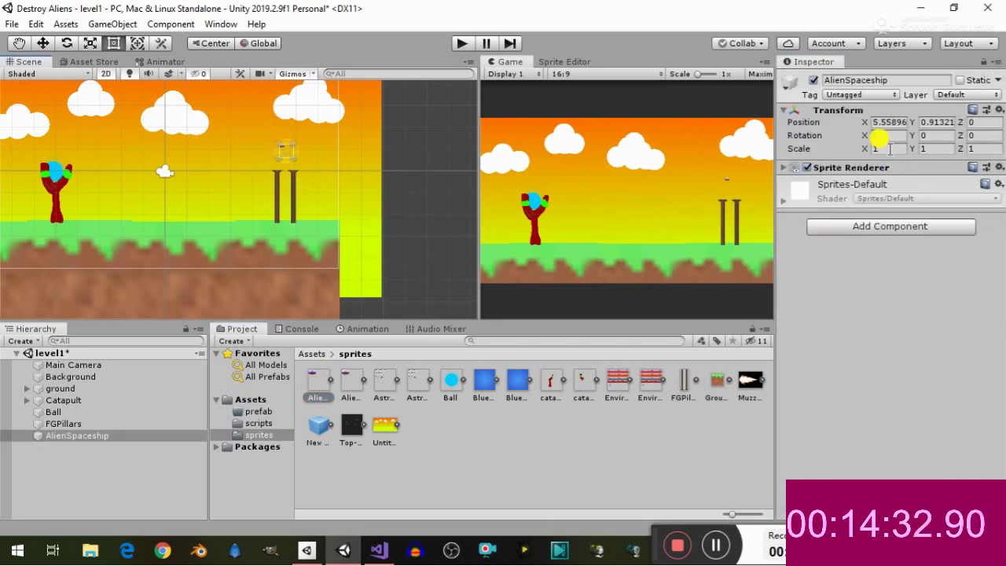
pyautogui.write('8')
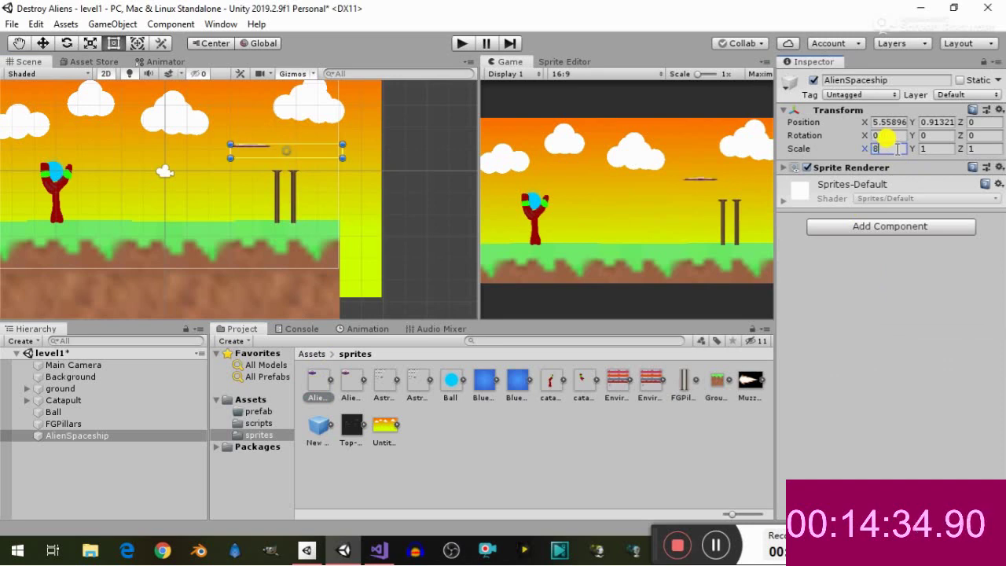
pyautogui.click(951, 149)
pyautogui.write('20')
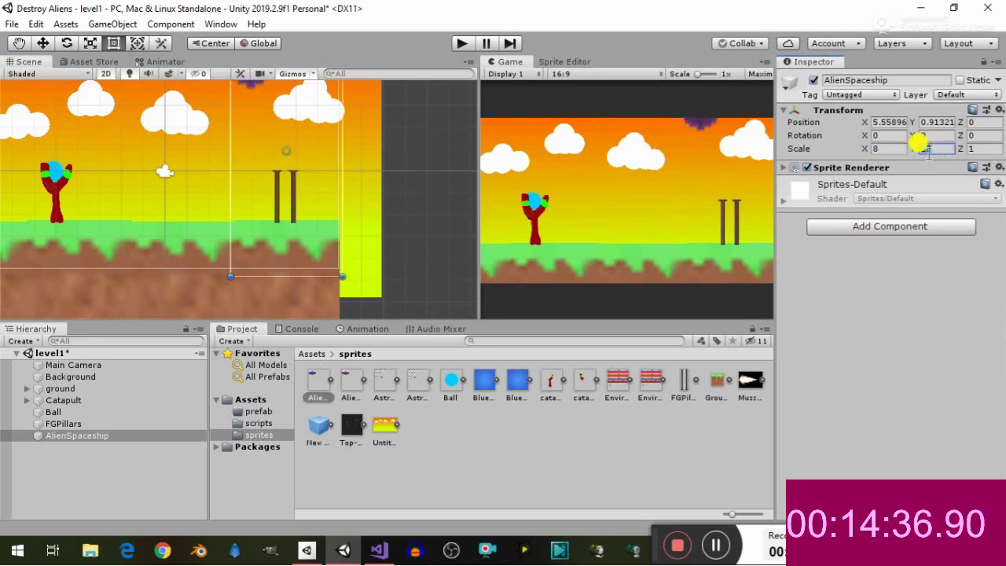
pyautogui.write('18')
pyautogui.write('8')
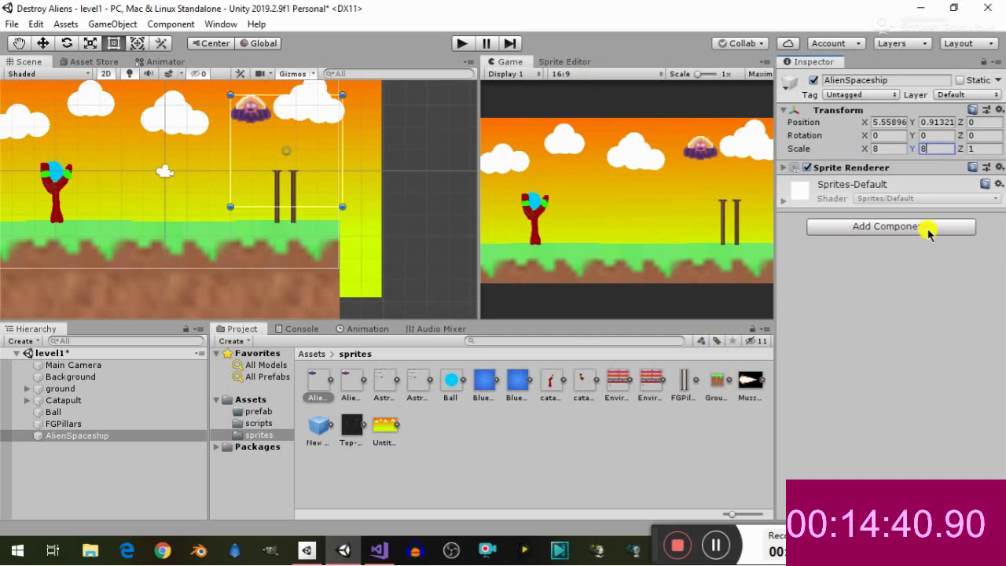
# Add a Rigidbody 2D and a Box Collider 2D to the spaceship
pyautogui.click(875, 231)
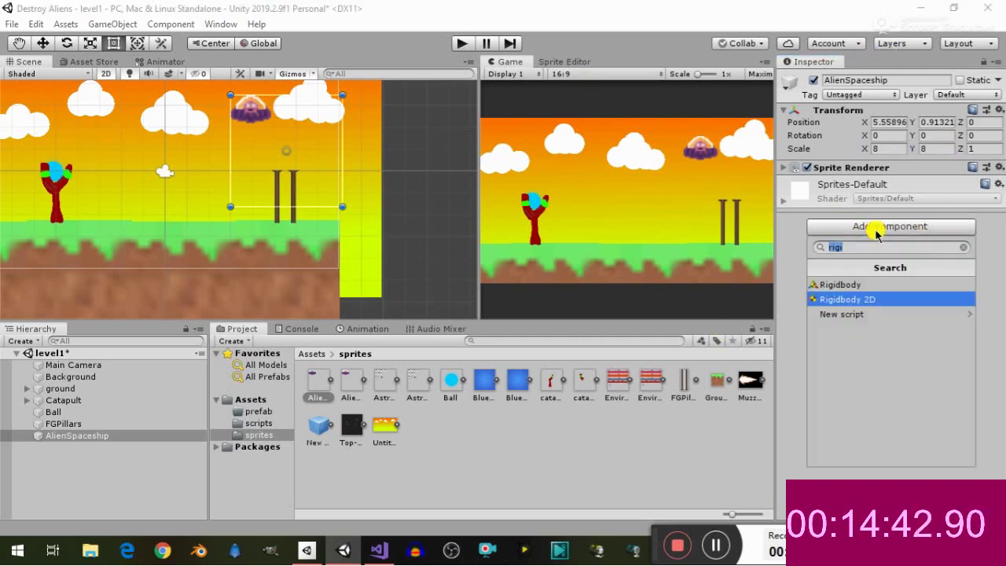
pyautogui.press('Return')
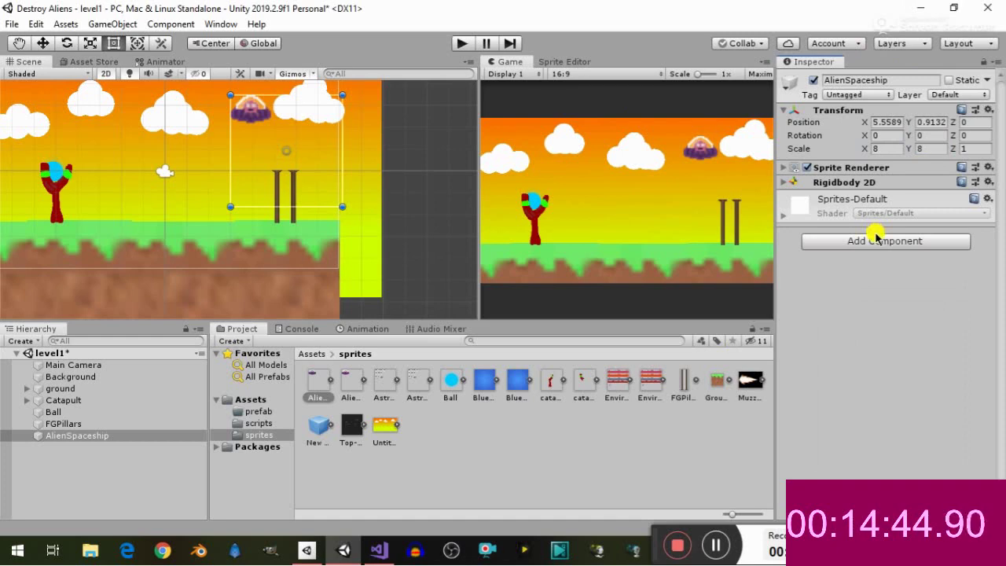
pyautogui.click(877, 244)
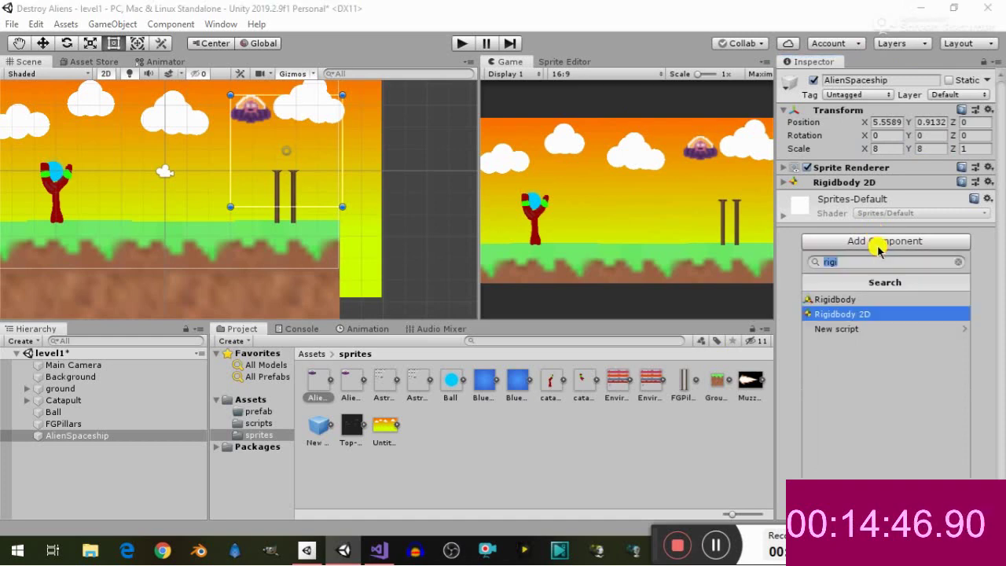
pyautogui.write('coll')
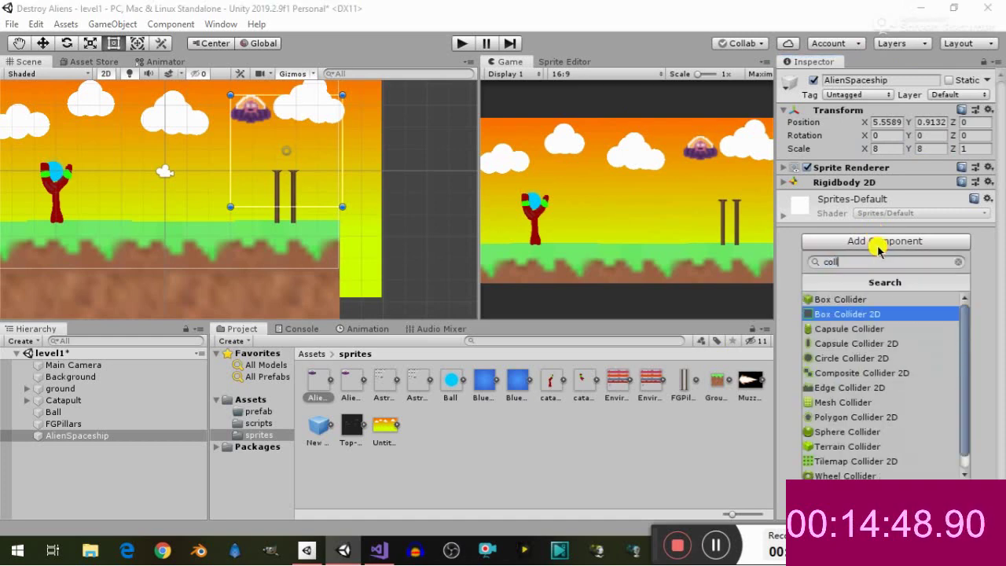
pyautogui.press('Return')
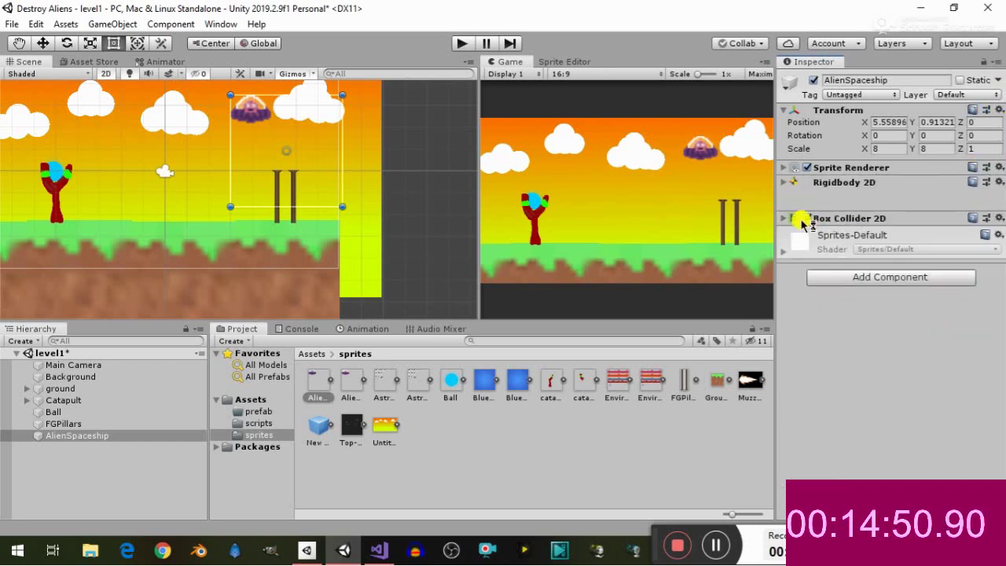
# Fit the collider's right and bottom edges to the spaceship, then set it on the pillars
pyautogui.click(795, 220)
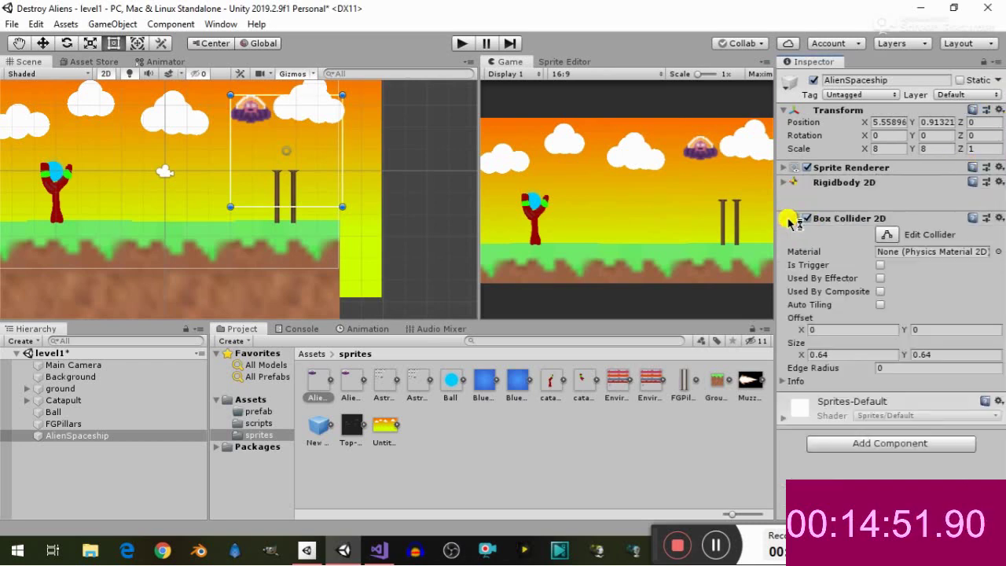
pyautogui.click(880, 240)
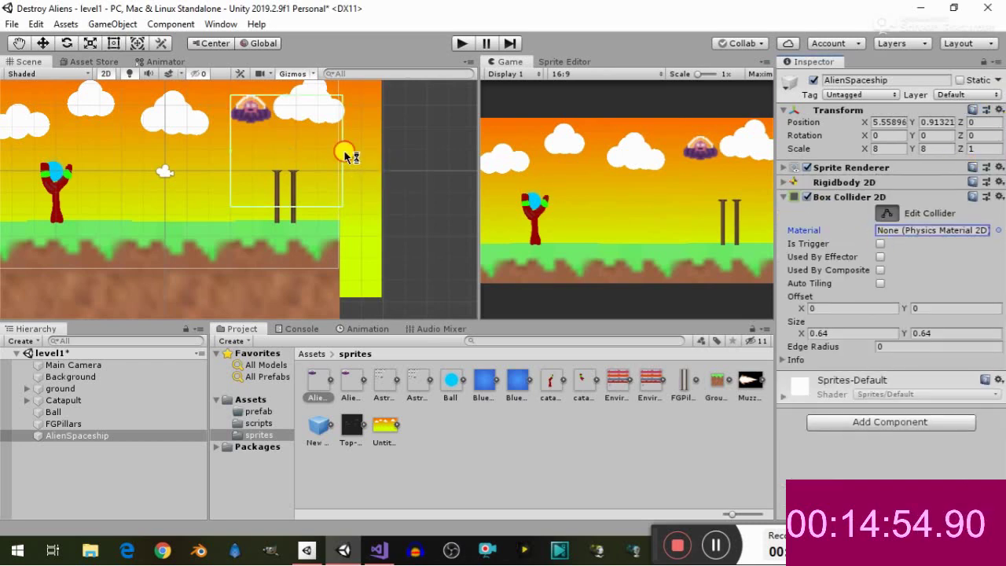
pyautogui.moveTo(344, 154); pyautogui.dragTo(273, 153)
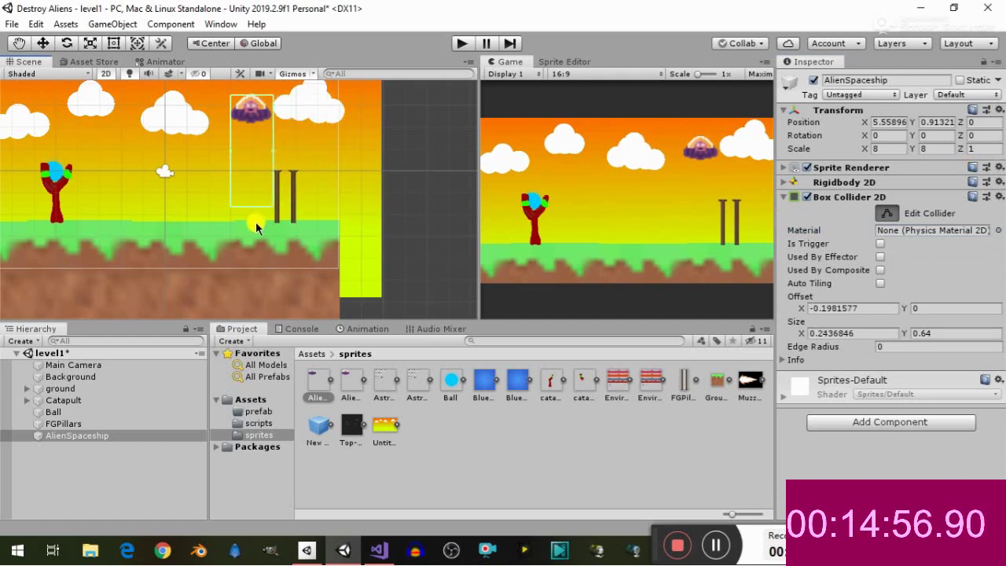
pyautogui.moveTo(250, 204)
pyautogui.mouseDown()
pyautogui.moveTo(252, 128)
pyautogui.moveTo(268, 116)
pyautogui.mouseUp()
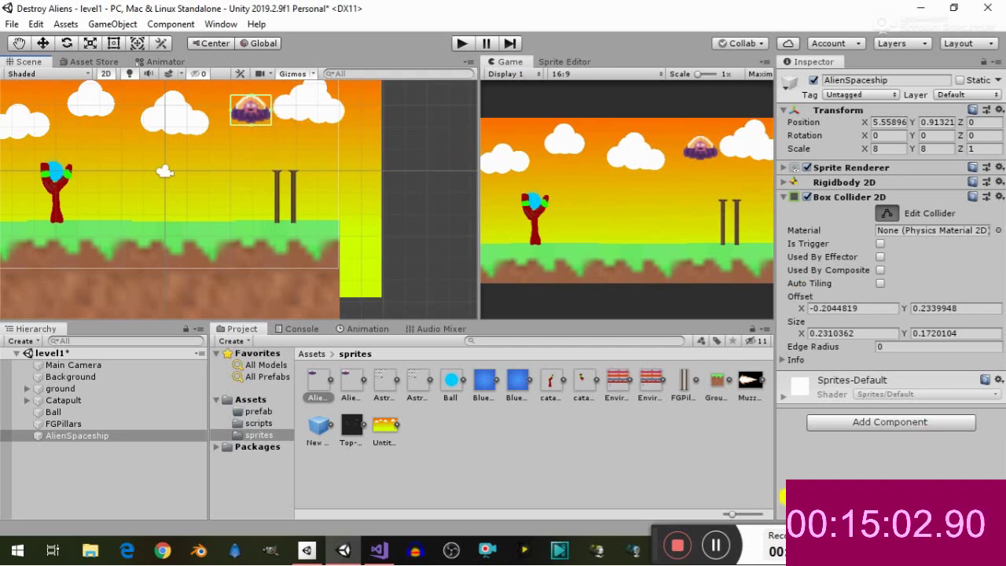
pyautogui.click(889, 213)
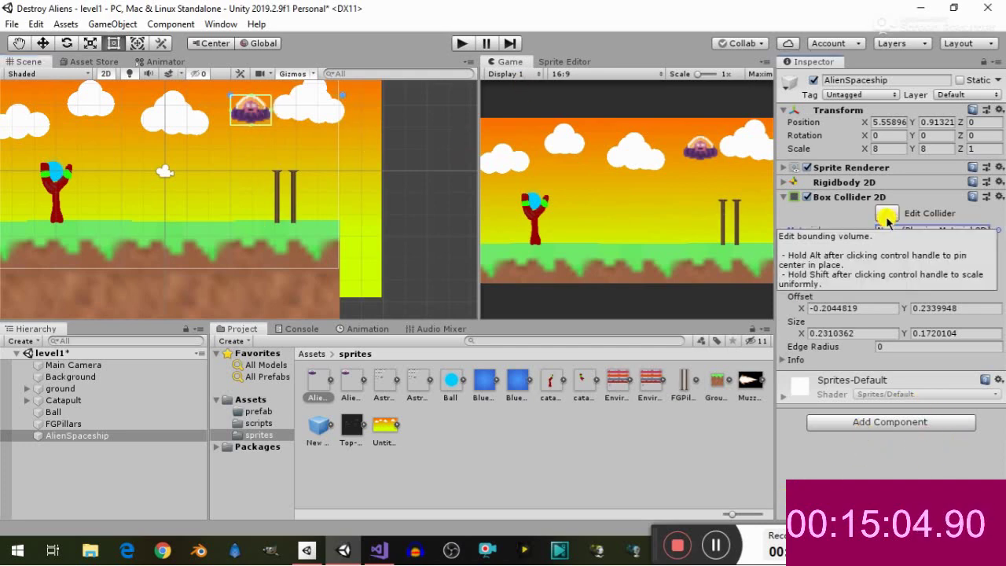
pyautogui.moveTo(257, 119); pyautogui.dragTo(313, 183)
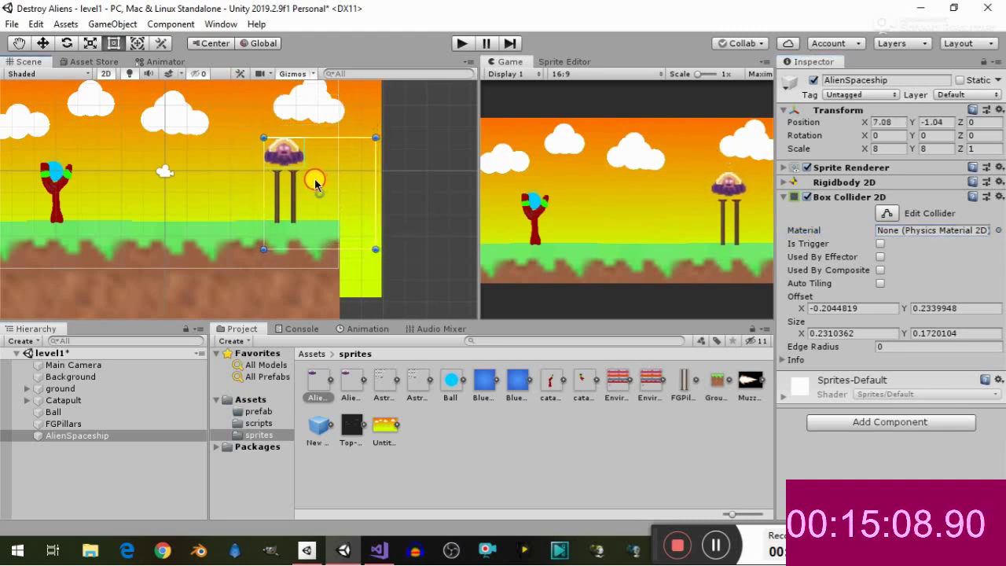
# Add a new script component named 'die' to the spaceship and select die.cs in Assets
pyautogui.click(864, 420)
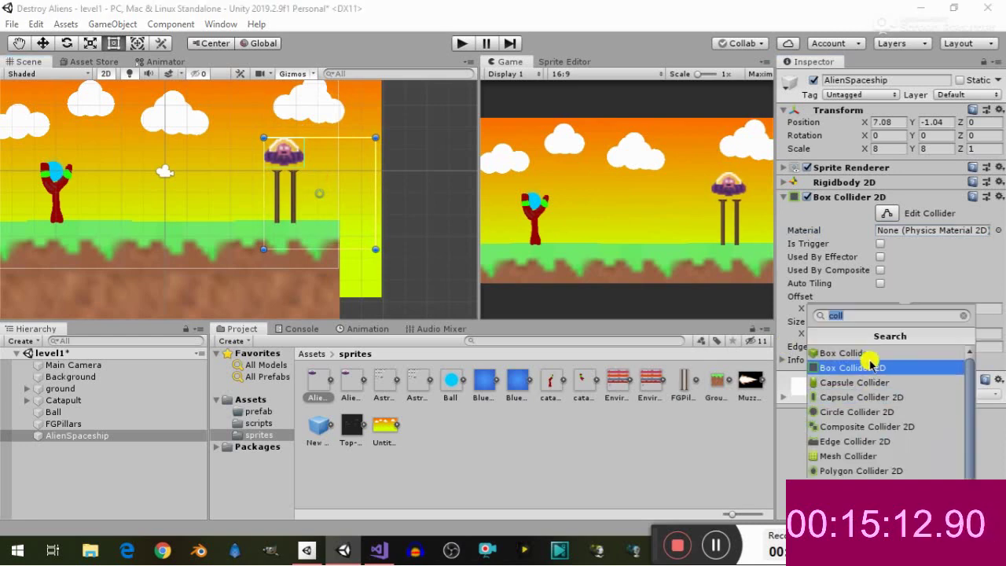
pyautogui.press('BackSpace')
pyautogui.write('die')
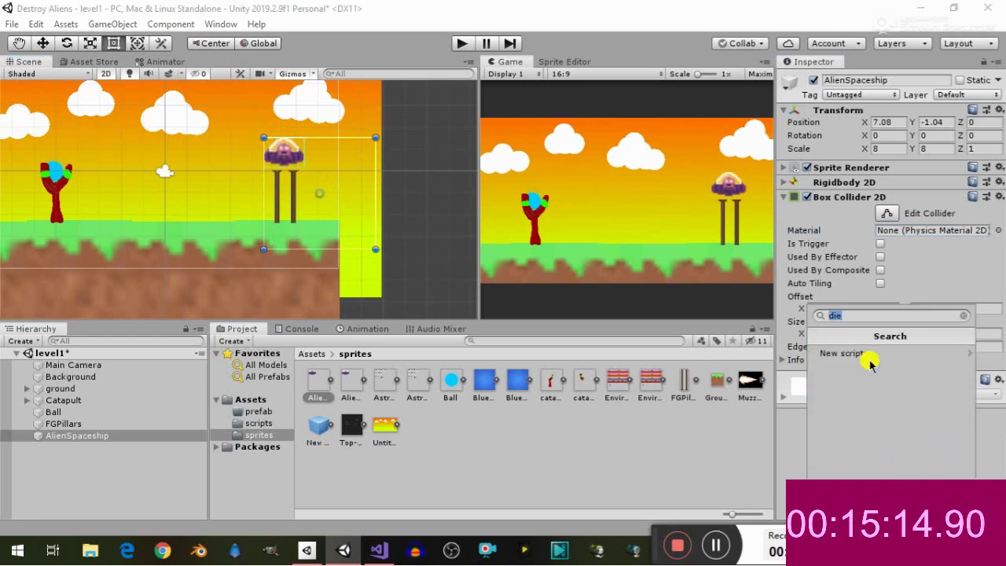
pyautogui.click(869, 360)
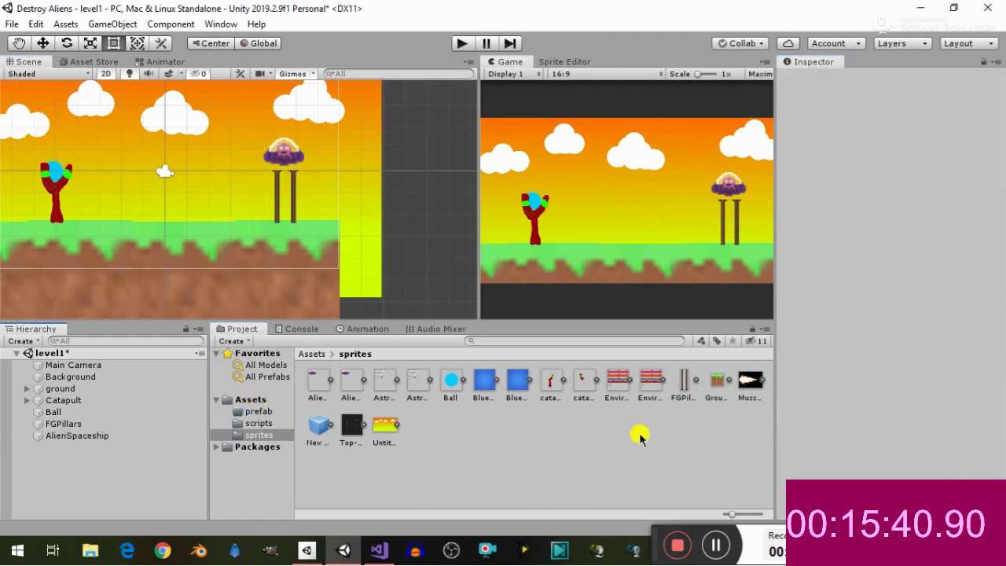
pyautogui.click(318, 353)
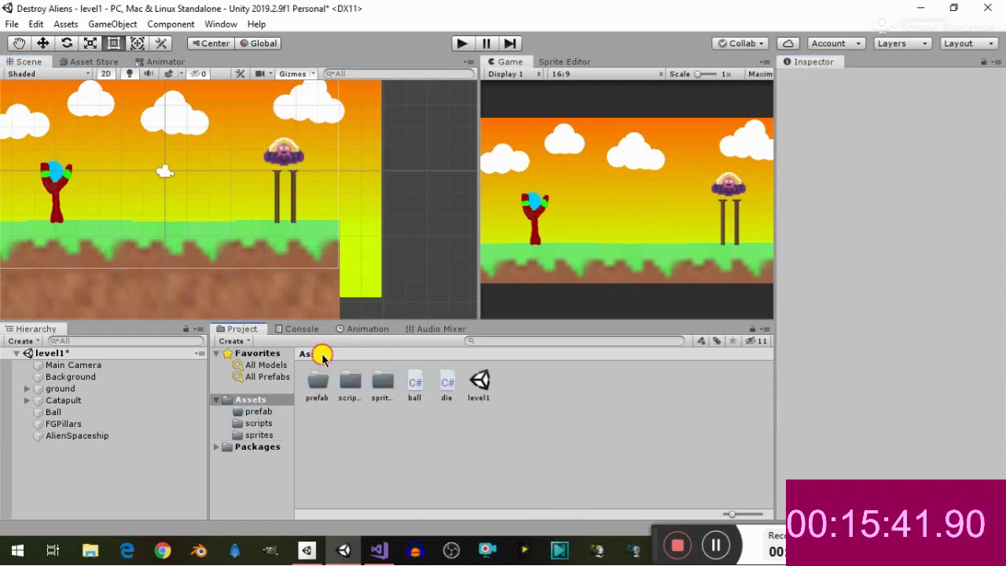
pyautogui.click(444, 393)
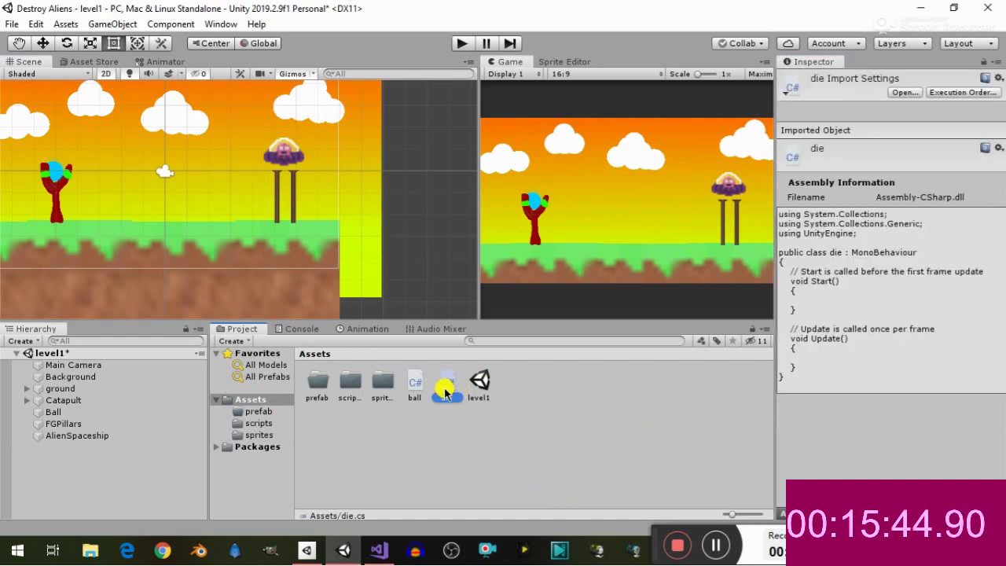
# Open die.cs in Visual Studio and delete the default Start and Update methods
pyautogui.doubleClick(445, 393)
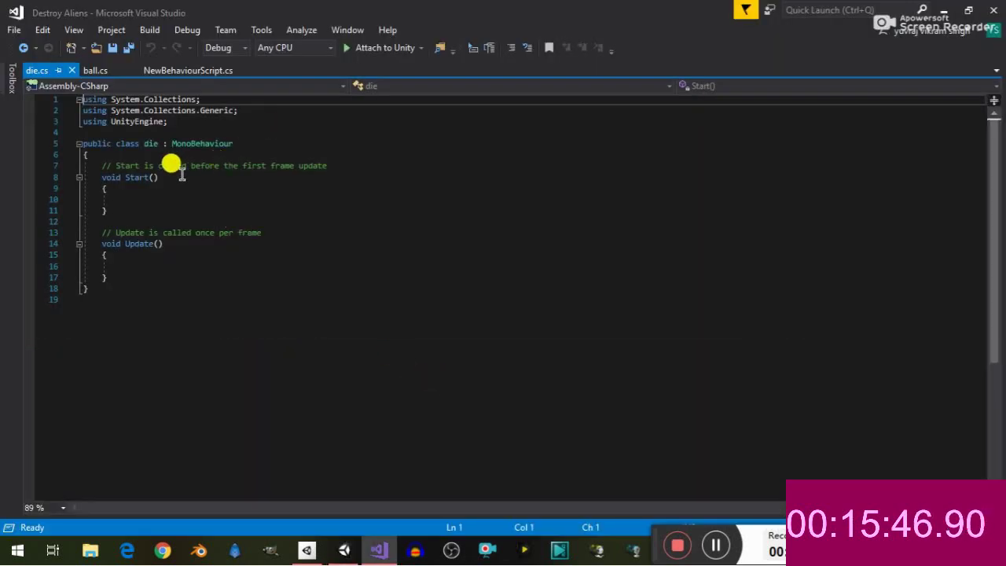
pyautogui.moveTo(101, 165); pyautogui.dragTo(134, 273)
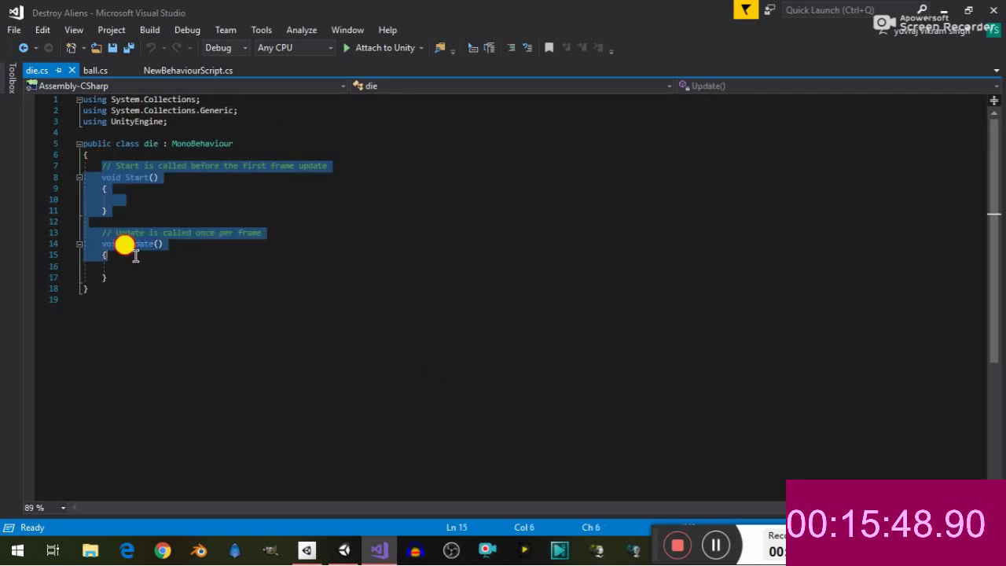
pyautogui.press('BackSpace')
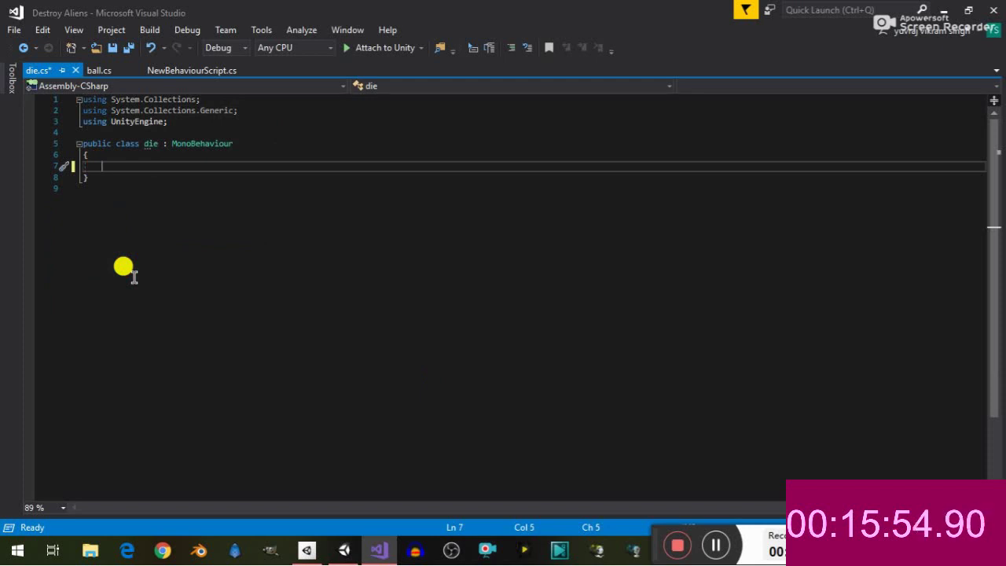
# Declare 'public GameObject Alien;' and add an OnCollisionEnter2D handler stub
pyautogui.write('public ')
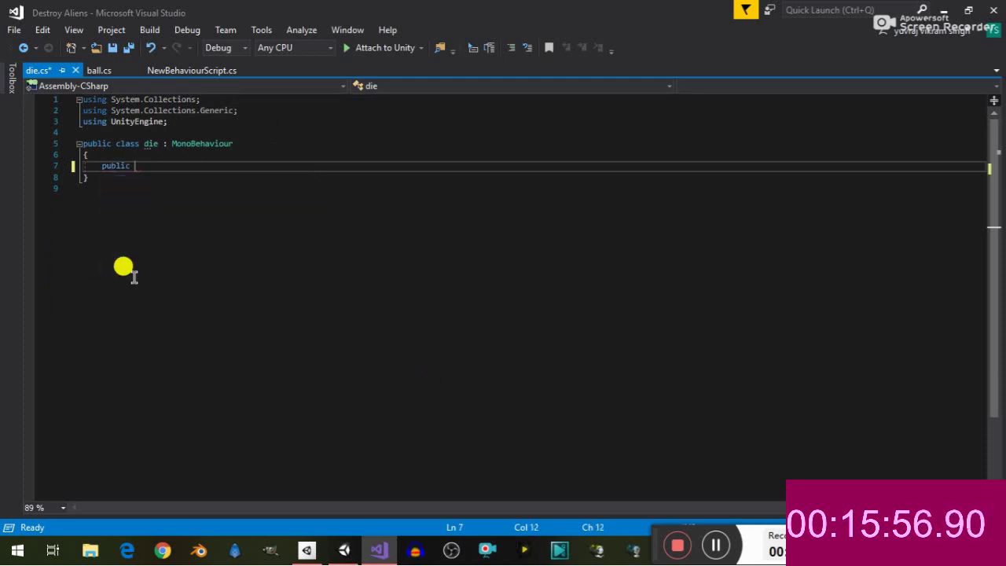
pyautogui.write('Gam')
pyautogui.press('Tab')
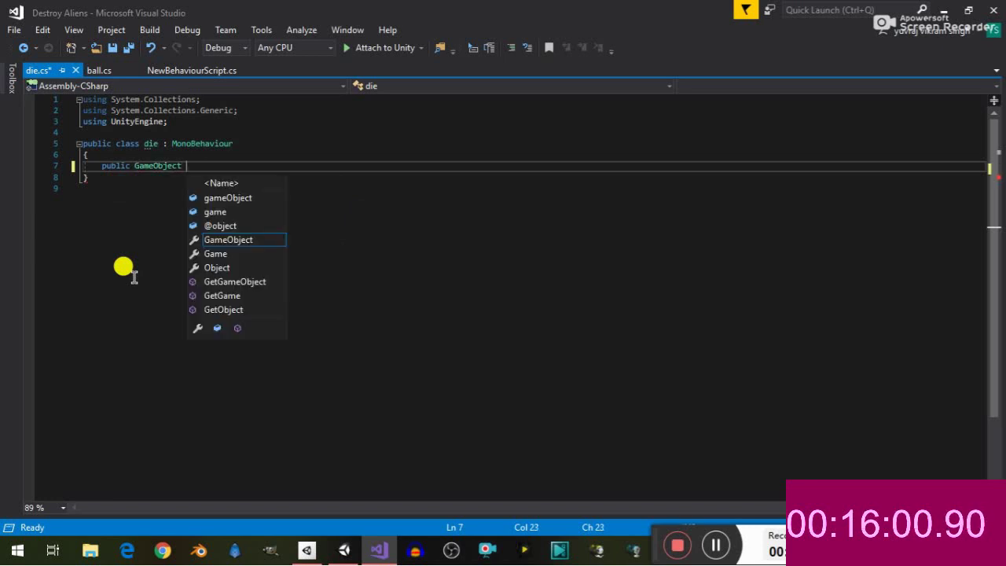
pyautogui.write('Alien')
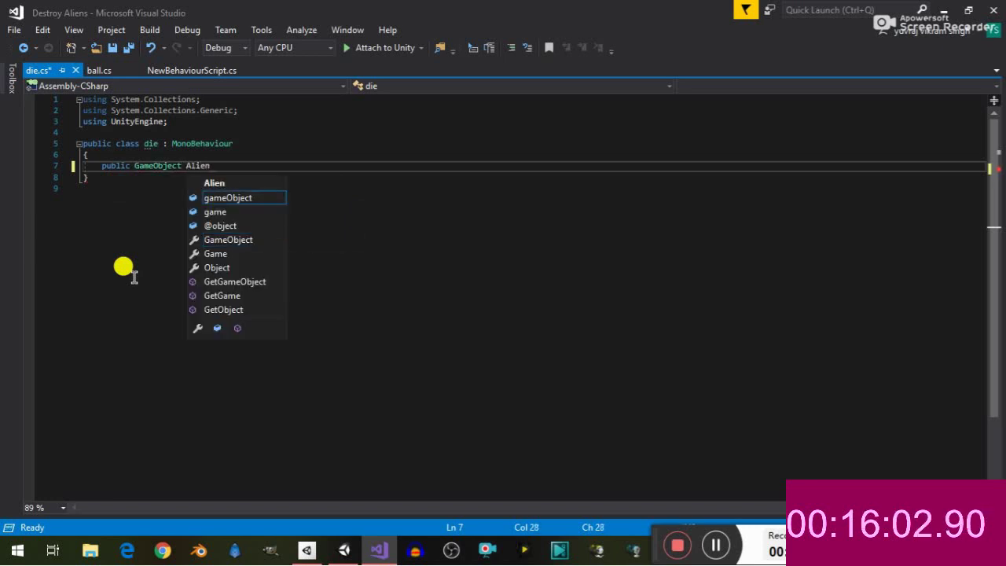
pyautogui.write(';')
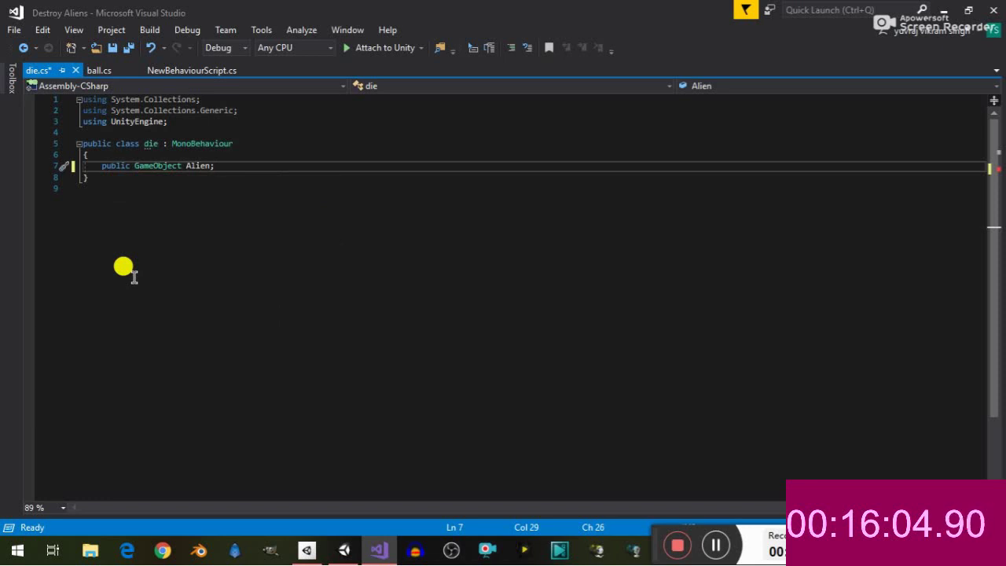
pyautogui.press('Return')
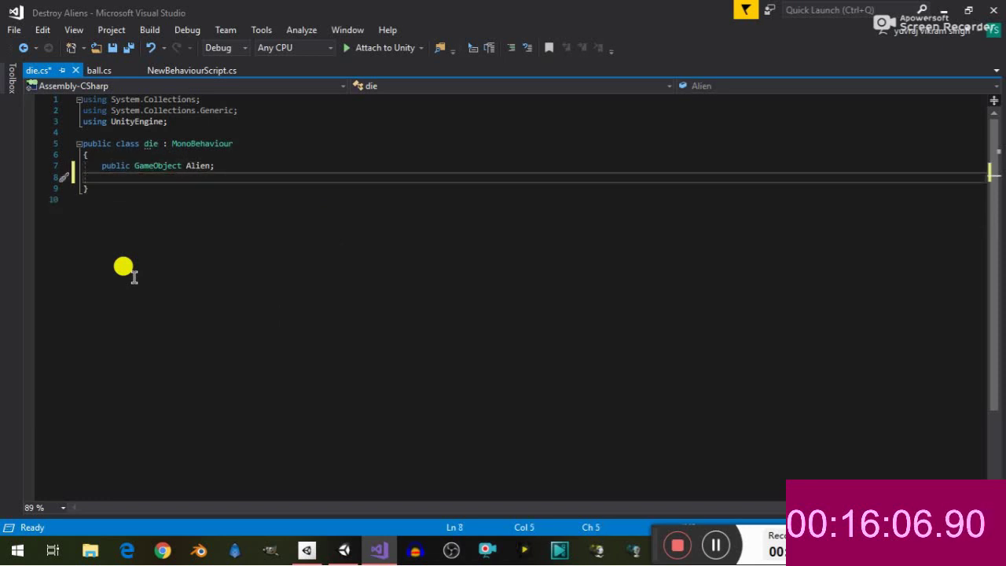
pyautogui.write('private')
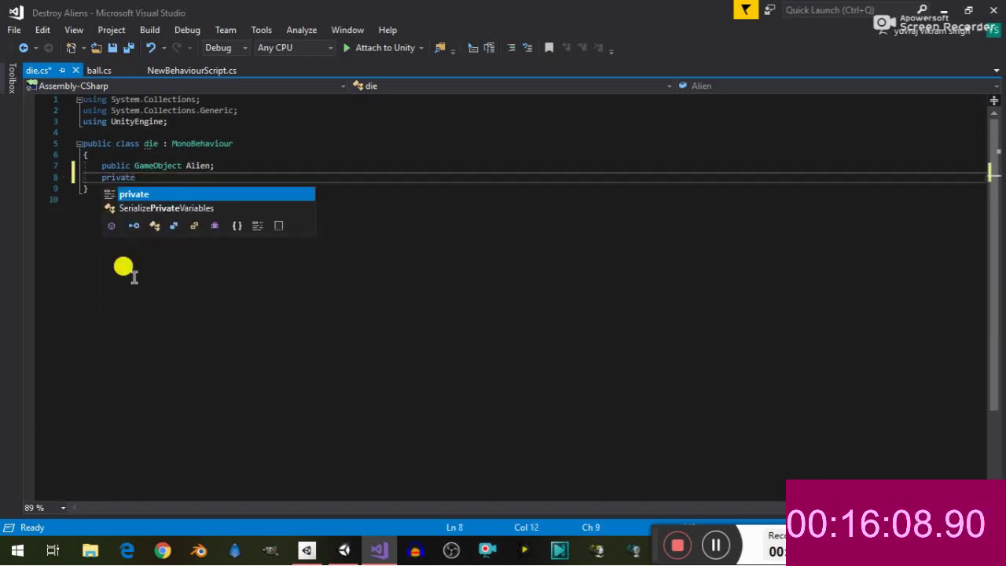
pyautogui.write(' voi')
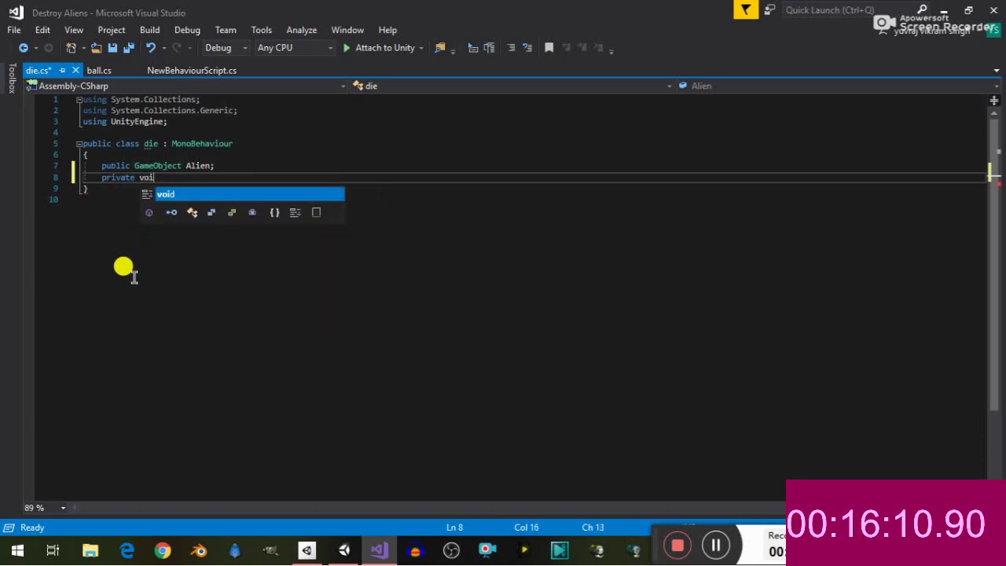
pyautogui.write('d on')
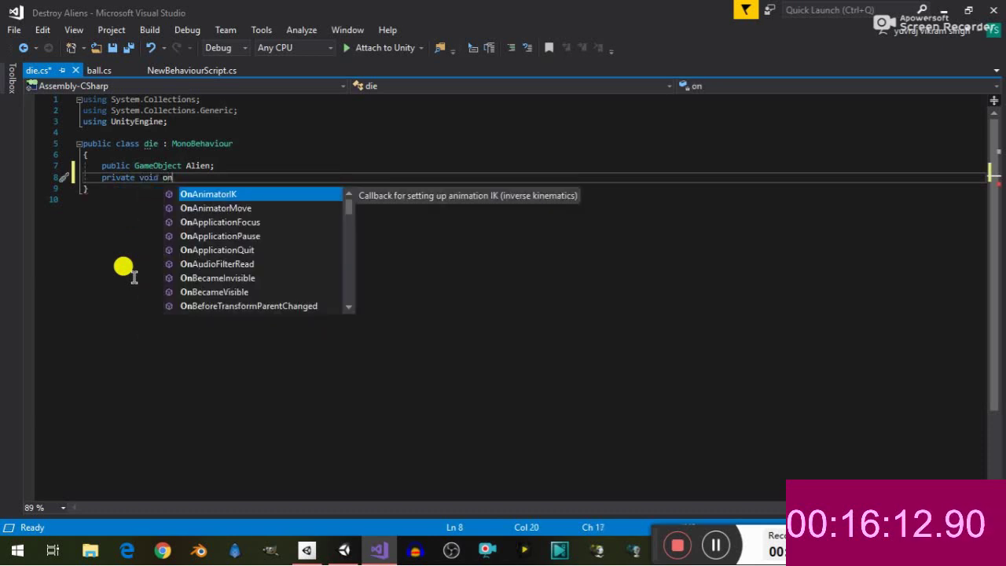
pyautogui.write('col2')
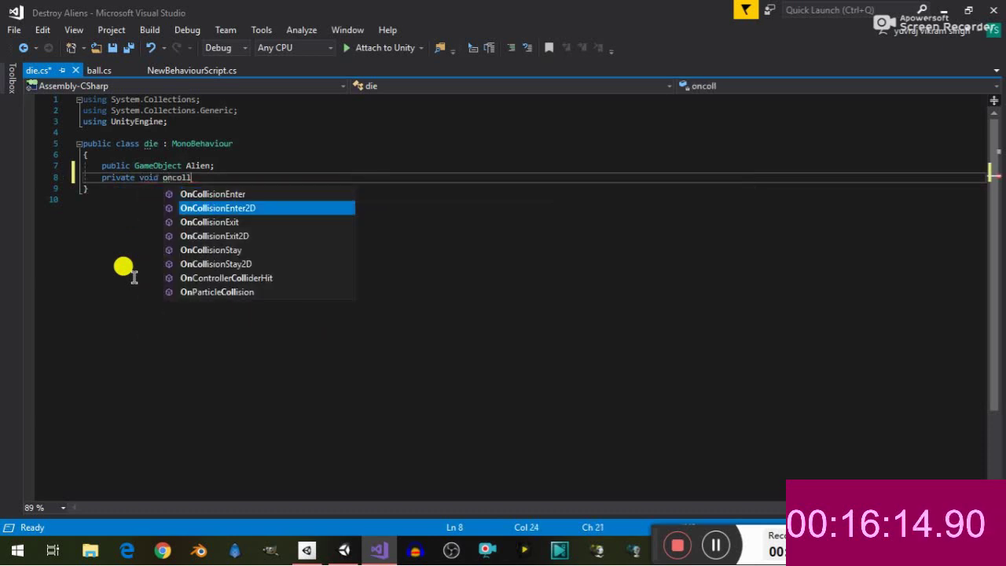
pyautogui.press('Tab')
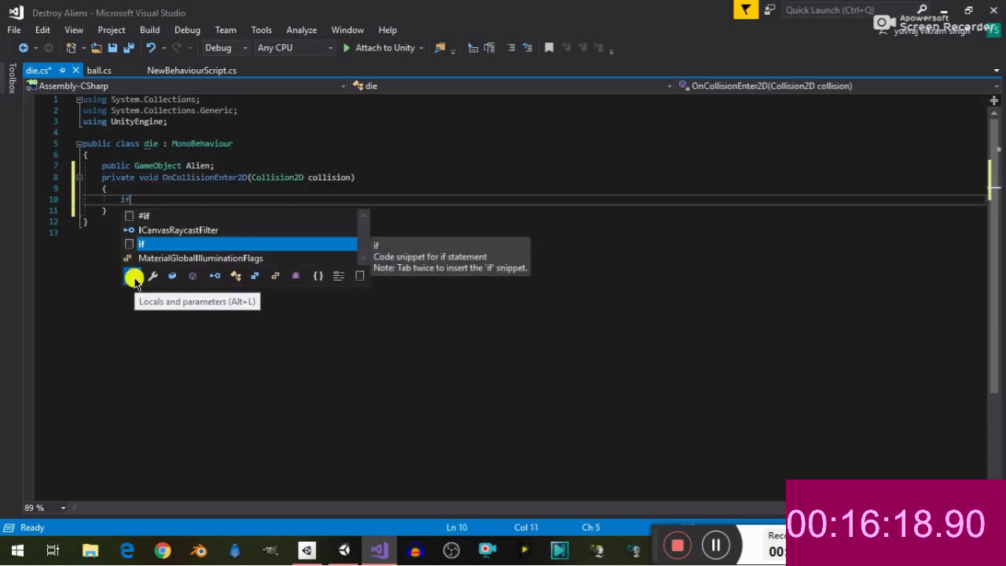
# Write if (collision.collider.tag == "Ground") with a Destroy() call inside its block
pyautogui.write('(co')
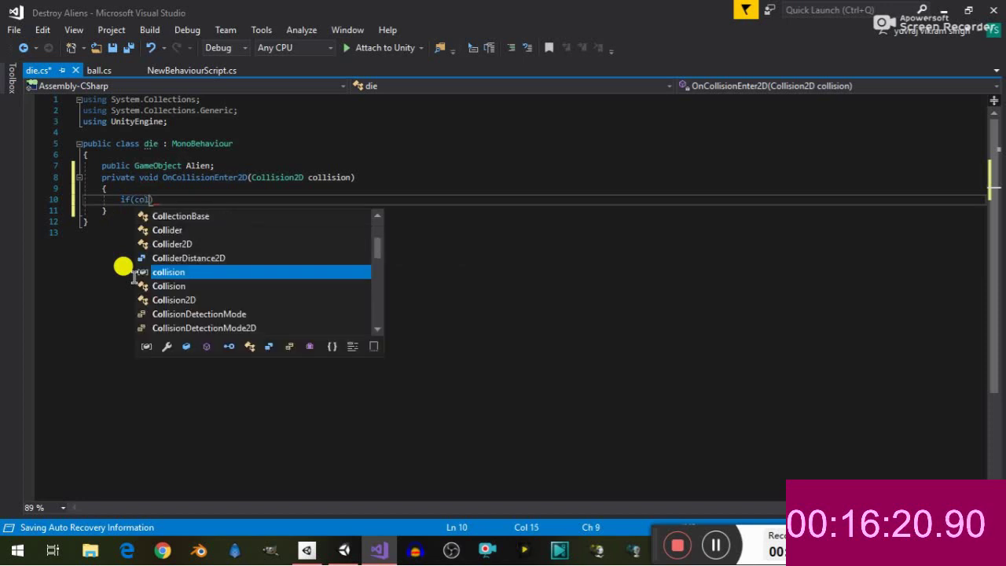
pyautogui.write('ll')
pyautogui.press('Tab')
pyautogui.write('.')
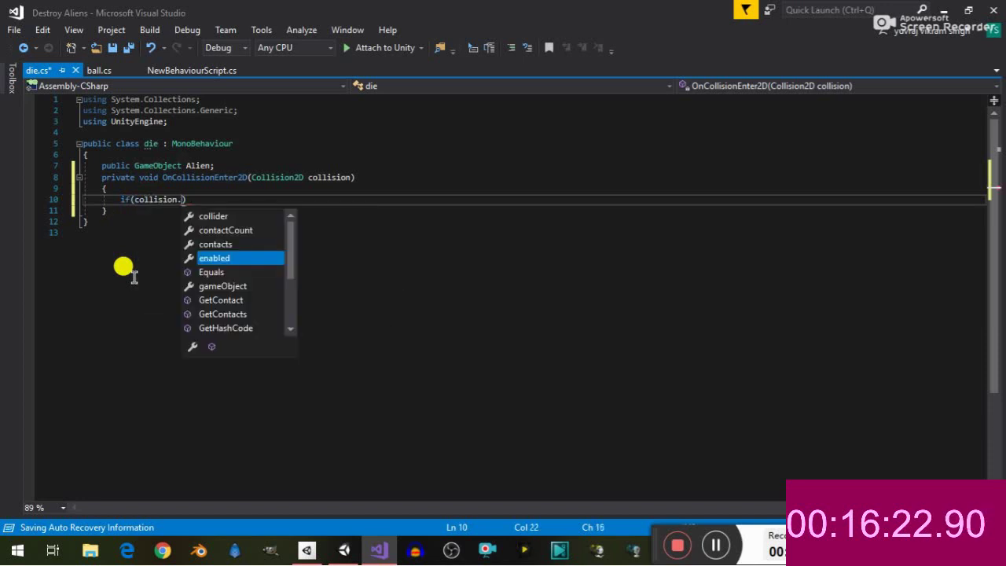
pyautogui.write('co')
pyautogui.press('Tab')
pyautogui.write('.')
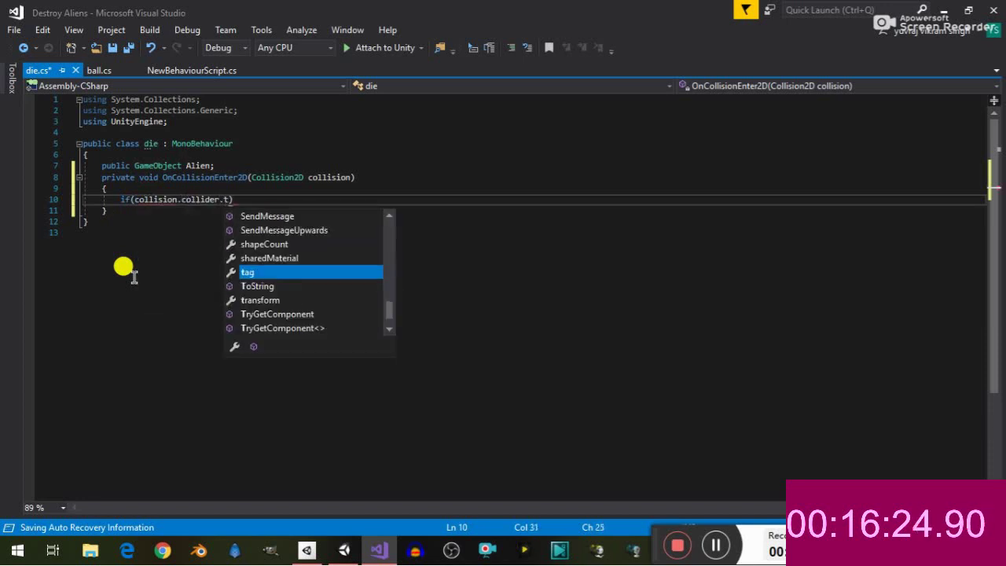
pyautogui.write('tag =')
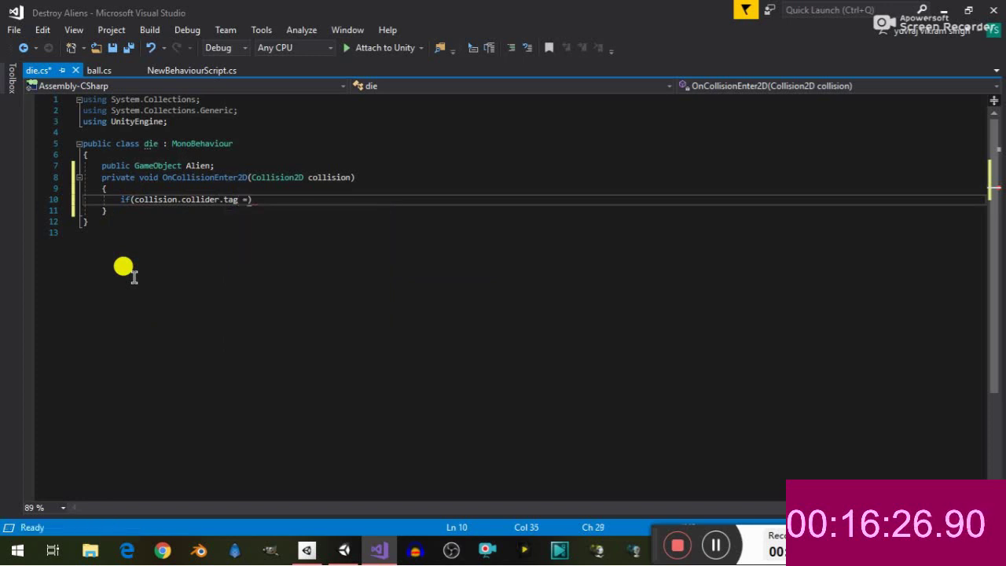
pyautogui.write('= ')
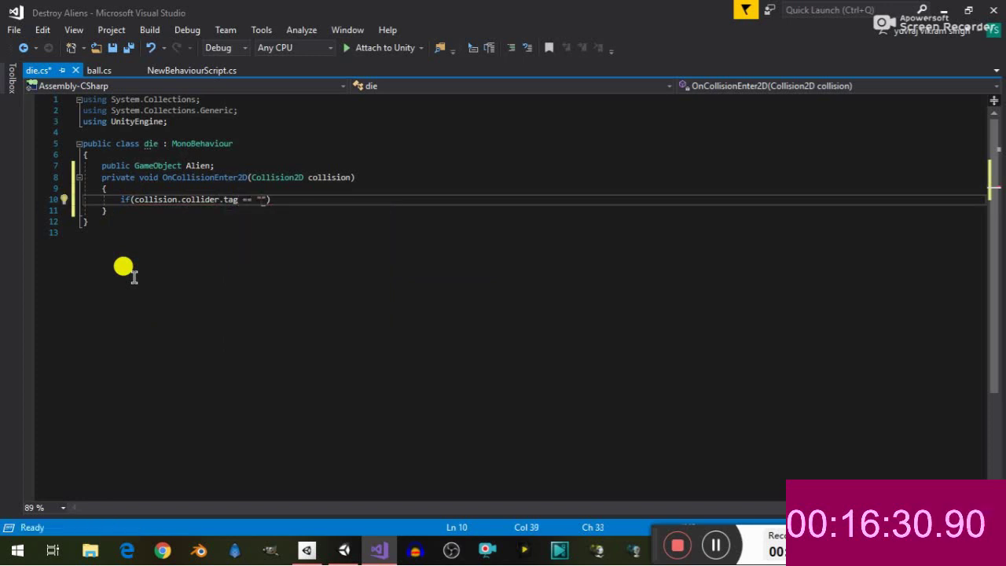
pyautogui.write('a')
pyautogui.write('und')
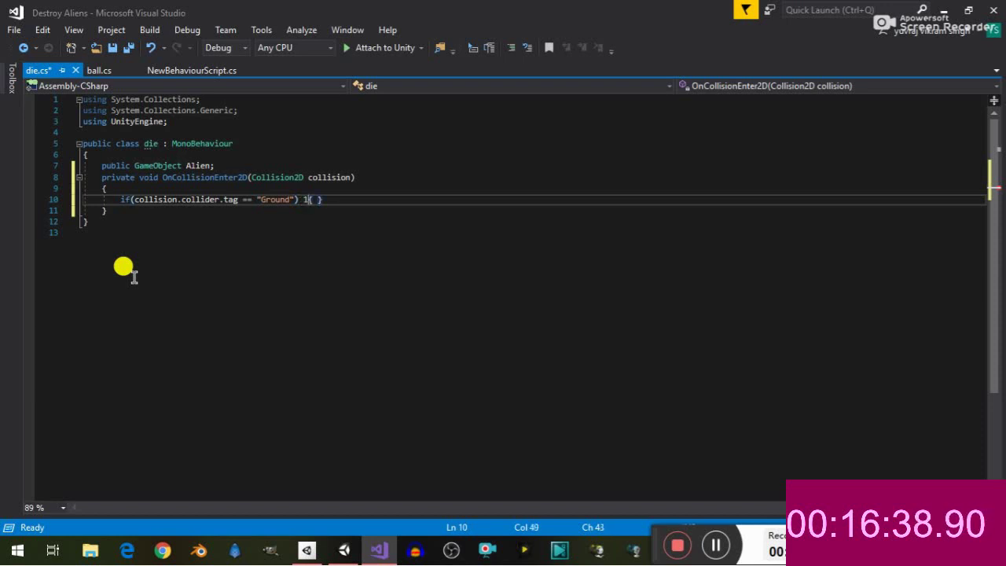
pyautogui.press('Return')
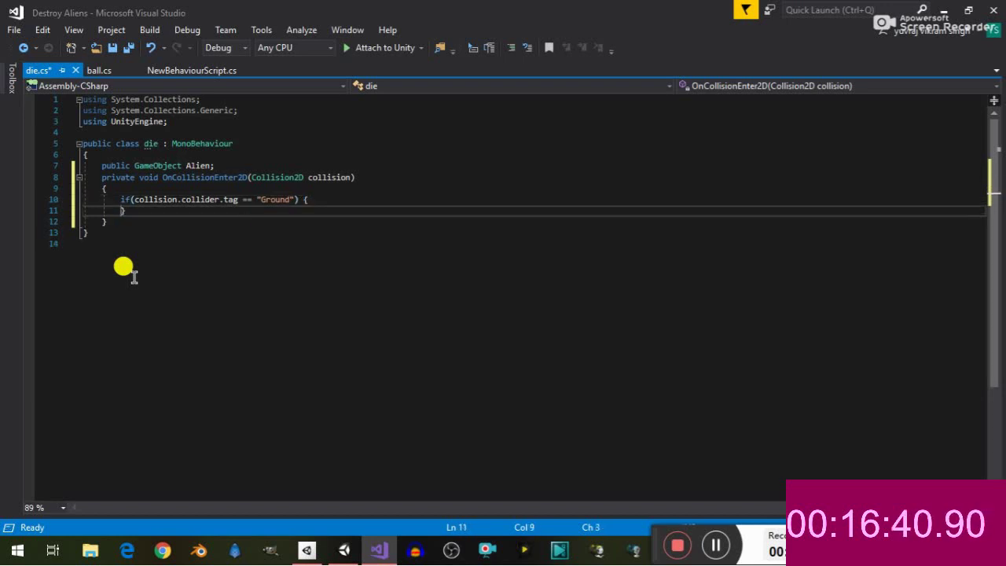
pyautogui.press('Return')
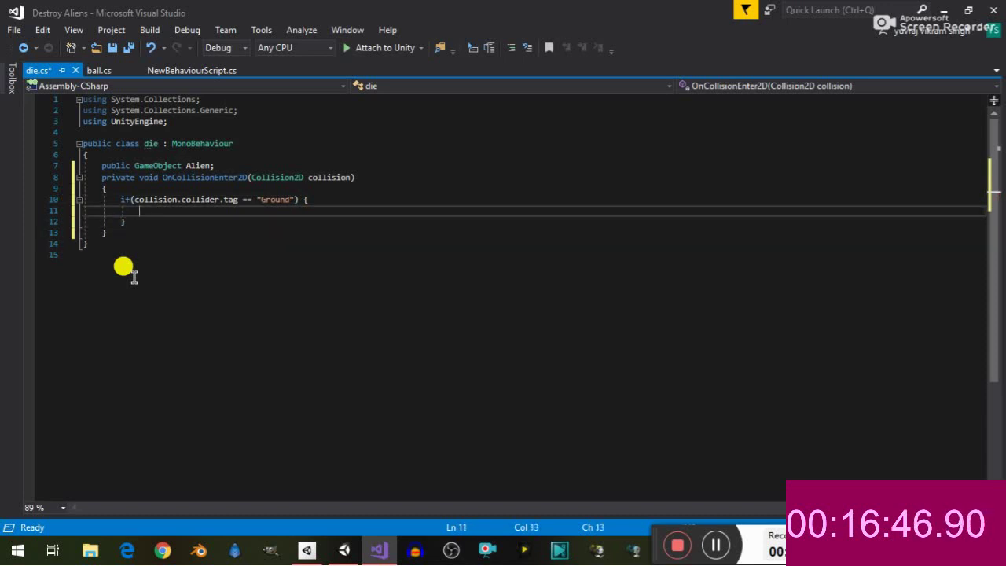
pyautogui.write('destr')
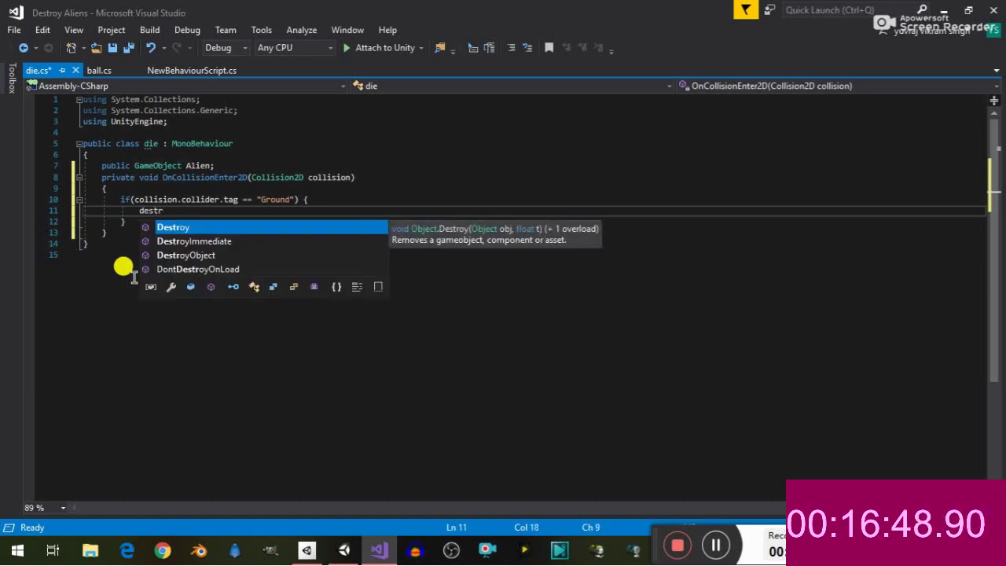
pyautogui.press('Tab')
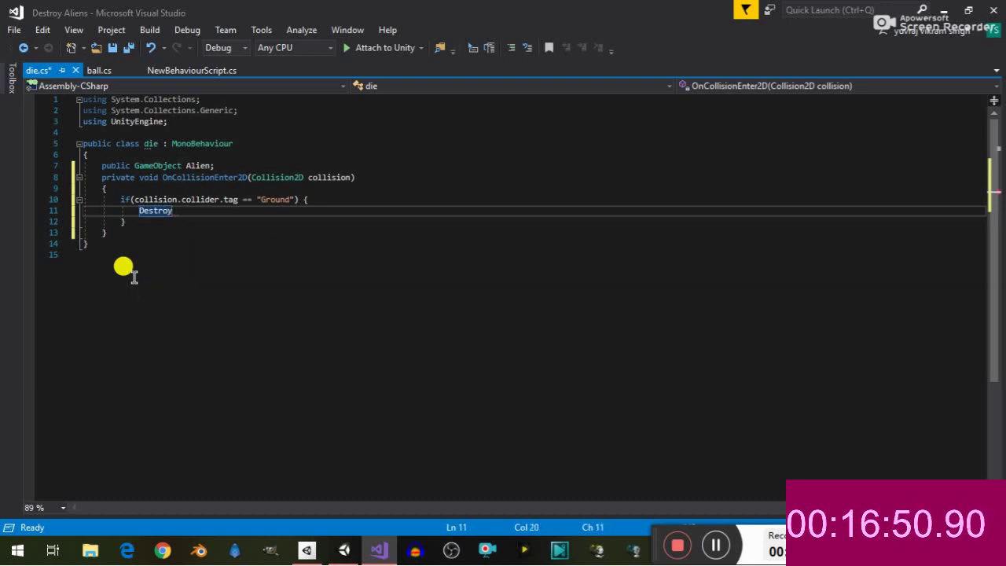
pyautogui.write('();')
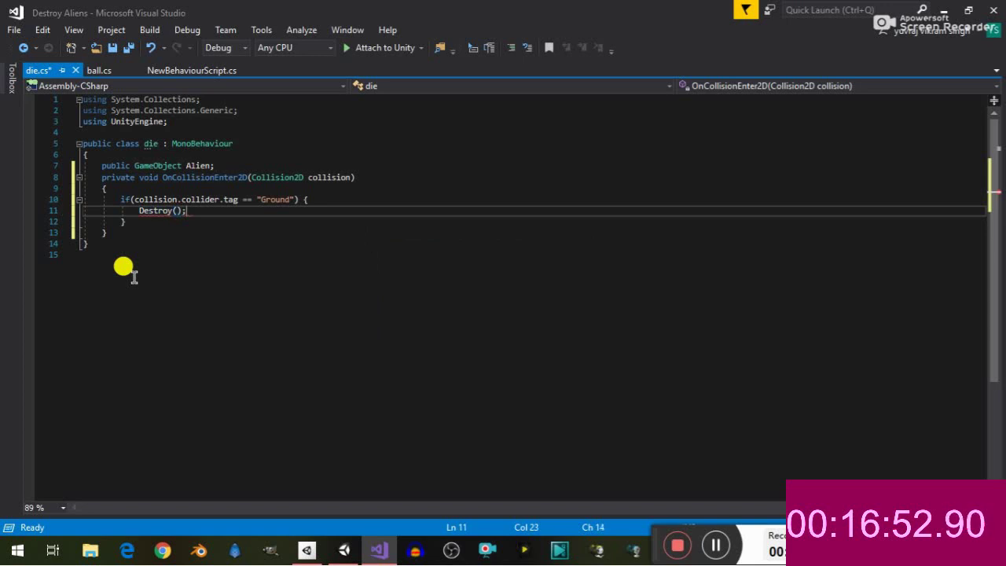
# Add a private void Destroy() method after the collision handler, renamed from OnDestroy
pyautogui.click(112, 233)
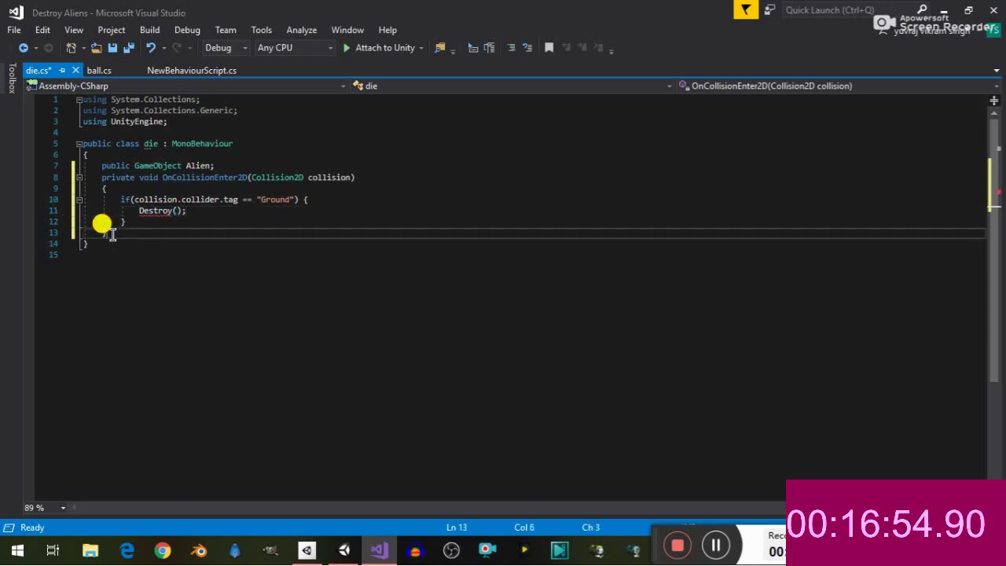
pyautogui.press('Return')
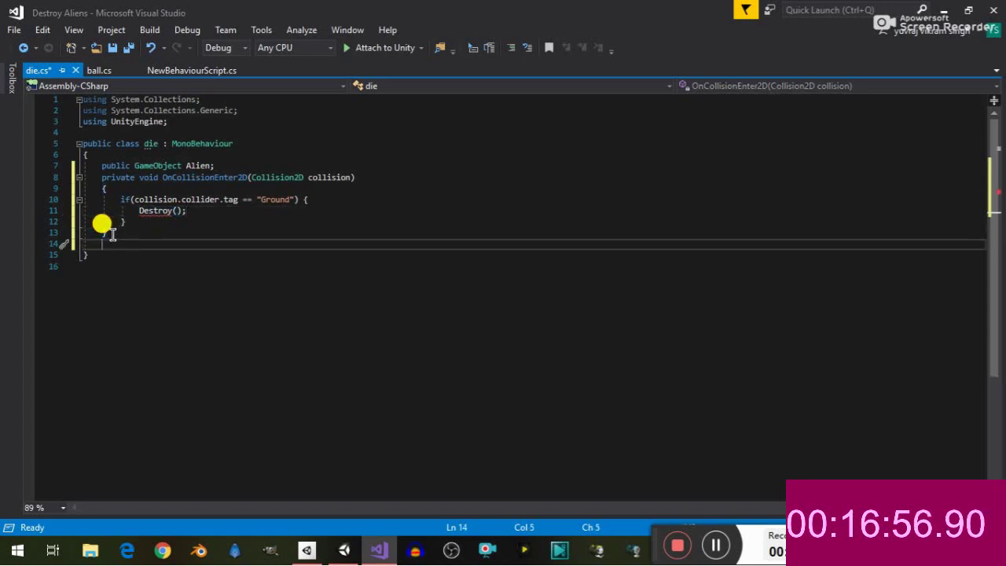
pyautogui.write('pri')
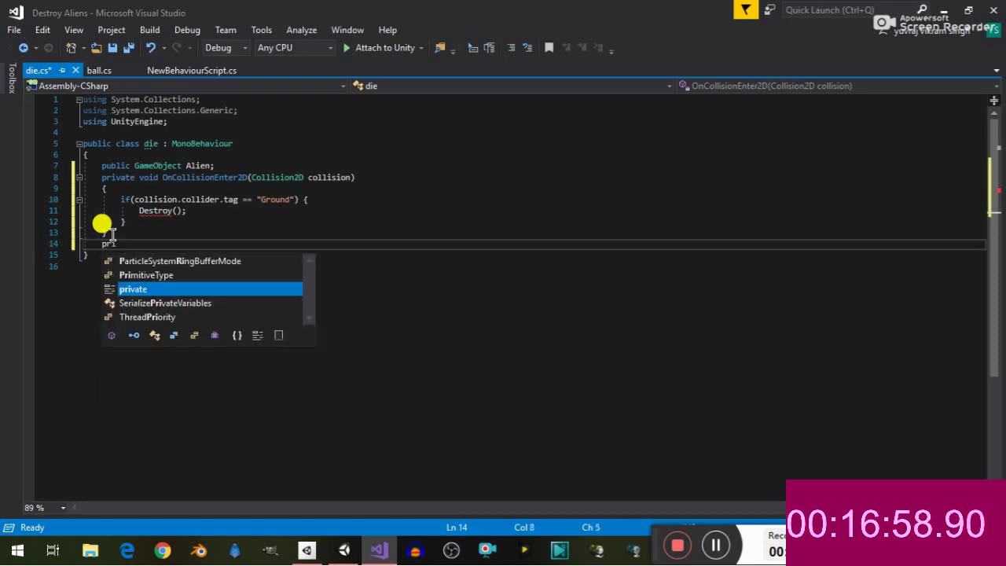
pyautogui.write('vate v')
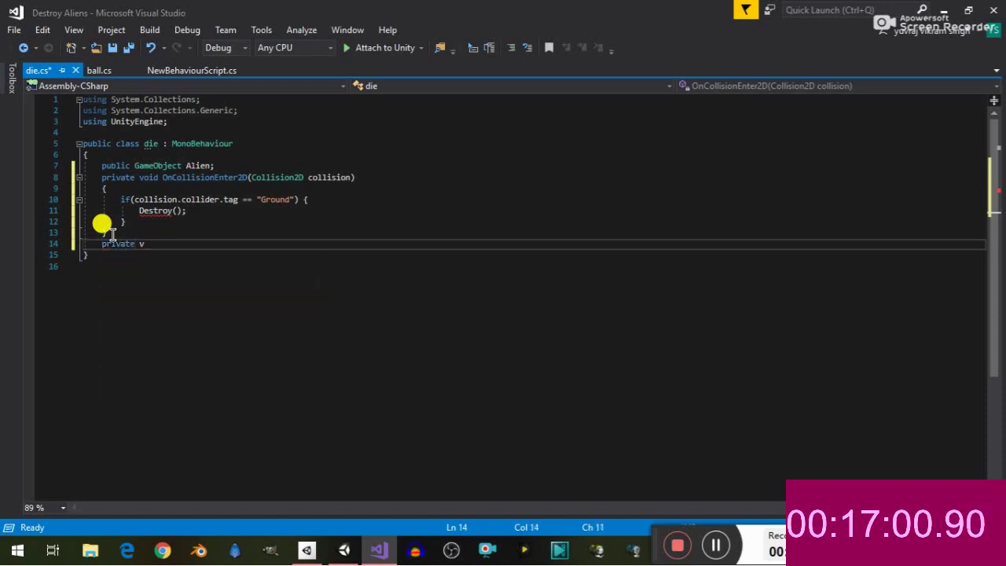
pyautogui.write('oid ')
pyautogui.write('D')
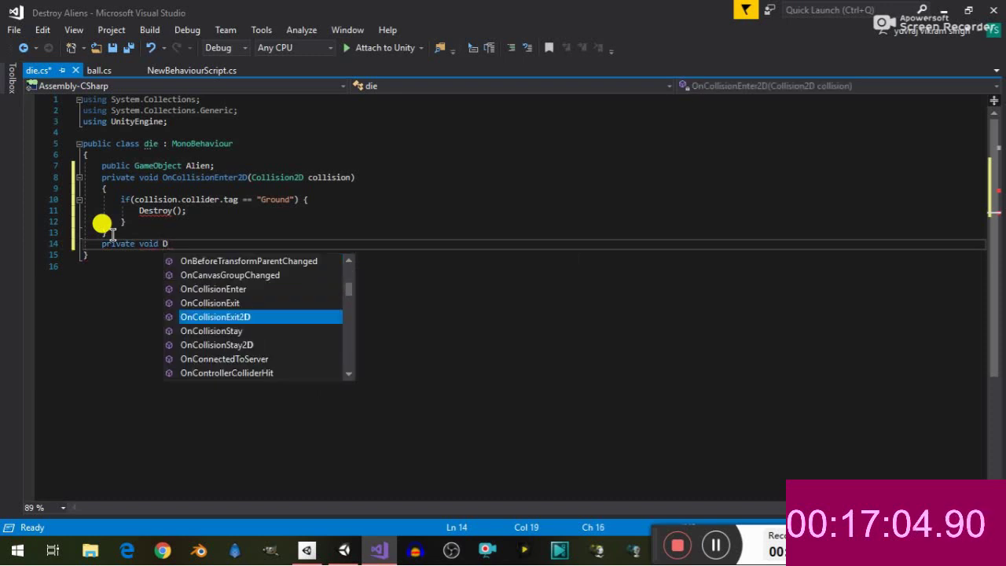
pyautogui.write('es')
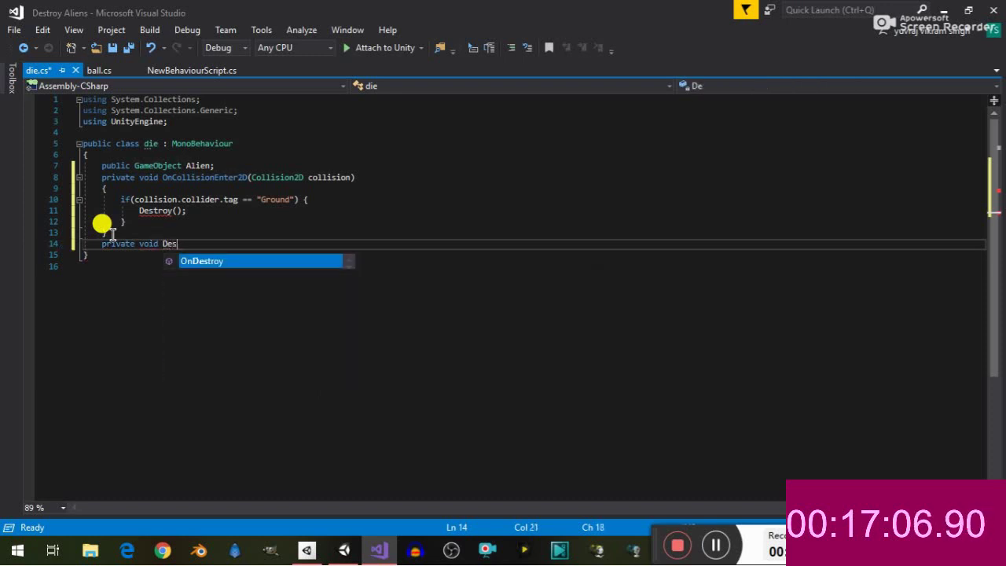
pyautogui.write('troy')
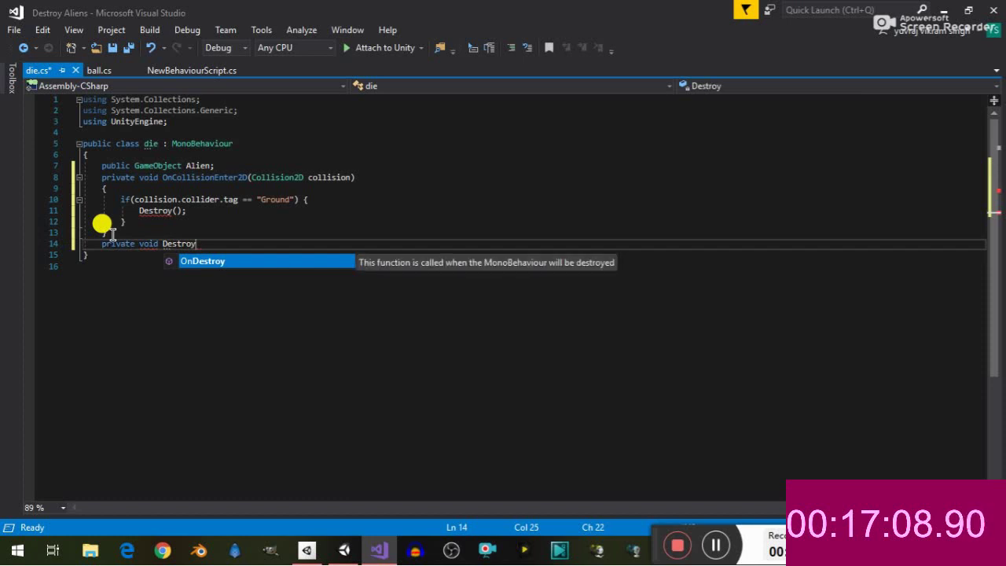
pyautogui.press('Return')
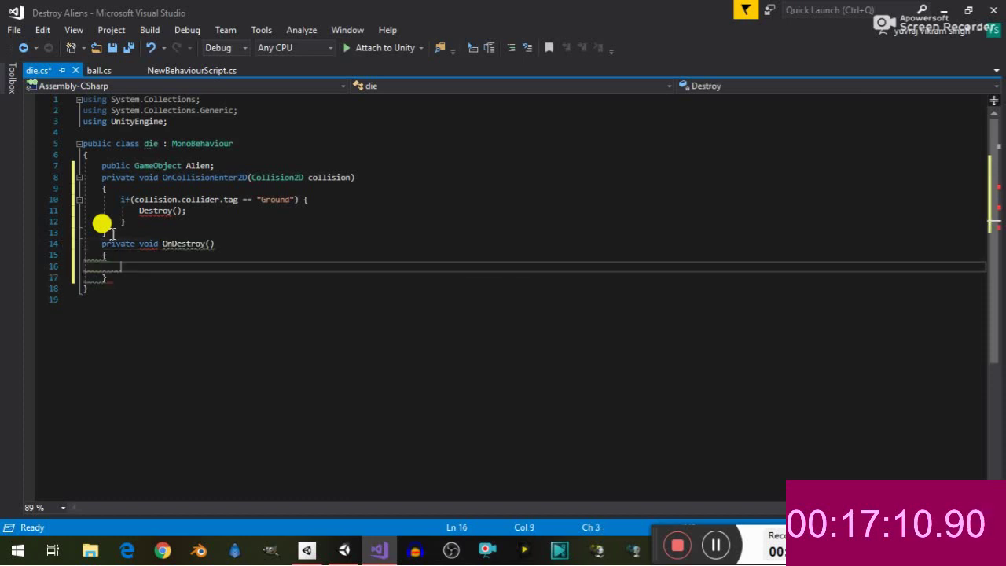
pyautogui.click(167, 243)
pyautogui.press('BackSpace')
pyautogui.press('Delete')
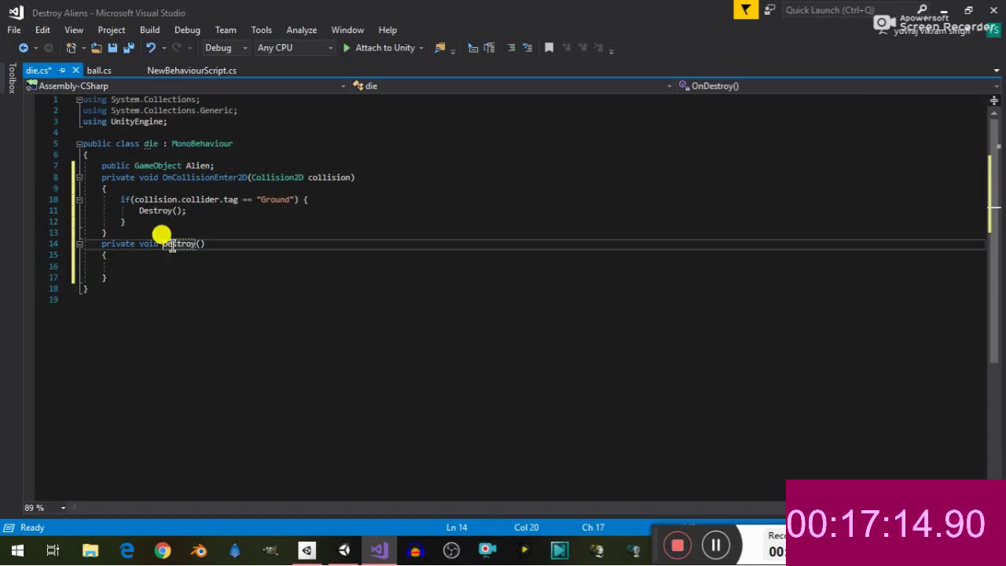
# Make Destroy() call Destroy(Alien); and save die.cs
pyautogui.click(132, 266)
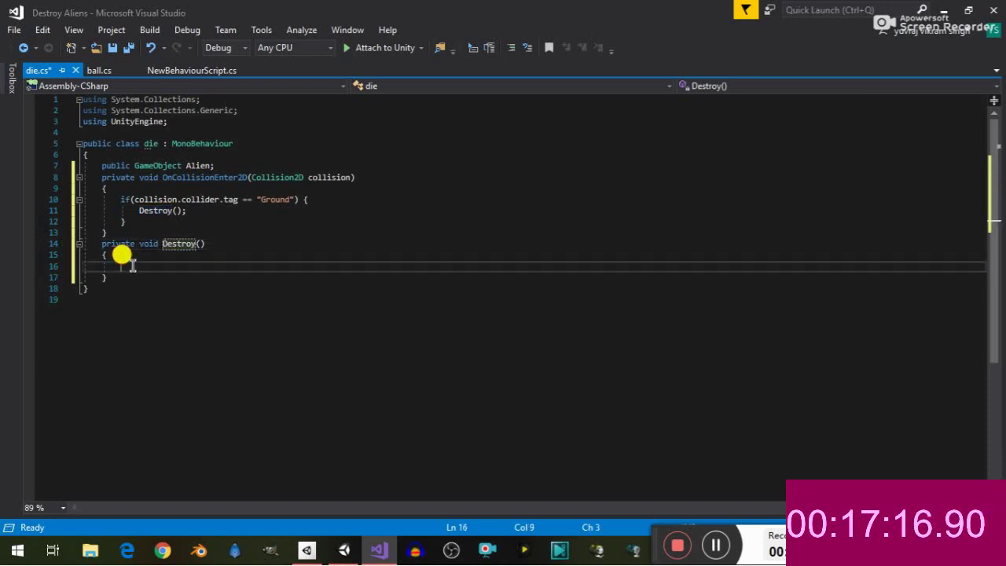
pyautogui.write('De')
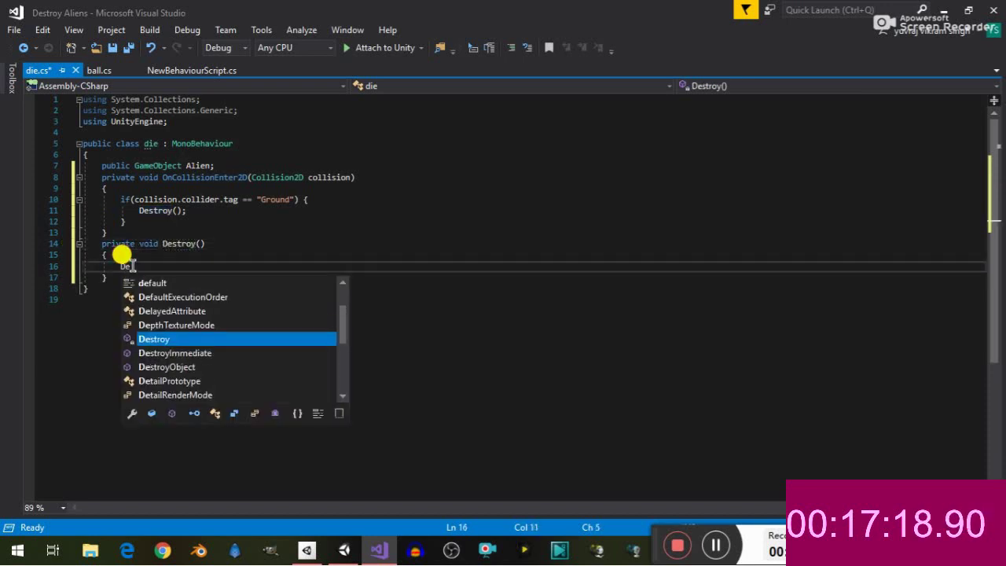
pyautogui.press('Tab')
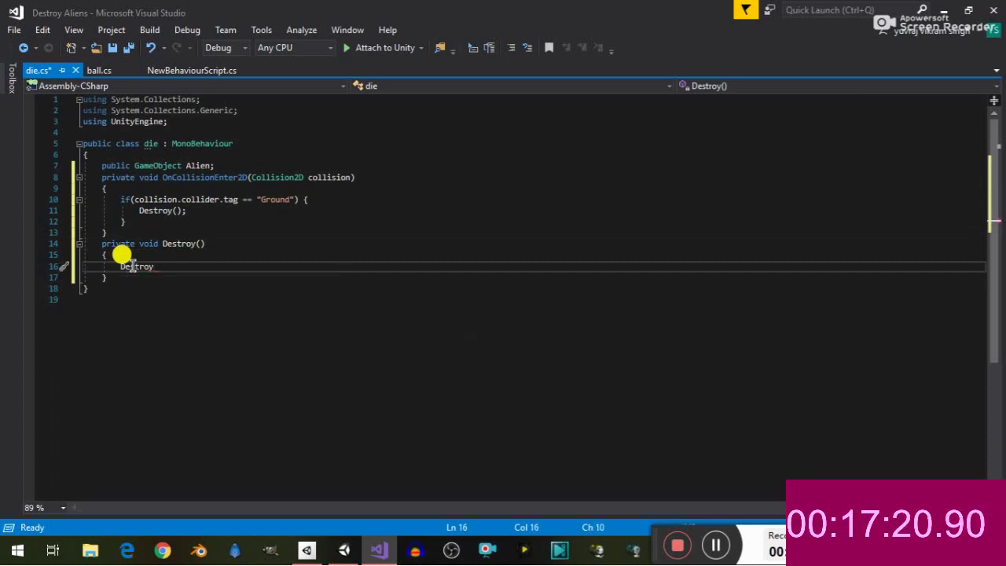
pyautogui.write('(A')
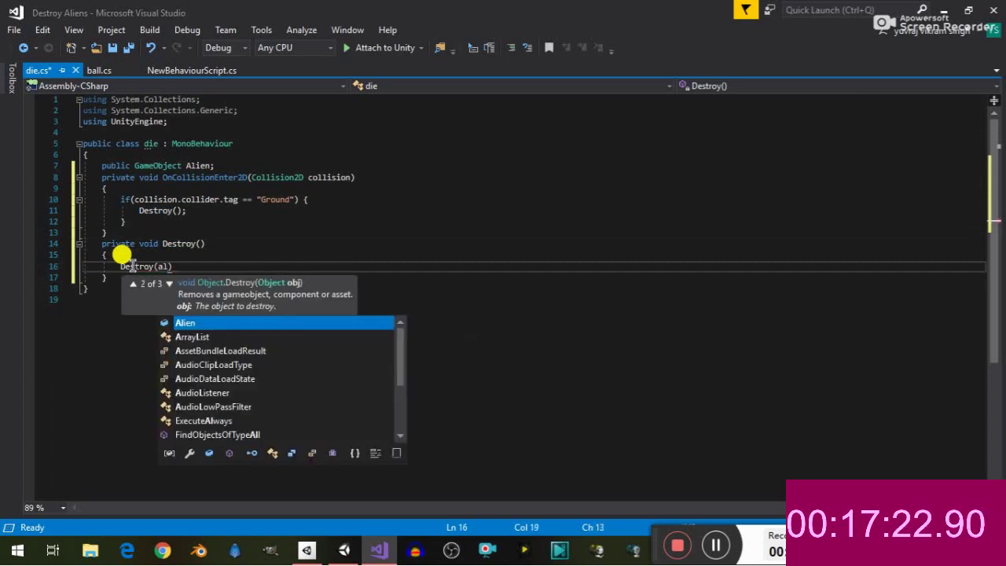
pyautogui.press('Tab')
pyautogui.write(')')
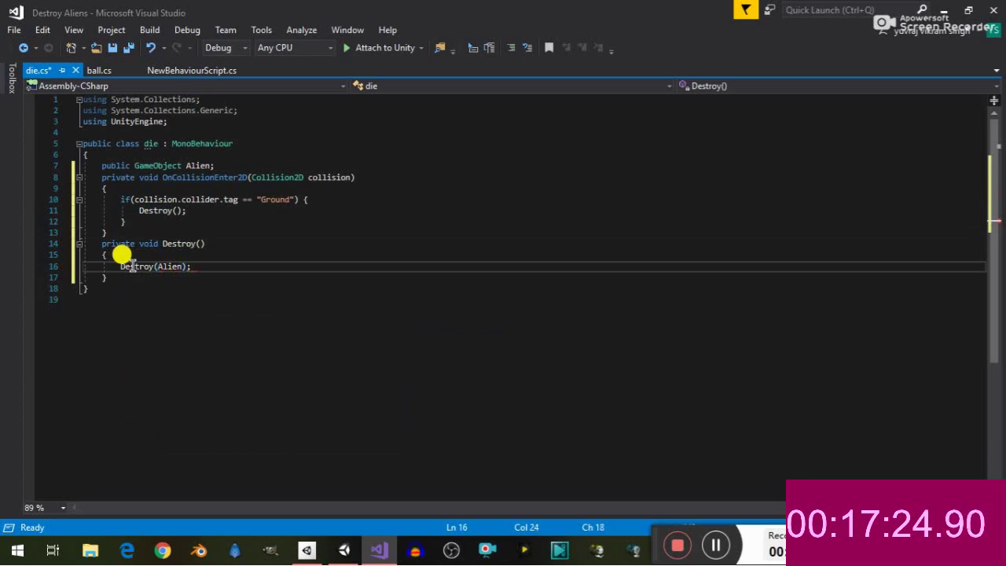
pyautogui.hotkey('ctrl', 's')
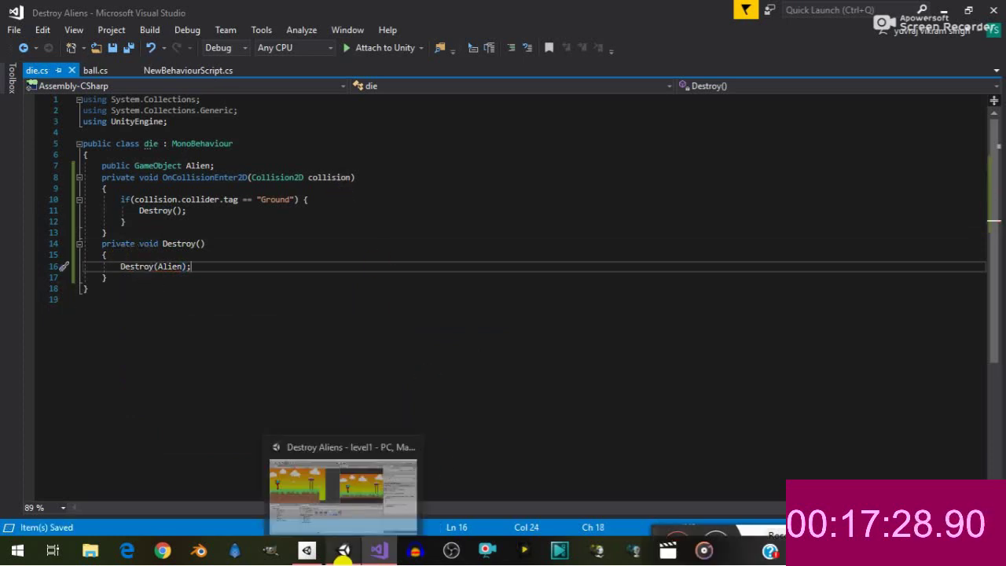
# In Unity, drag AlienSpaceship from the Hierarchy into its Die script's Alien field
pyautogui.click(344, 552)
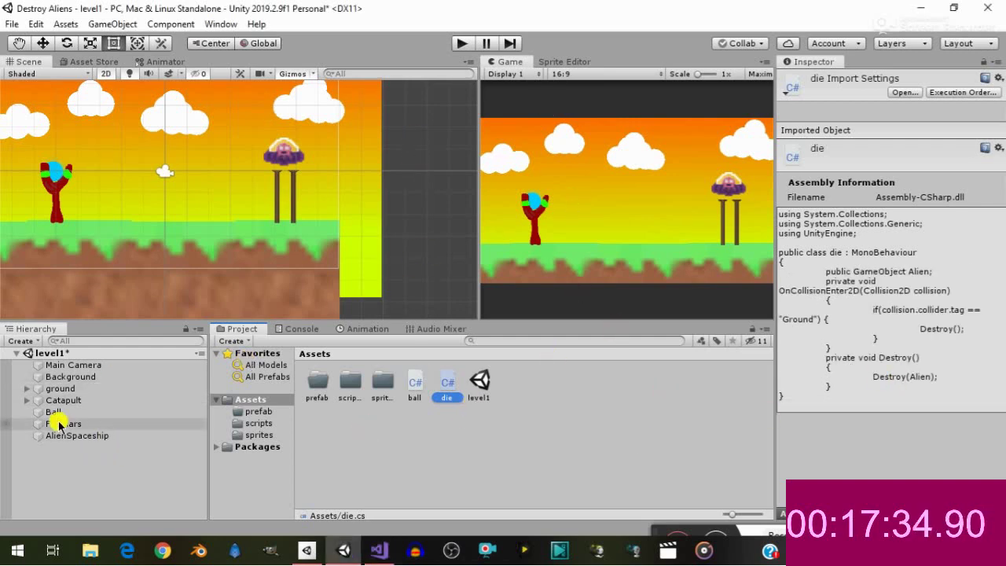
pyautogui.click(76, 437)
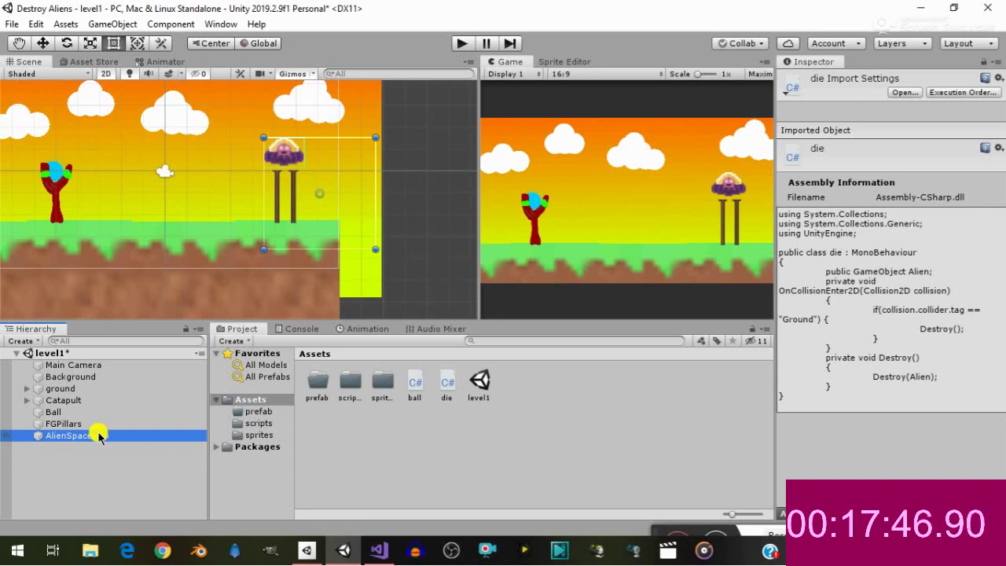
pyautogui.doubleClick(99, 435)
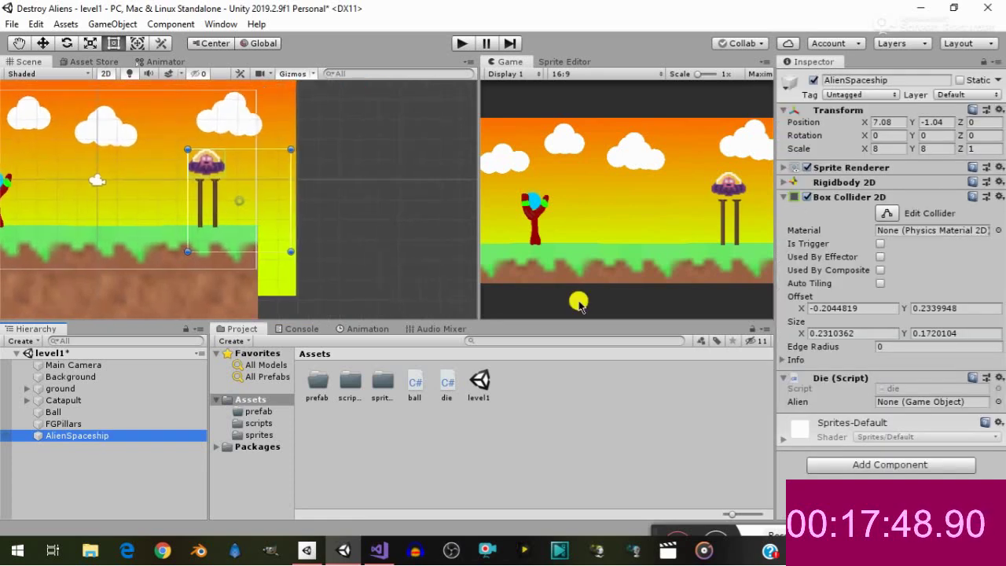
pyautogui.moveTo(129, 436); pyautogui.dragTo(896, 404)
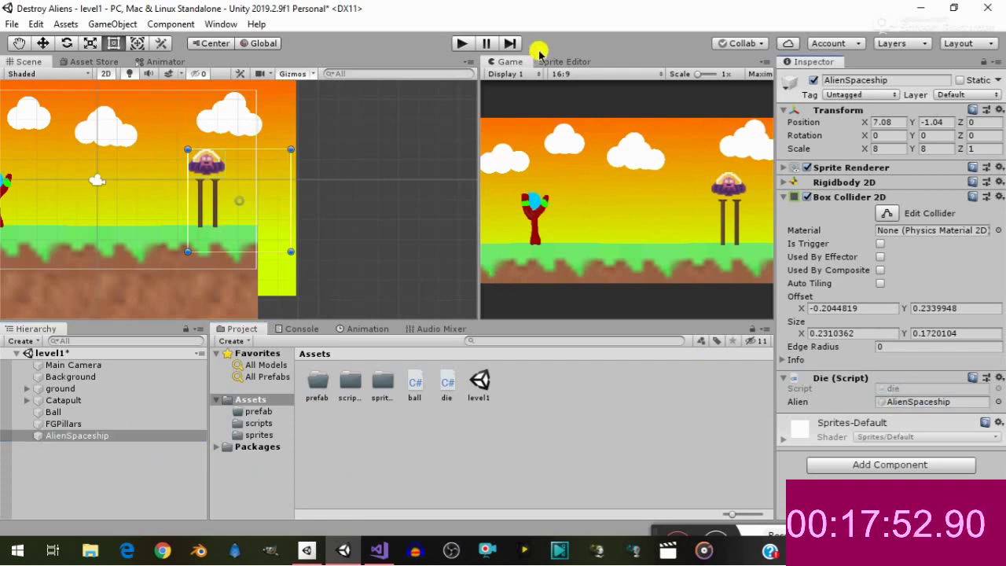
# Run the level, fire the ball at the spaceship, stop play, and select ground
pyautogui.click(460, 44)
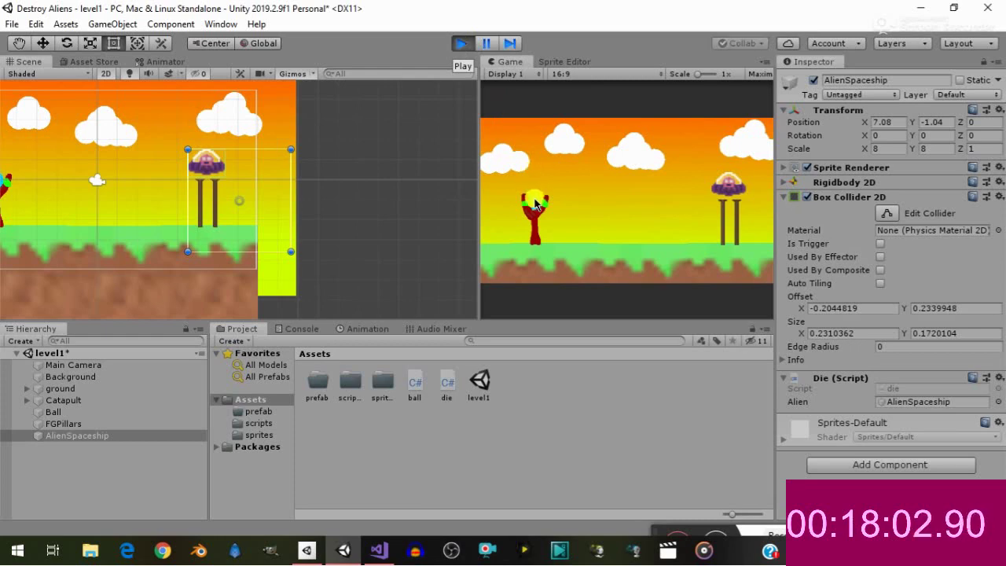
pyautogui.moveTo(534, 204)
pyautogui.mouseDown()
pyautogui.moveTo(512, 208)
pyautogui.moveTo(522, 201)
pyautogui.moveTo(508, 167)
pyautogui.mouseUp()
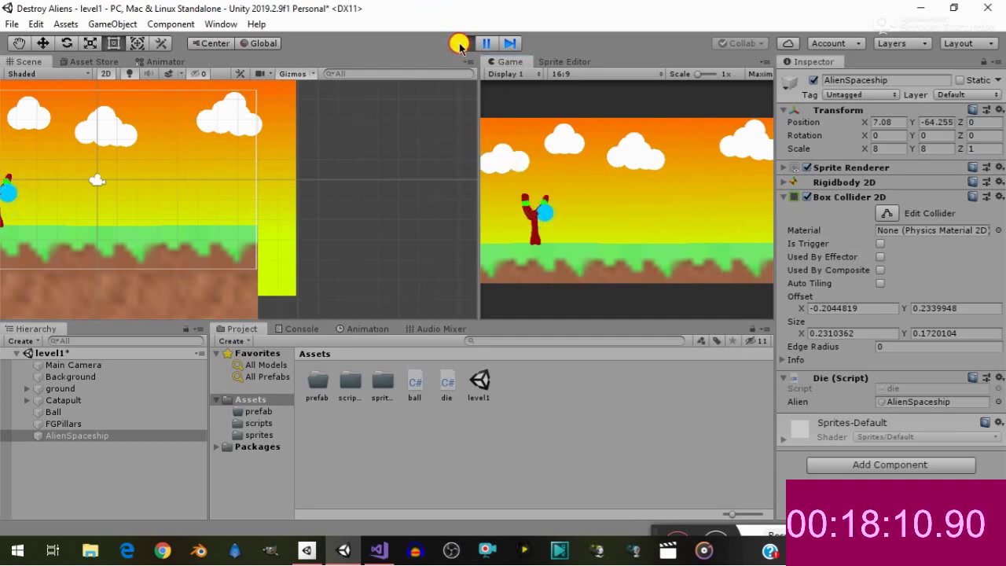
pyautogui.click(458, 45)
pyautogui.click(47, 388)
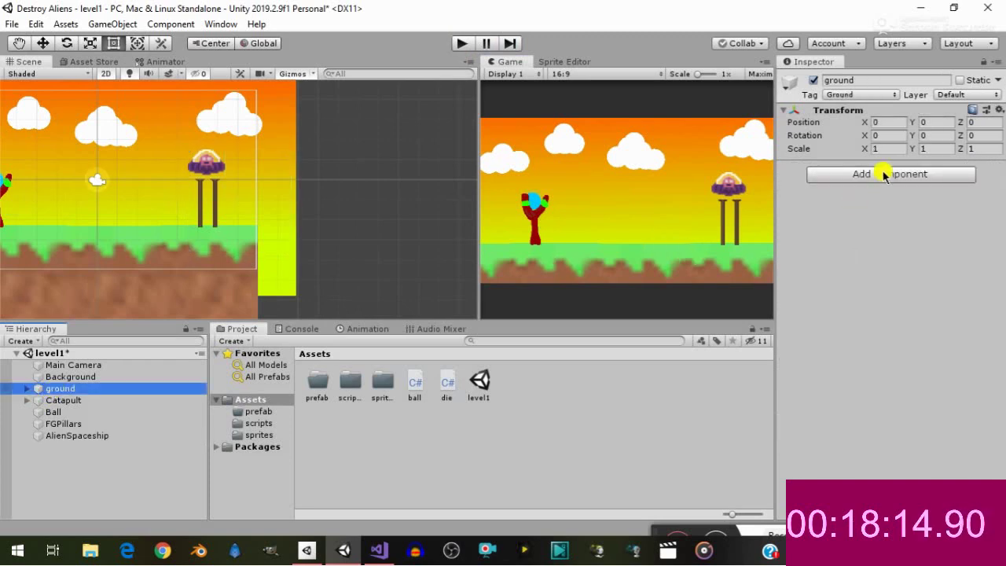
# Add an Edge Collider 2D to ground, dragging its endpoints to the grass top's left and right ends
pyautogui.click(883, 174)
pyautogui.write('ed')
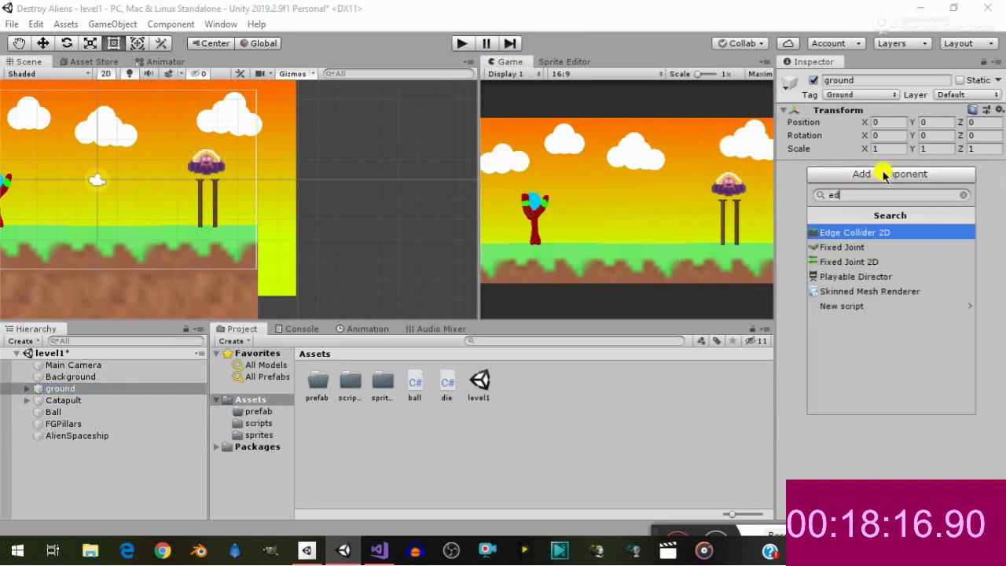
pyautogui.press('Return')
pyautogui.press('f')
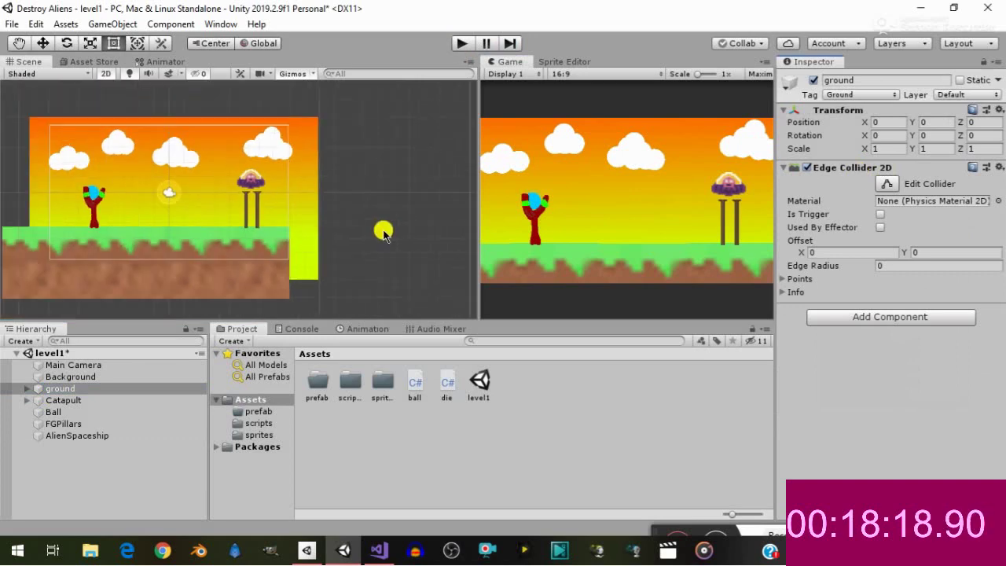
pyautogui.click(895, 183)
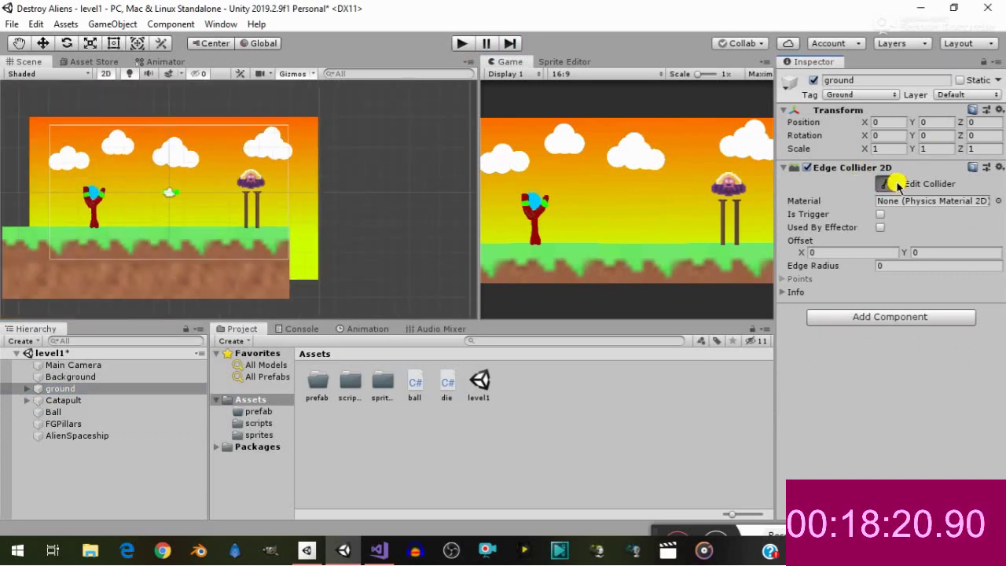
pyautogui.moveTo(173, 191); pyautogui.dragTo(287, 224)
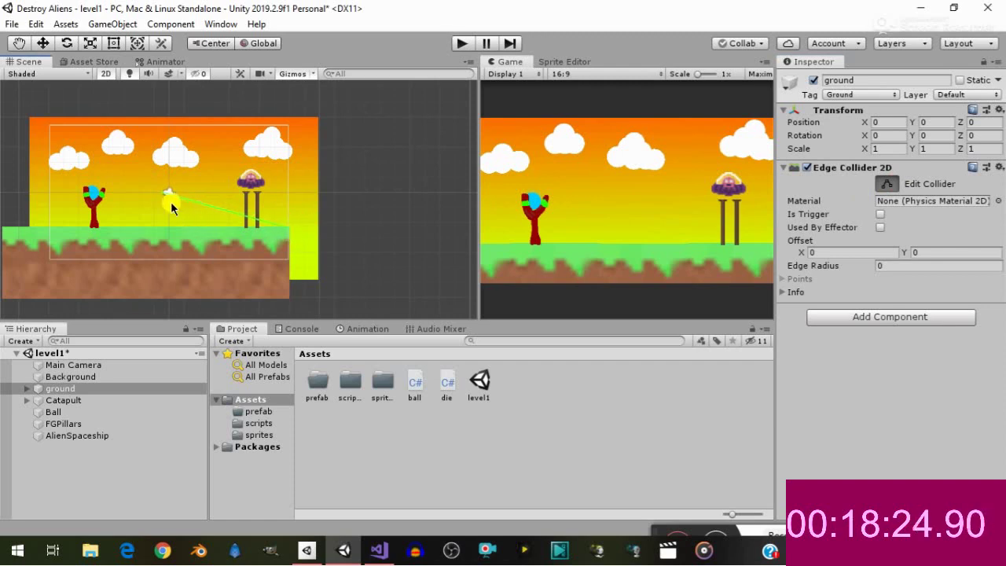
pyautogui.moveTo(163, 192); pyautogui.dragTo(51, 225)
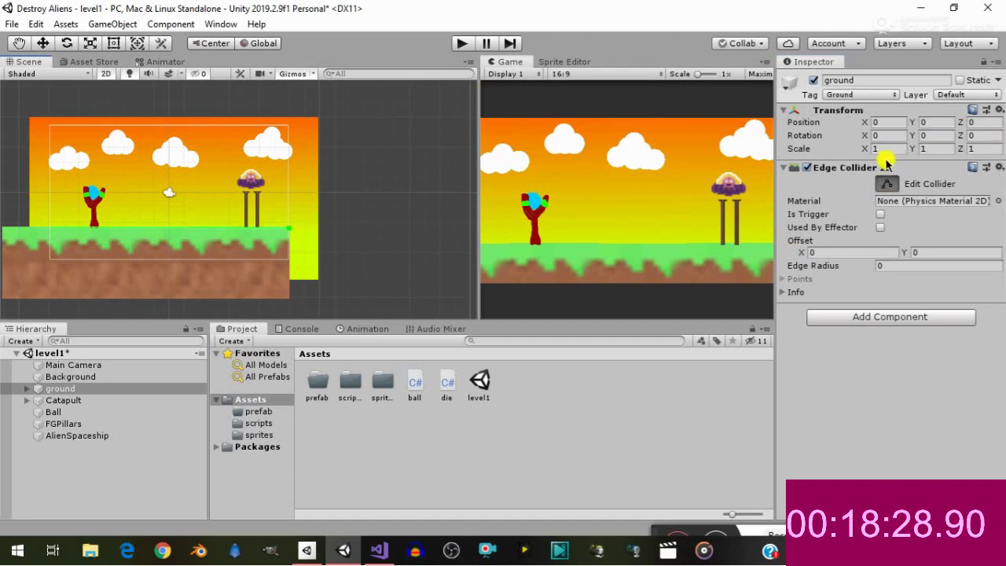
pyautogui.click(888, 183)
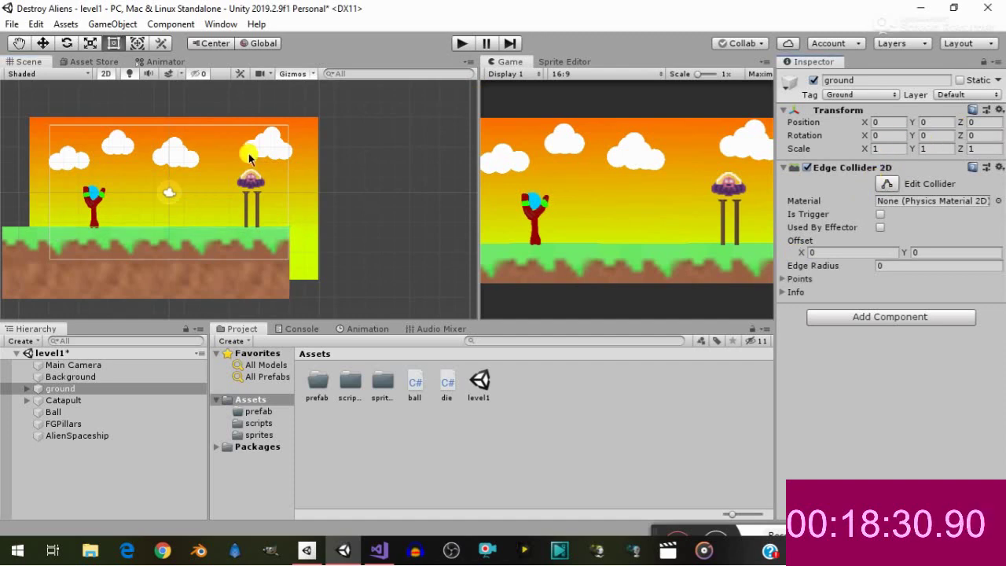
pyautogui.click(459, 45)
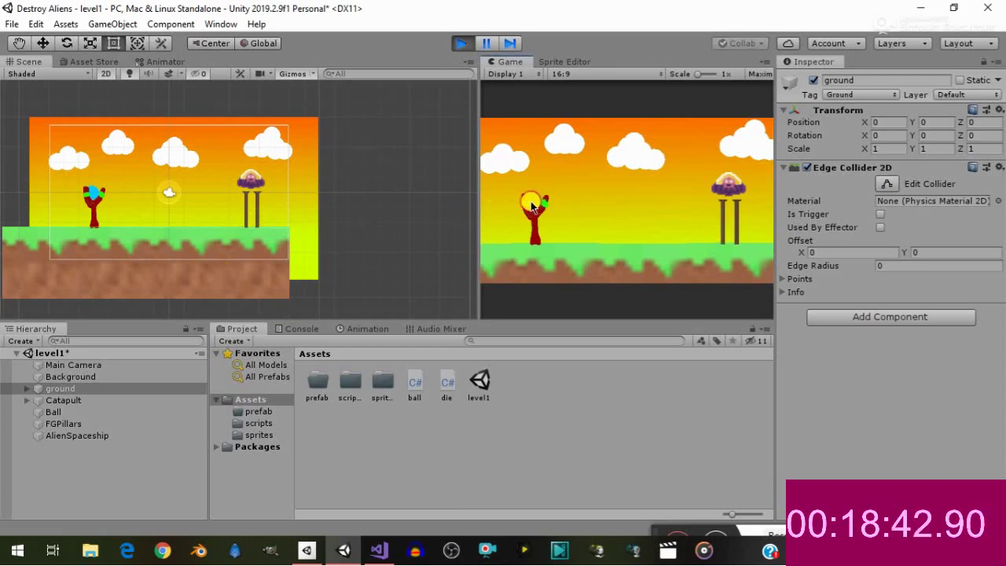
pyautogui.moveTo(531, 206)
pyautogui.mouseDown()
pyautogui.moveTo(510, 211)
pyautogui.moveTo(555, 210)
pyautogui.moveTo(517, 236)
pyautogui.moveTo(541, 228)
pyautogui.moveTo(492, 221)
pyautogui.mouseUp()
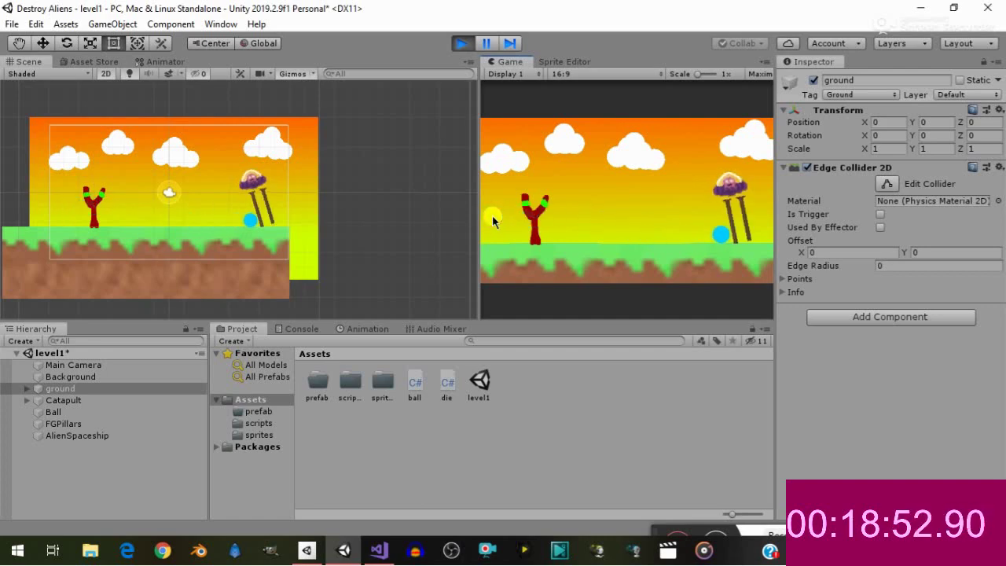
pyautogui.click(458, 44)
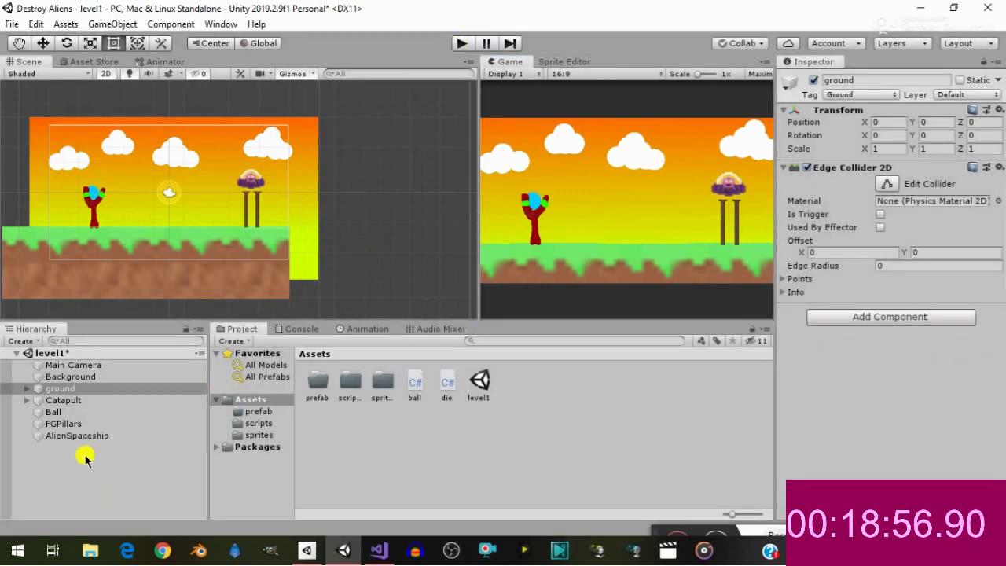
pyautogui.click(85, 459)
# Create a Particle System and set its start colour to green (00FF6E)
pyautogui.rightClick(84, 454)
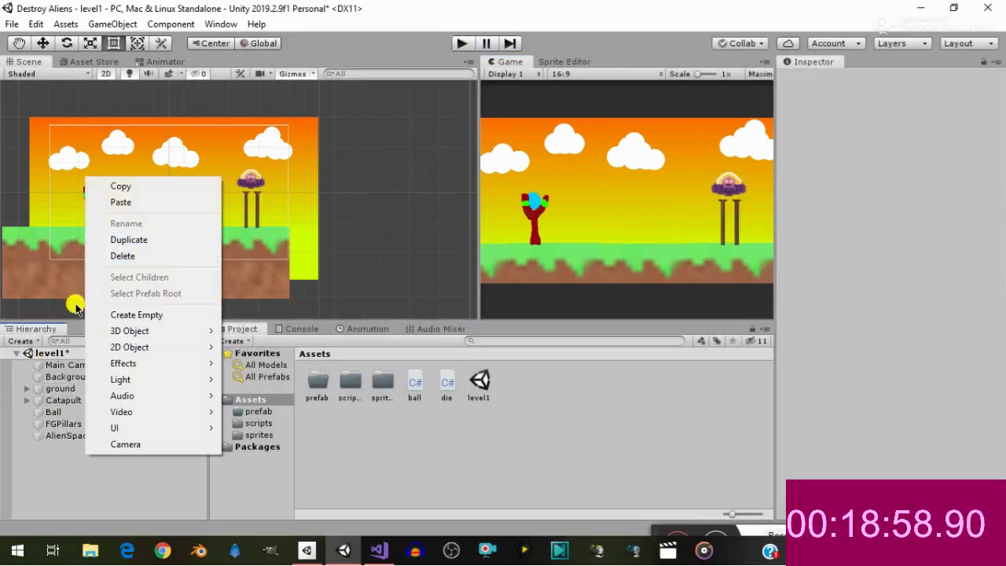
pyautogui.moveTo(181, 363)
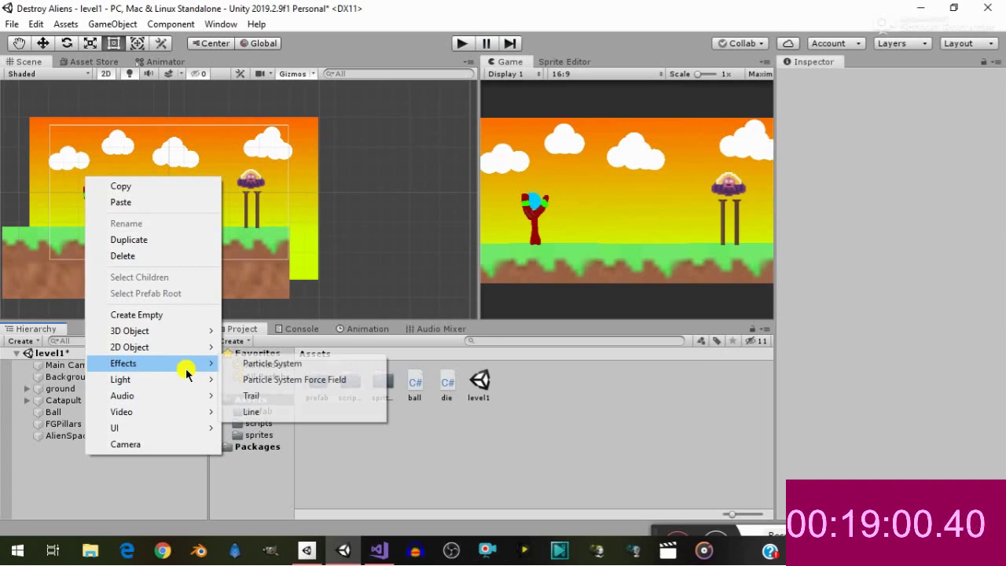
pyautogui.click(259, 363)
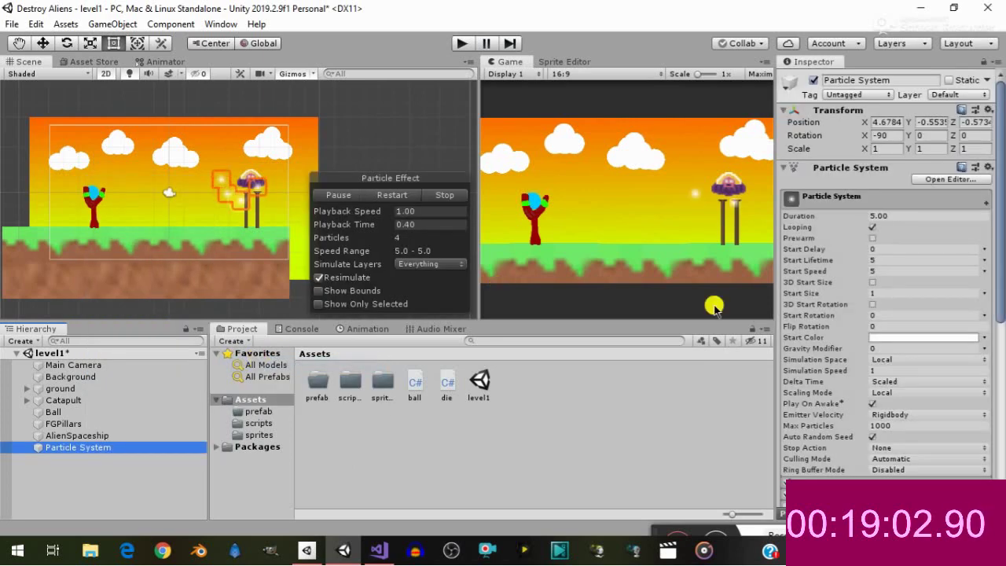
pyautogui.click(908, 339)
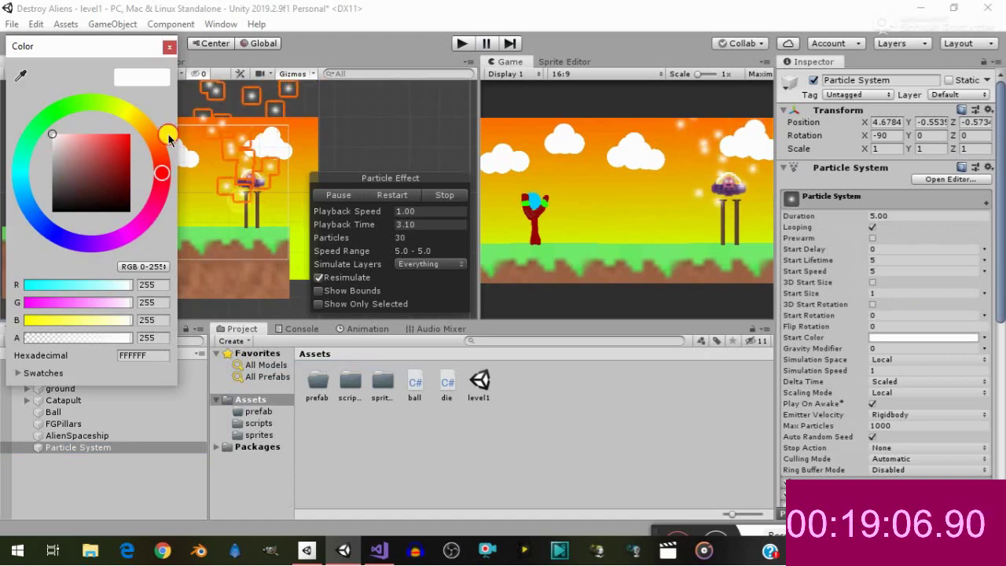
pyautogui.moveTo(110, 150); pyautogui.dragTo(149, 135)
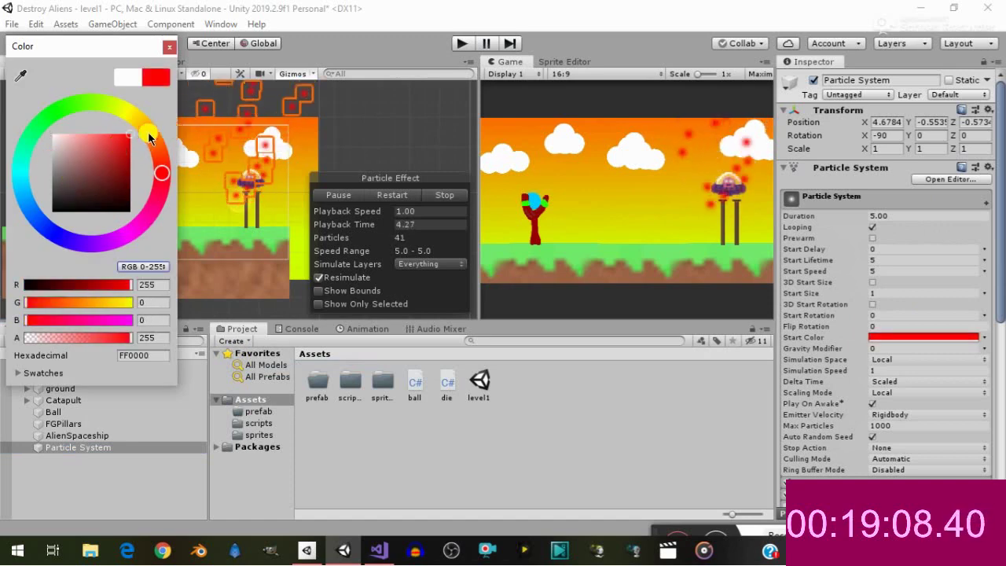
pyautogui.click(32, 131)
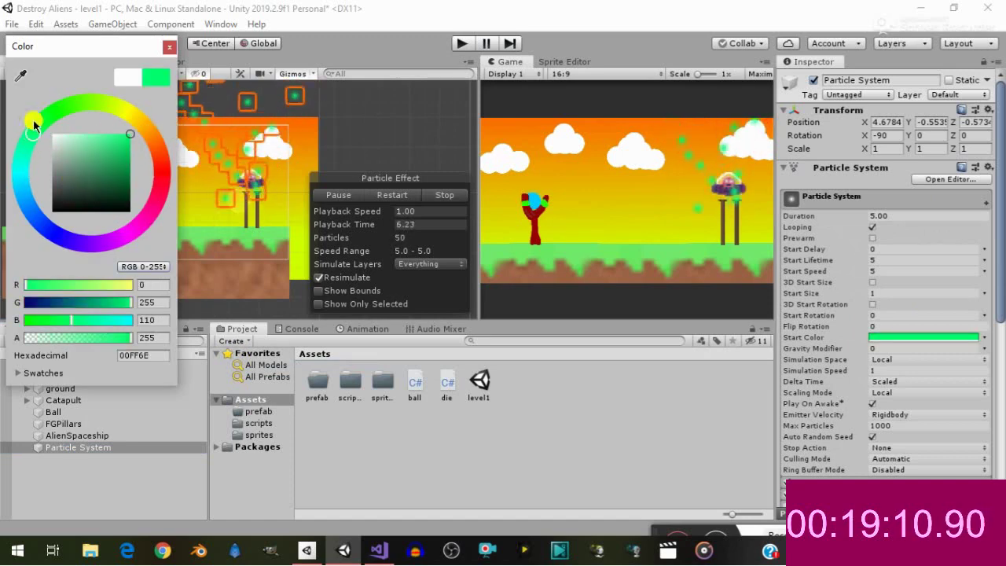
pyautogui.click(169, 47)
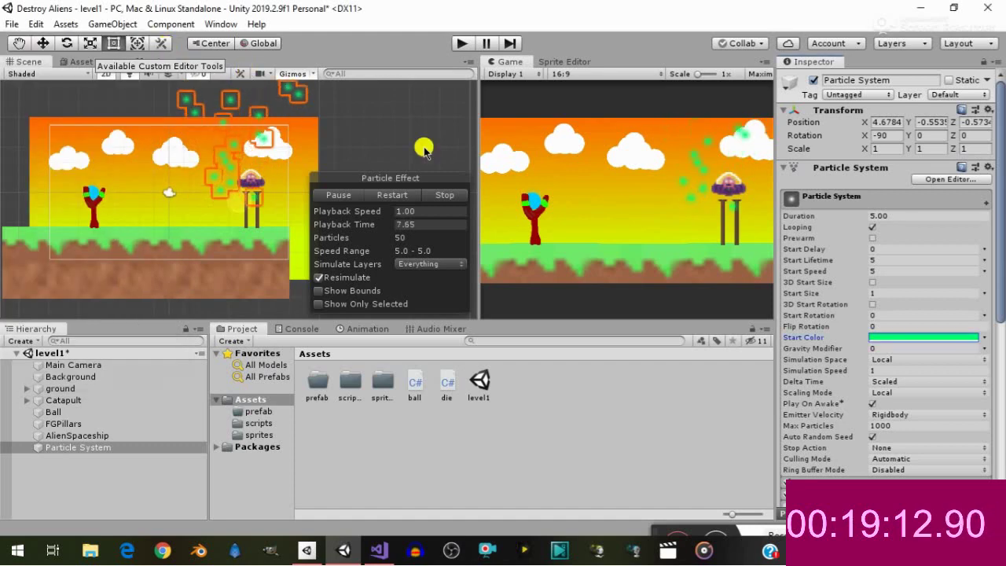
# Save the Particle System as a prefab in Assets and delete the scene copy
pyautogui.click(85, 446)
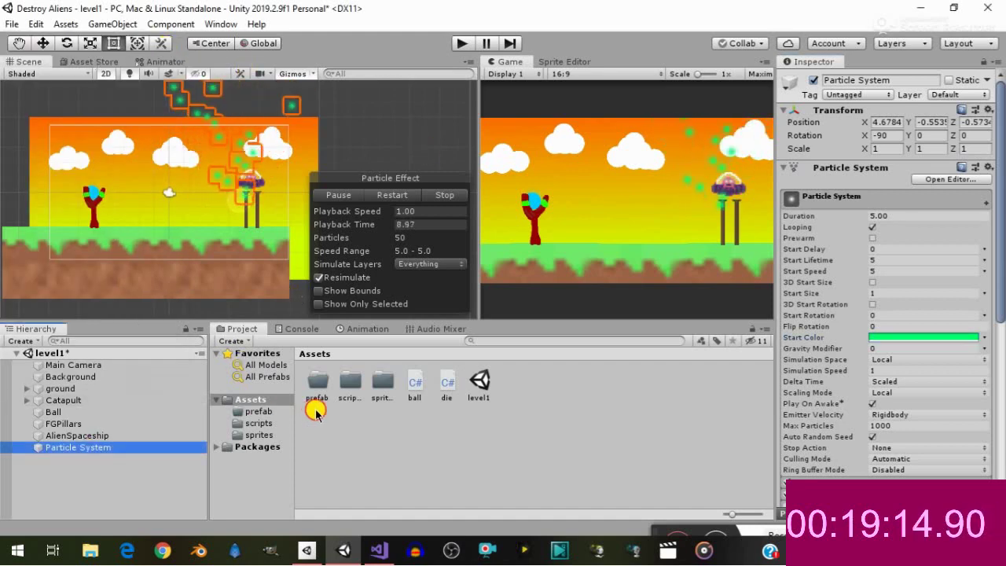
pyautogui.click(315, 414)
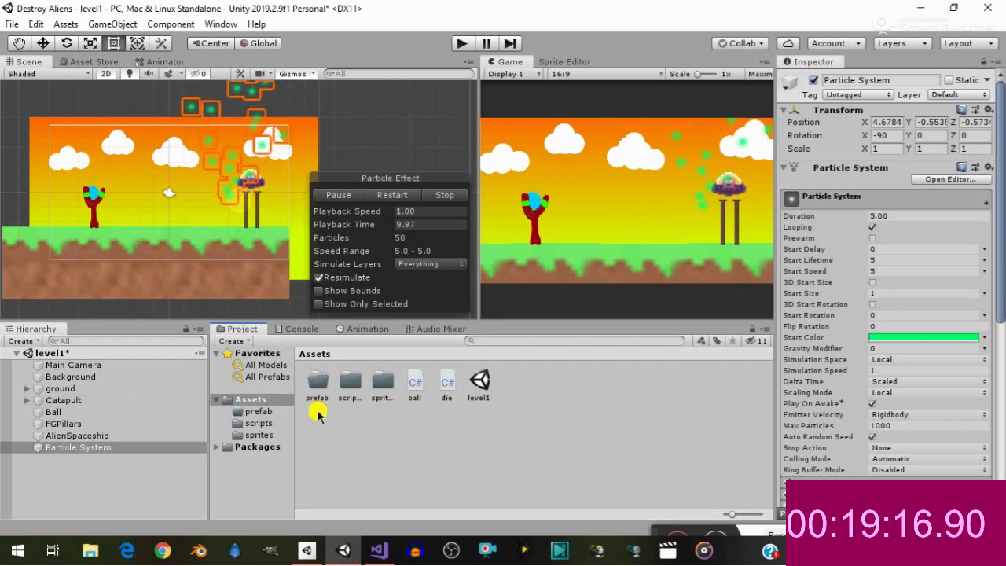
pyautogui.moveTo(317, 414); pyautogui.dragTo(315, 413)
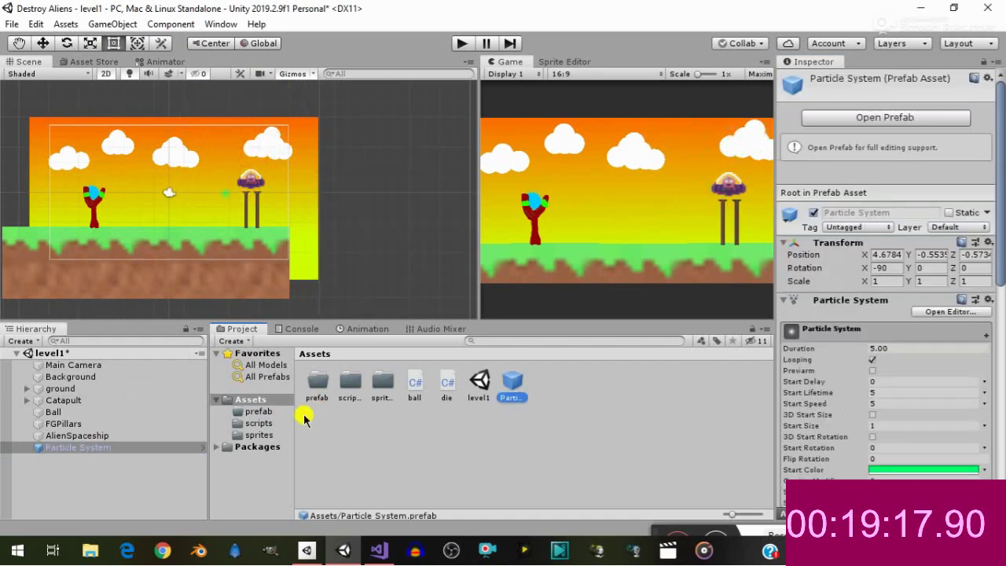
pyautogui.rightClick(153, 448)
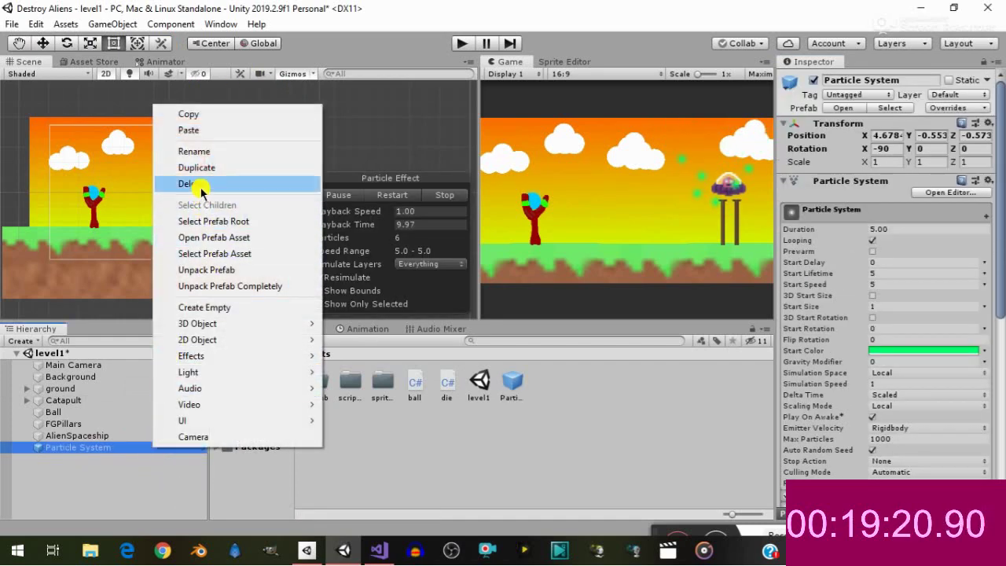
pyautogui.click(200, 186)
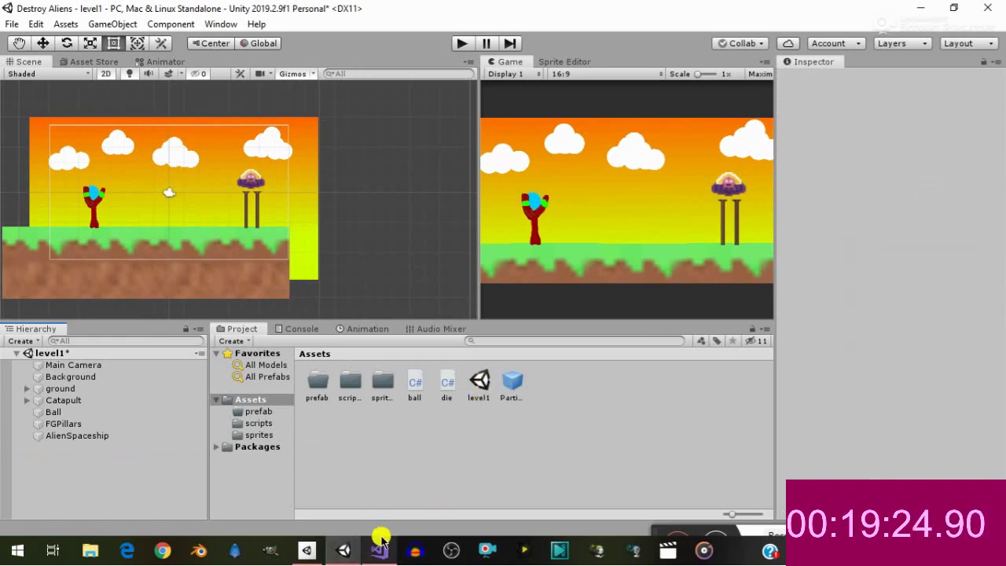
pyautogui.moveTo(381, 538)
pyautogui.click(366, 489)
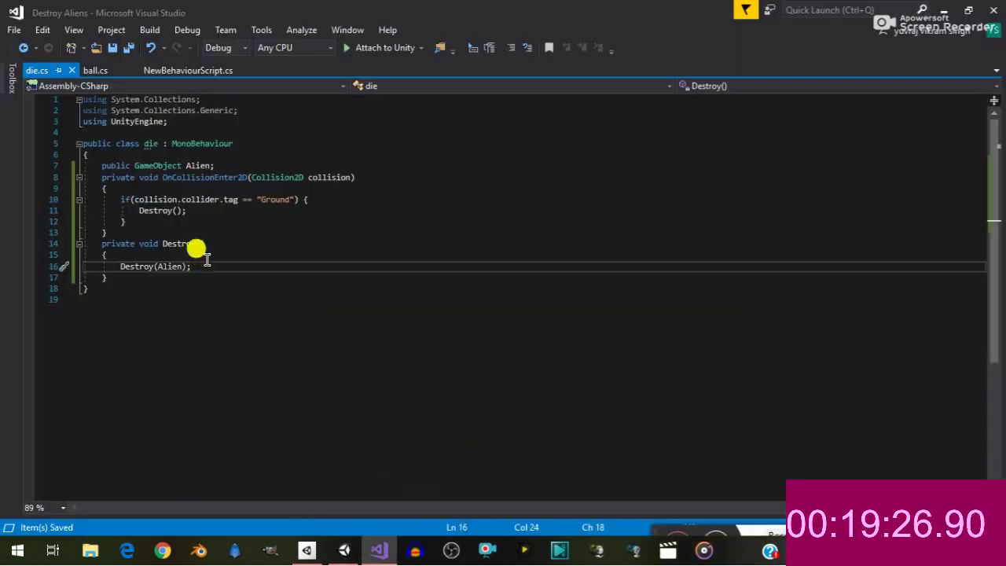
# Add a public GameObject Pattern field below the Alien field in die.cs
pyautogui.click(220, 166)
pyautogui.press('Return')
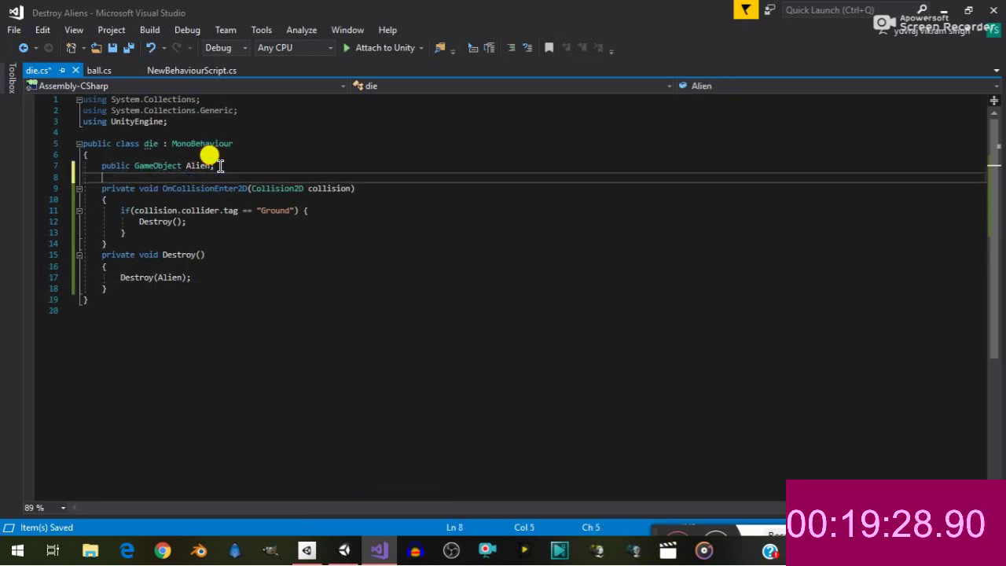
pyautogui.write('public ')
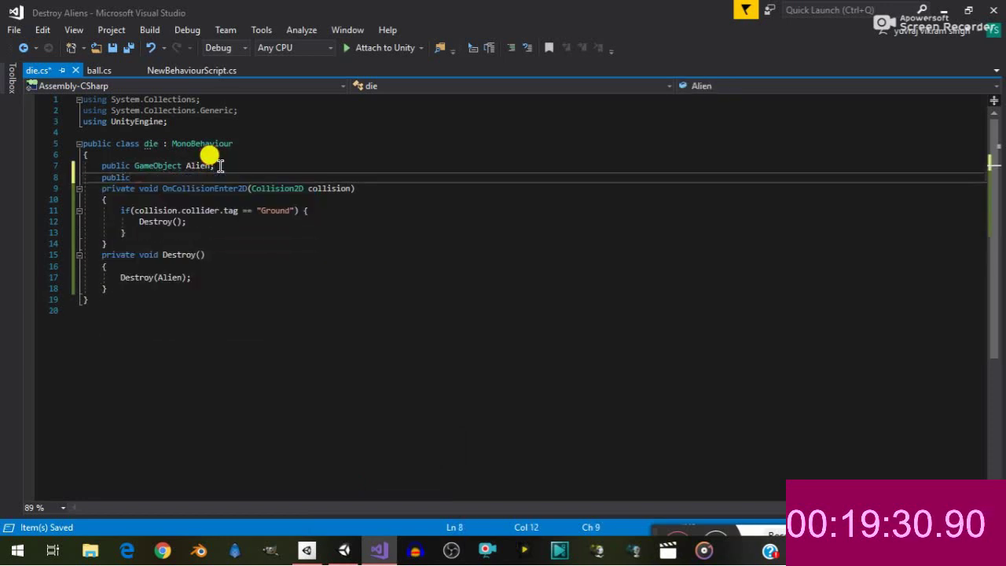
pyautogui.write('game')
pyautogui.press('Tab')
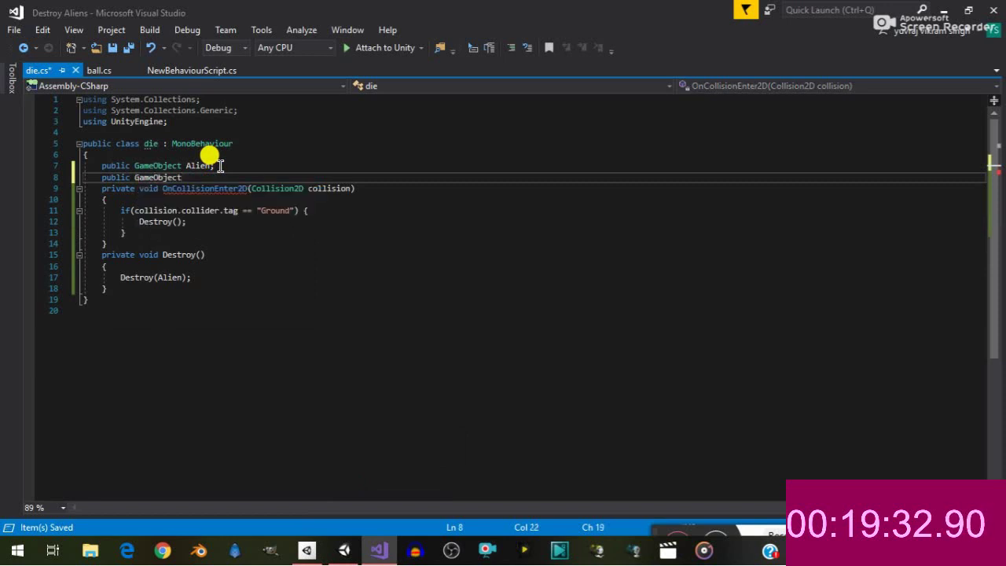
pyautogui.write('P')
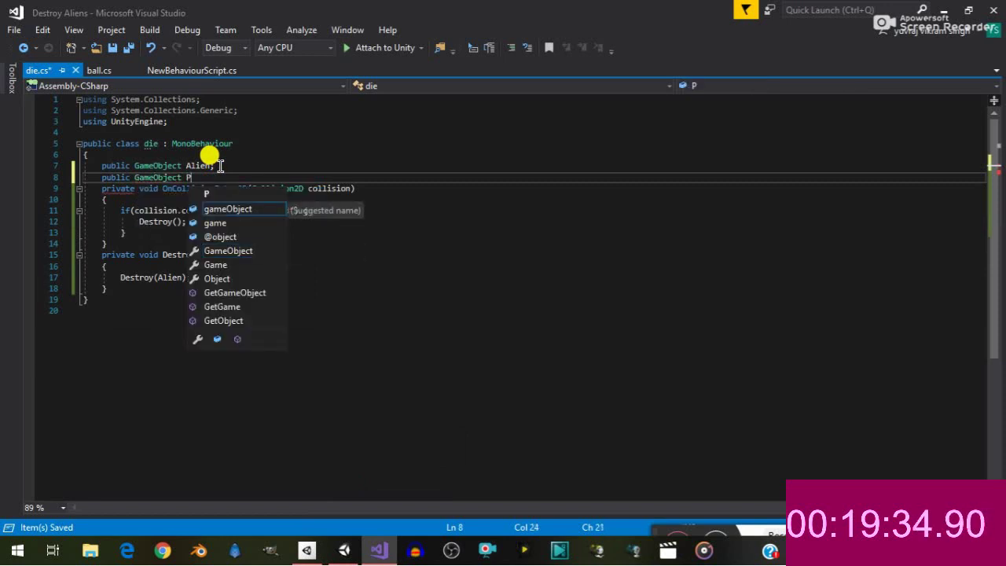
pyautogui.write('att')
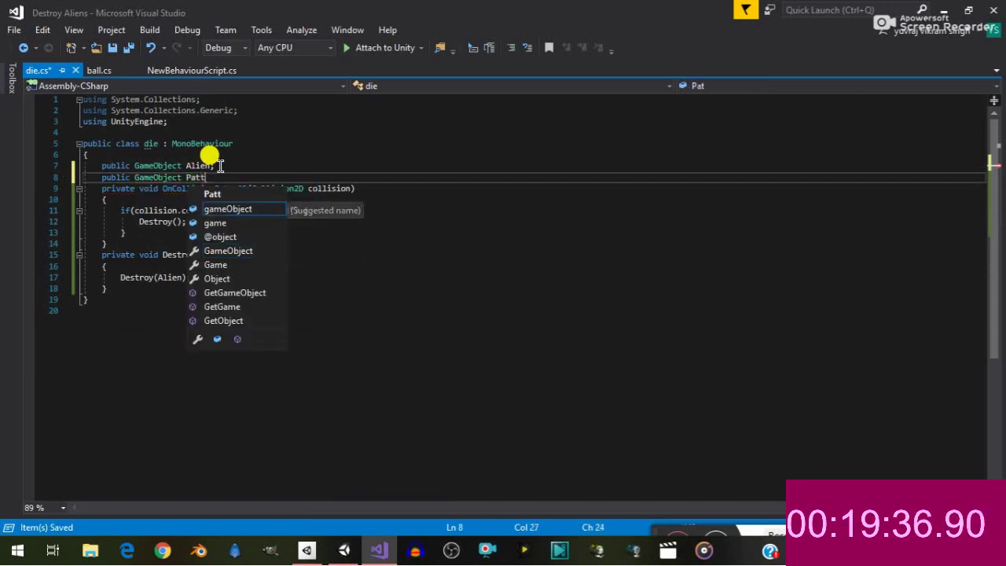
pyautogui.write('ern;')
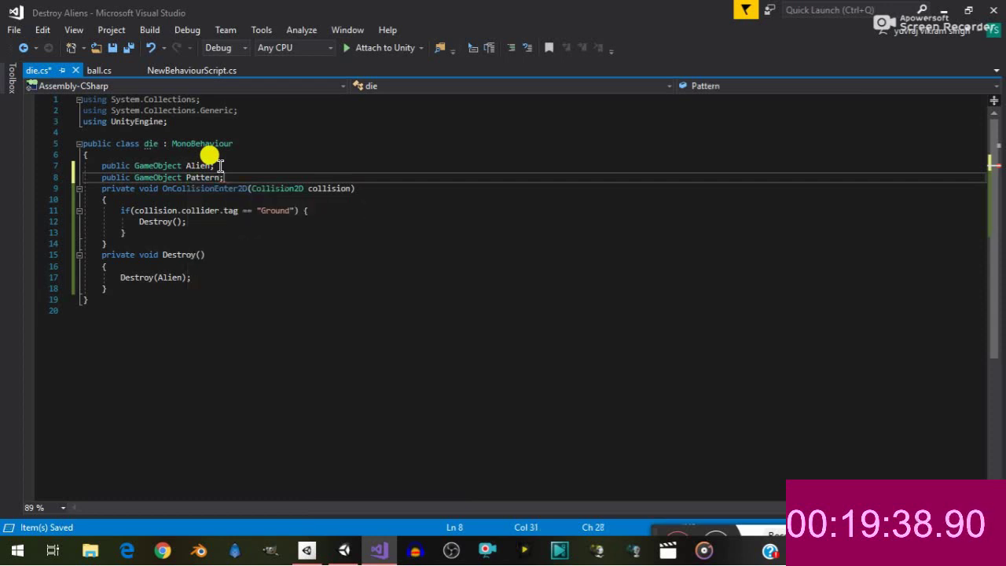
# After Destroy(Alien); start an Instantiate(Pattern, transform.position call
pyautogui.click(192, 277)
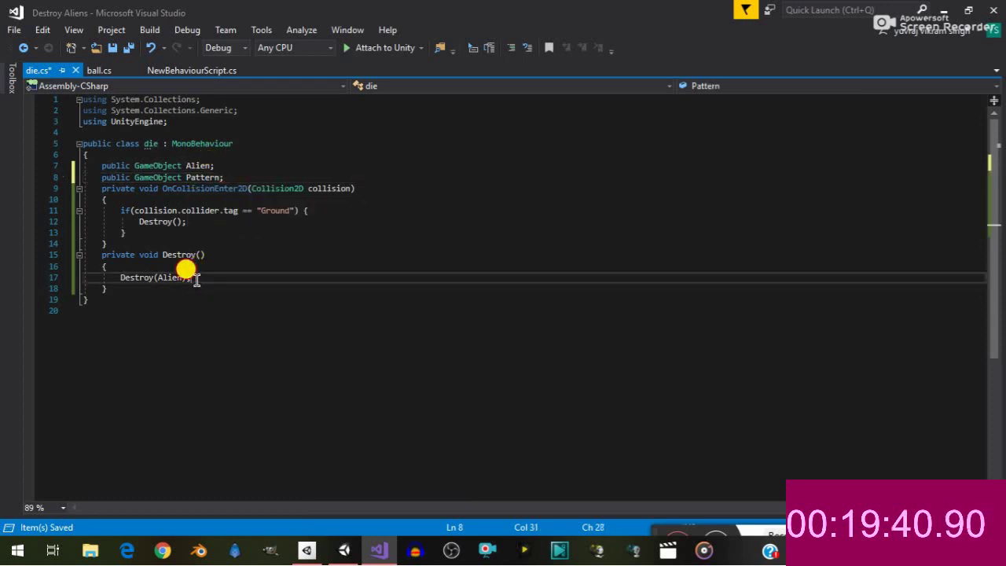
pyautogui.write(';')
pyautogui.press('Return')
pyautogui.write('in')
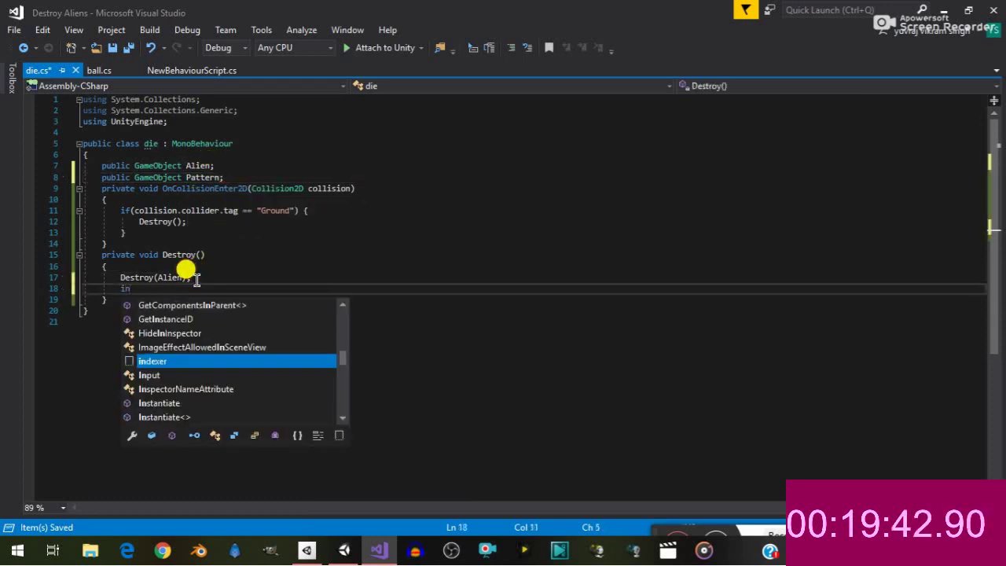
pyautogui.write('st')
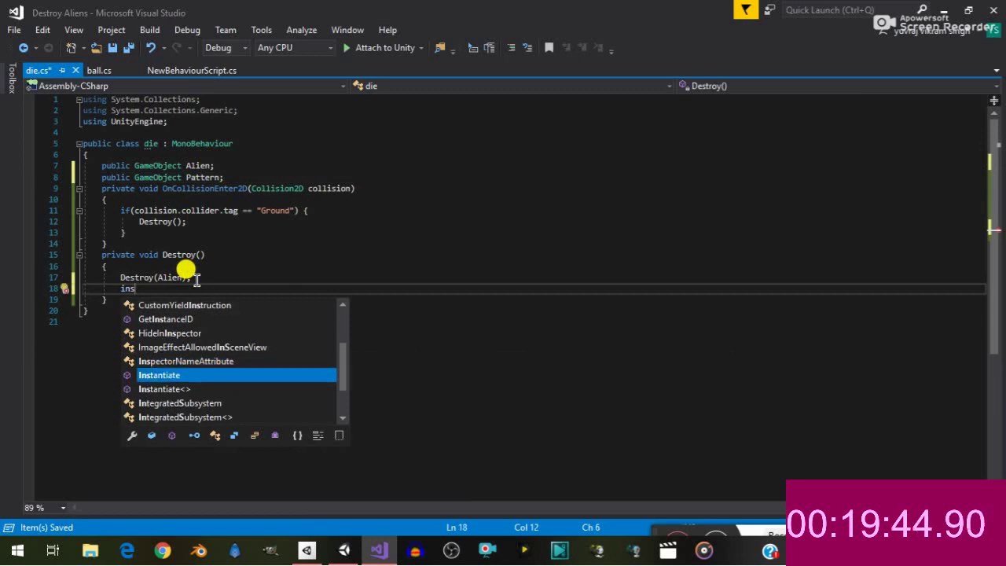
pyautogui.press('Tab')
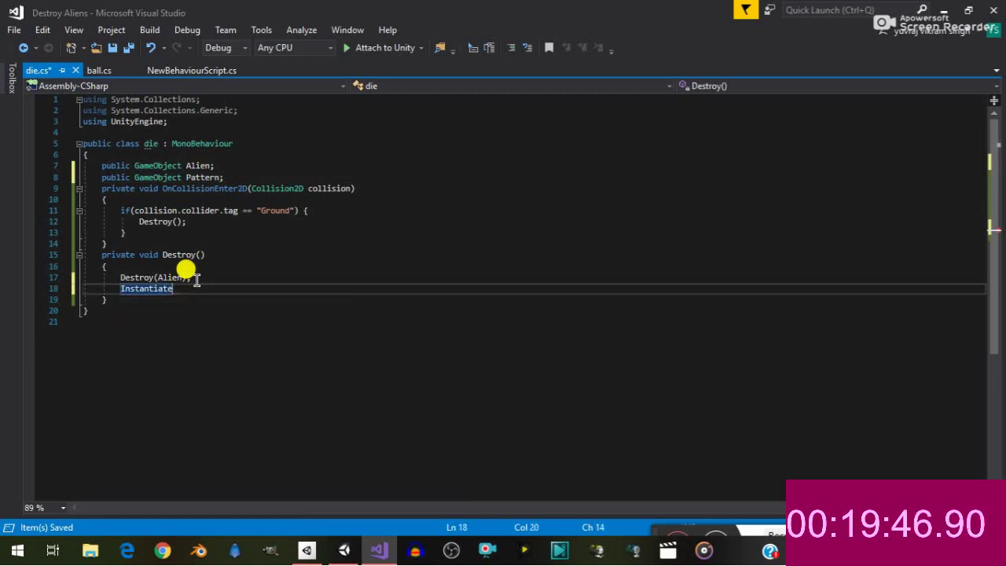
pyautogui.write('(pa')
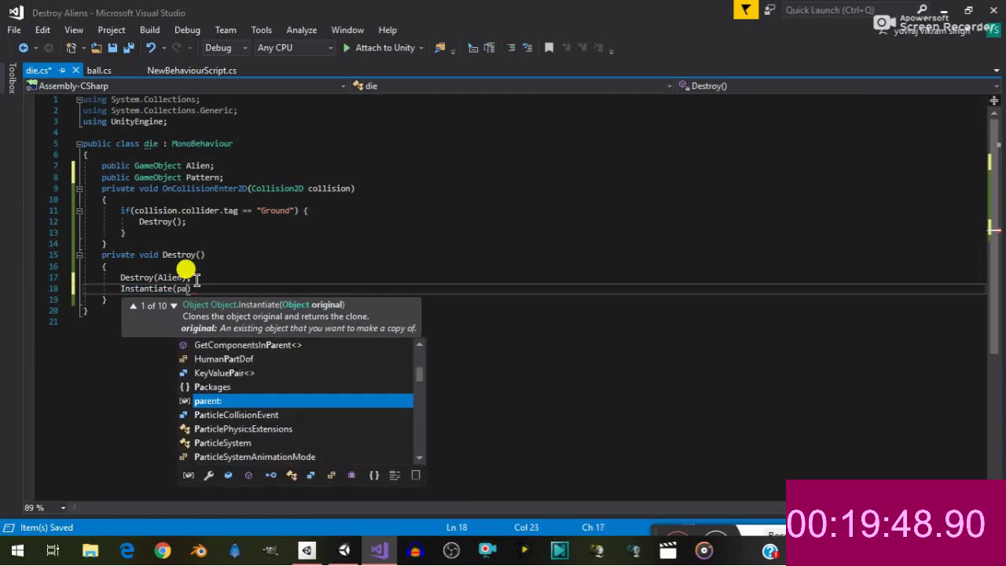
pyautogui.write('tte')
pyautogui.press('Tab')
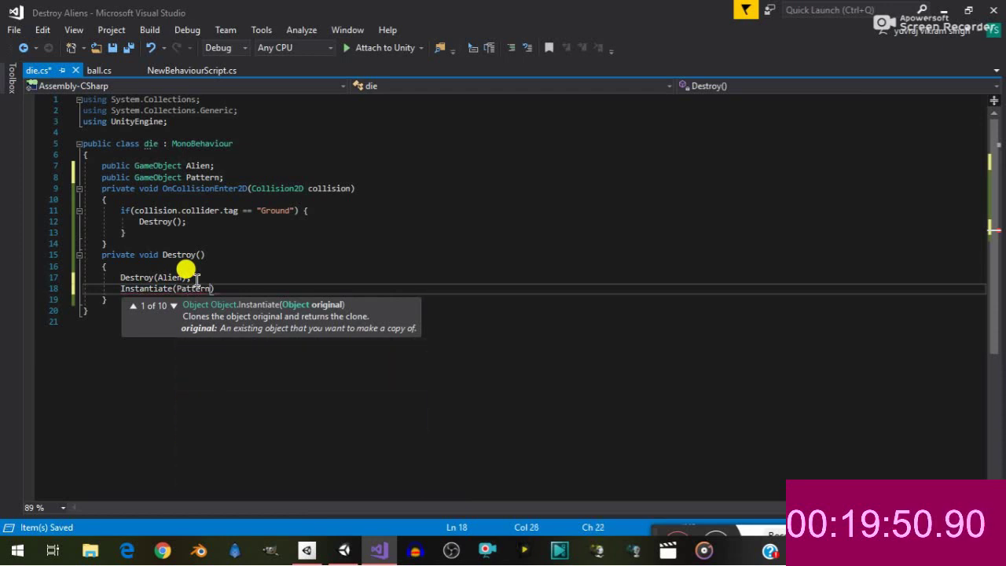
pyautogui.write(', t')
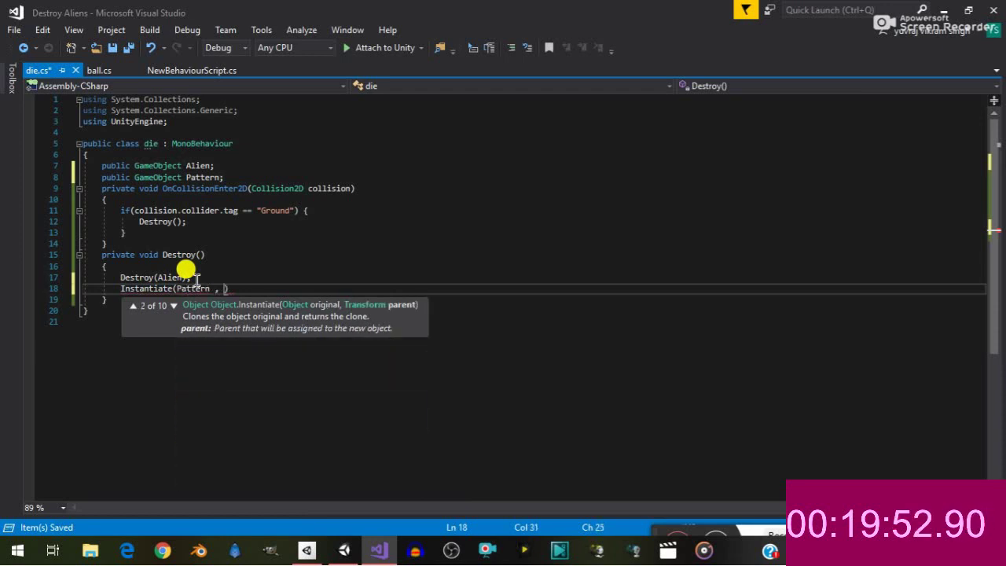
pyautogui.write('ran')
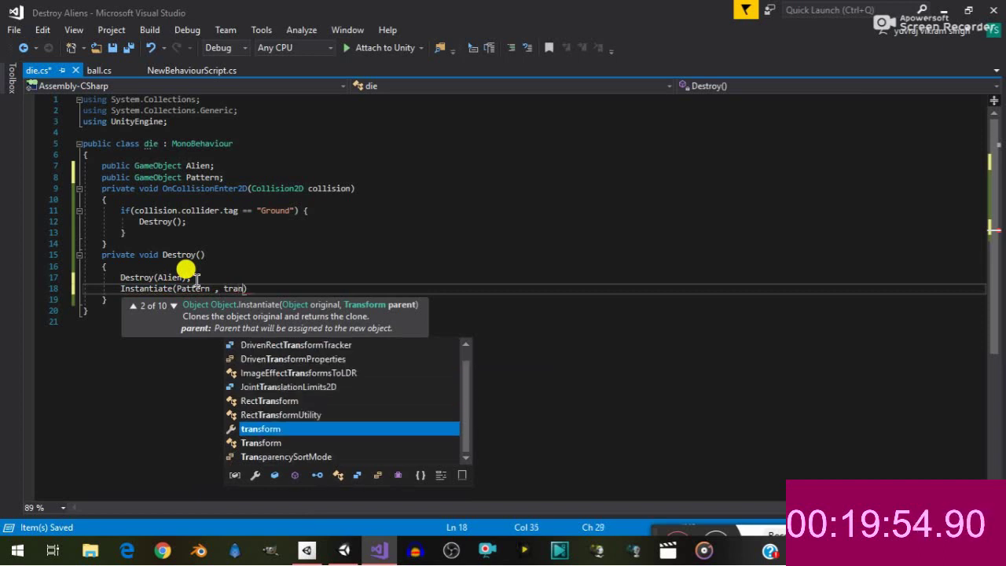
pyautogui.write('form')
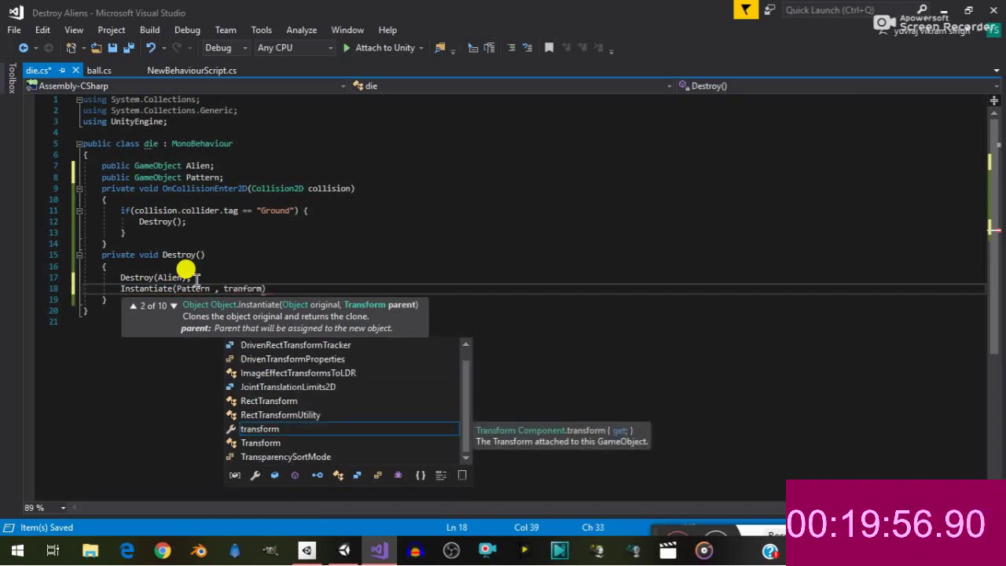
pyautogui.press('Return')
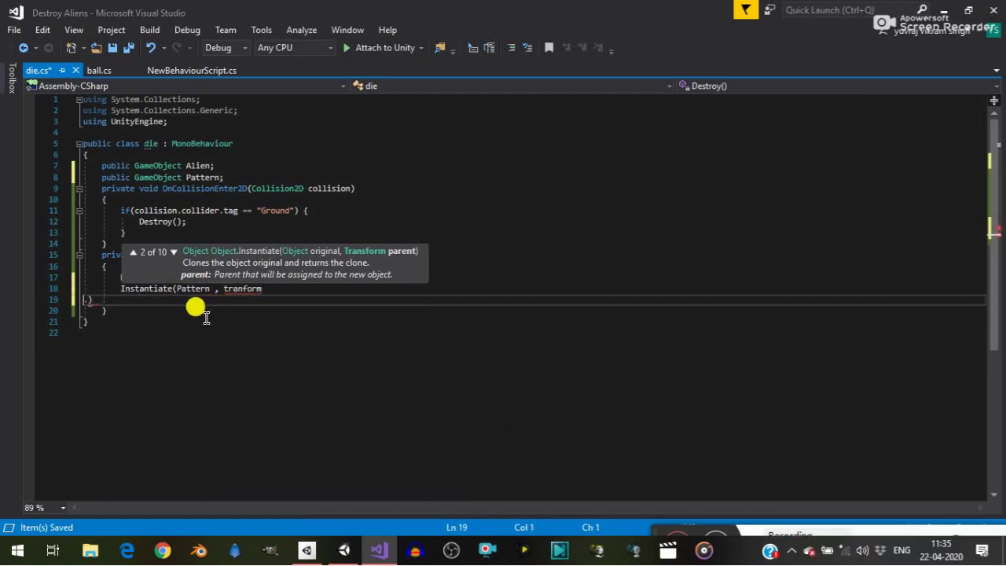
pyautogui.press('BackSpace')
pyautogui.write('.positi')
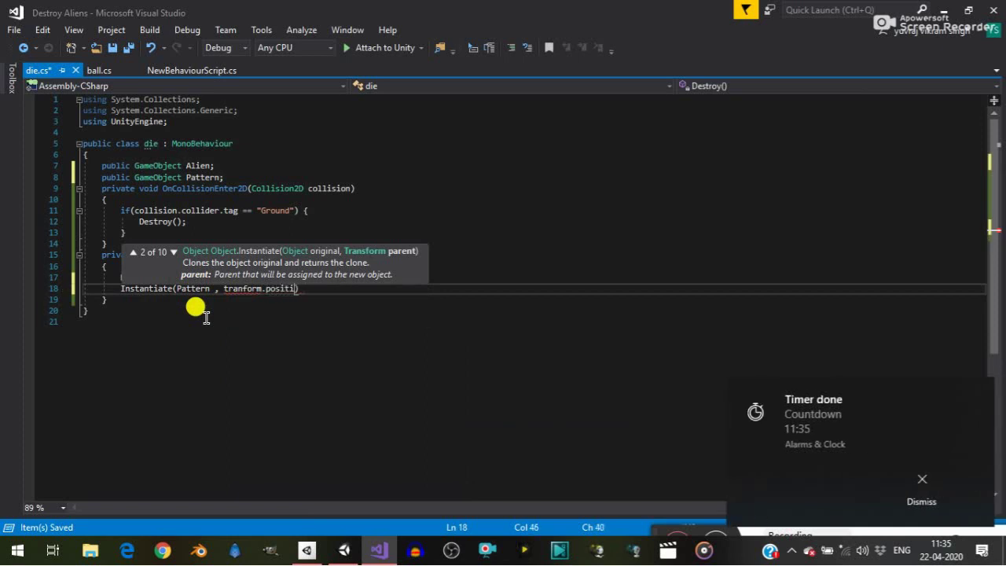
pyautogui.click(921, 497)
pyautogui.write('on')
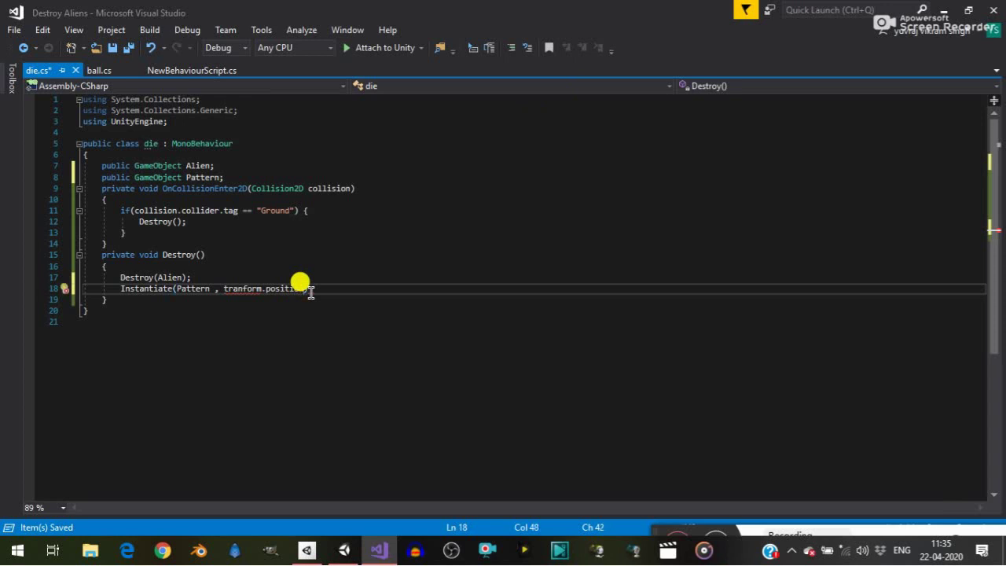
# Finish the call with Quaternion.identity, correct 'tranform' to 'transform', and save die.cs
pyautogui.write(', ')
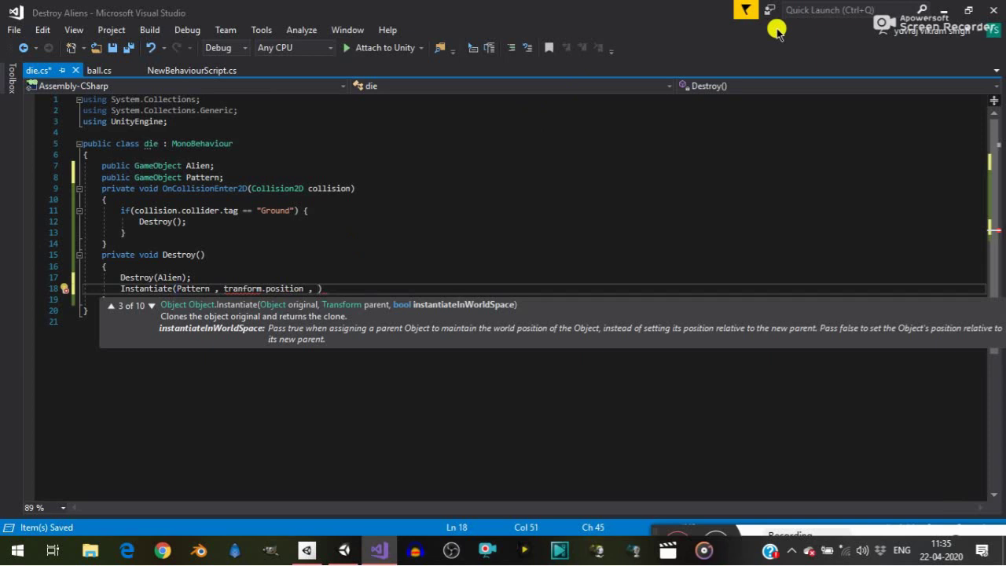
pyautogui.write('q')
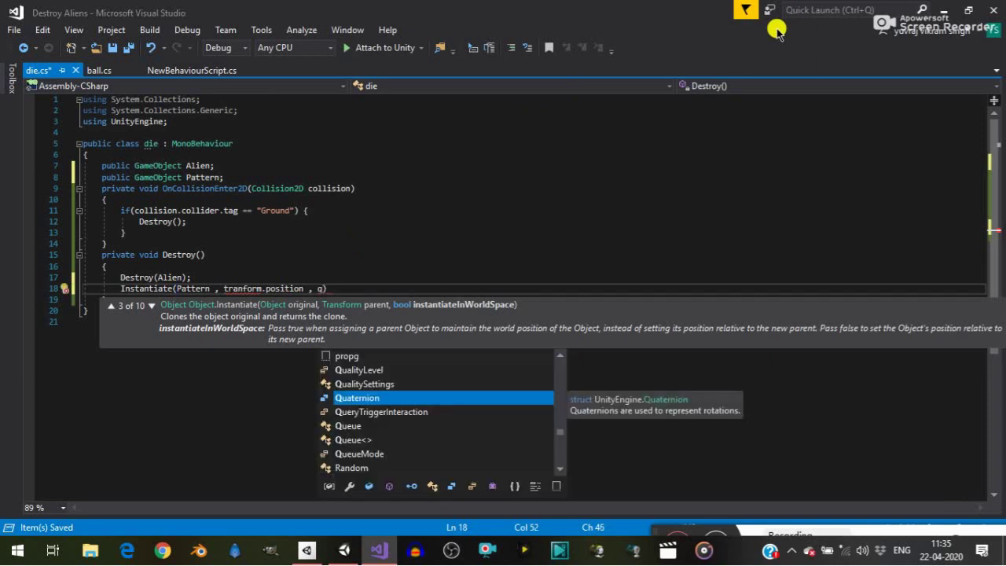
pyautogui.press('Tab')
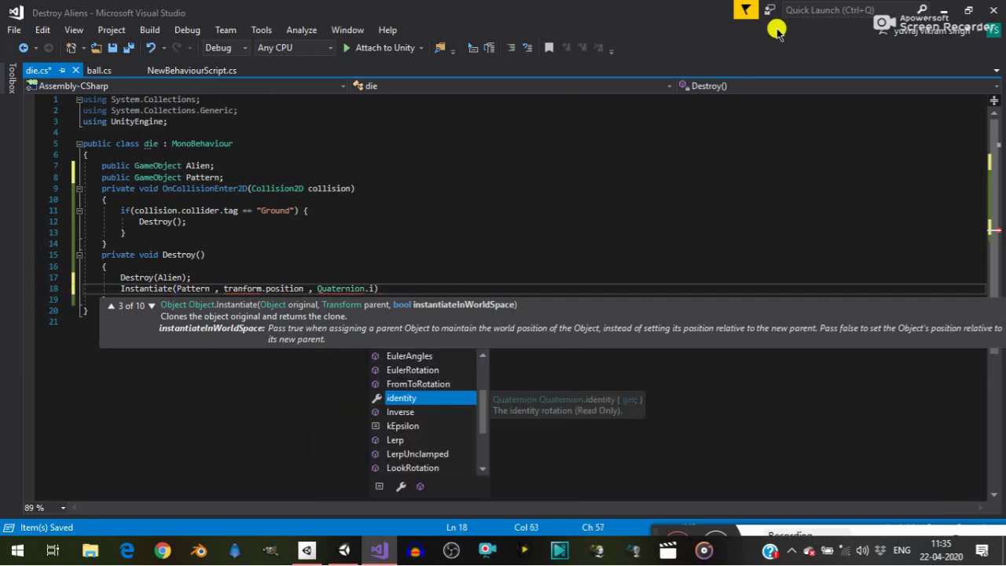
pyautogui.write('id')
pyautogui.press('Tab')
pyautogui.write(')')
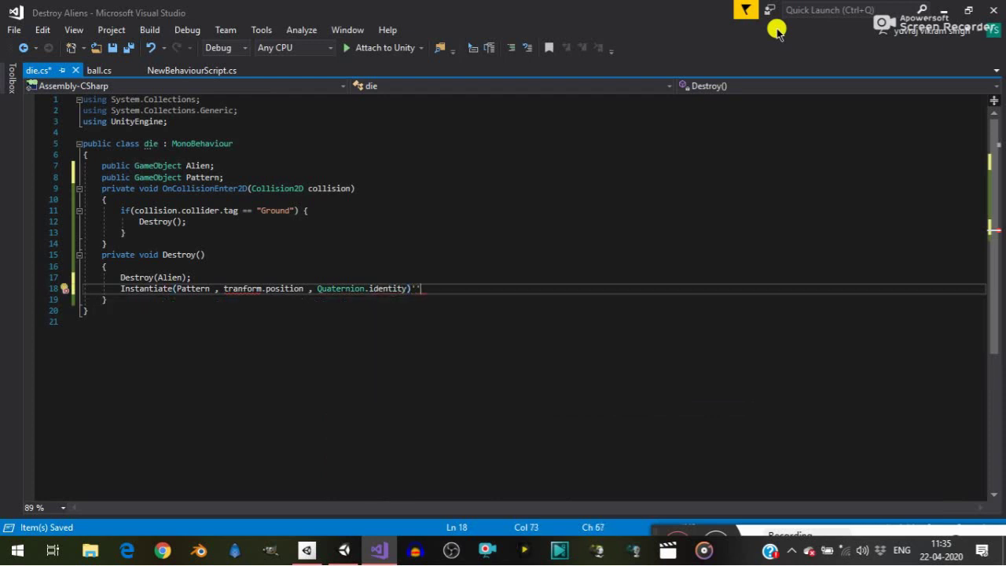
pyautogui.write(';')
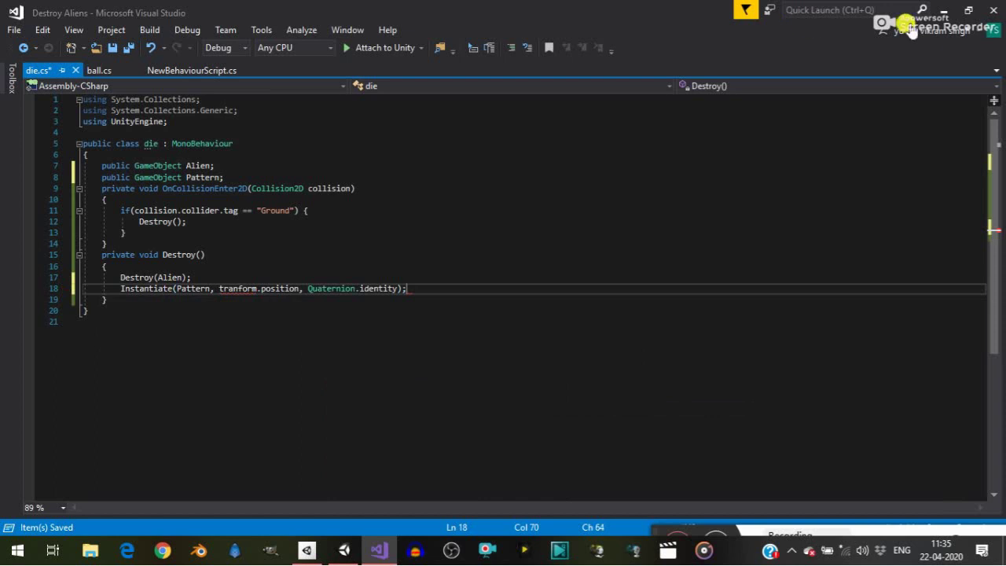
pyautogui.click(237, 292)
pyautogui.write('s')
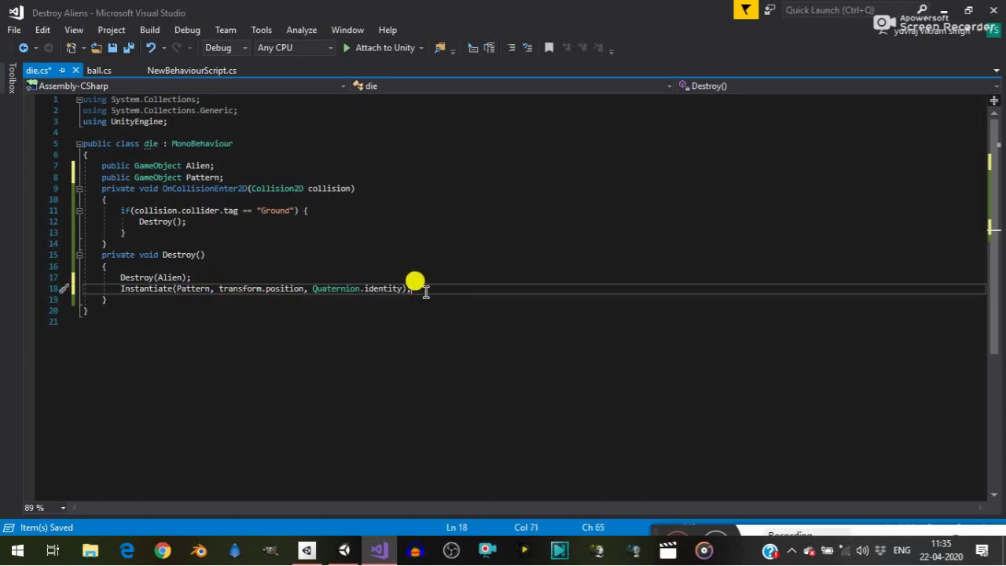
pyautogui.hotkey('ctrl', 's')
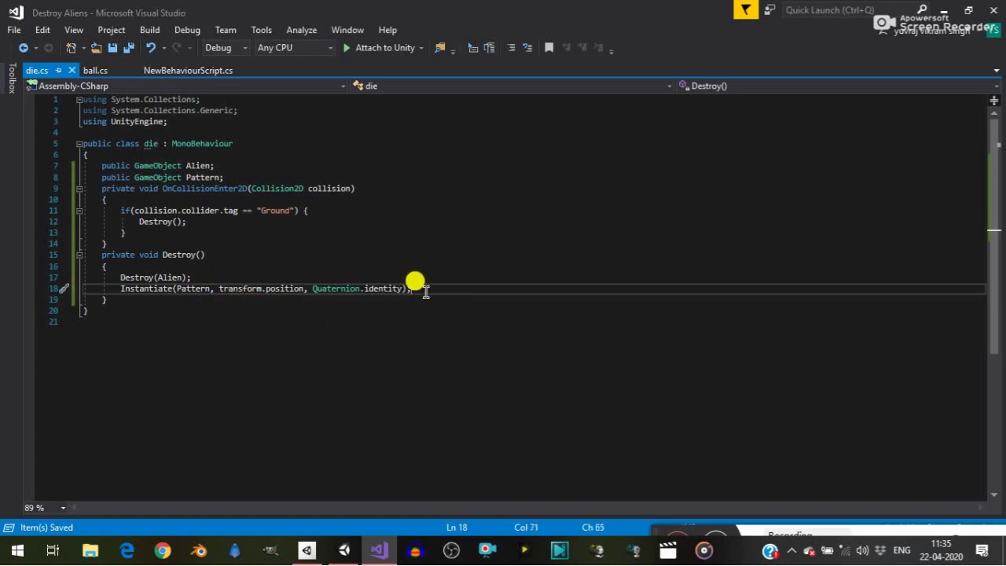
# Back in Unity, select the AlienSpaceship and frame it in the Scene view
pyautogui.moveTo(338, 556)
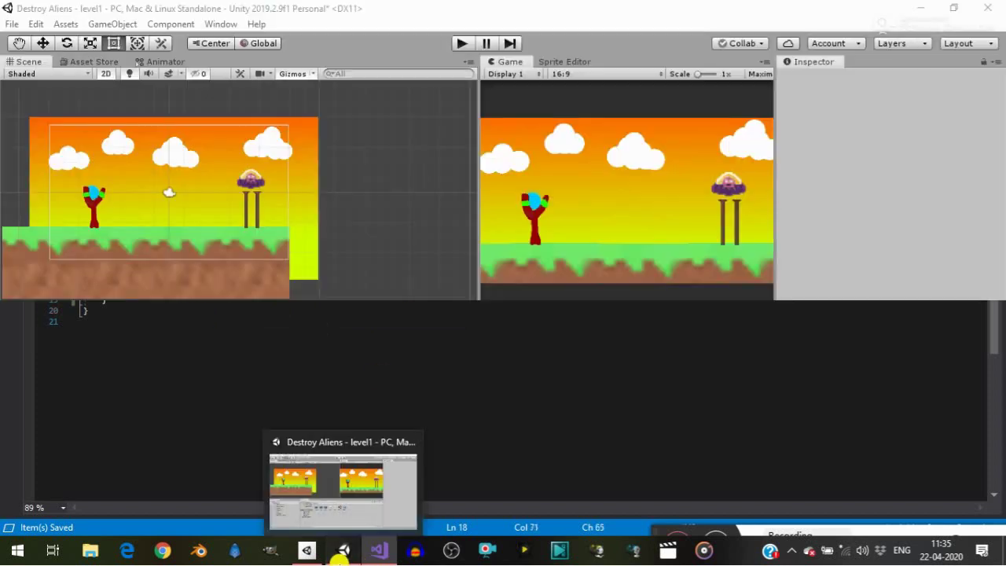
pyautogui.click(326, 465)
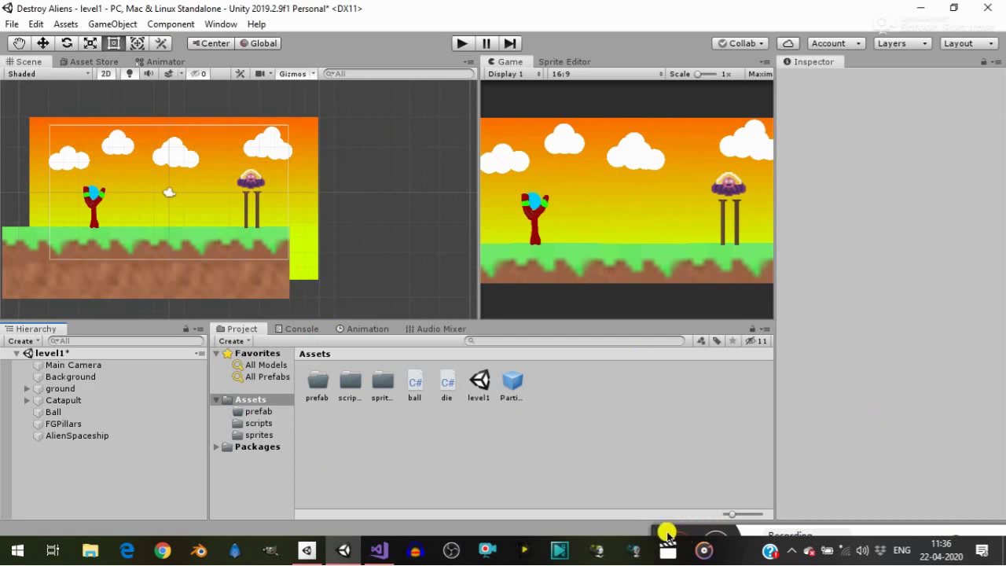
pyautogui.moveTo(630, 497)
pyautogui.mouseDown()
pyautogui.moveTo(605, 399)
pyautogui.moveTo(578, 424)
pyautogui.mouseUp()
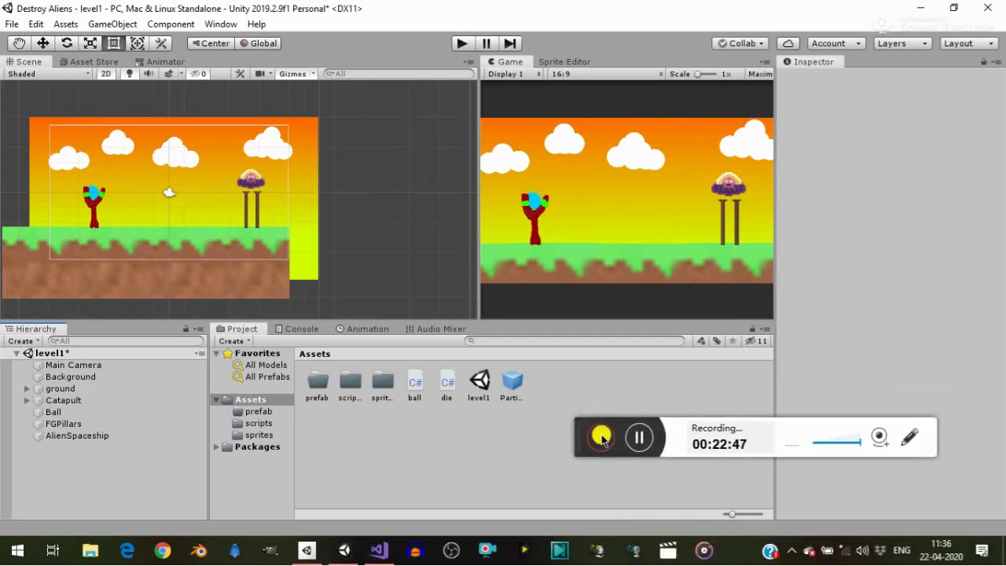
pyautogui.click(84, 437)
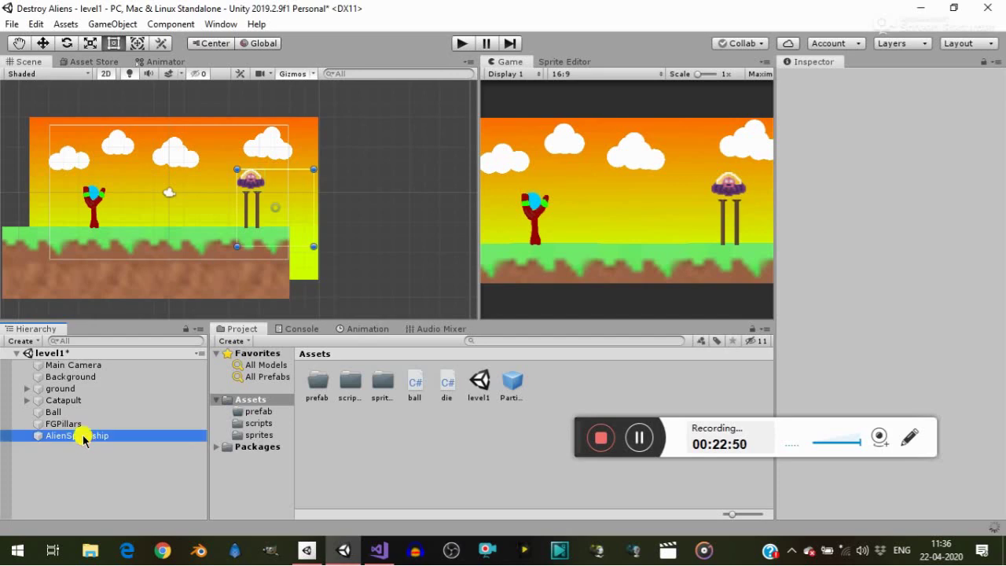
pyautogui.click(84, 437)
pyautogui.click(111, 517)
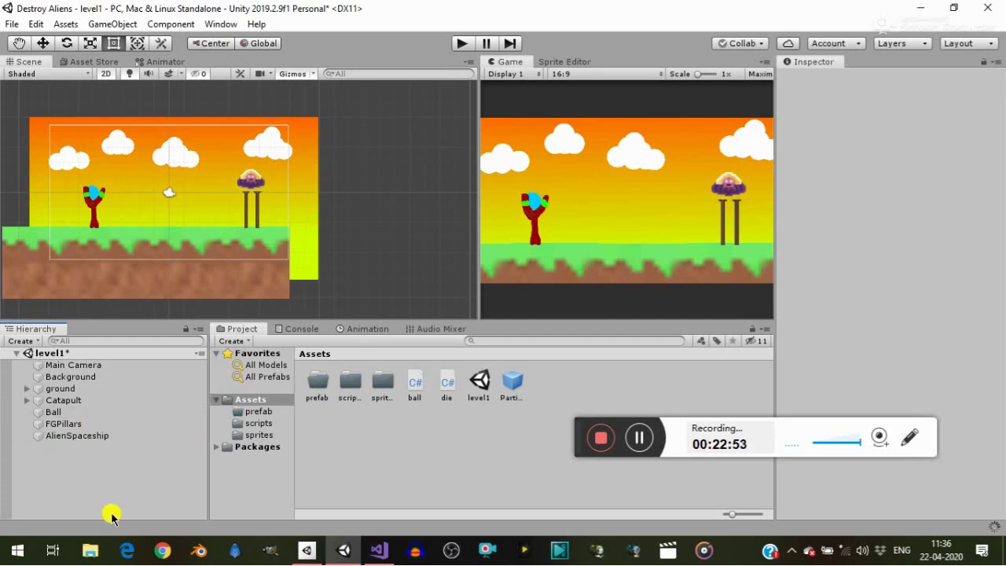
pyautogui.doubleClick(39, 436)
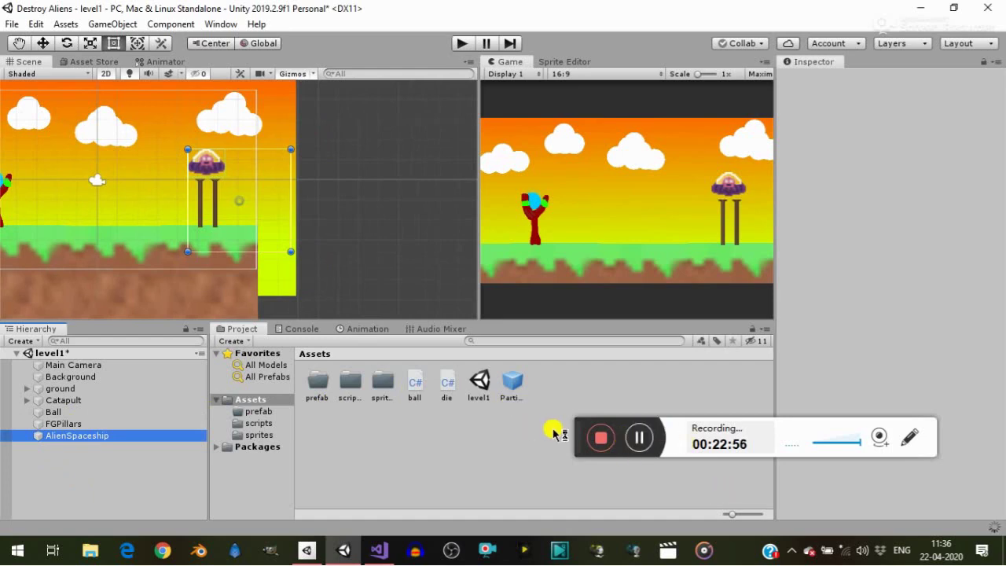
pyautogui.moveTo(577, 429); pyautogui.dragTo(509, 460)
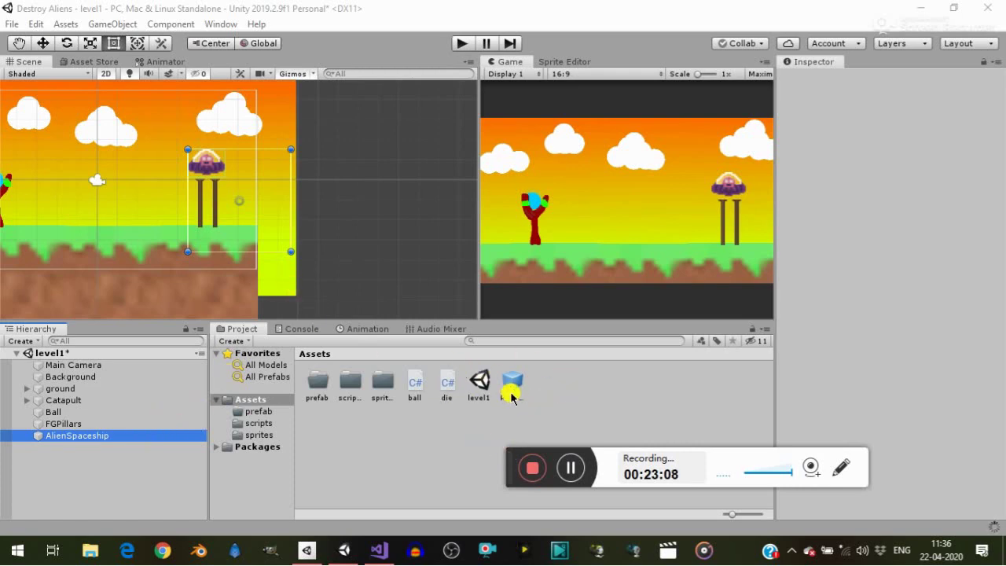
pyautogui.moveTo(511, 397); pyautogui.dragTo(103, 437)
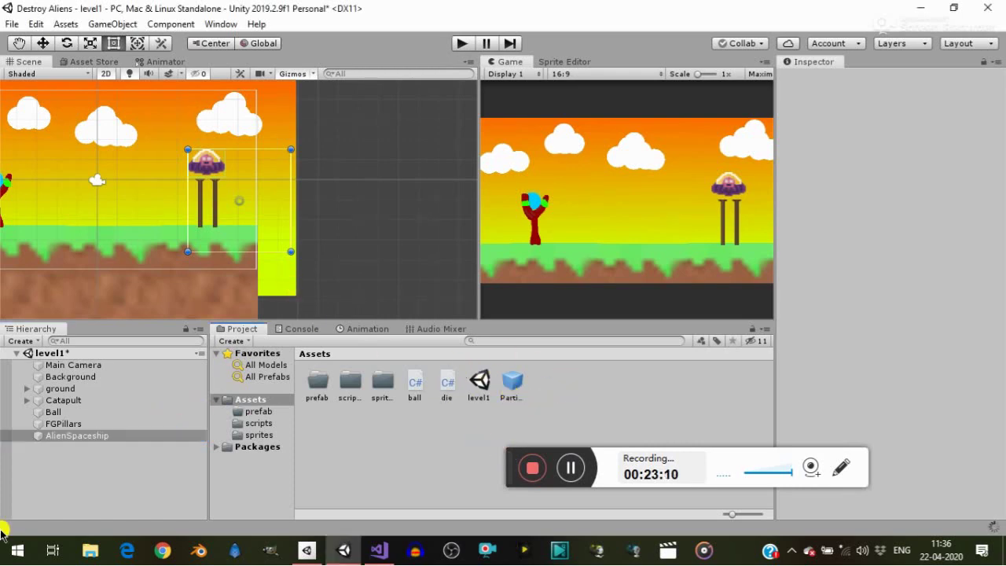
pyautogui.click(102, 438)
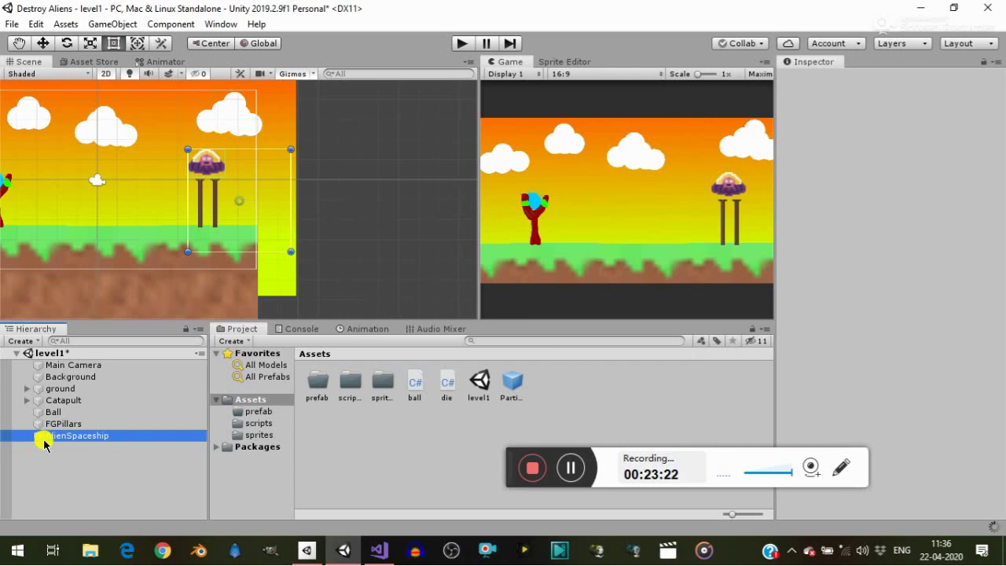
# Drag the Particle System prefab into the AlienSpaceship Die script's Pattern field
pyautogui.click(44, 443)
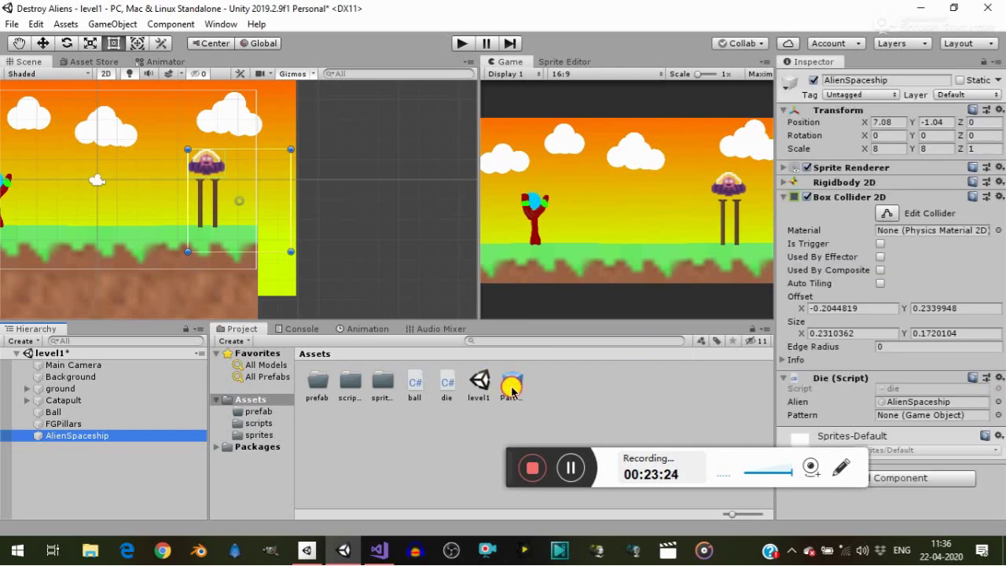
pyautogui.moveTo(511, 391); pyautogui.dragTo(951, 419)
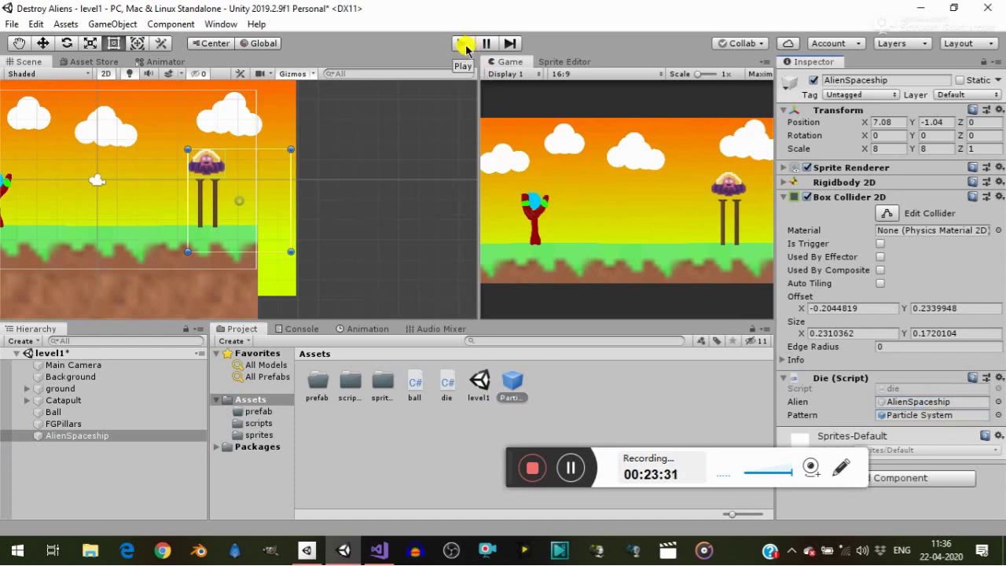
# Maximize the Game view, play the level, and fling the ball at the alien ship
pyautogui.rightClick(508, 63)
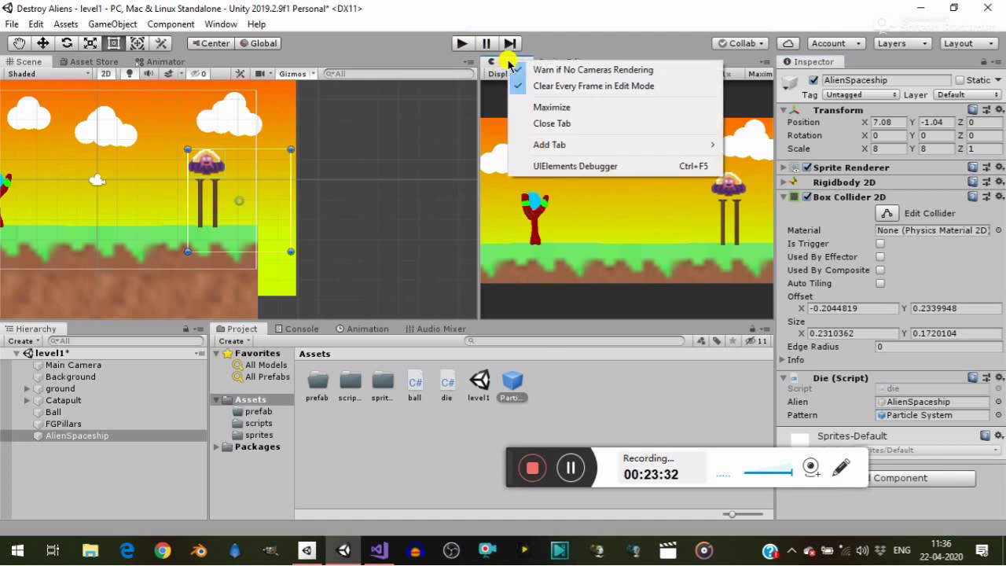
pyautogui.click(532, 108)
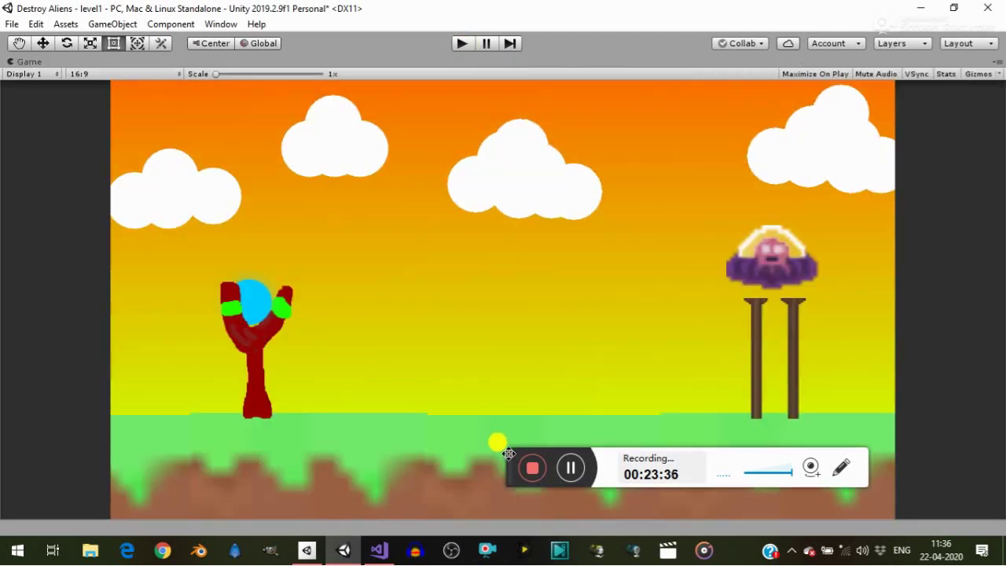
pyautogui.moveTo(508, 453); pyautogui.dragTo(303, 498)
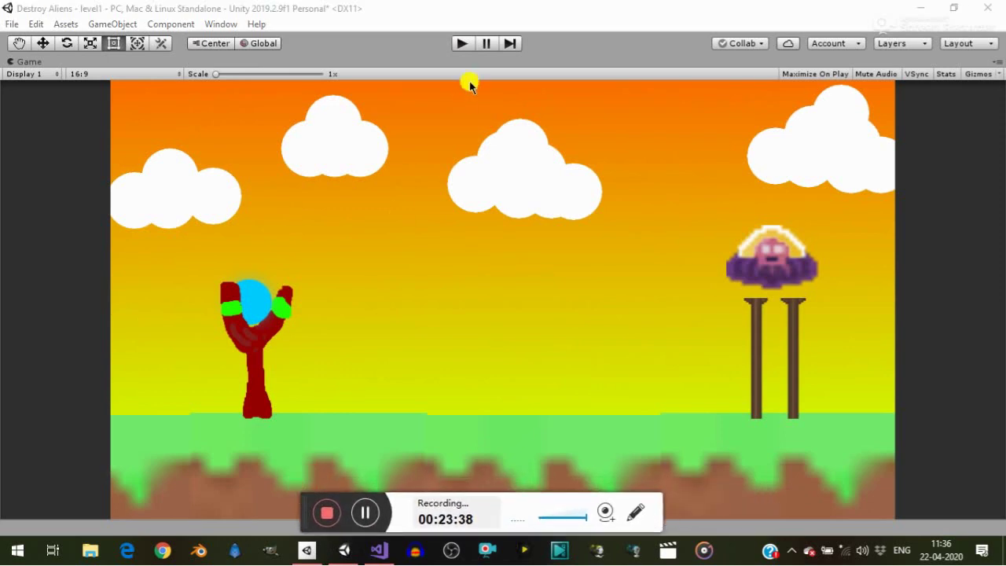
pyautogui.click(458, 45)
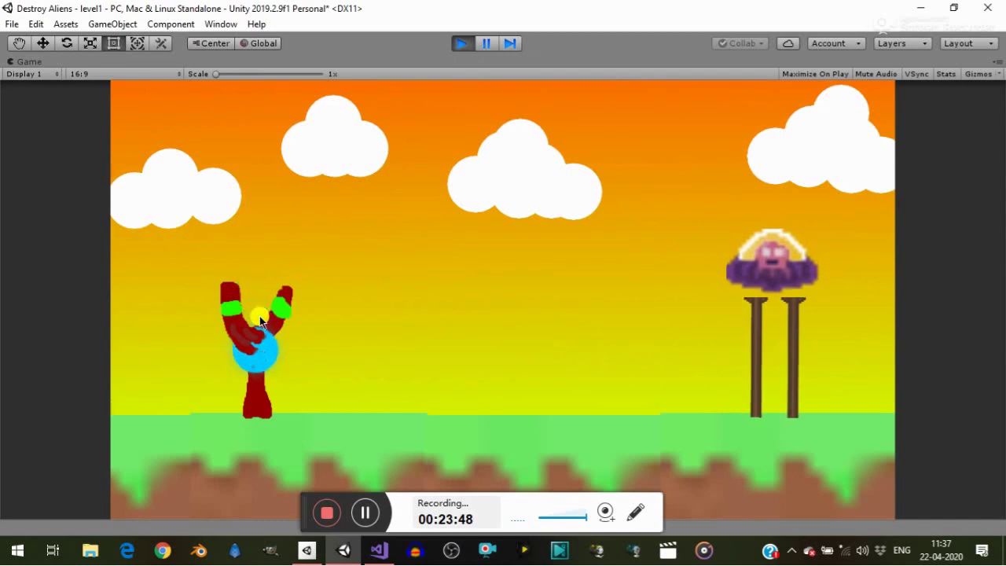
pyautogui.moveTo(260, 322); pyautogui.dragTo(260, 338)
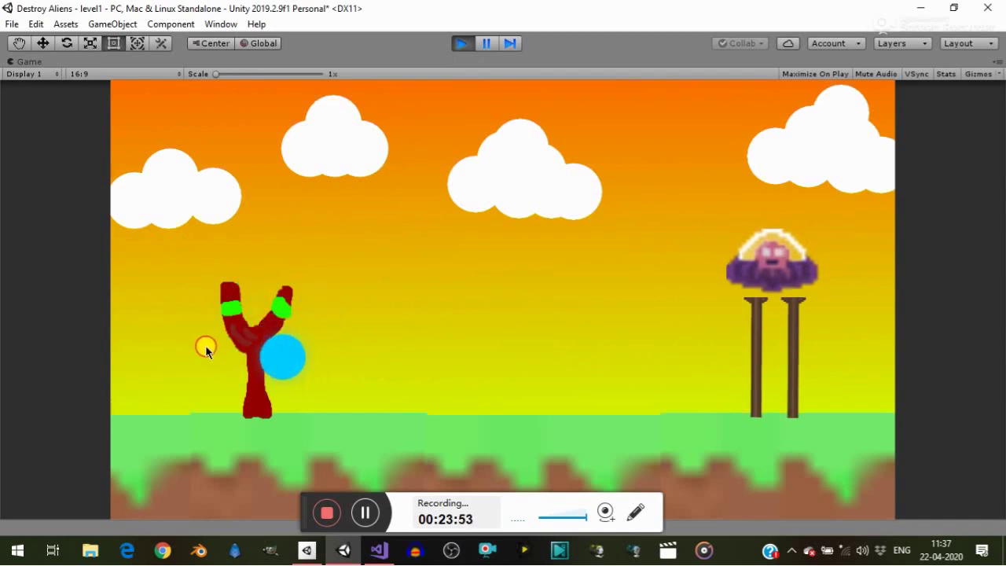
pyautogui.moveTo(280, 365); pyautogui.dragTo(152, 343)
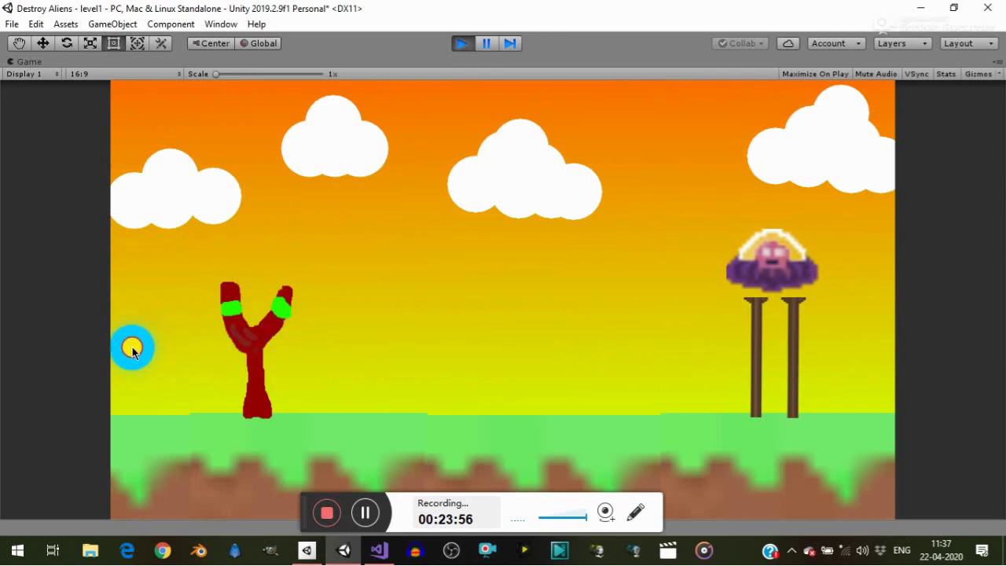
pyautogui.moveTo(153, 343); pyautogui.dragTo(132, 351)
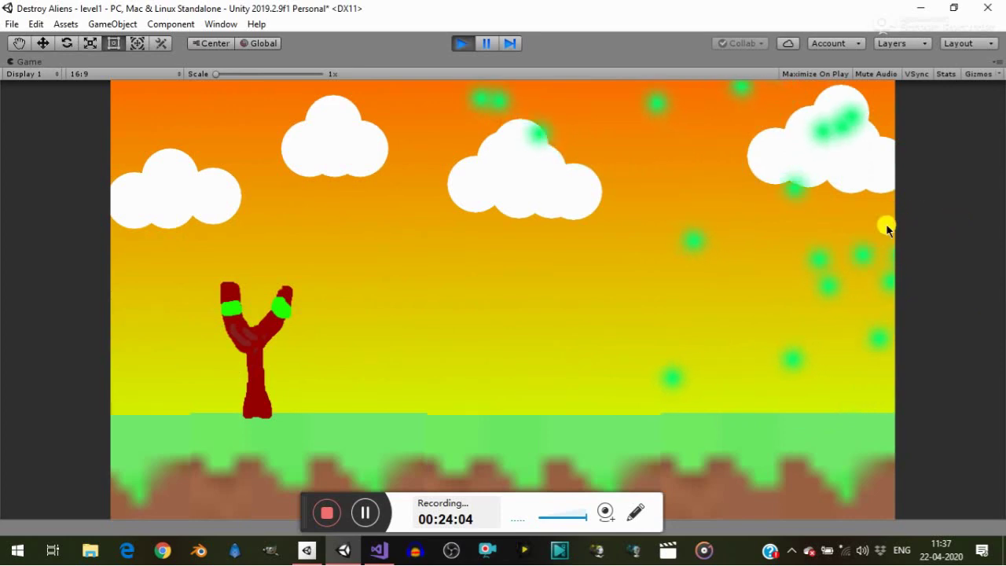
# Stop play mode and restore the normal multi-panel editor layout
pyautogui.click(468, 44)
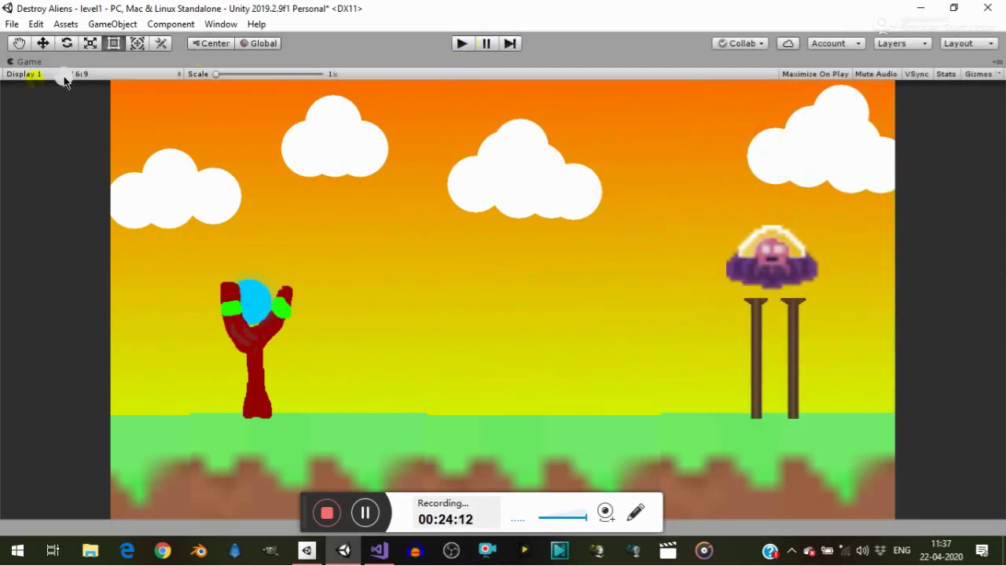
pyautogui.rightClick(32, 63)
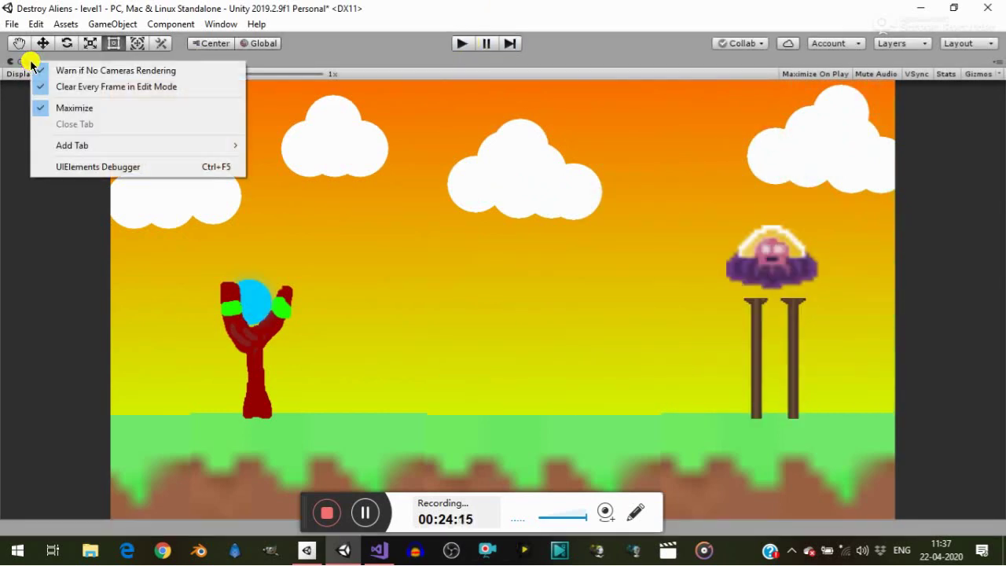
pyautogui.click(52, 108)
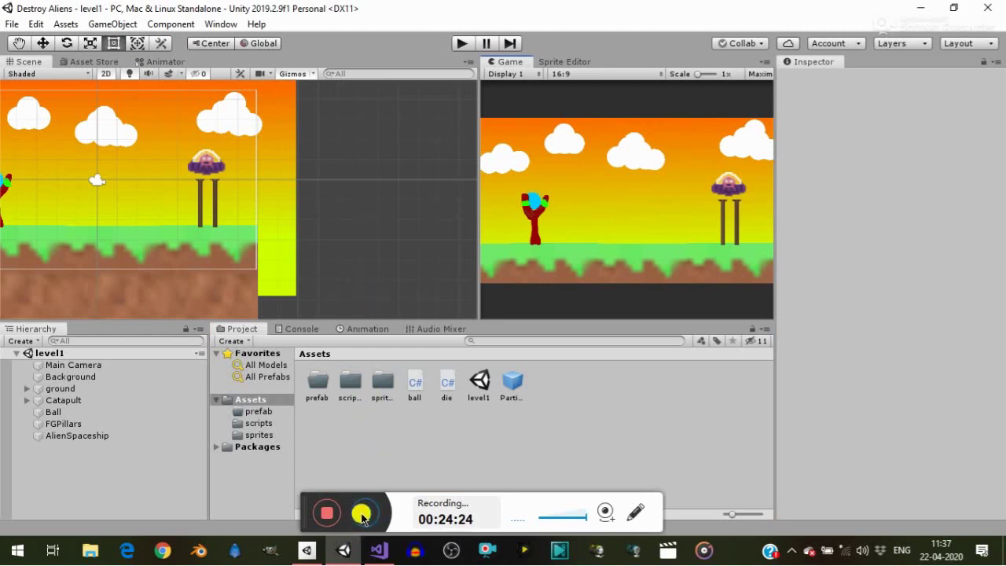
pyautogui.click(321, 520)
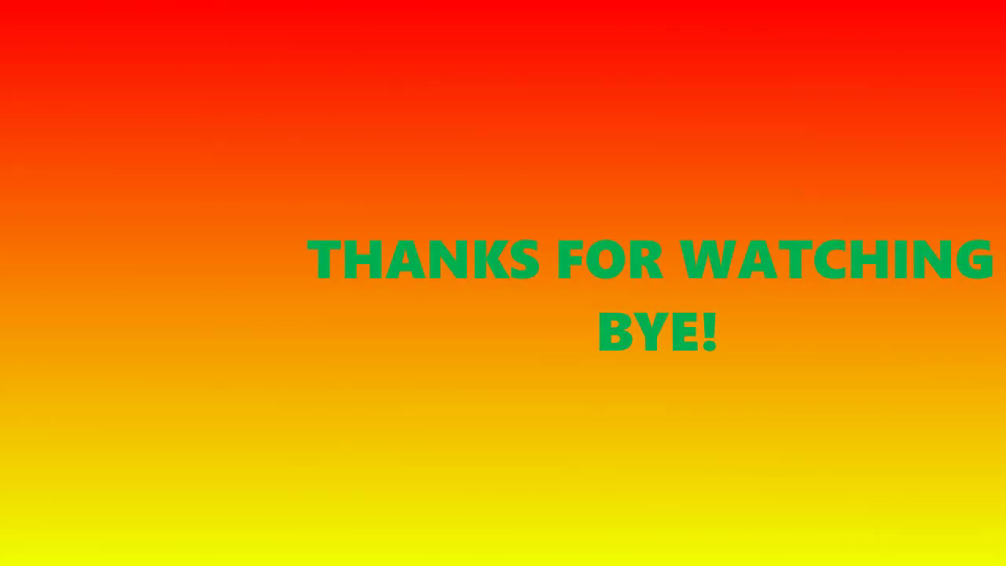